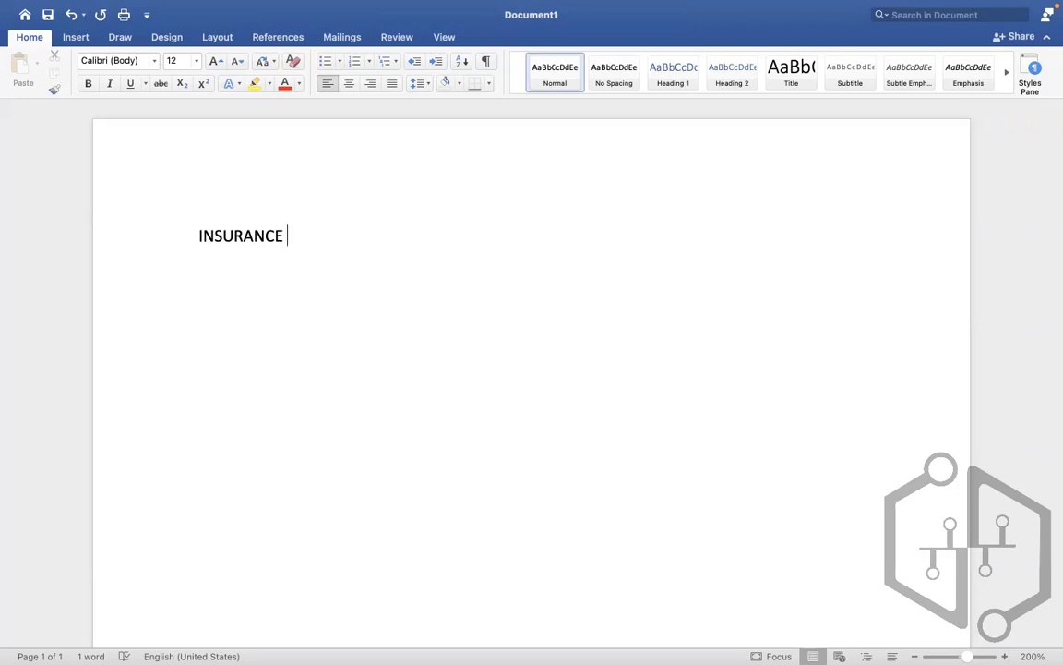
# Switch to Workday, search for "CREATE BEN PLAN" and open the Create Benefit Plan task.
pyautogui.hotkey('ctrl', 'Right')
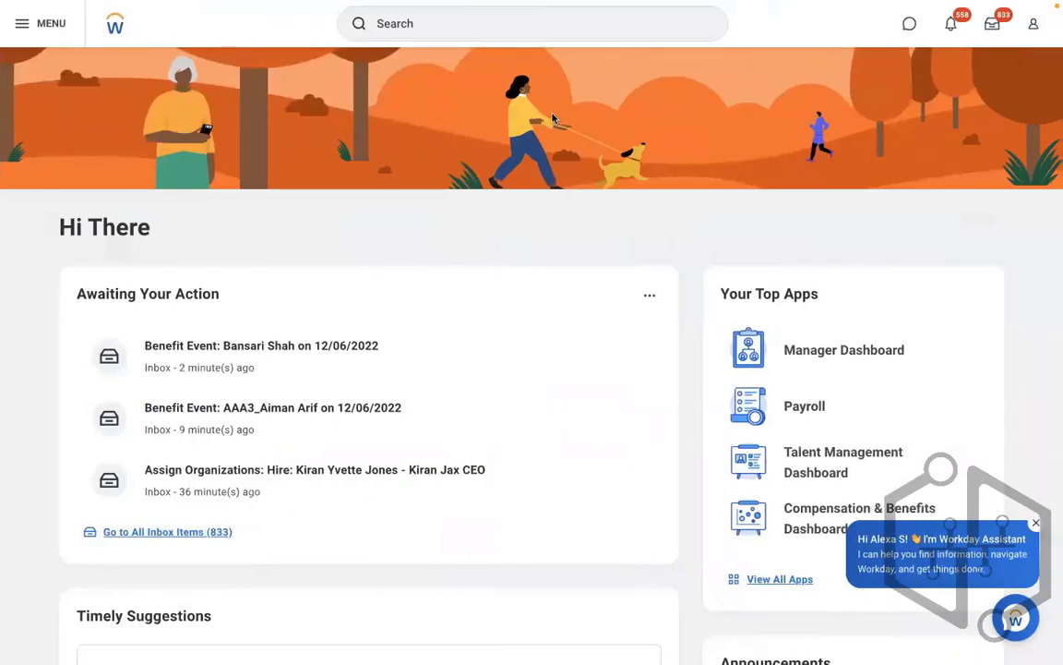
pyautogui.click(409, 31)
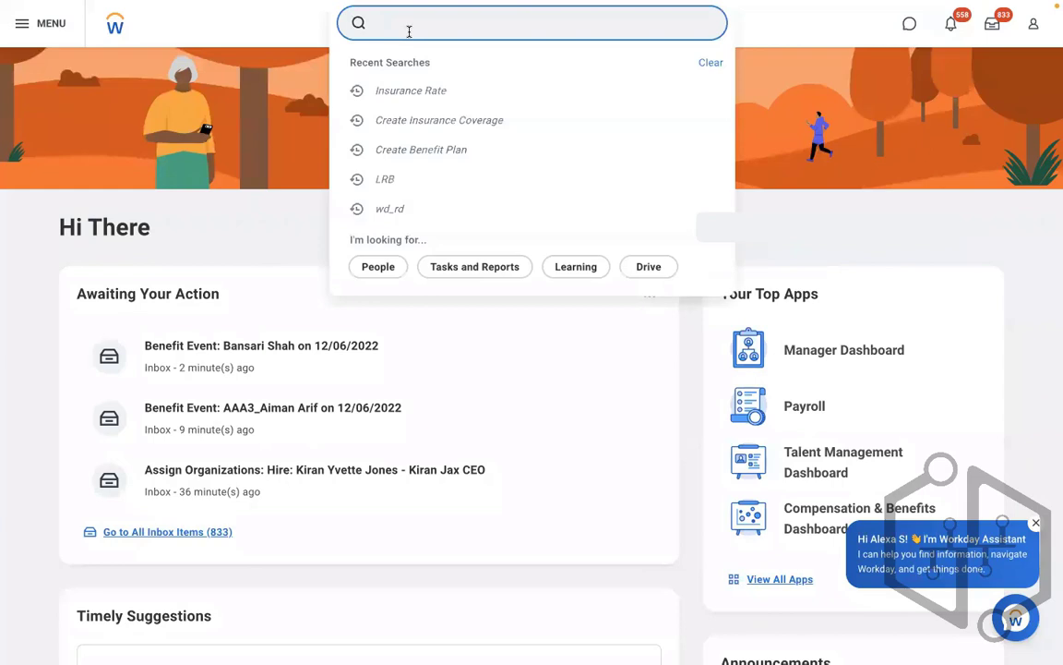
pyautogui.write('CREATE BEN PLAN')
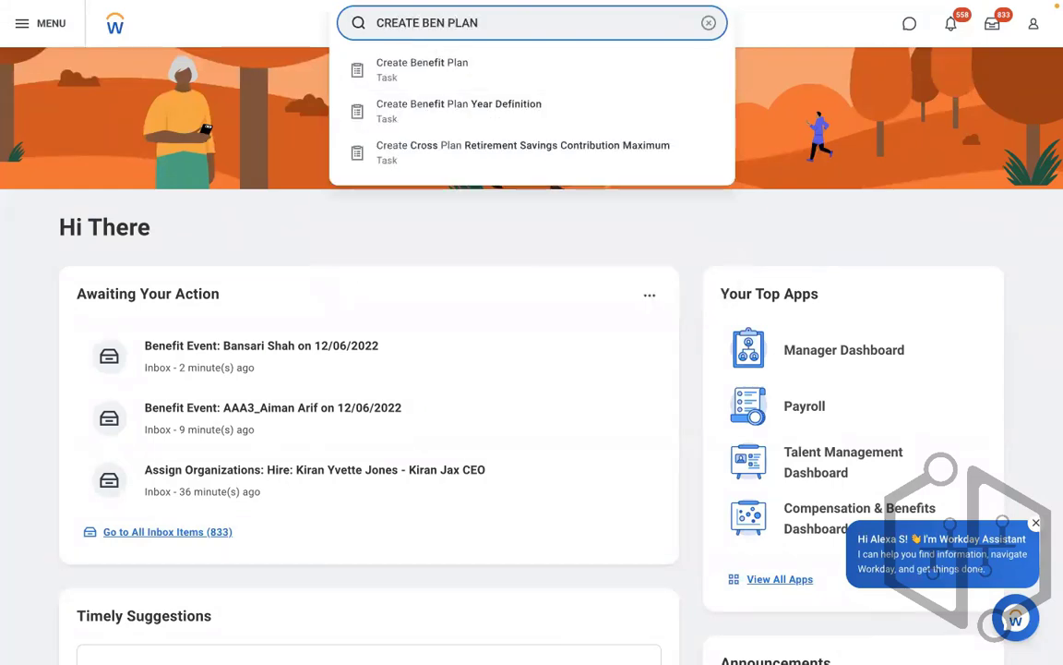
pyautogui.click(396, 70)
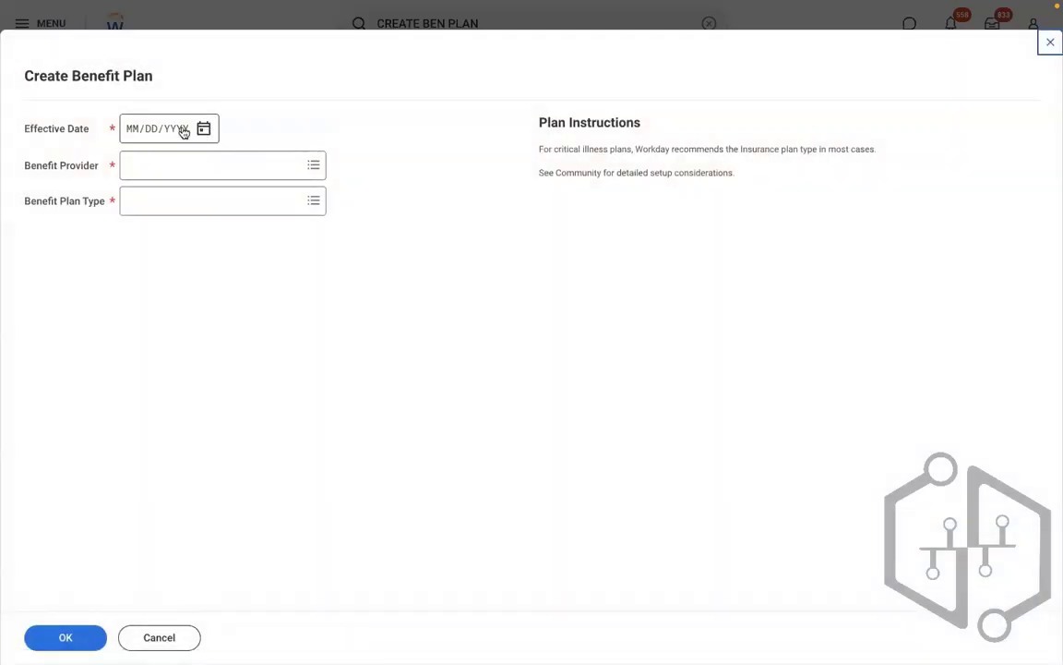
# Start a benefit plan effective 01/01/2022 with provider ABN Amro and plan type Insurance Coverage Plan.
pyautogui.click(131, 127)
pyautogui.write('01012022')
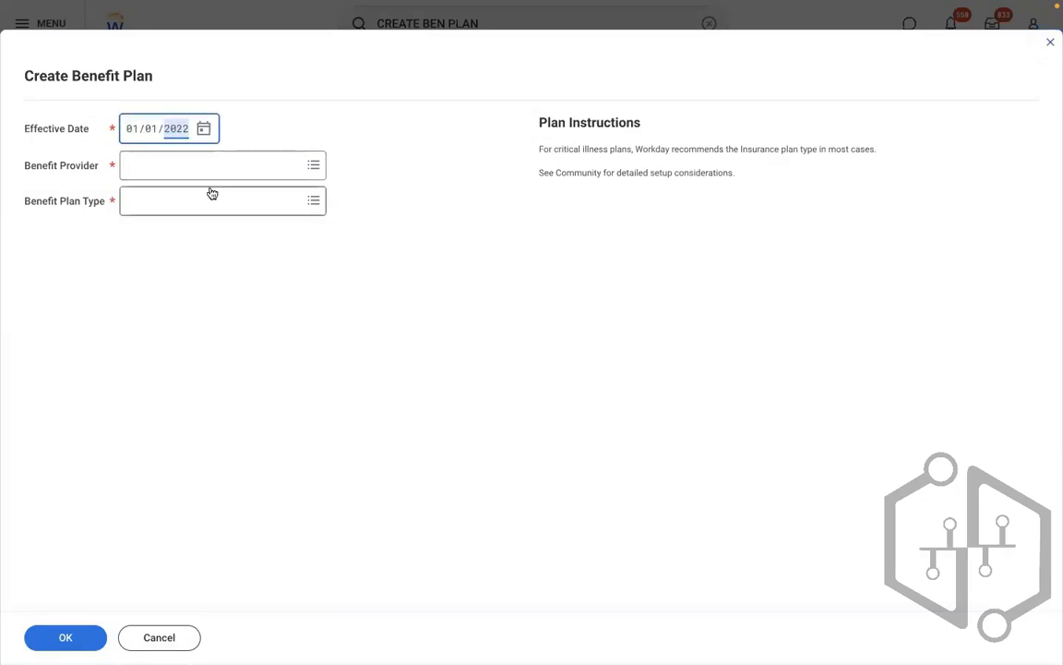
pyautogui.click(169, 169)
pyautogui.write('ABN')
pyautogui.press('Return')
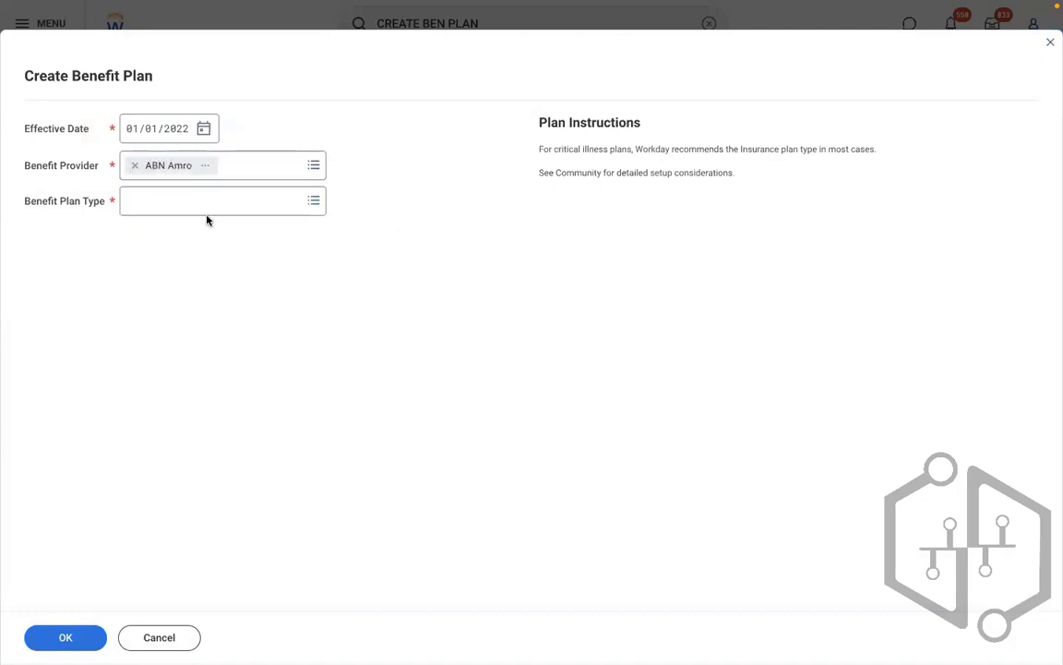
pyautogui.click(171, 205)
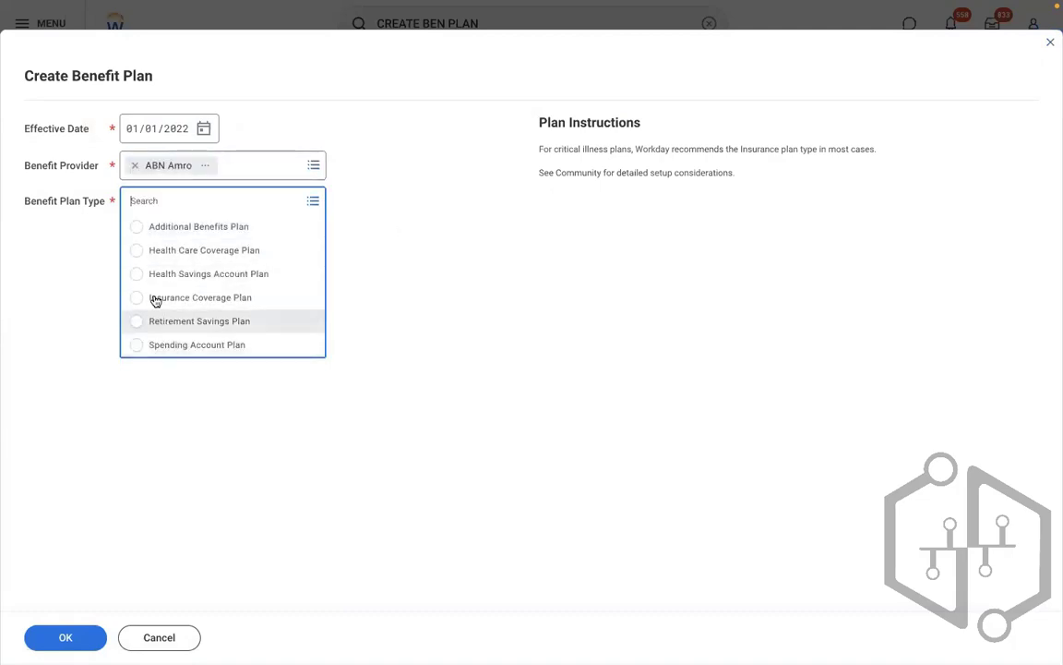
pyautogui.click(185, 297)
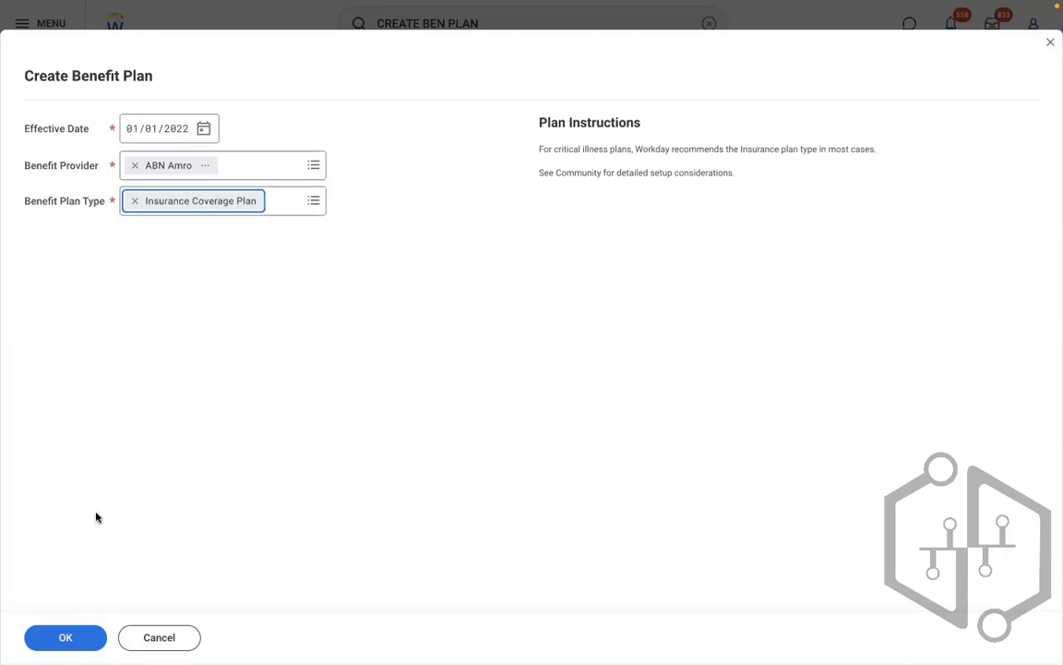
pyautogui.click(66, 637)
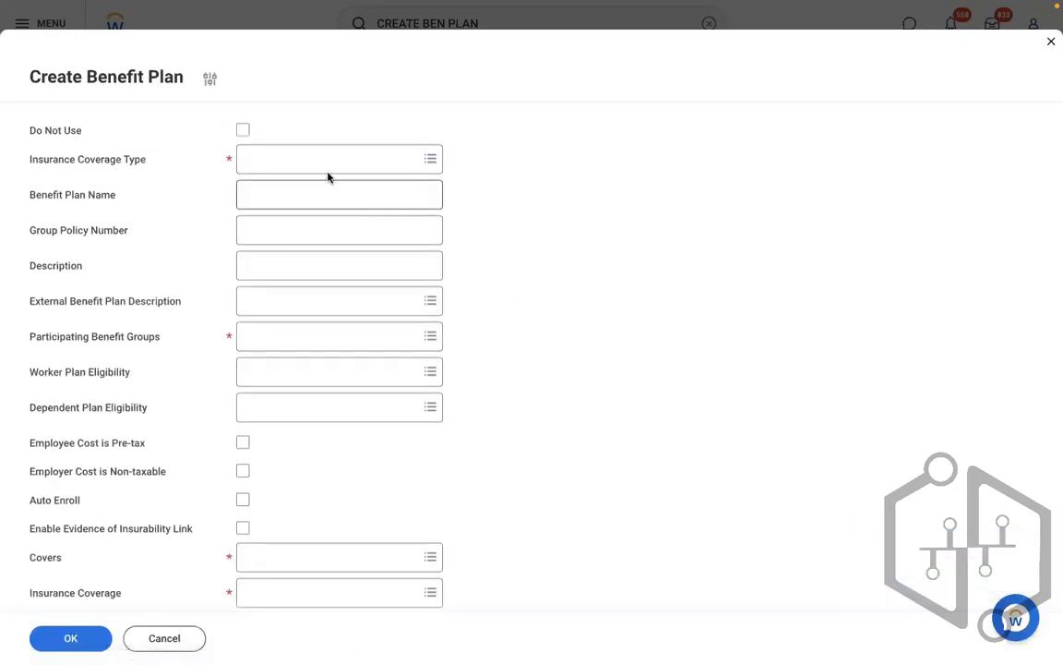
# Set the plan's Insurance Coverage Type to ED Life Insurance.
pyautogui.click(314, 161)
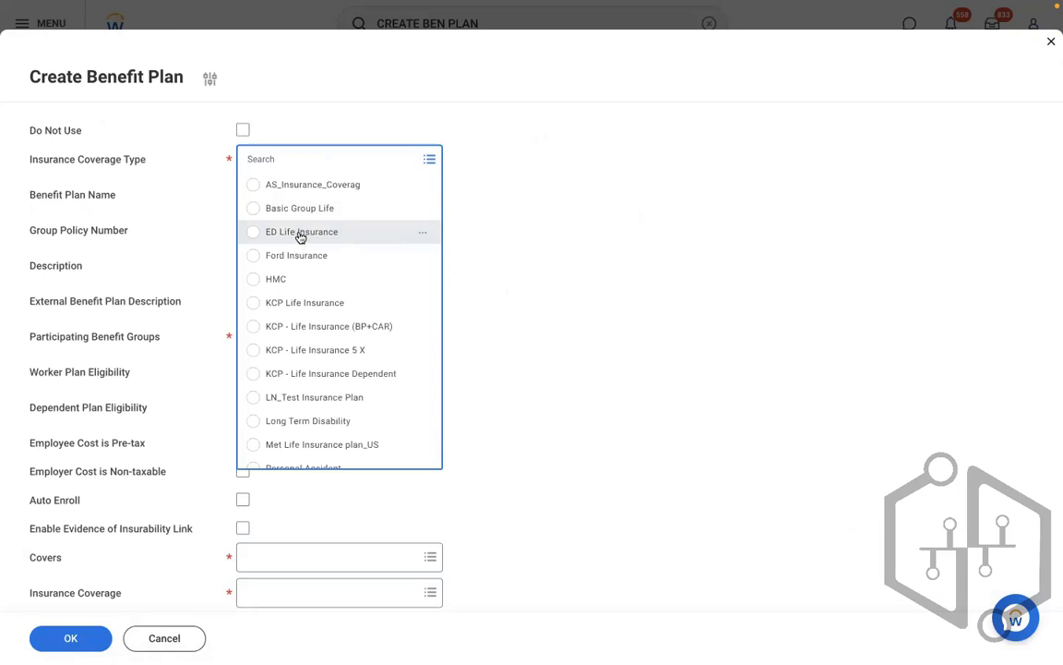
pyautogui.click(300, 233)
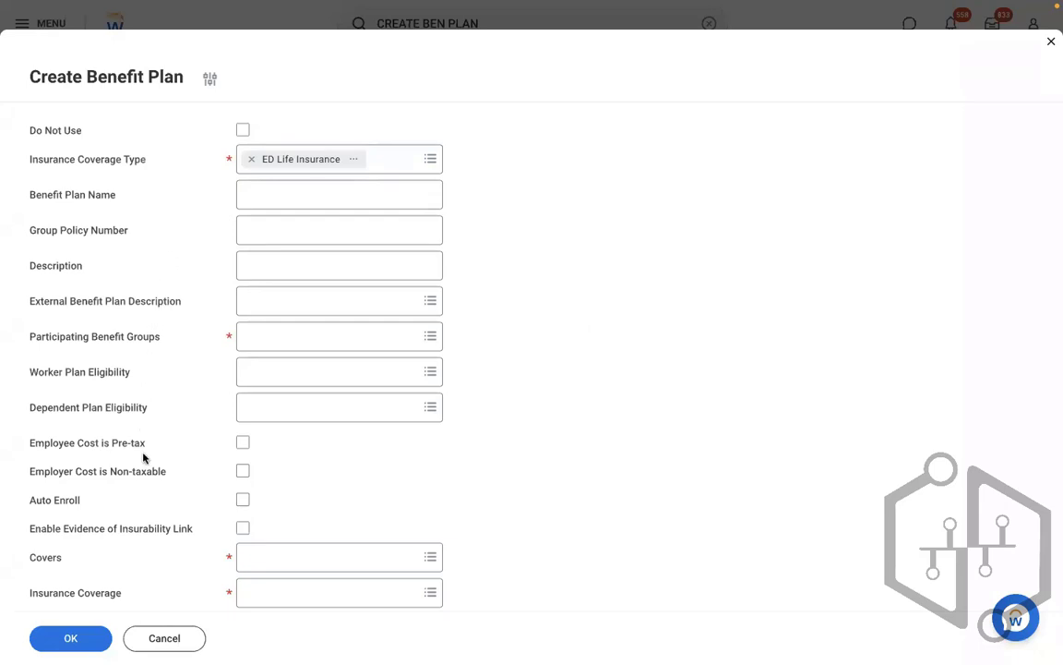
# Examine the choices offered for Insurance Coverage, Insurance Rate and Covers in the benefit plan form.
pyautogui.scroll(-3, 143, 457)
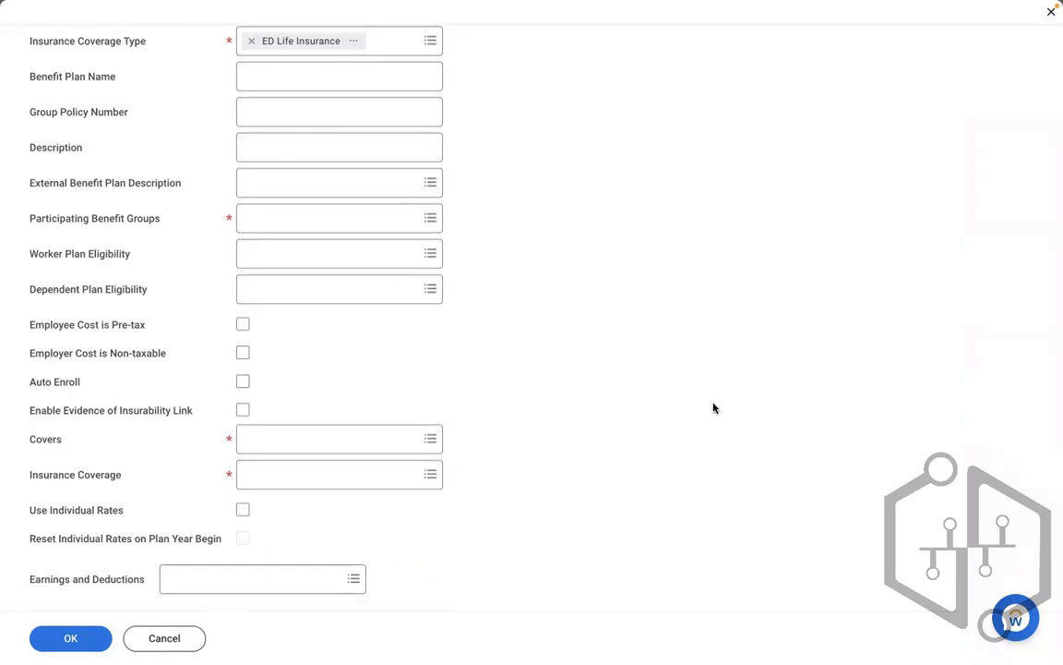
pyautogui.scroll(-3, 712, 407)
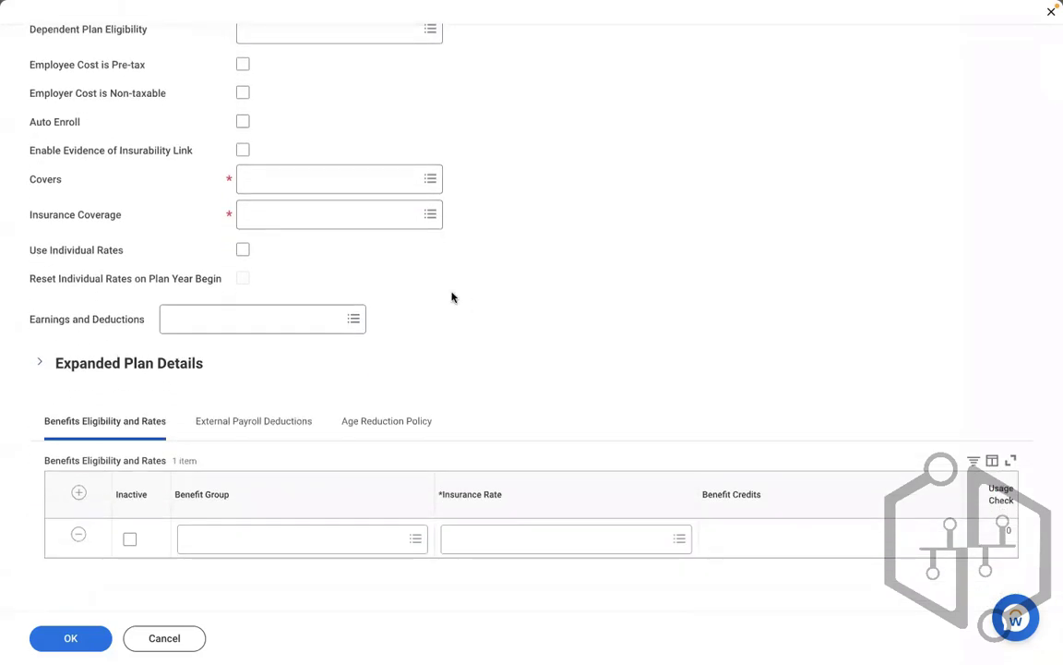
pyautogui.click(328, 215)
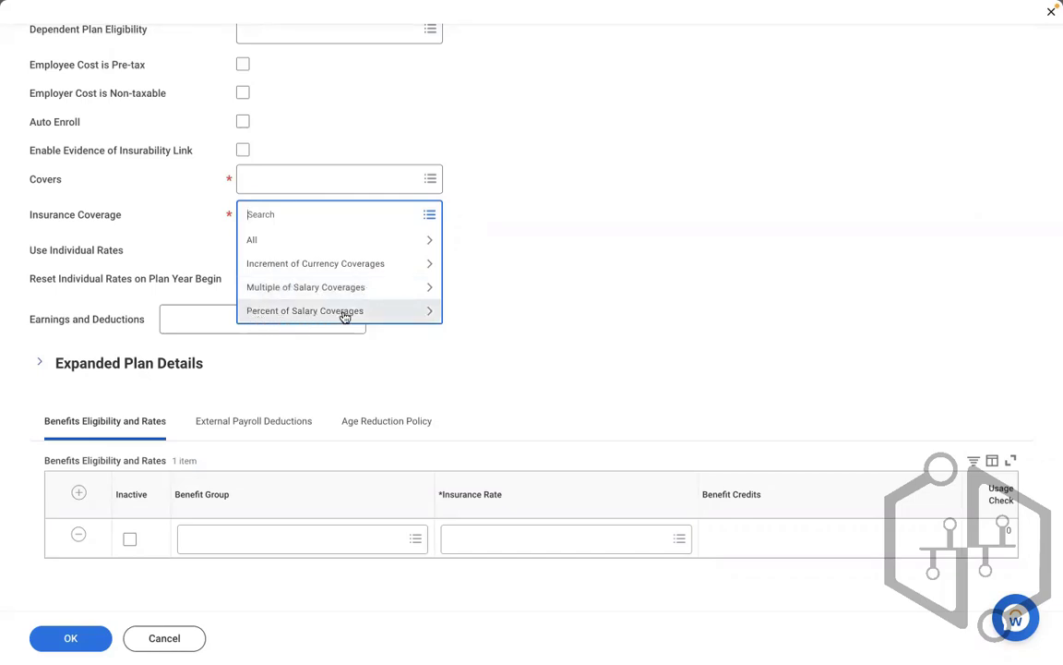
pyautogui.click(506, 535)
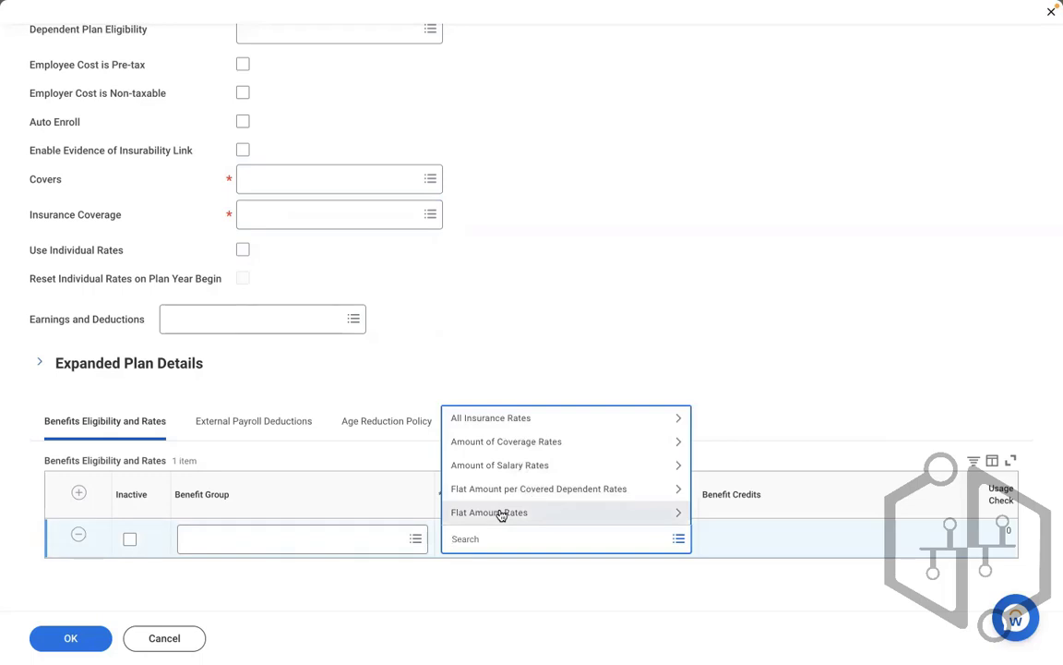
pyautogui.click(294, 189)
pyautogui.click(469, 211)
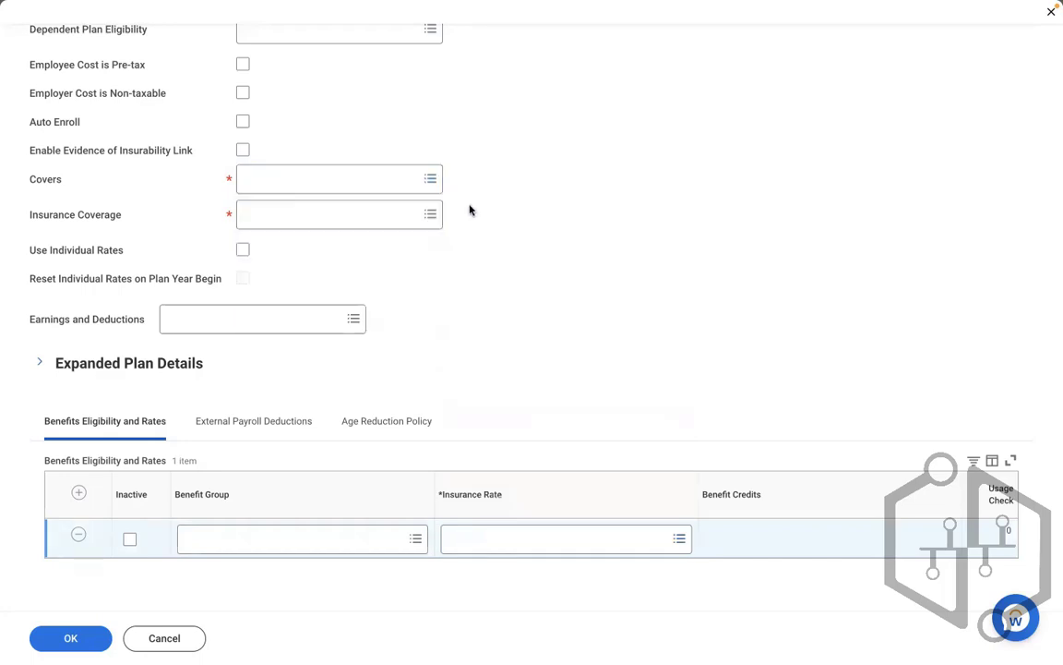
pyautogui.click(373, 207)
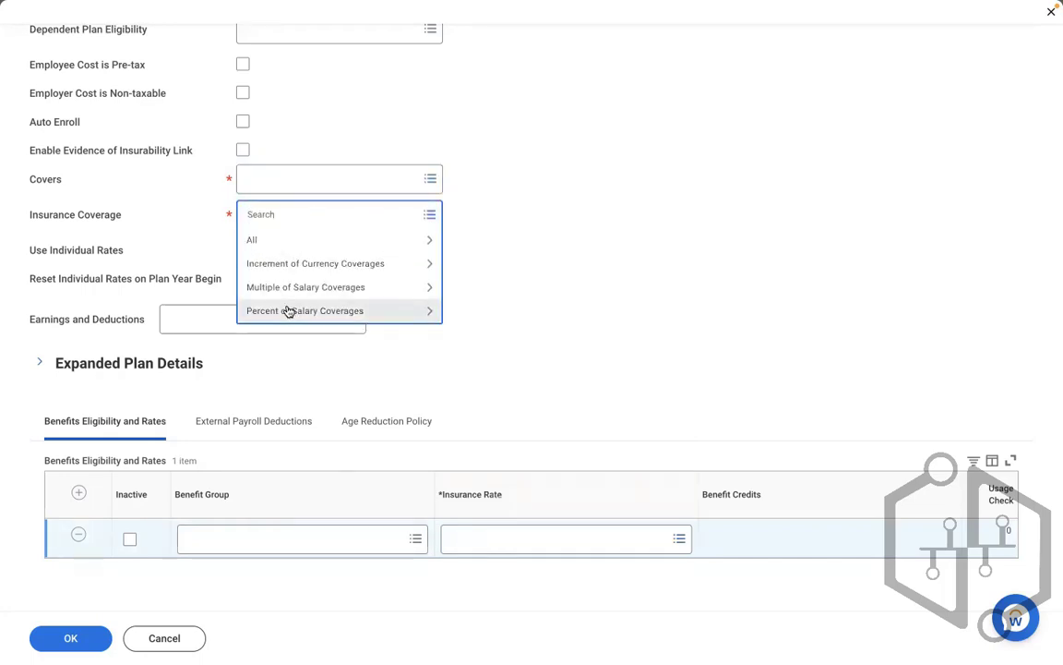
pyautogui.click(465, 546)
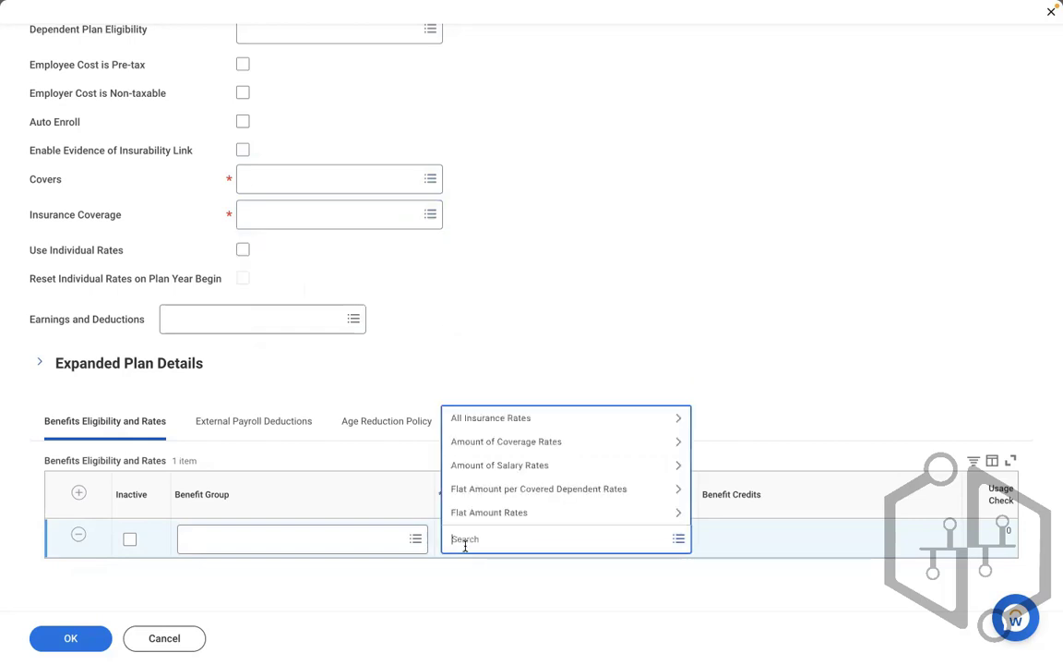
pyautogui.click(329, 222)
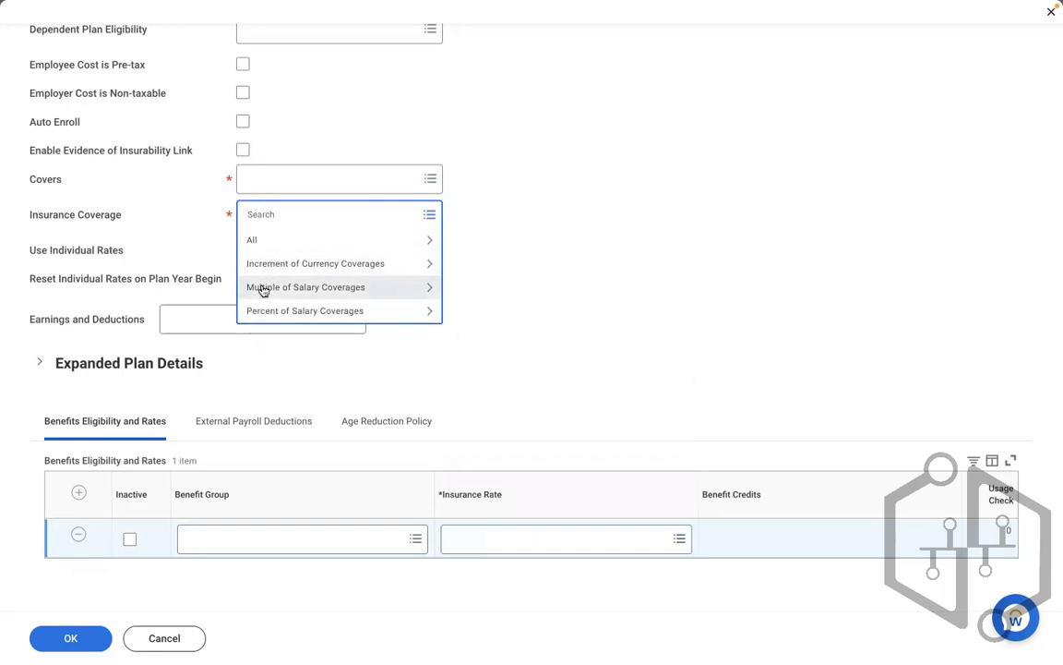
pyautogui.click(598, 423)
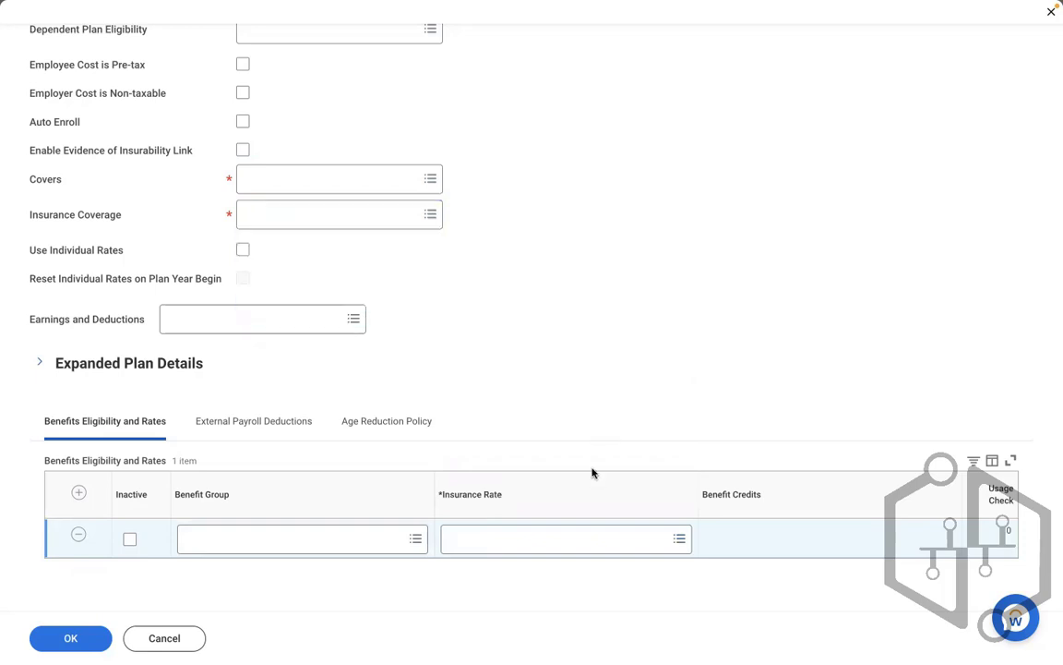
pyautogui.click(536, 540)
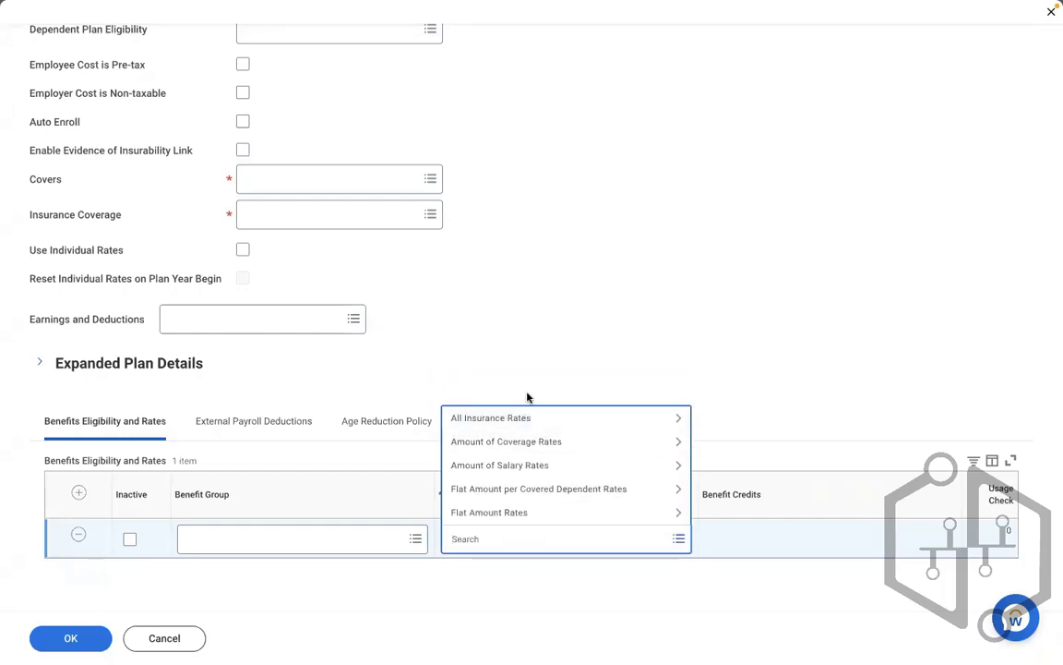
pyautogui.click(527, 397)
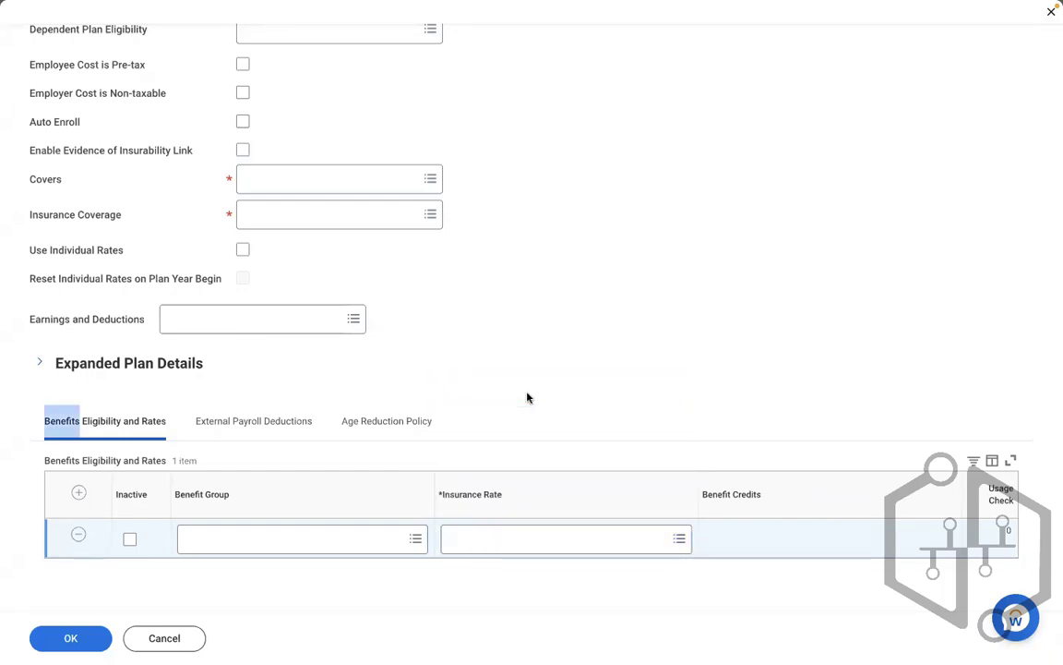
pyautogui.scroll(5, 527, 397)
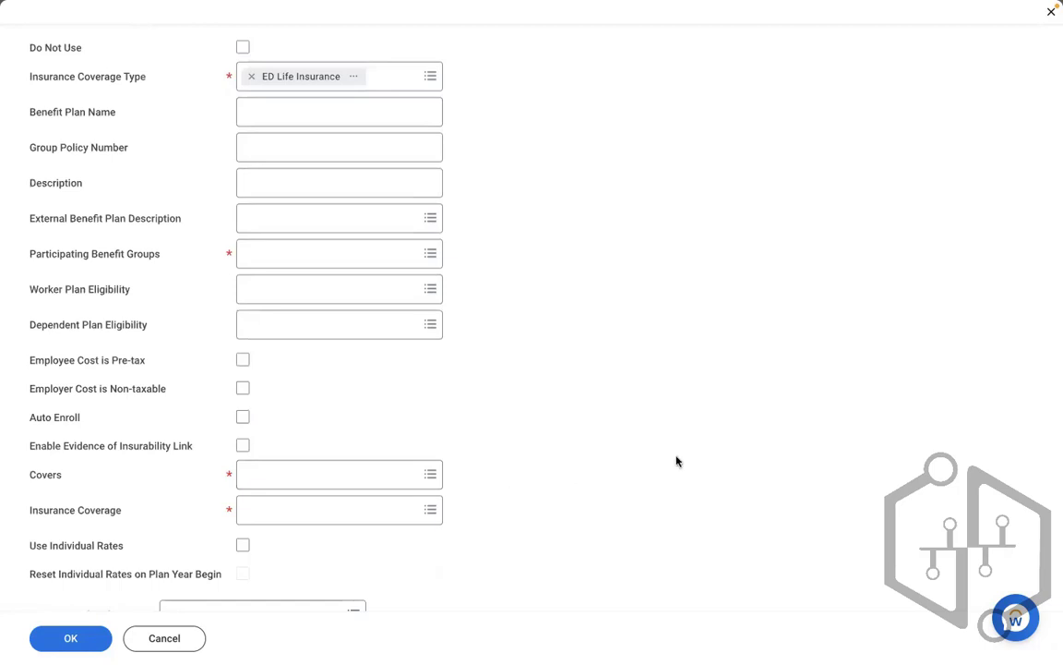
pyautogui.click(297, 477)
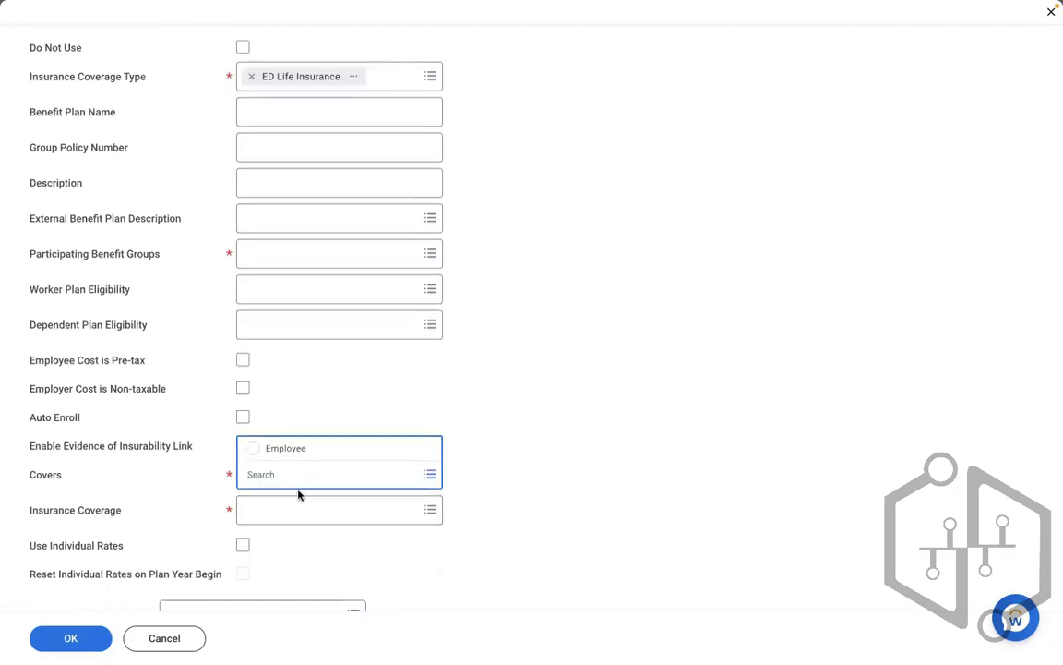
pyautogui.click(275, 508)
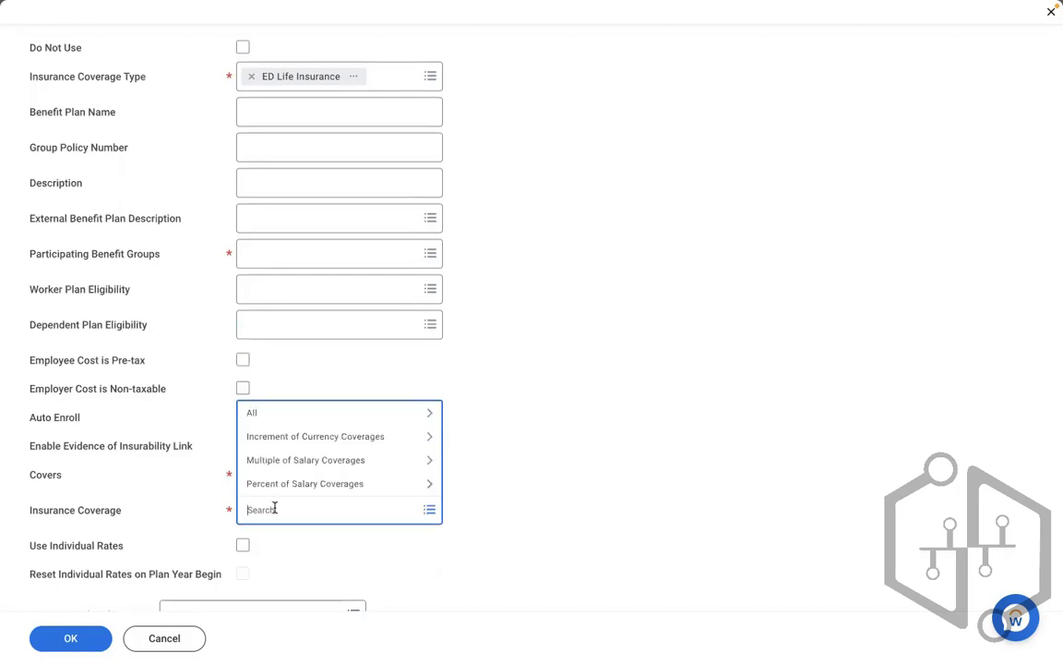
pyautogui.click(448, 460)
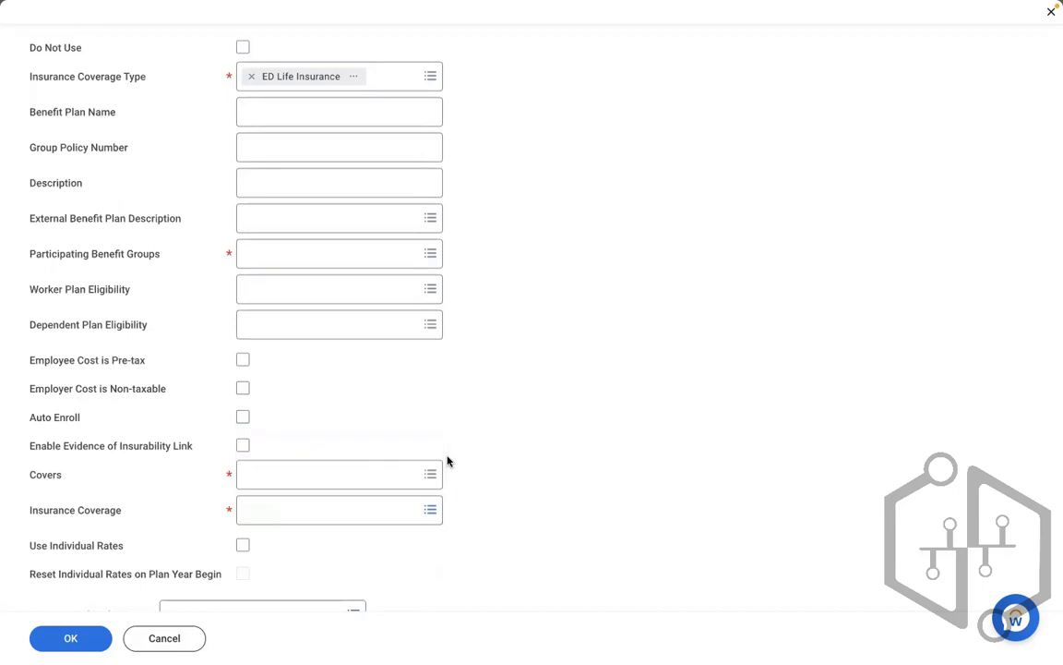
# Switch to the Word document and complete its heading as "INSURANCE Coverage s".
pyautogui.hotkey('ctrl', 'Left')
pyautogui.click(316, 511)
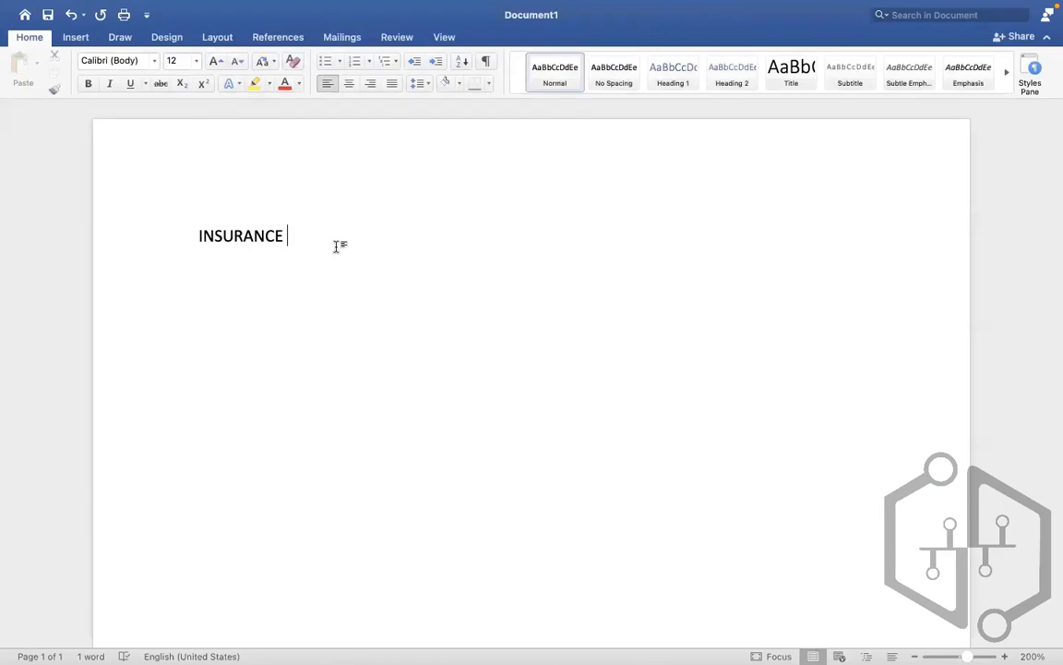
pyautogui.write('Coverage s')
pyautogui.press('Return')
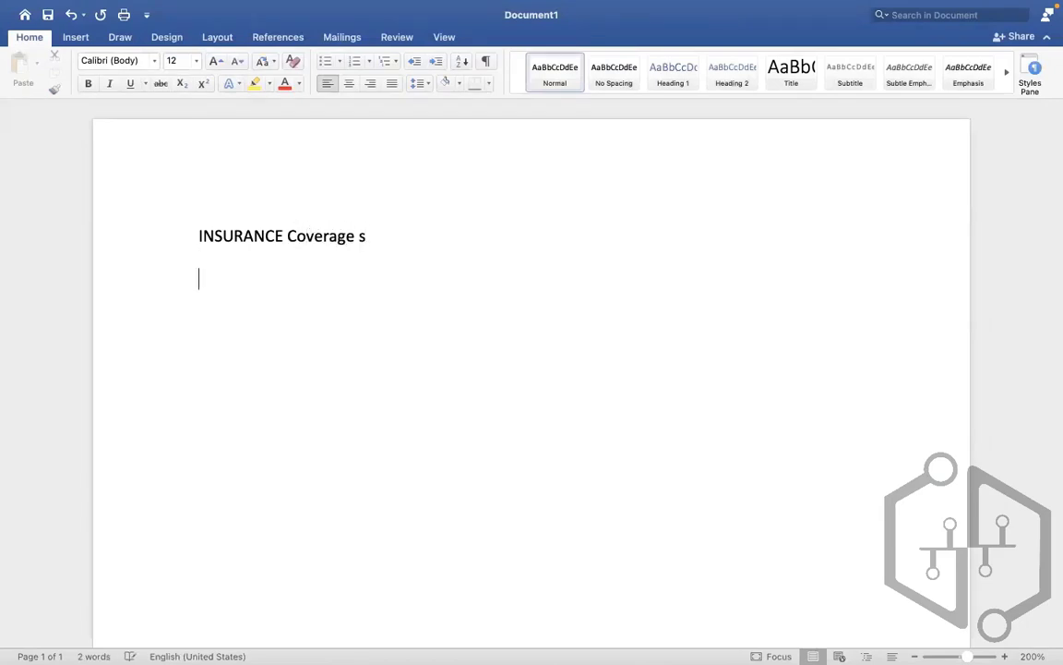
# Add the first numbered item "Increment of currency coverage" under the heading.
pyautogui.write('1. ')
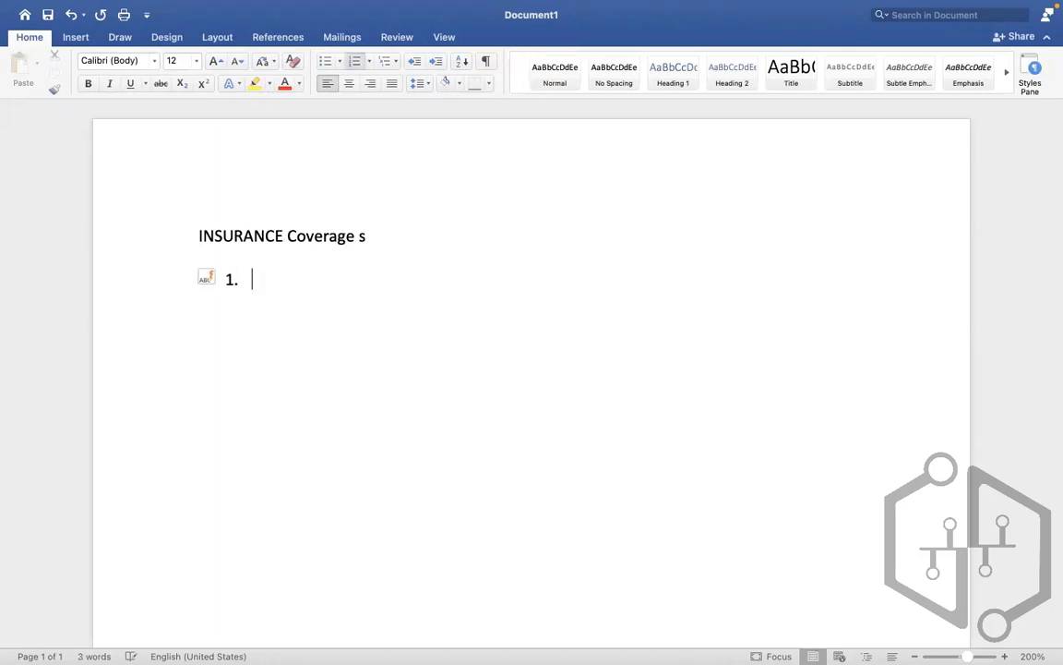
pyautogui.write('Increment of c')
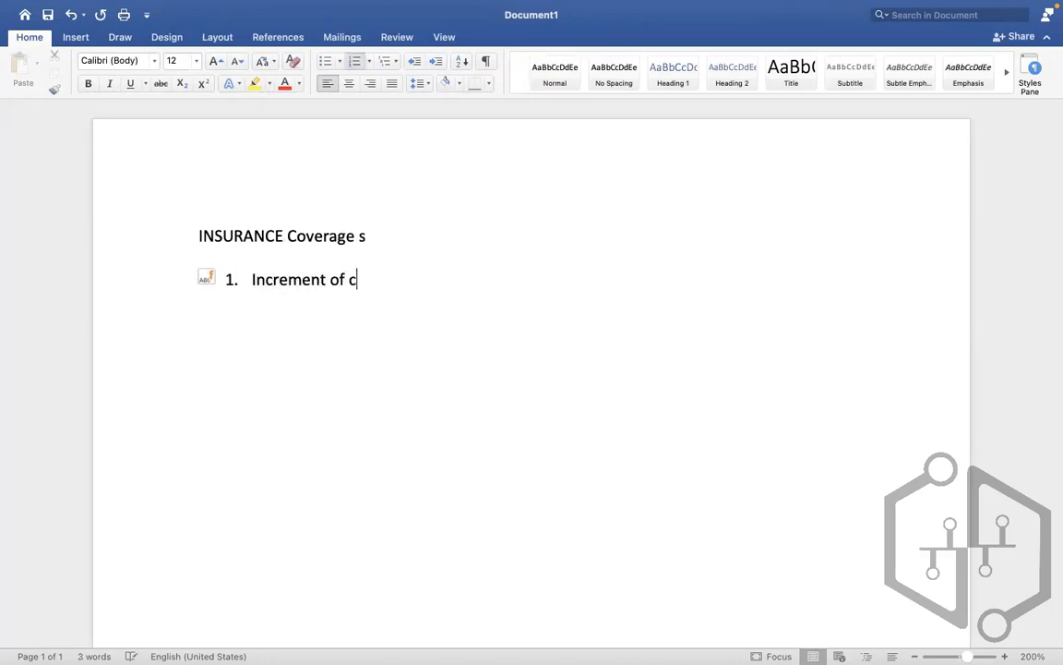
pyautogui.write('urrency coverage')
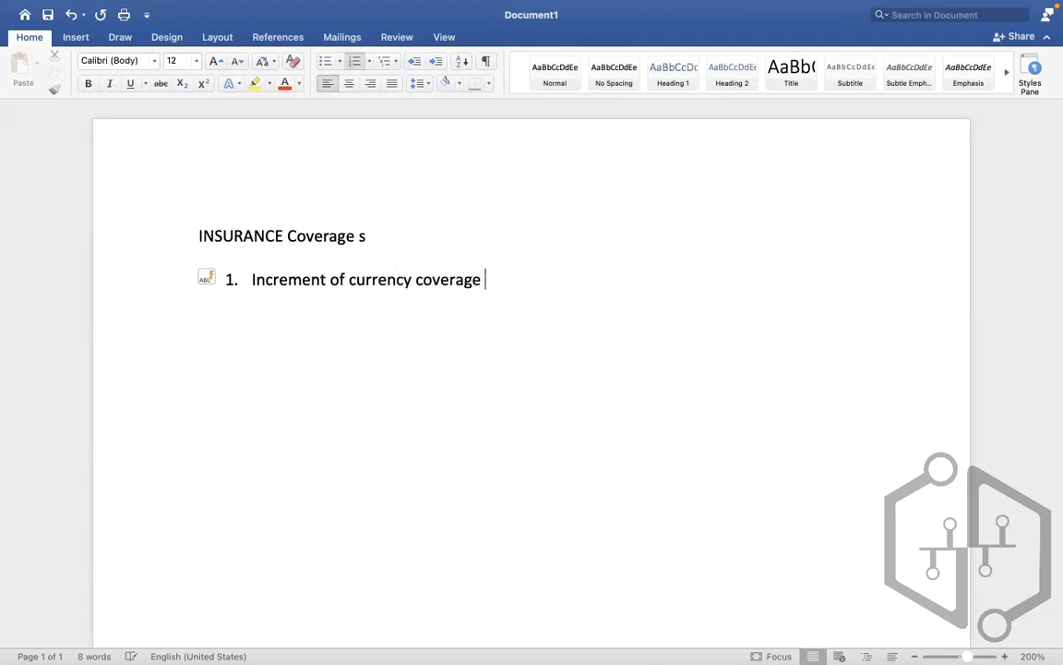
# Add the second numbered item "Multiples of Salary", leaving blank lines below the first item.
pyautogui.press('Return')
pyautogui.press('Return')
pyautogui.press('Return')
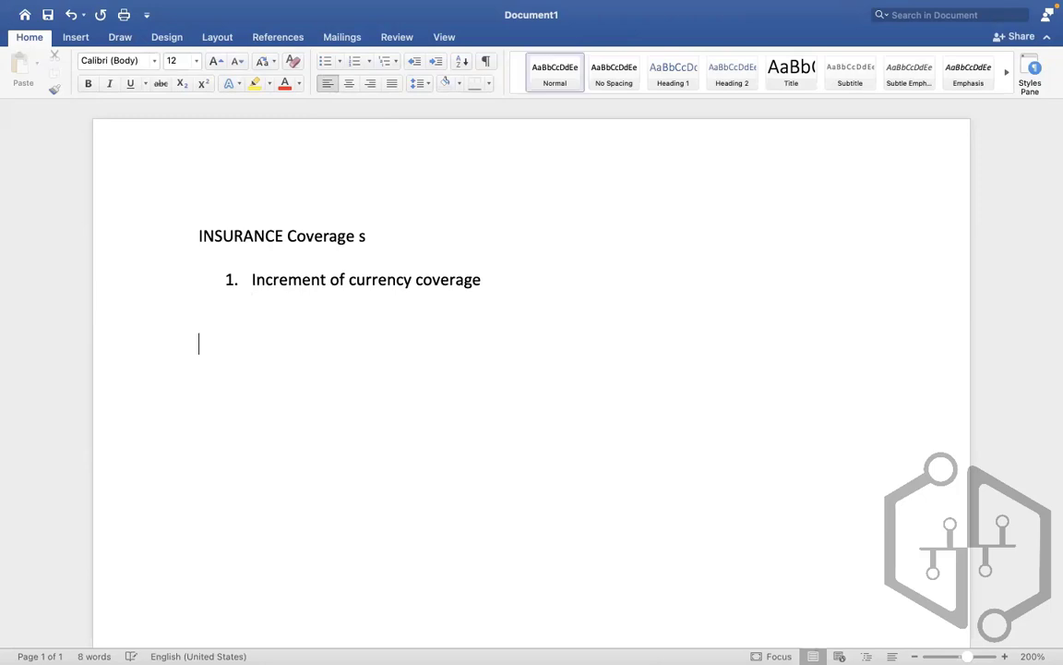
pyautogui.press('Return')
pyautogui.write('2. ')
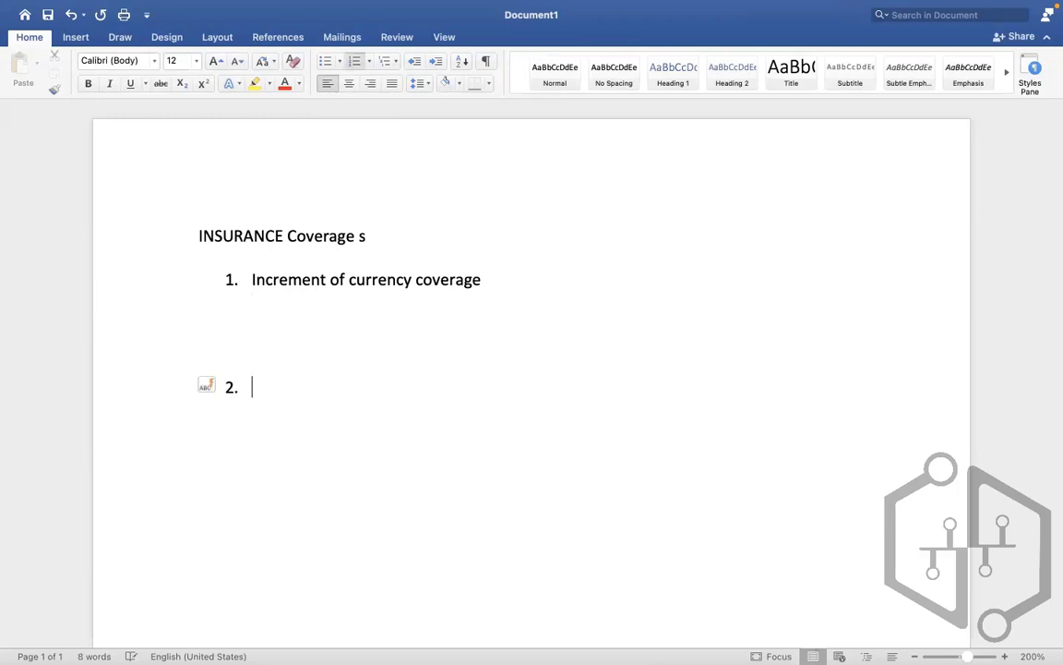
pyautogui.write('Mul')
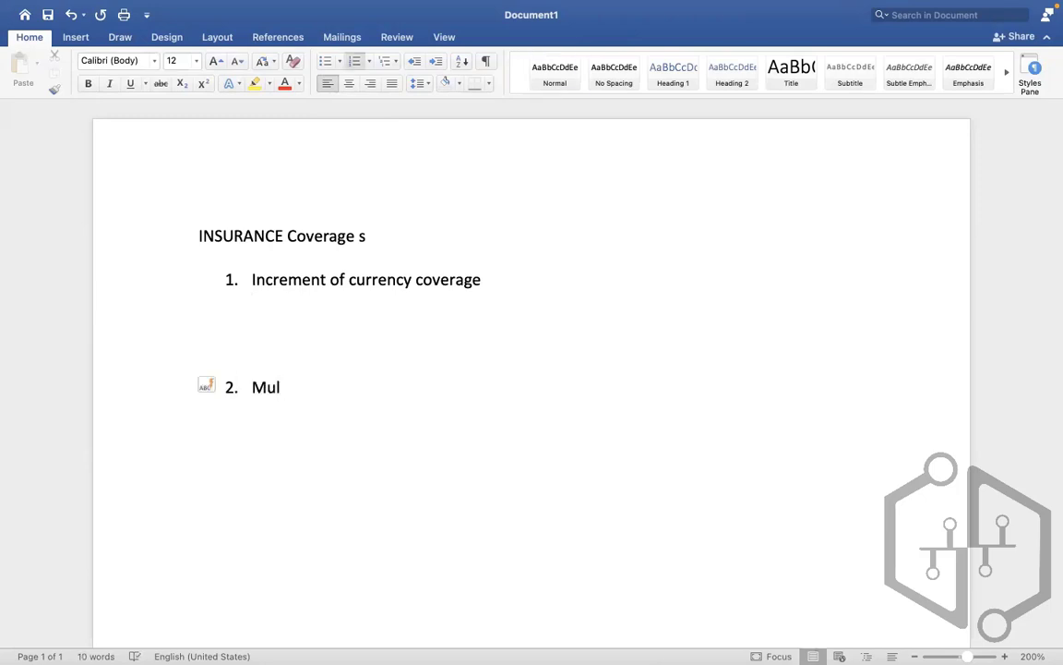
pyautogui.write('tiples of')
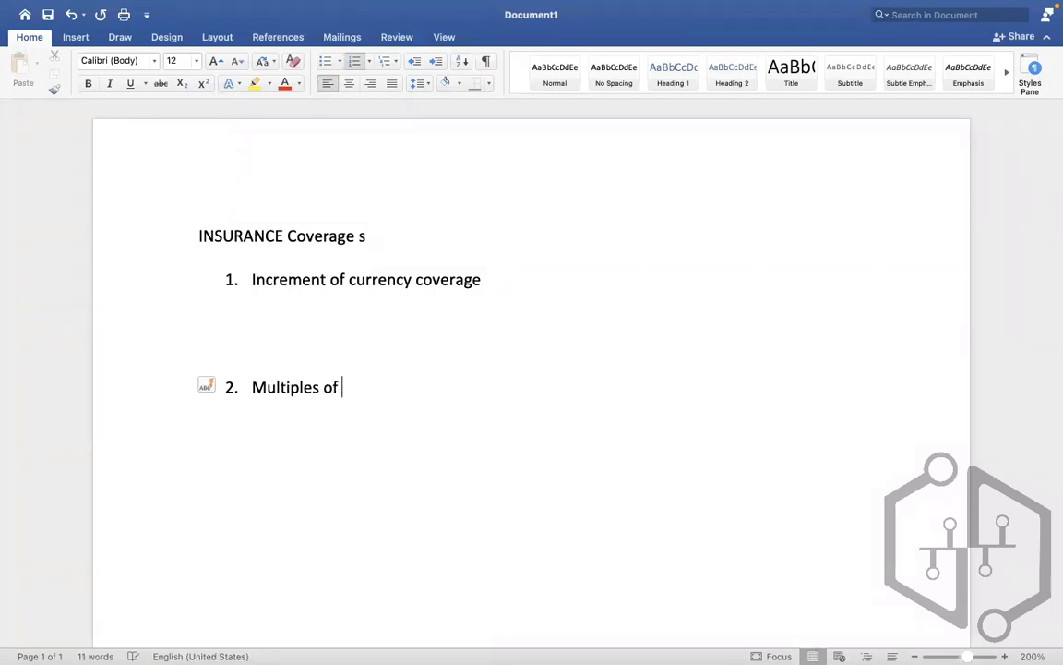
pyautogui.write('Salary')
pyautogui.press('Return')
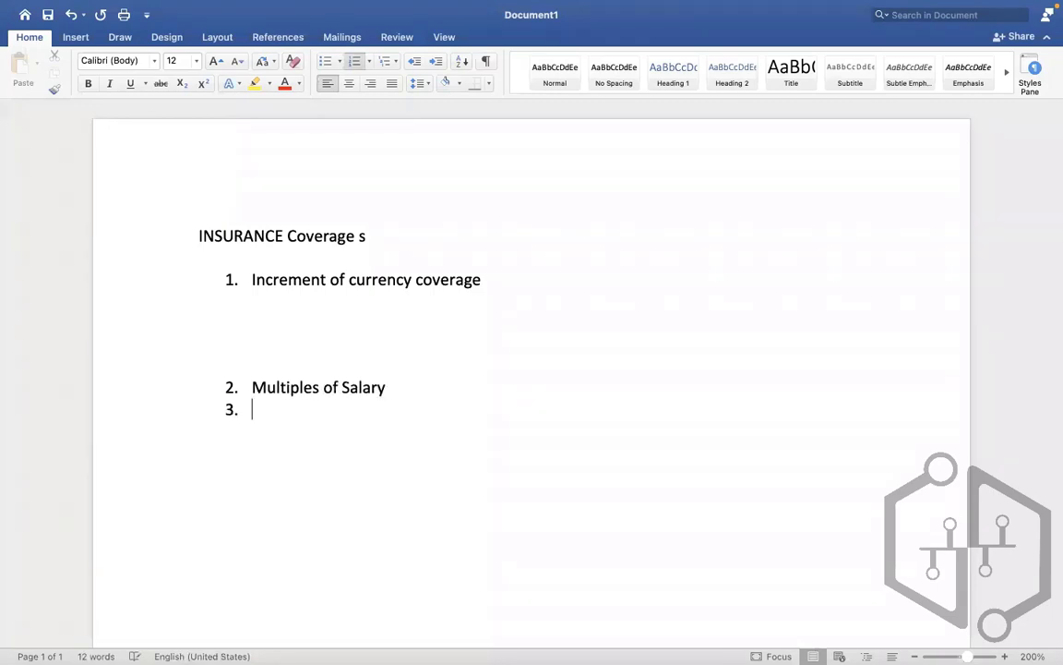
# Add the third numbered item "Percentage of salary", leaving blank space below the second item.
pyautogui.press('Return')
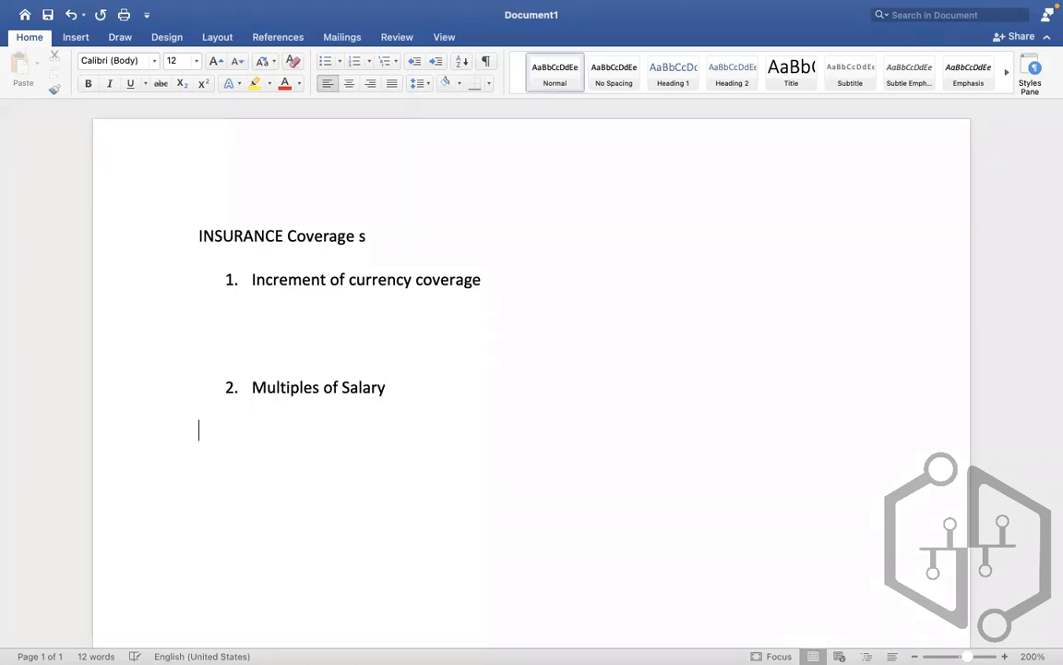
pyautogui.press('Return')
pyautogui.write('3. ')
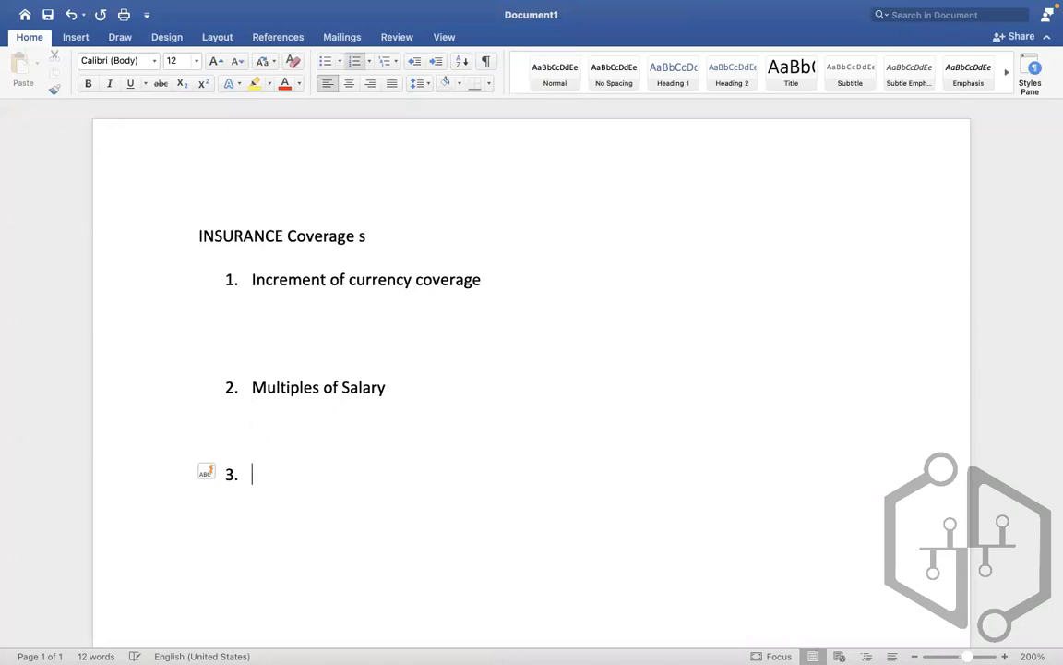
pyautogui.write('Percentage of sa')
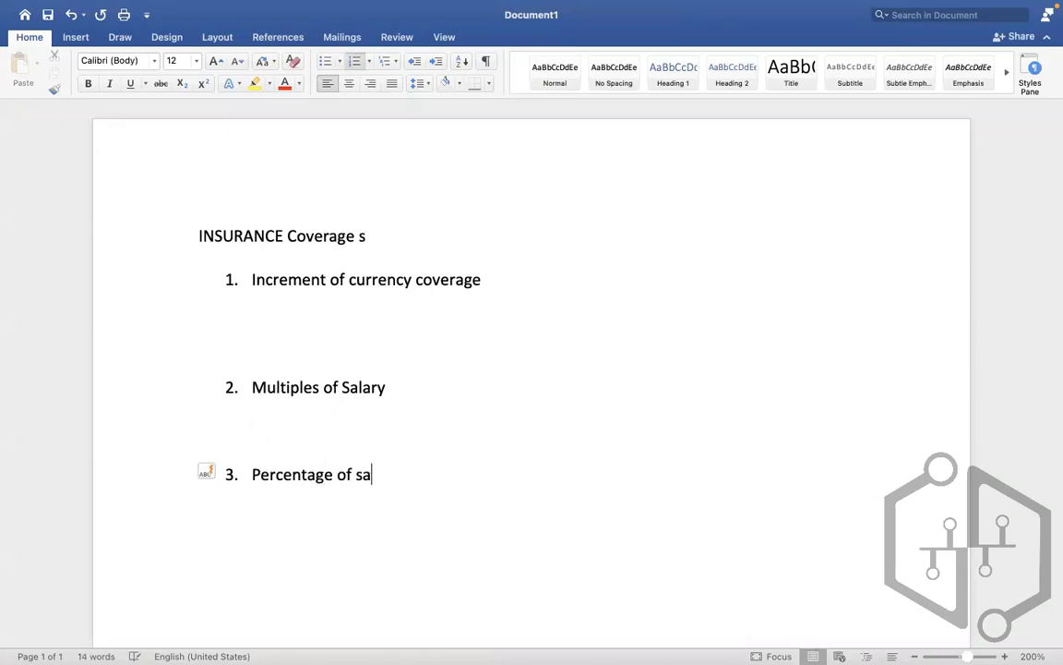
pyautogui.write('lary')
# Write the description "This defines increments of amounts" under the Increment of currency coverage item, followed by blank lines.
pyautogui.click(497, 328)
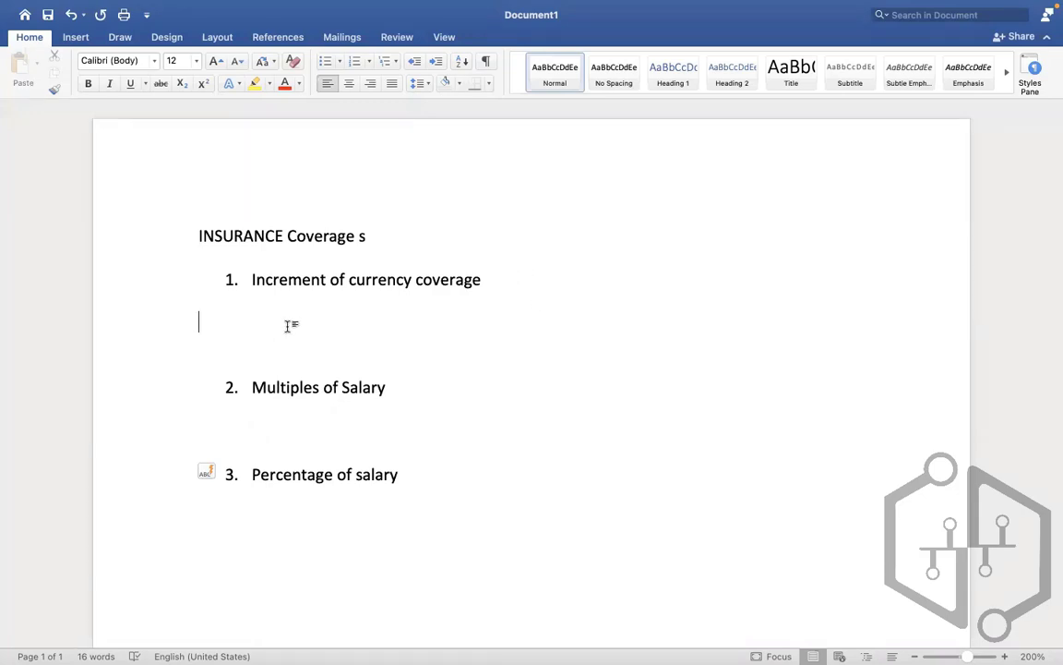
pyautogui.write('This defi')
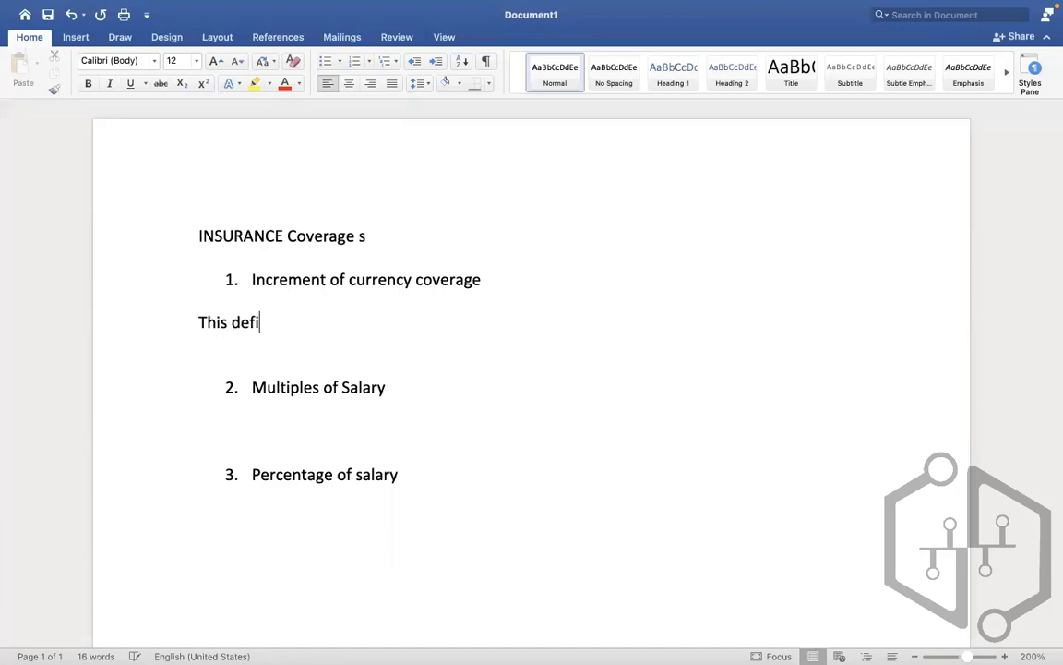
pyautogui.write('nes incrme')
pyautogui.press('BackSpace')
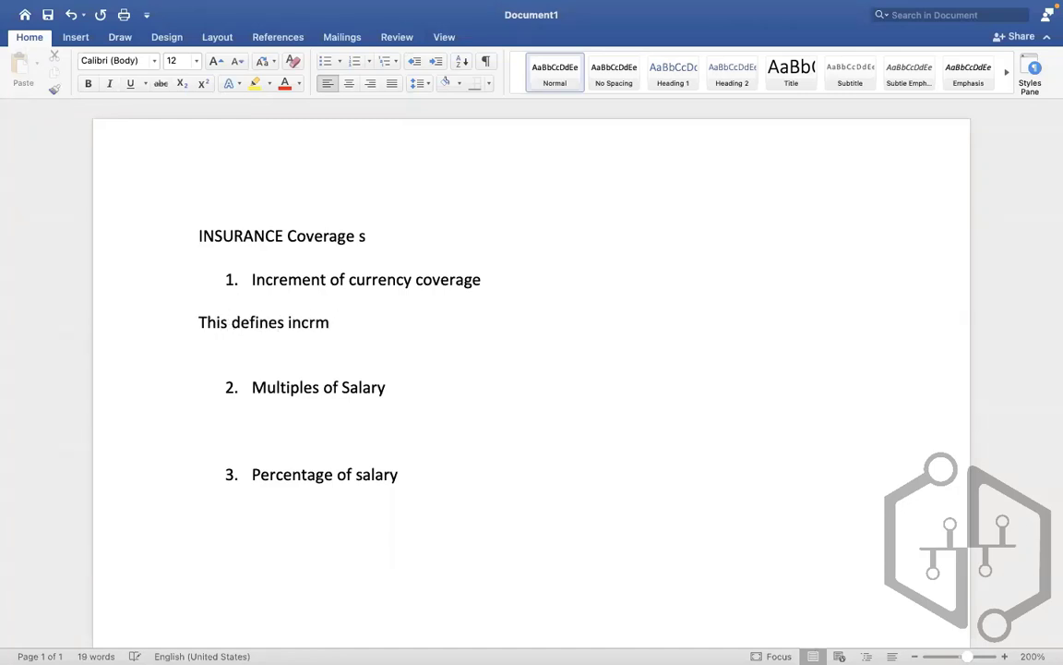
pyautogui.press('BackSpace')
pyautogui.write('ements of ')
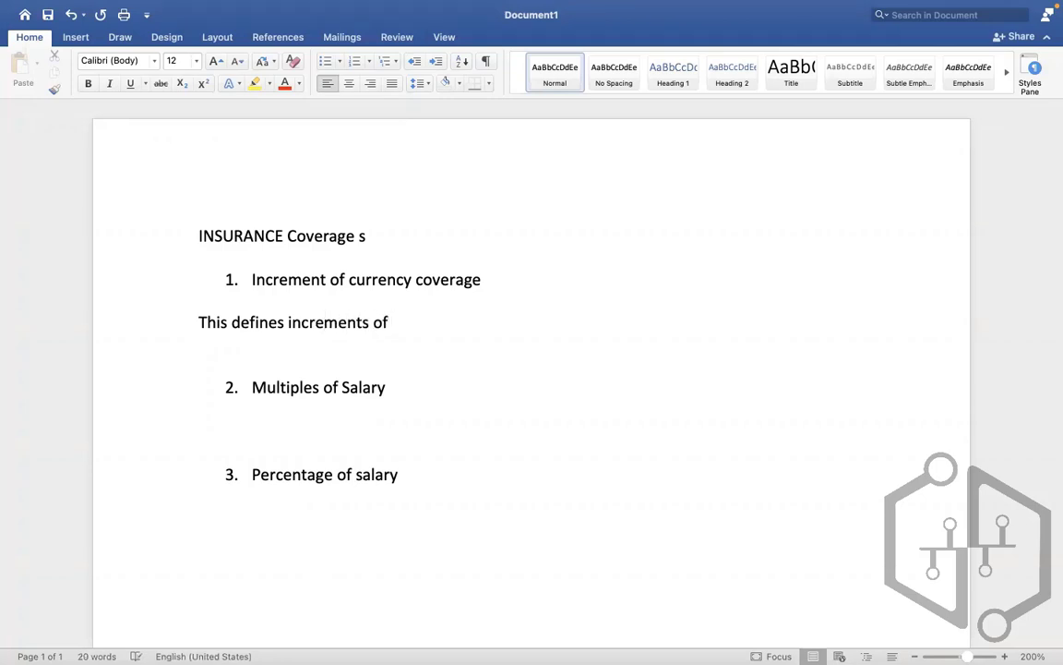
pyautogui.write('A')
pyautogui.press('BackSpace')
pyautogui.write('amounts')
pyautogui.press('Return')
pyautogui.press('Return')
pyautogui.press('Return')
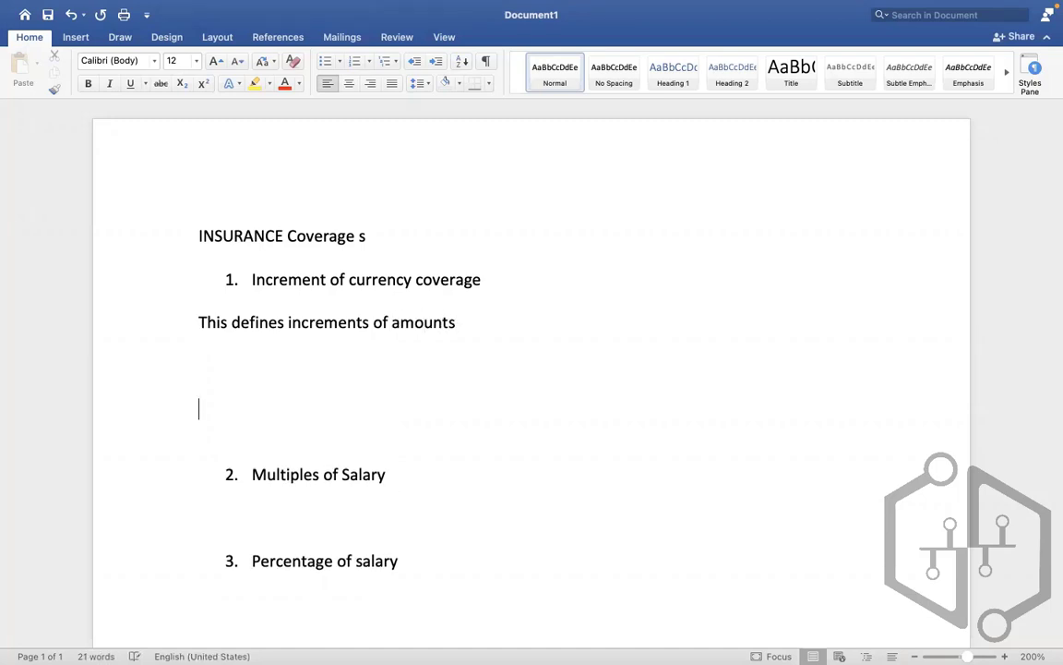
# Add the example line "Ex: 50000$. 100000$ , 150000$" below the description of currency increments.
pyautogui.click(216, 365)
pyautogui.write('Ex:')
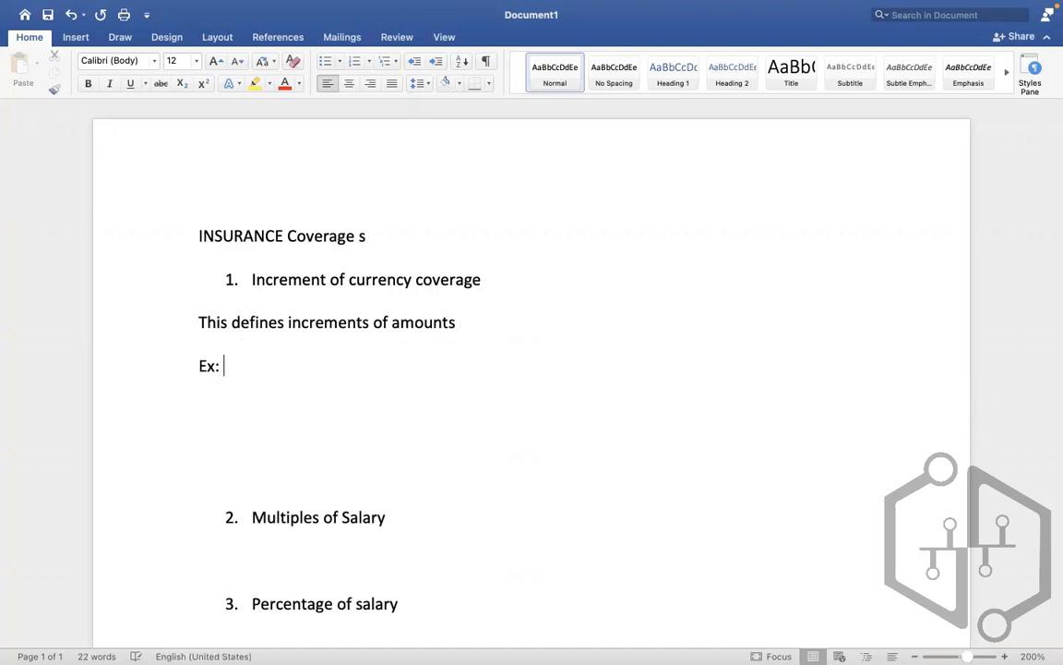
pyautogui.write(' 50000$. ')
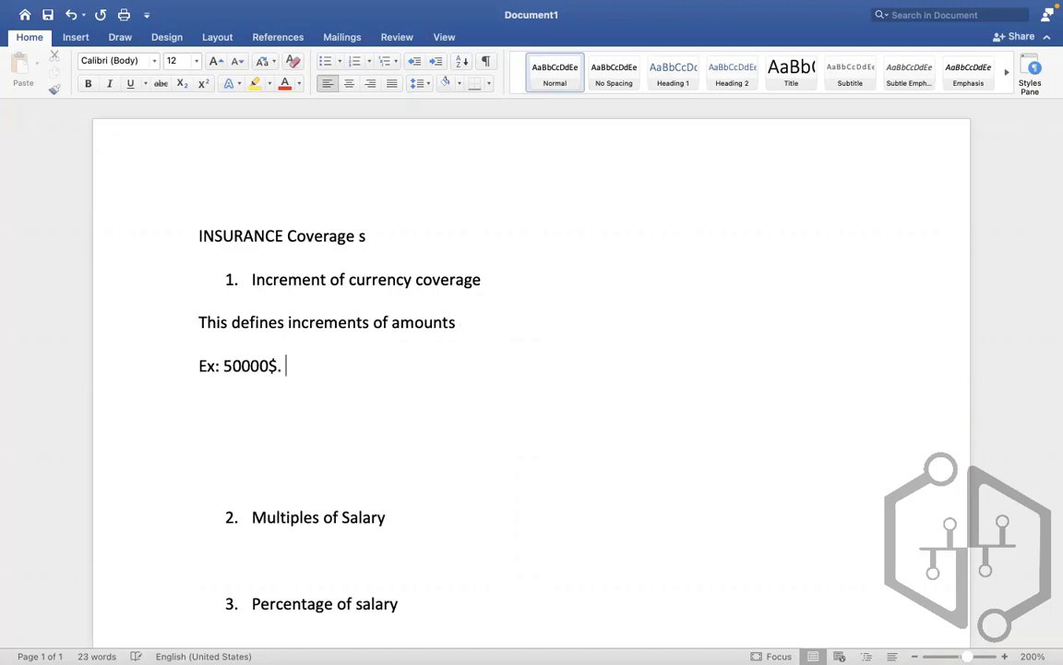
pyautogui.write('100000')
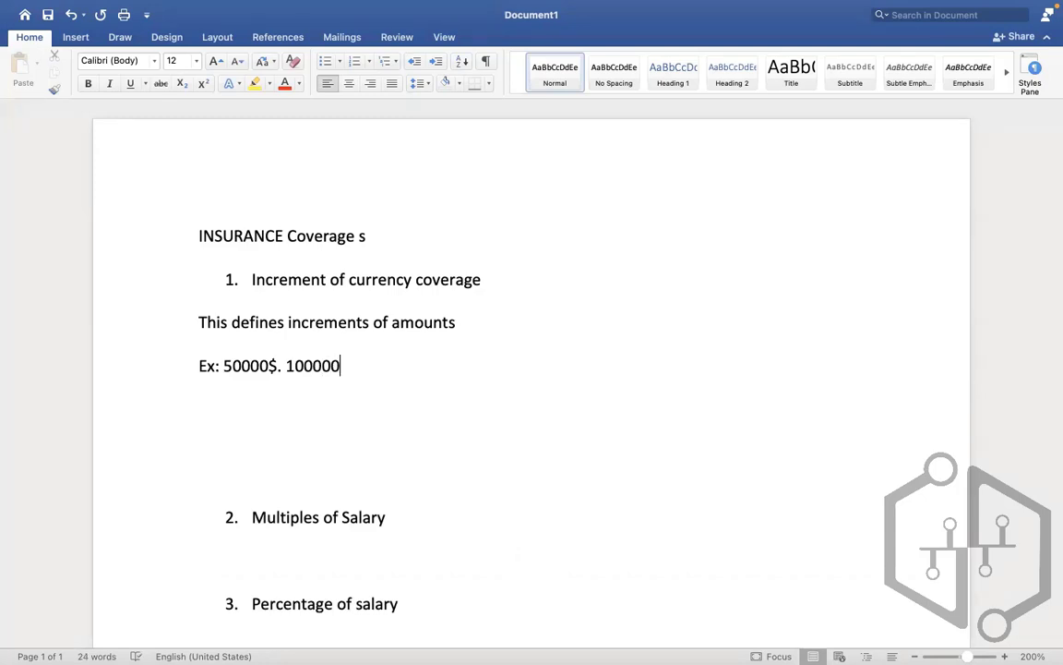
pyautogui.write('$ . 15000')
pyautogui.press('BackSpace')
pyautogui.press('BackSpace')
pyautogui.press('BackSpace')
pyautogui.press('BackSpace')
pyautogui.press('BackSpace')
pyautogui.press('BackSpace')
pyautogui.press('BackSpace')
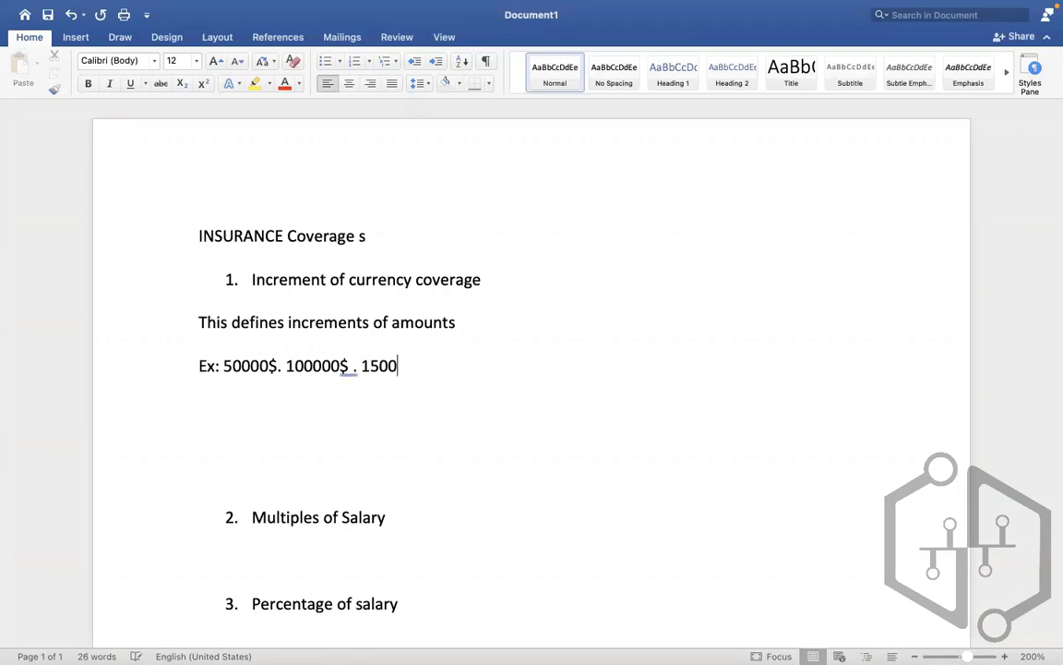
pyautogui.write(', 150000$')
pyautogui.moveTo(212, 366); pyautogui.dragTo(399, 372)
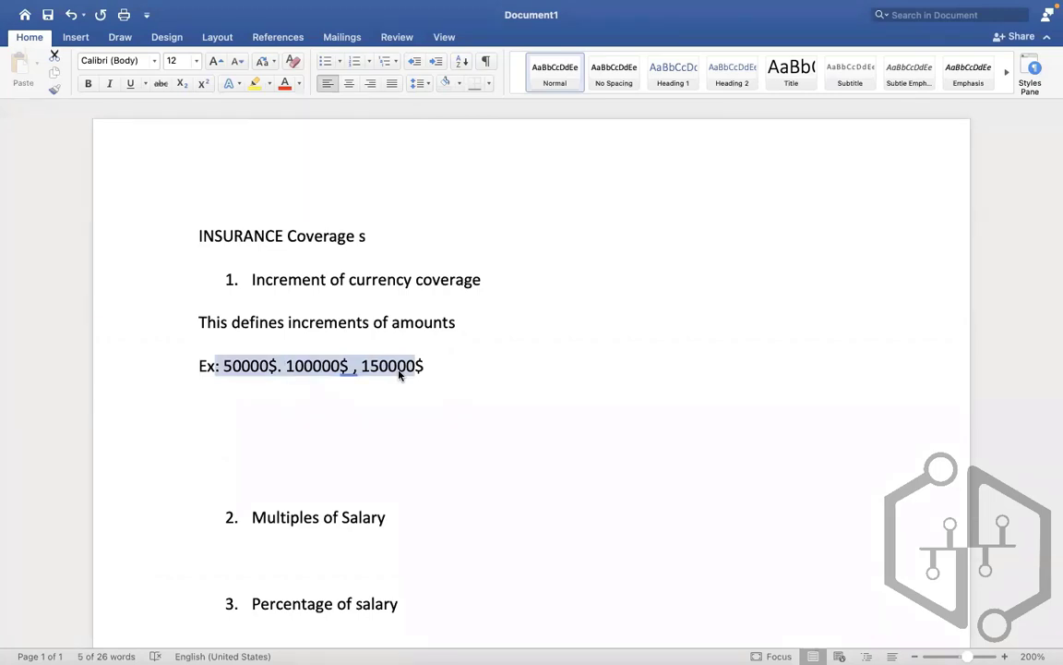
pyautogui.click(330, 365)
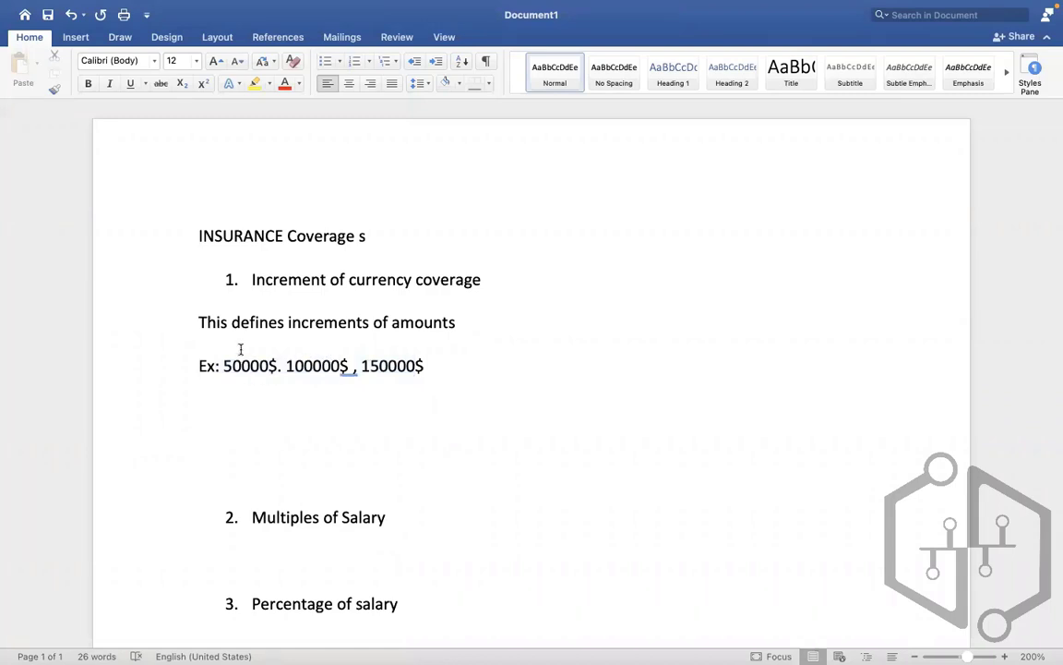
# Add blank lines below the Multiples of Salary item and remove an extra blank line above it.
pyautogui.click(253, 558)
pyautogui.press('Return')
pyautogui.press('Return')
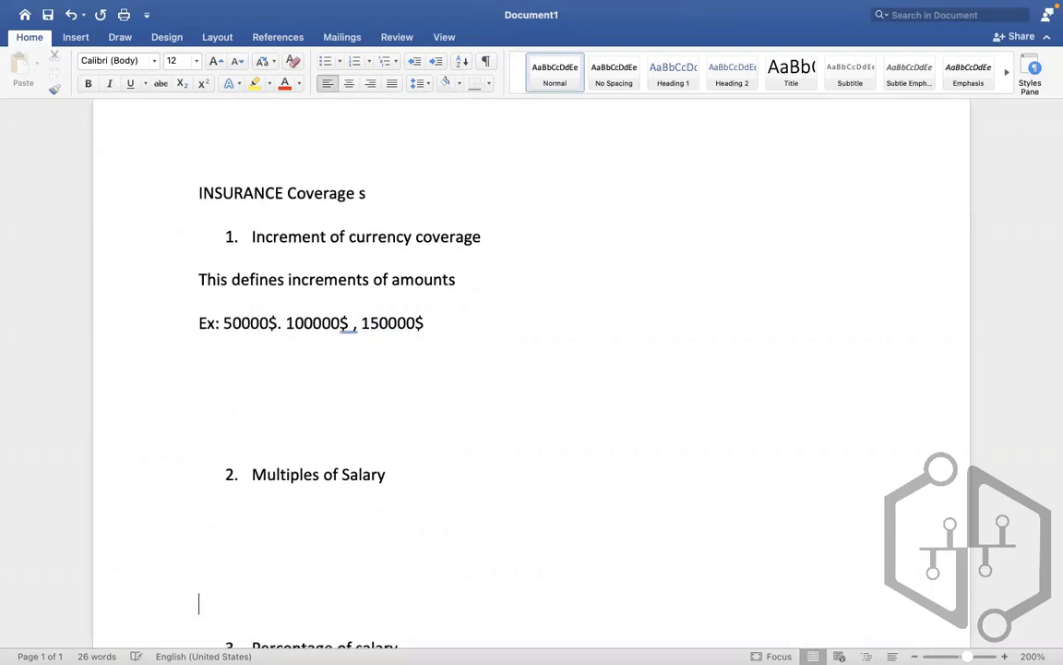
pyautogui.press('BackSpace')
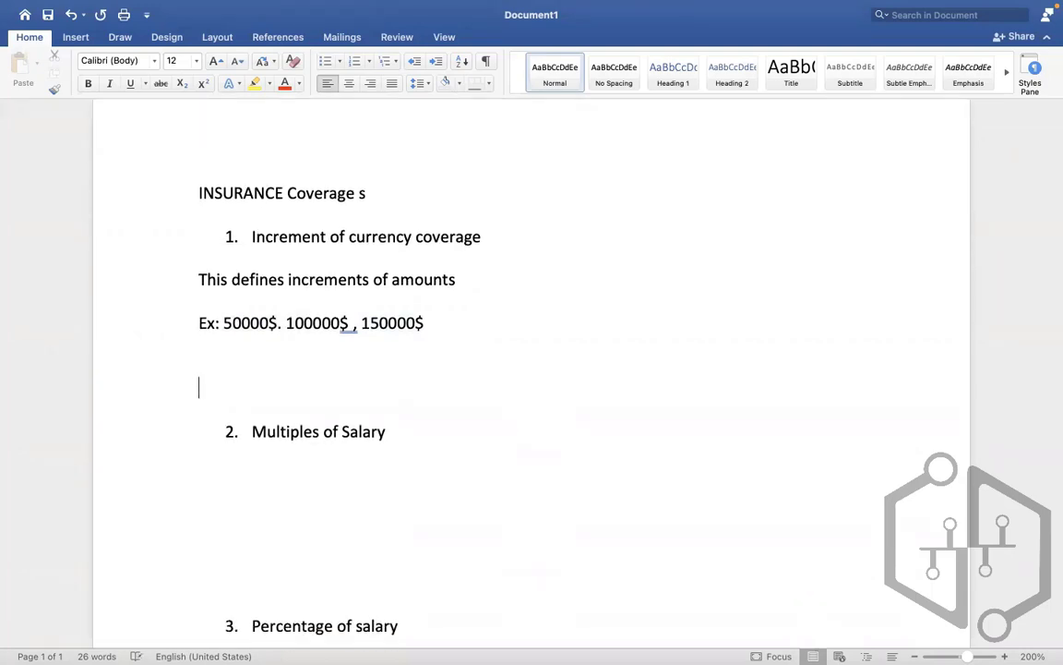
# Write "Coverage options based on multiples of salary" under the Multiples of Salary item, correcting the spelling of "multiples".
pyautogui.click(270, 515)
pyautogui.write('Coverage ')
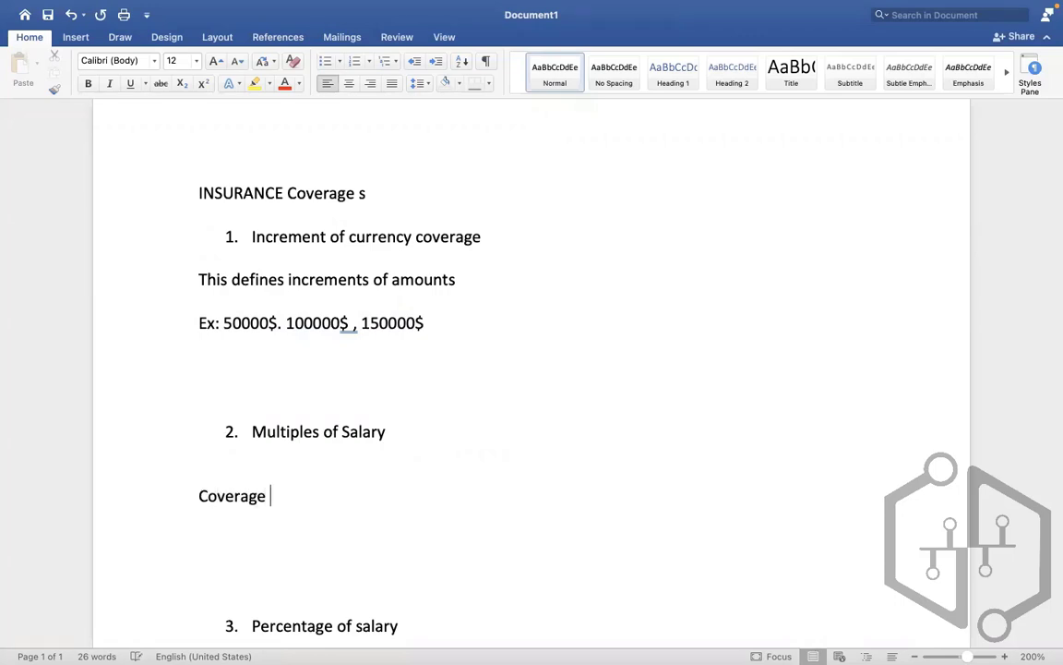
pyautogui.write('opti')
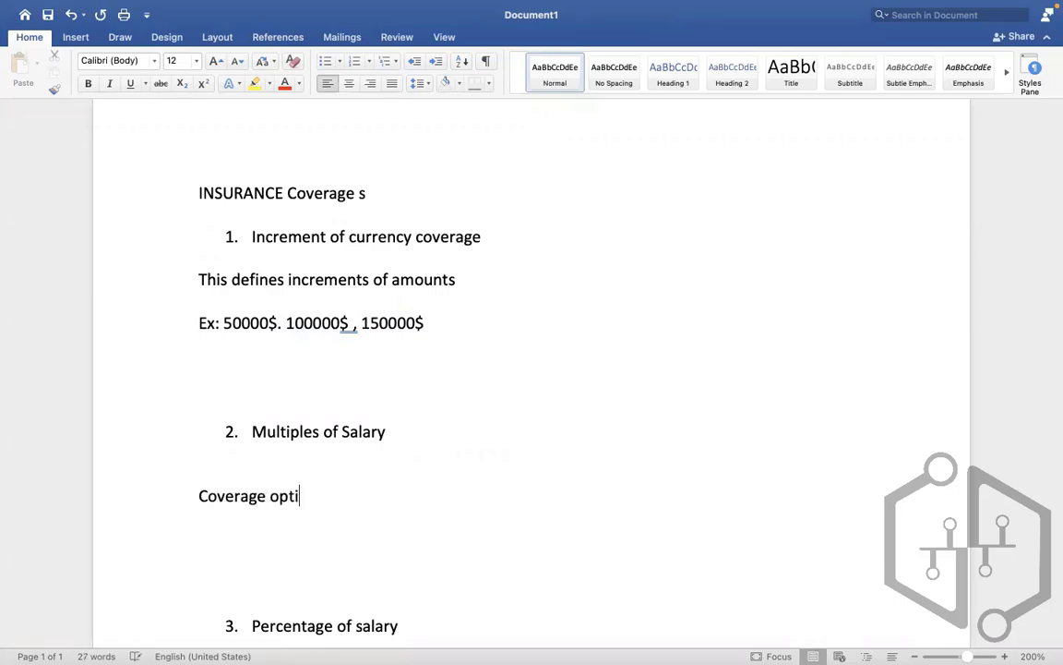
pyautogui.write('ons based ')
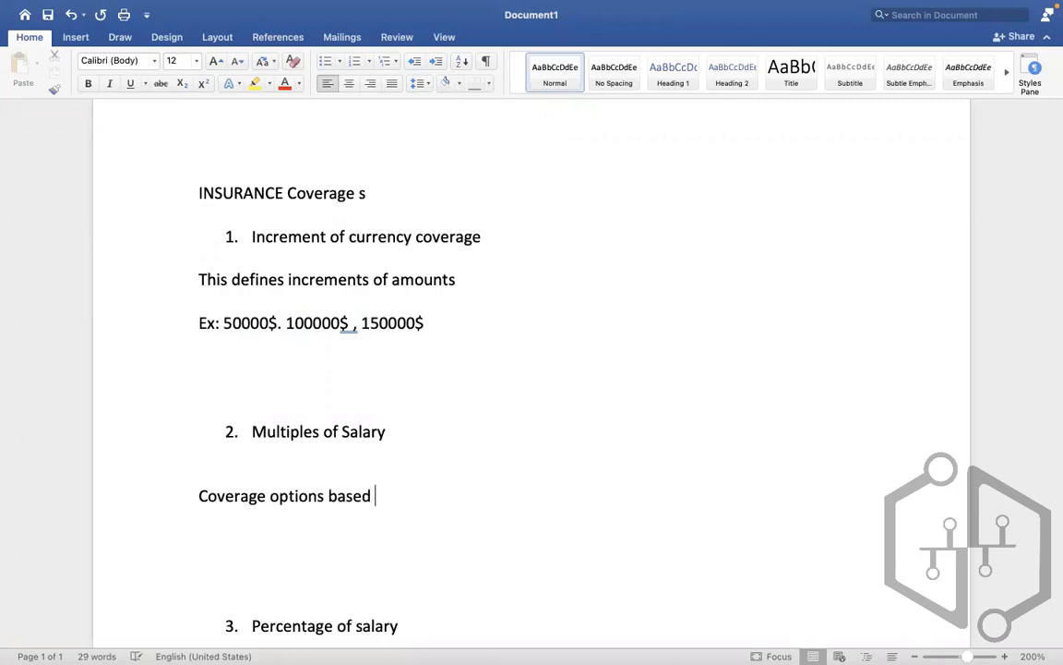
pyautogui.write('on muto')
pyautogui.press('BackSpace')
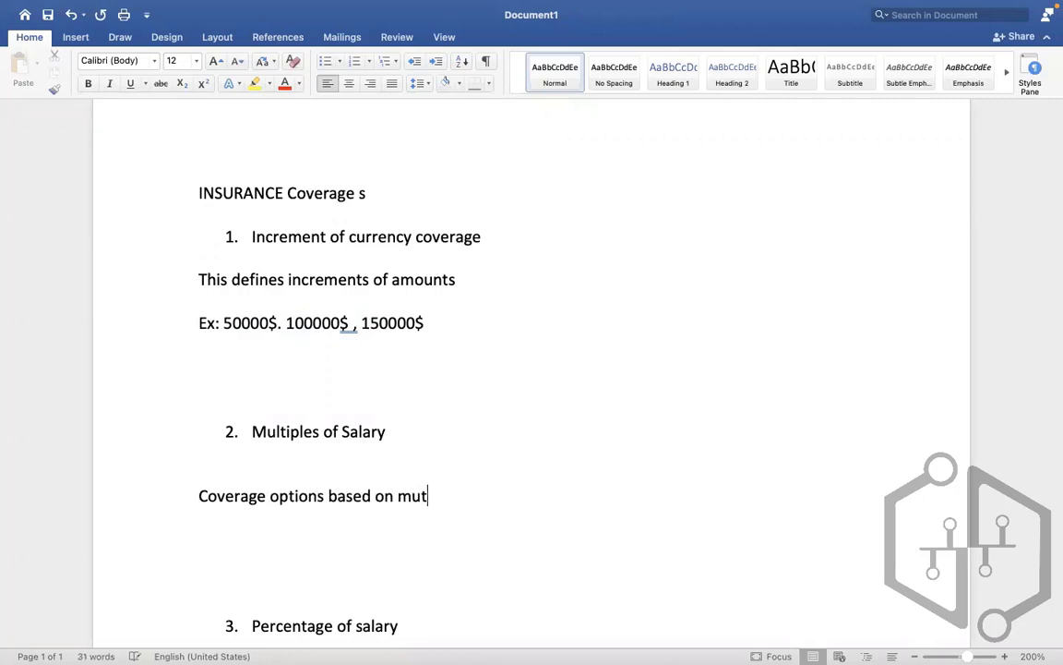
pyautogui.write('ilples of salary')
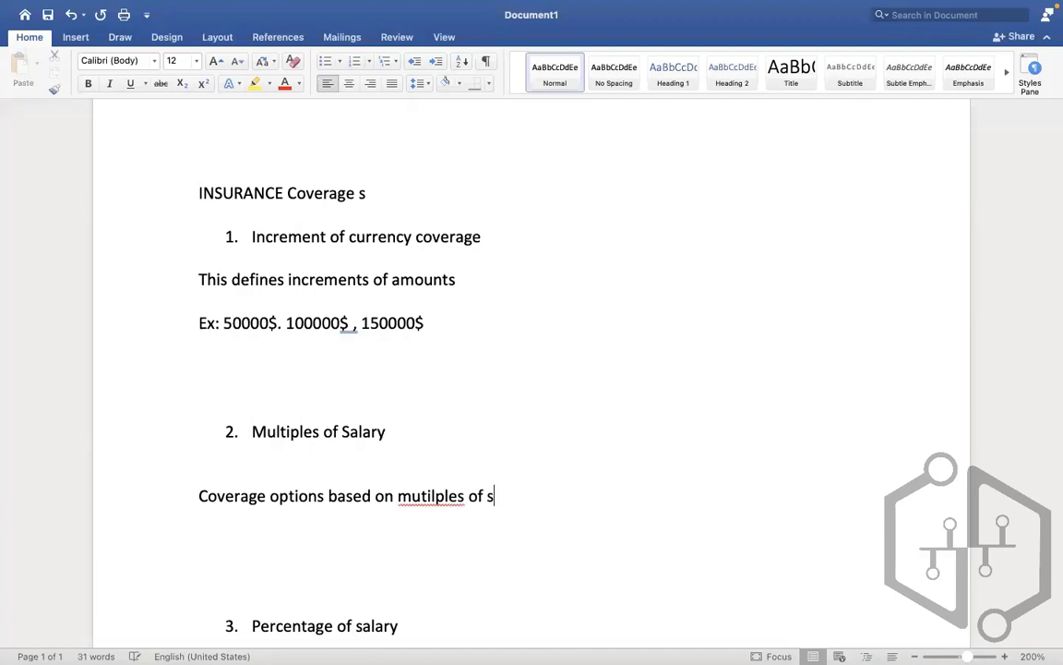
pyautogui.rightClick(438, 498)
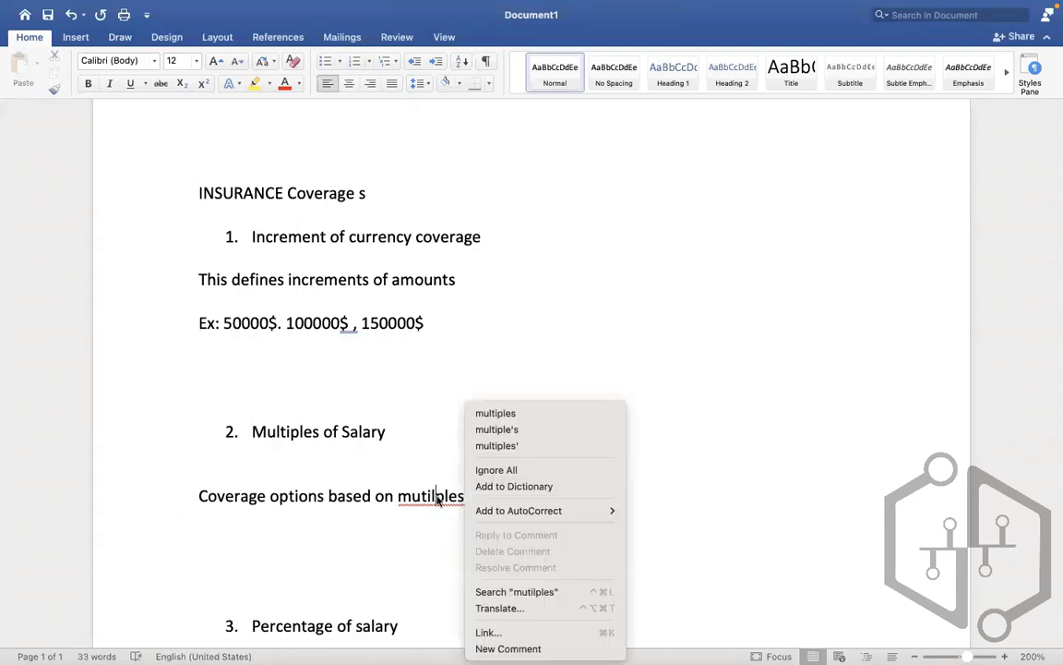
pyautogui.click(532, 414)
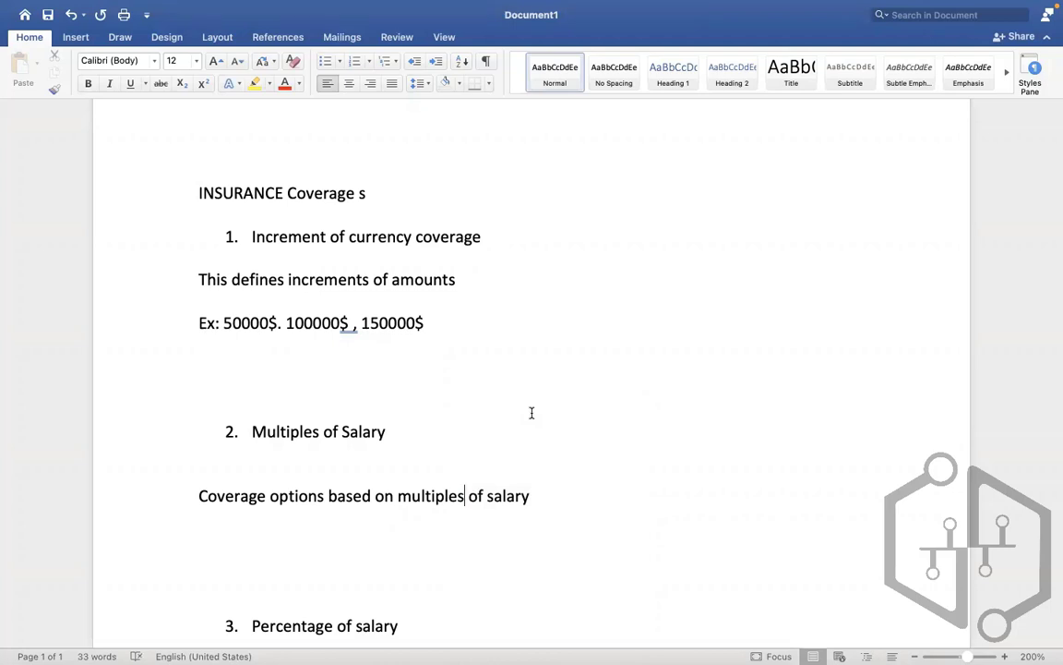
# Add the example lines "Ex: 1000" and "1X, 2X, 3, 4, 5X" below the Multiples of Salary description.
pyautogui.click(549, 491)
pyautogui.press('Return')
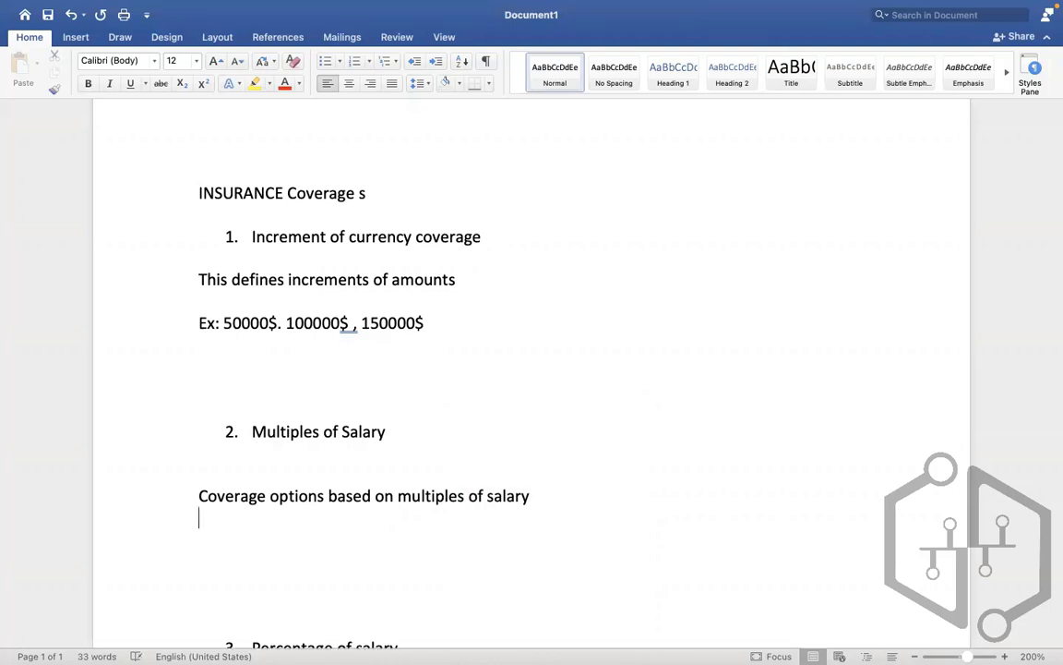
pyautogui.write('Ex')
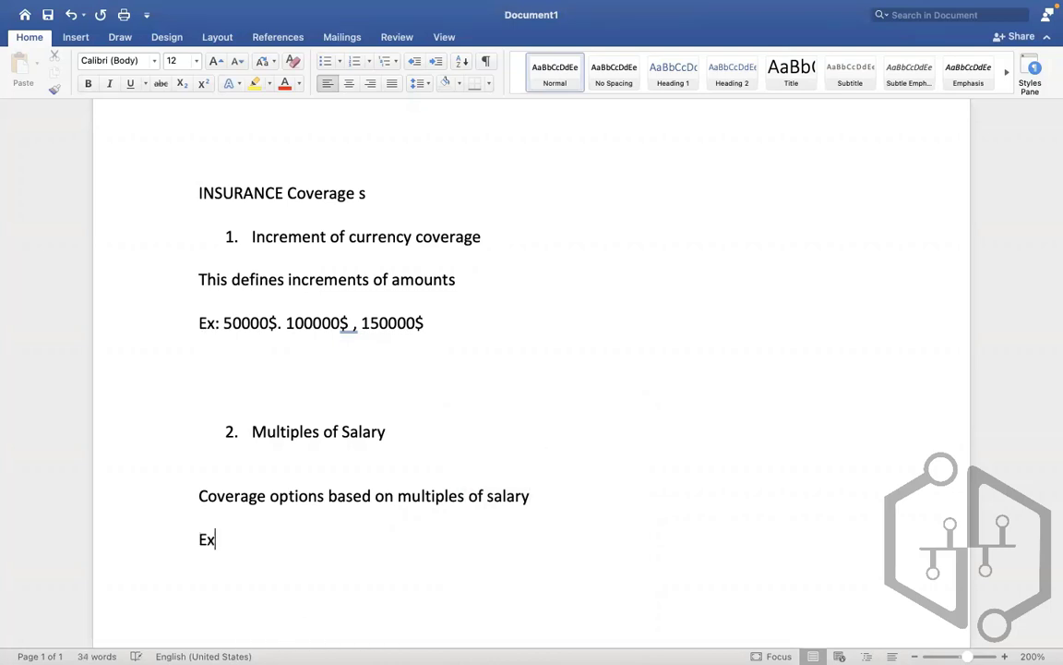
pyautogui.write(': 1000')
pyautogui.press('Return')
pyautogui.write('1X')
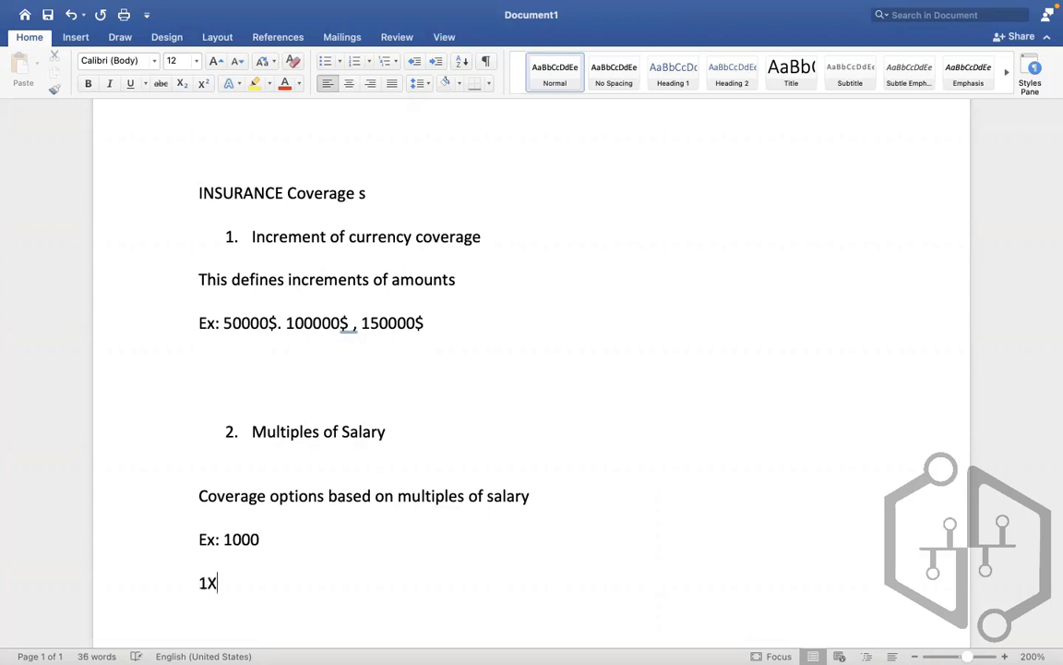
pyautogui.write(', 2X, 3, 4')
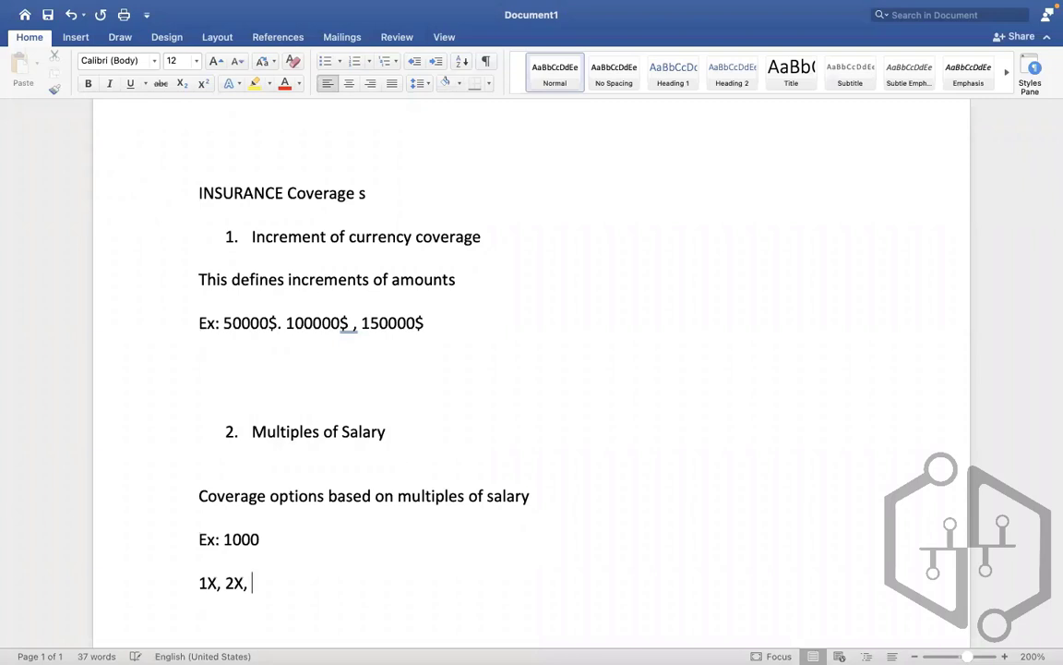
pyautogui.write(', 5X')
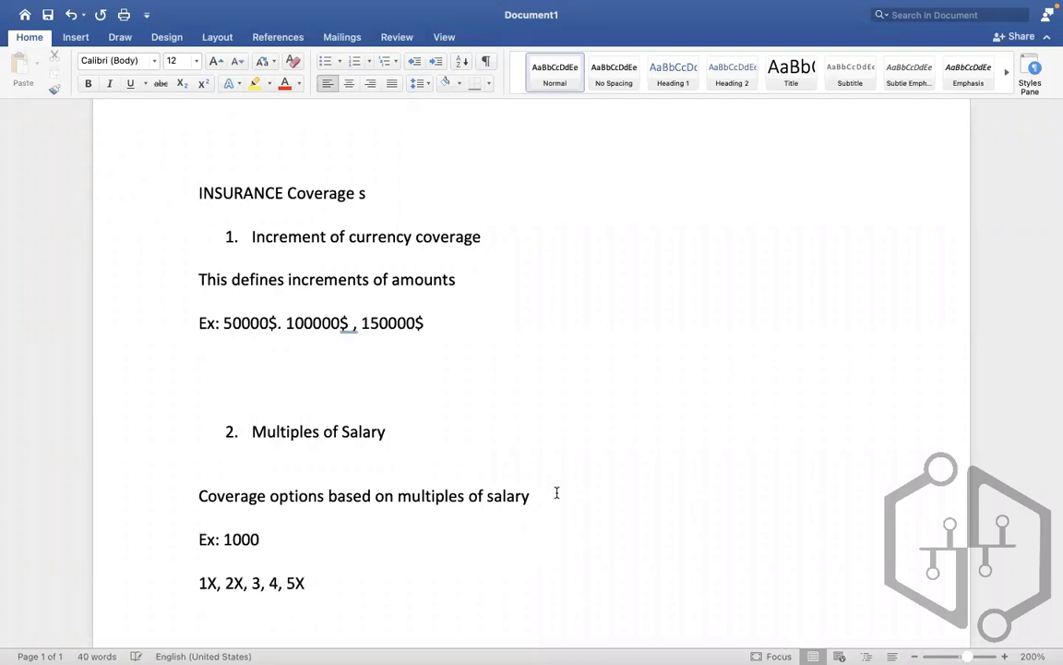
# Extend the salary example line to read "Ex: 1000 X2 = 2000 US".
pyautogui.click(277, 537)
pyautogui.write('X2 = 3')
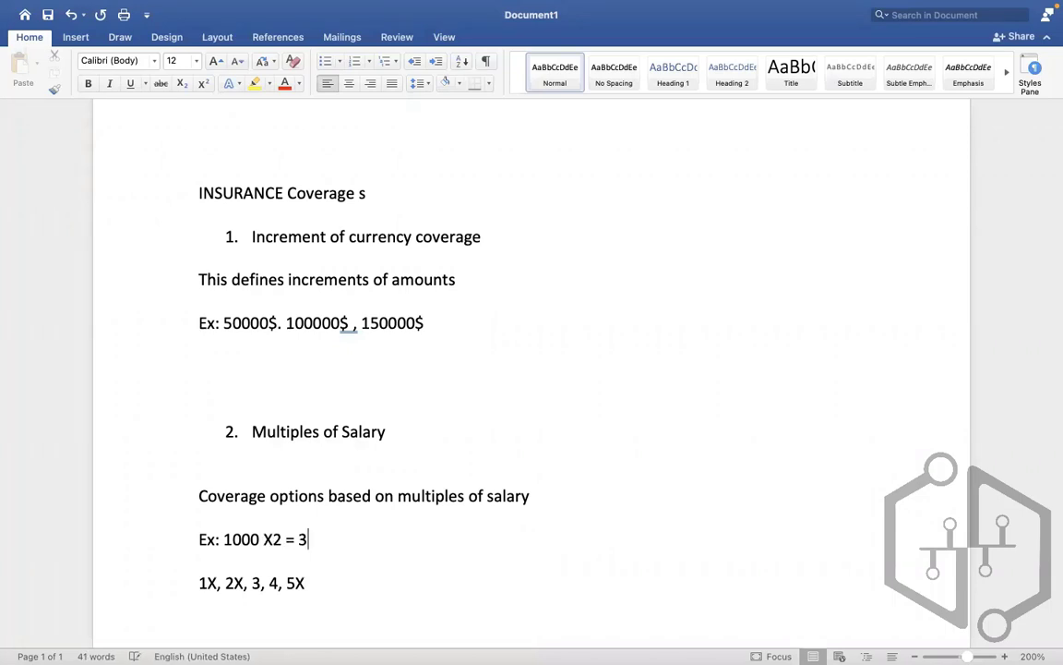
pyautogui.press('BackSpace')
pyautogui.write('2000 US')
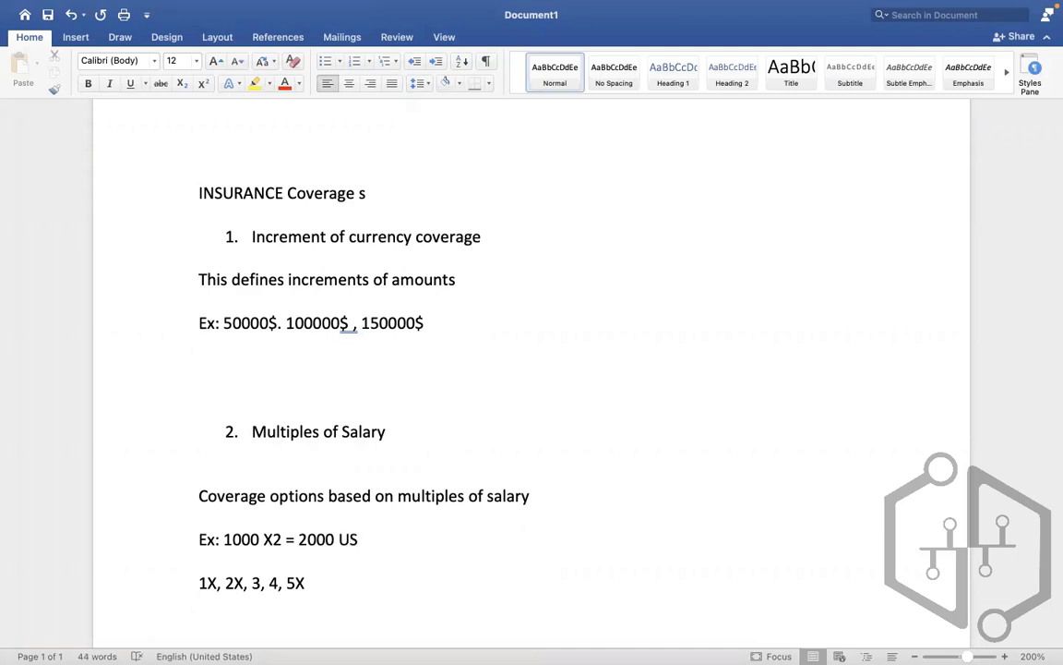
# Complete the salary example's currency as "USD" and append "COVERAGE" to the Multiples of Salary item.
pyautogui.write('D')
pyautogui.moveTo(415, 431); pyautogui.dragTo(253, 433)
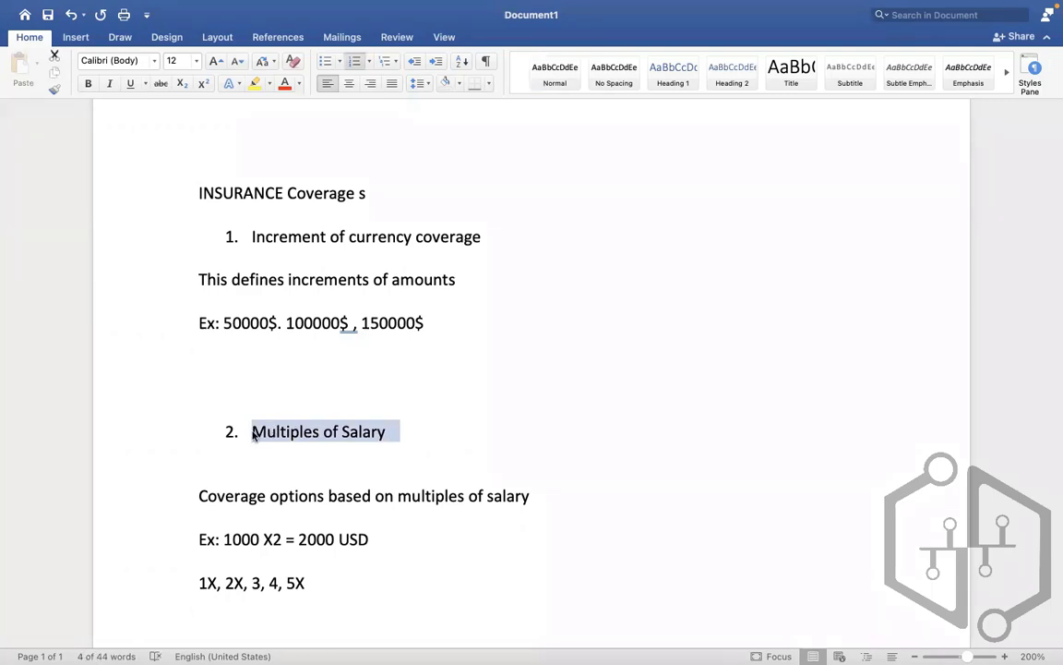
pyautogui.click(413, 432)
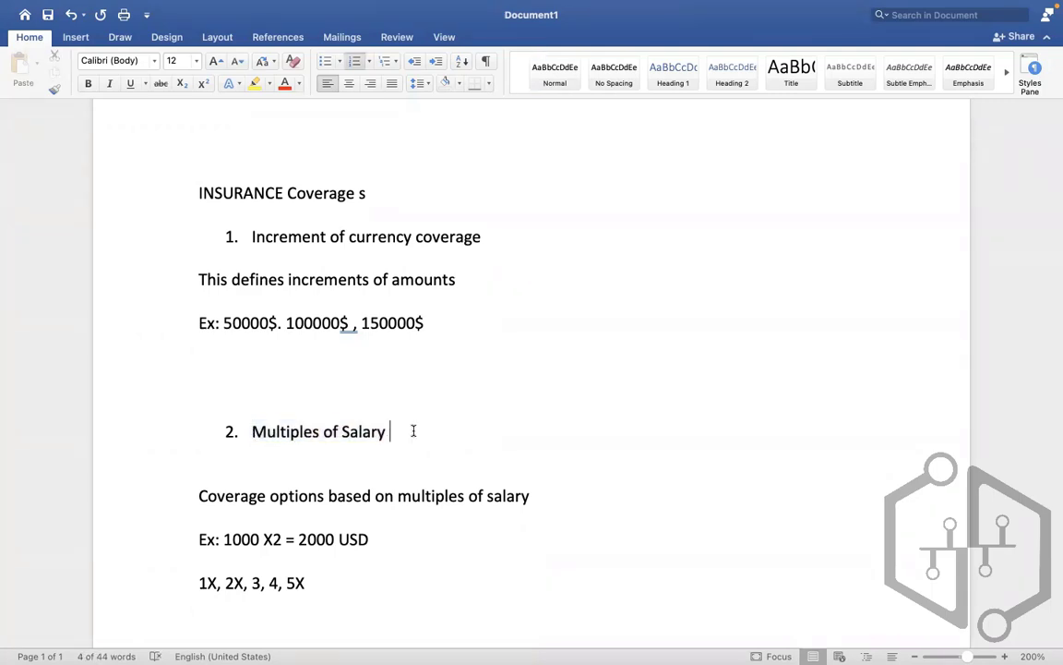
pyautogui.write('COVERAGE')
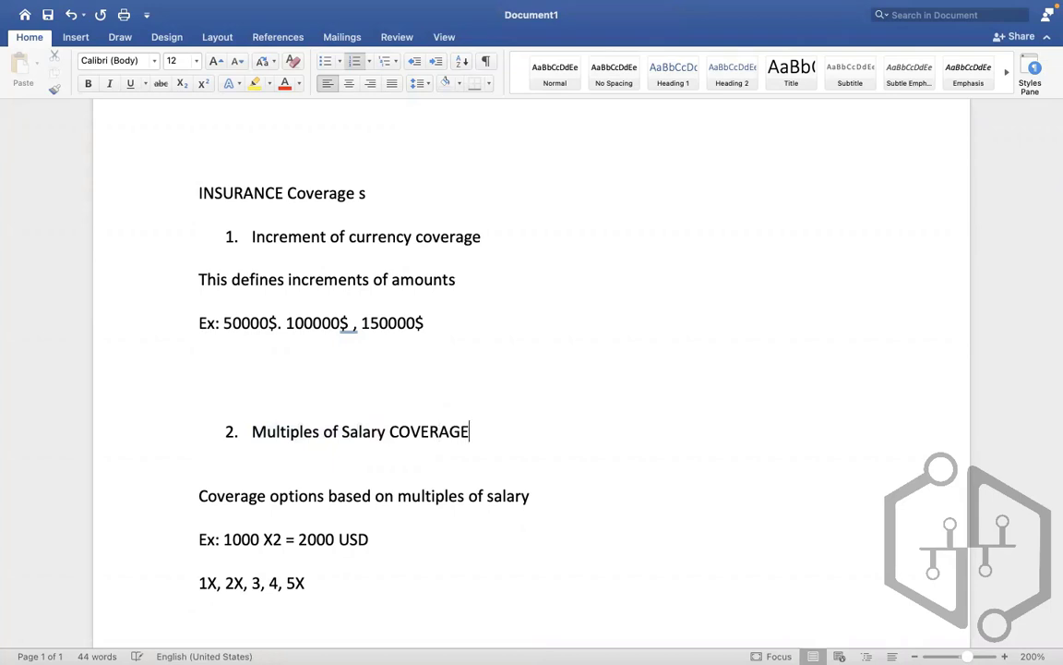
# Remove two blank lines above the Percentage of salary item.
pyautogui.click(347, 534)
pyautogui.press('Down')
pyautogui.press('Down')
pyautogui.press('Down')
pyautogui.press('Down')
pyautogui.press('Down')
pyautogui.press('Down')
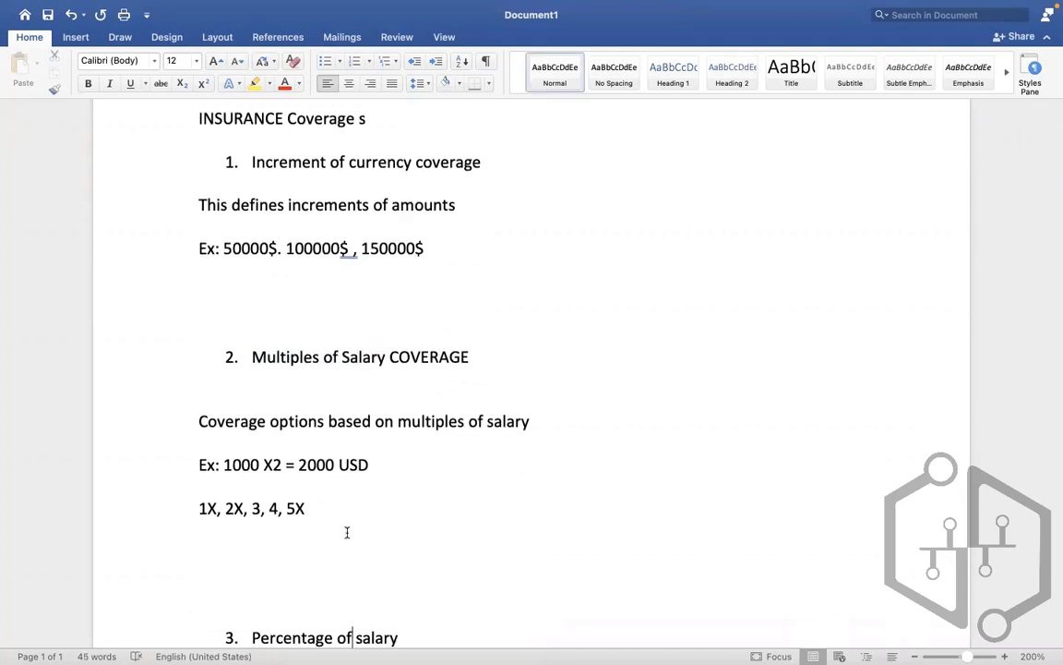
pyautogui.click(202, 576)
pyautogui.press('BackSpace')
pyautogui.press('BackSpace')
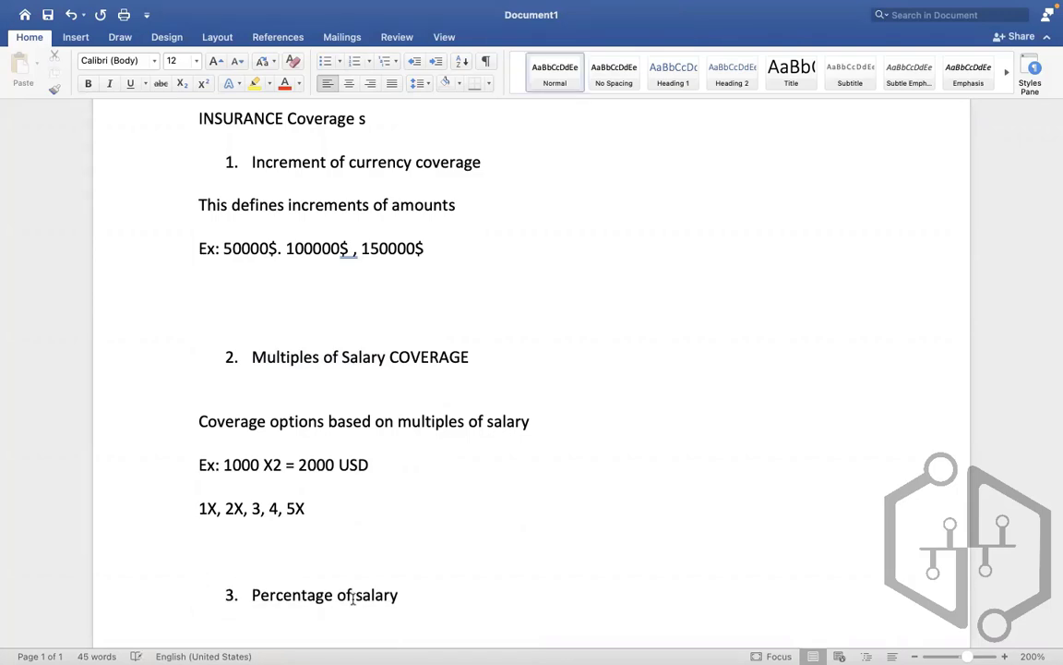
# Add several blank lines below the Percentage of salary item.
pyautogui.click(440, 595)
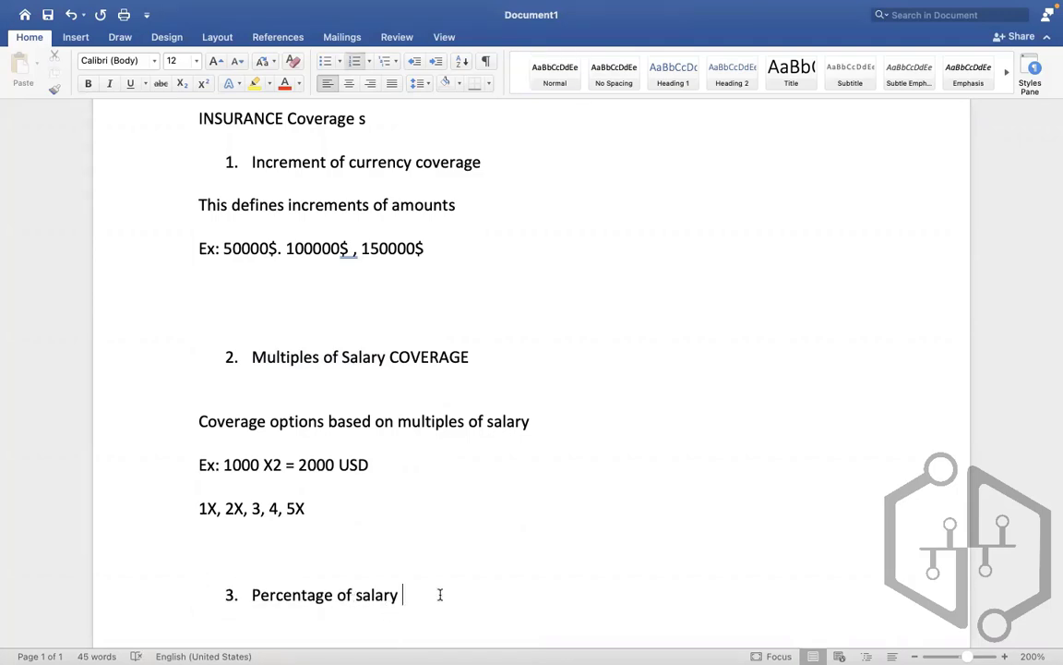
pyautogui.press('Return')
pyautogui.press('Return')
pyautogui.press('Return')
pyautogui.press('Return')
pyautogui.press('Return')
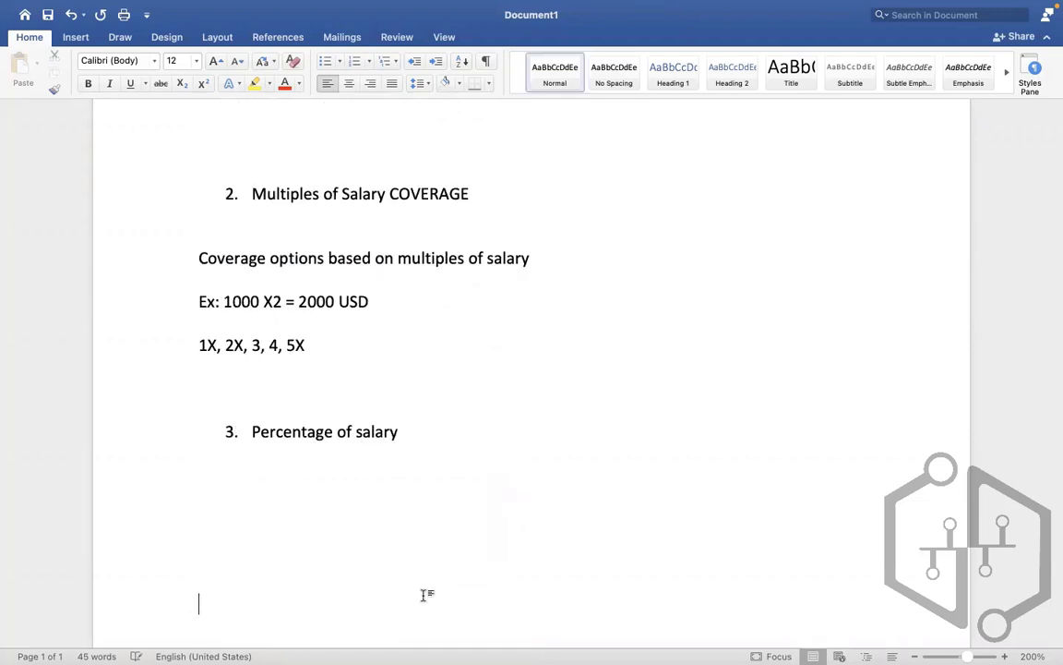
# Write "This defines coverage is based on percentages of Saalry" under the Percentage of salary item.
pyautogui.click(278, 464)
pyautogui.write('his defines coverage ')
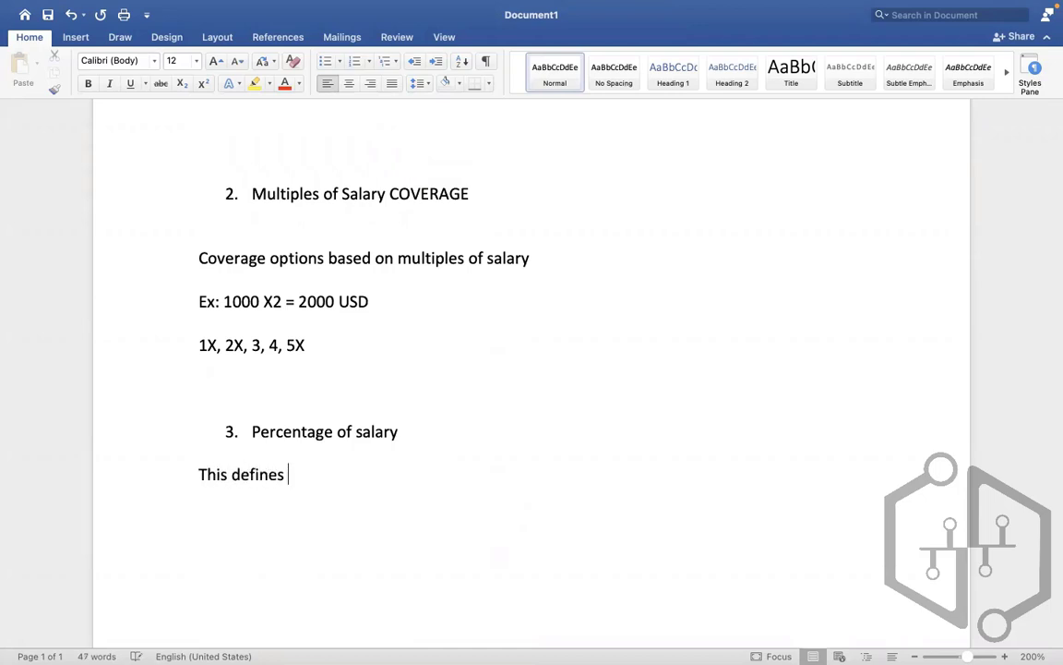
pyautogui.write('is ')
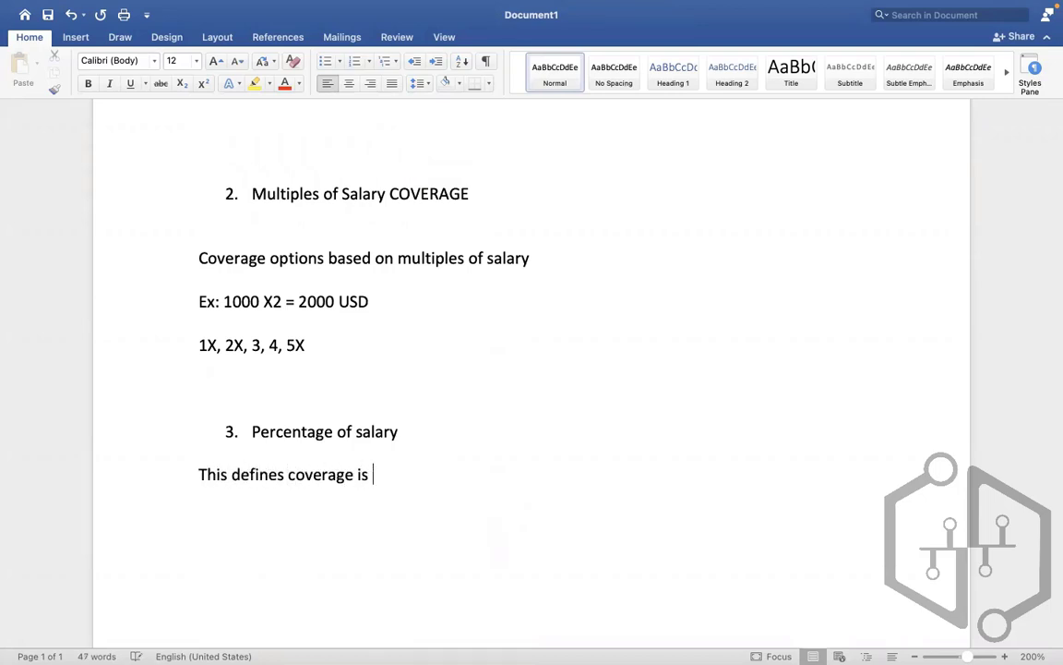
pyautogui.write('based on pe')
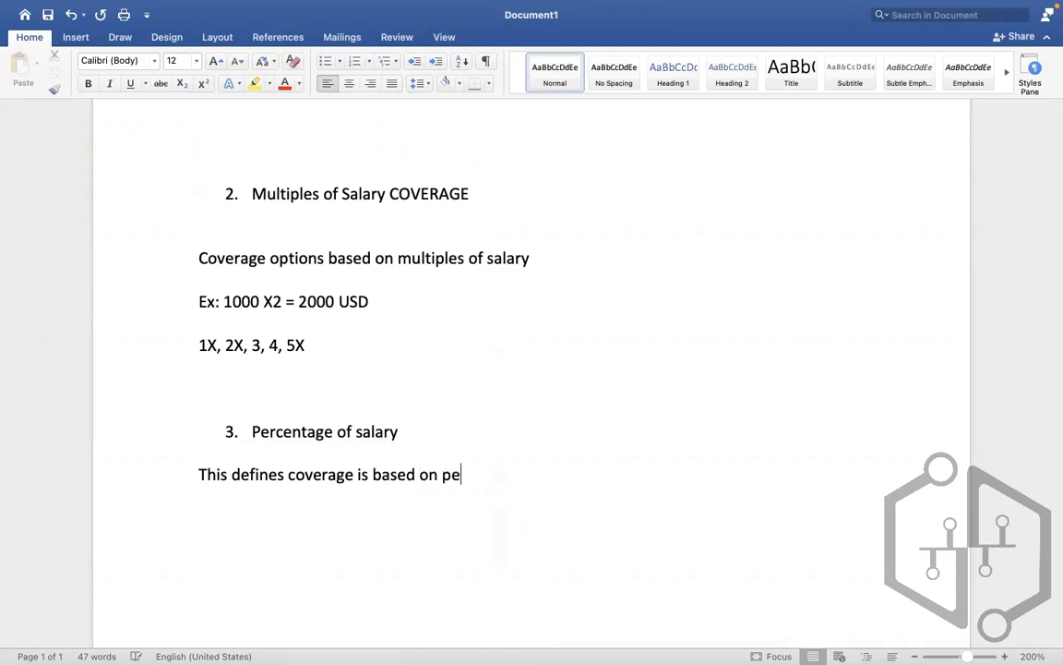
pyautogui.write('rcentages ')
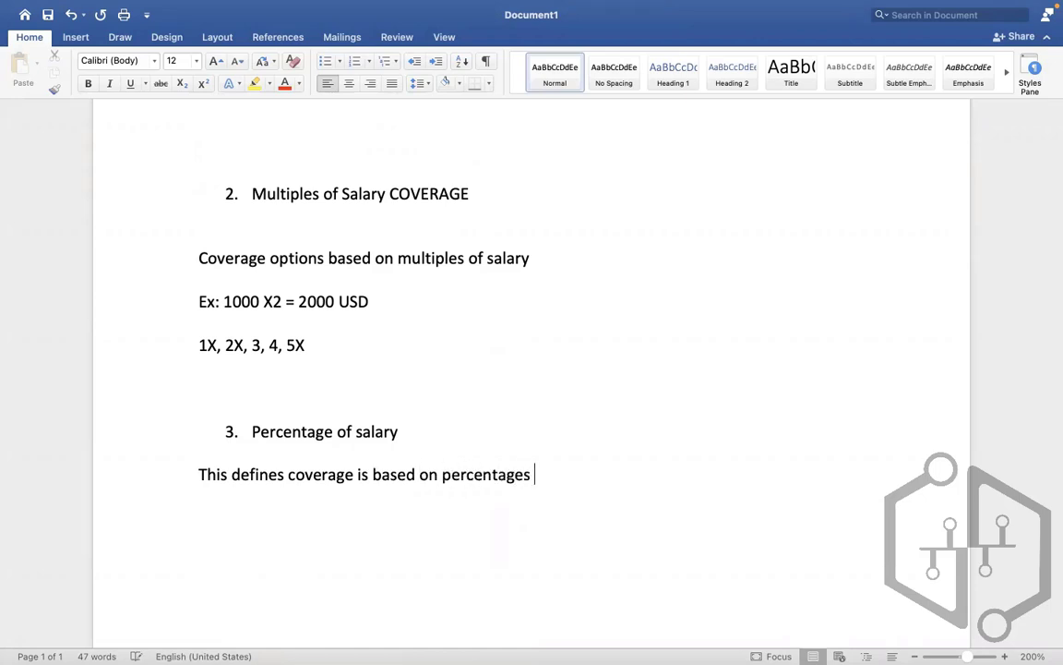
pyautogui.write('of Saalry')
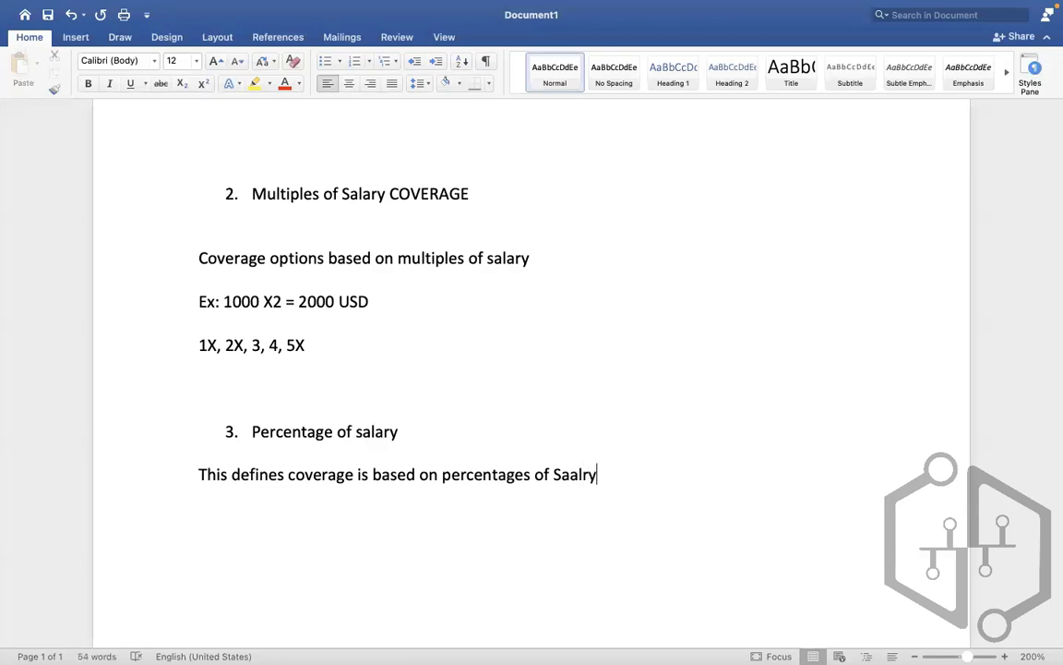
# Add the example line "1000 *50%/100 = 500 USD" below the Percentage of salary description.
pyautogui.press('Return')
pyautogui.write('1000')
pyautogui.write('*50')
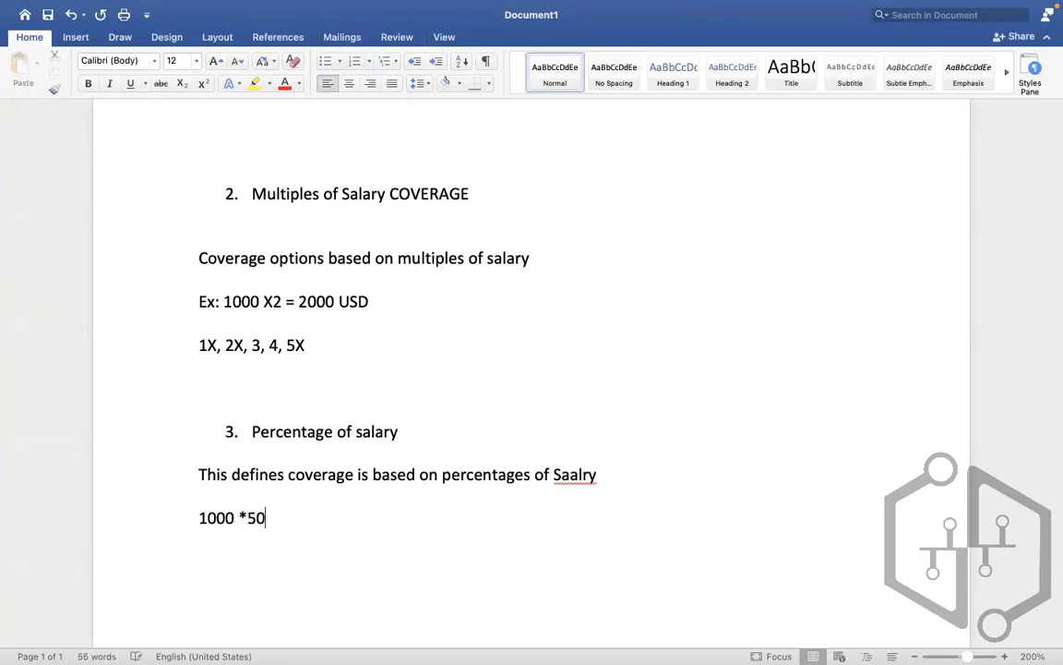
pyautogui.write('%/100 = ')
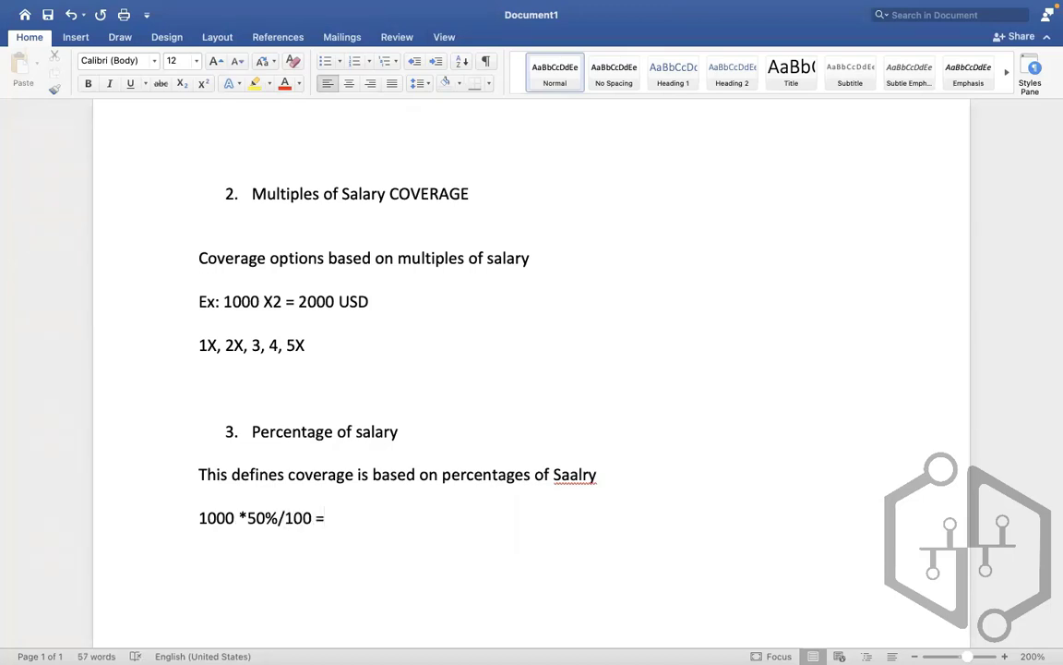
pyautogui.write('500 USD')
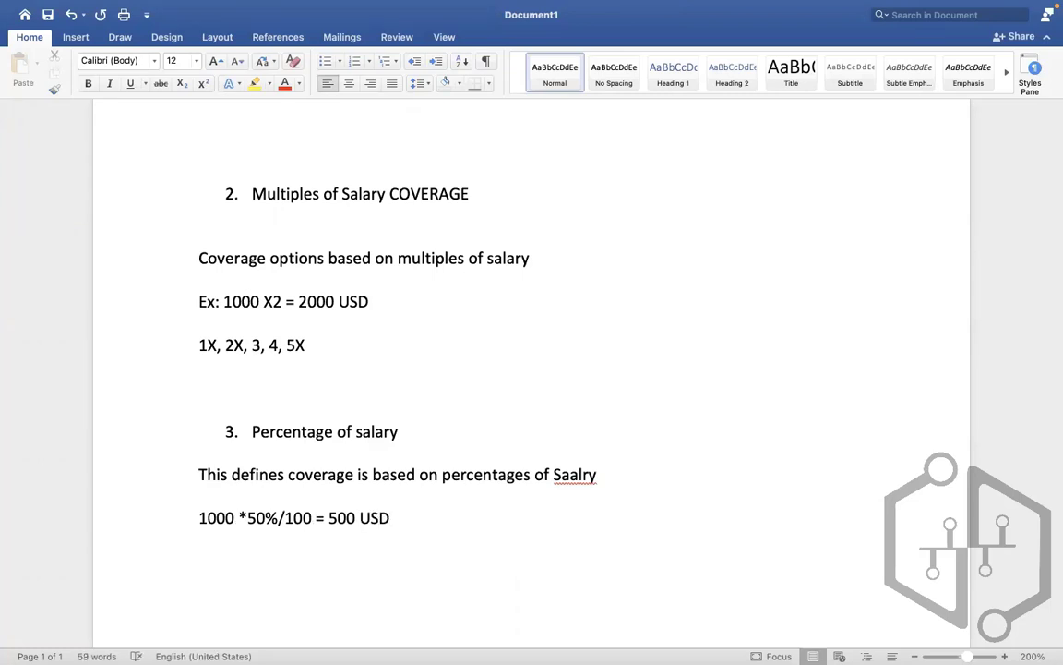
# Review the Increment of currency coverage item and its example amounts in the notes.
pyautogui.press('Up')
pyautogui.press('Up')
pyautogui.press('Up')
pyautogui.press('Up')
pyautogui.press('Up')
pyautogui.press('Up')
pyautogui.press('Up')
pyautogui.press('Up')
pyautogui.press('Up')
pyautogui.press('Up')
pyautogui.press('Up')
pyautogui.press('Up')
pyautogui.press('Up')
pyautogui.press('Up')
pyautogui.press('Up')
pyautogui.press('Up')
pyautogui.press('Up')
pyautogui.press('Up')
pyautogui.press('Up')
pyautogui.press('Up')
pyautogui.press('Up')
pyautogui.press('Up')
pyautogui.press('Up')
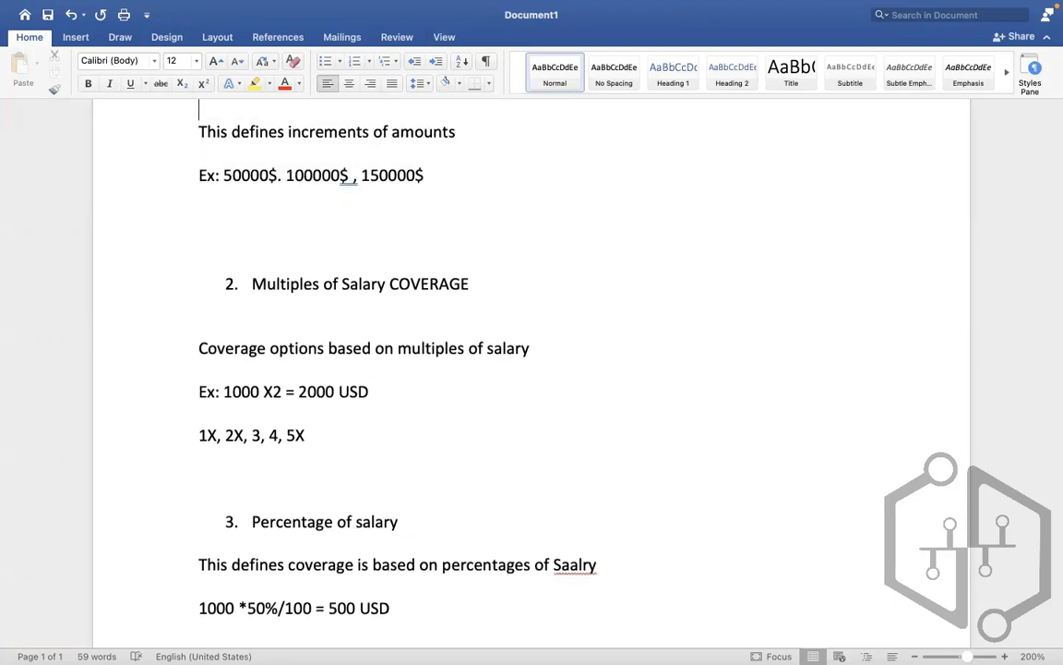
pyautogui.press('Up')
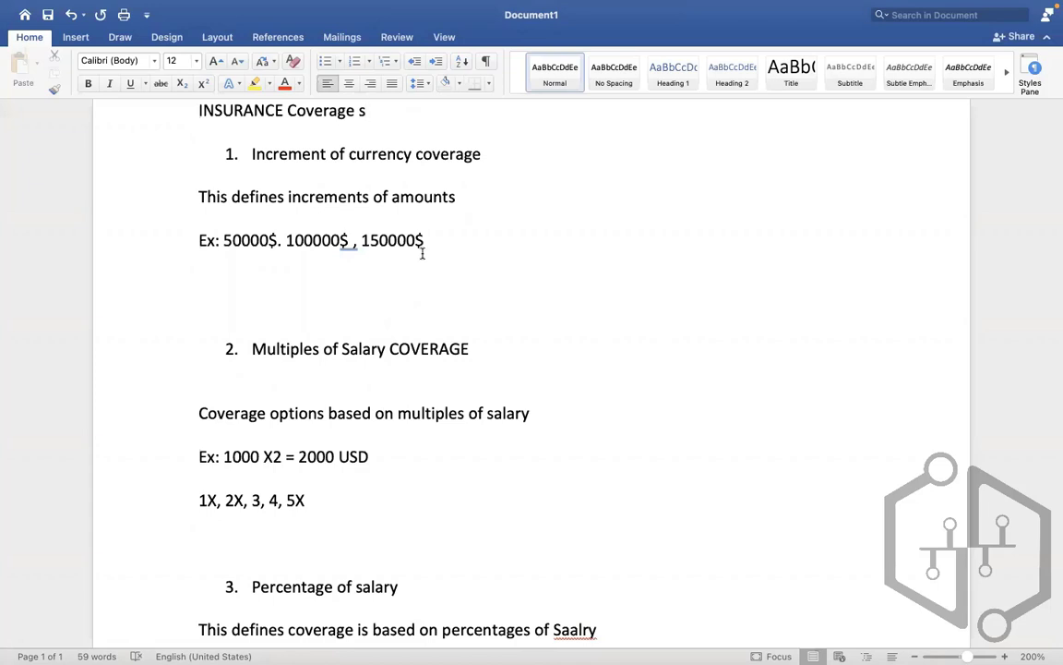
pyautogui.doubleClick(376, 240)
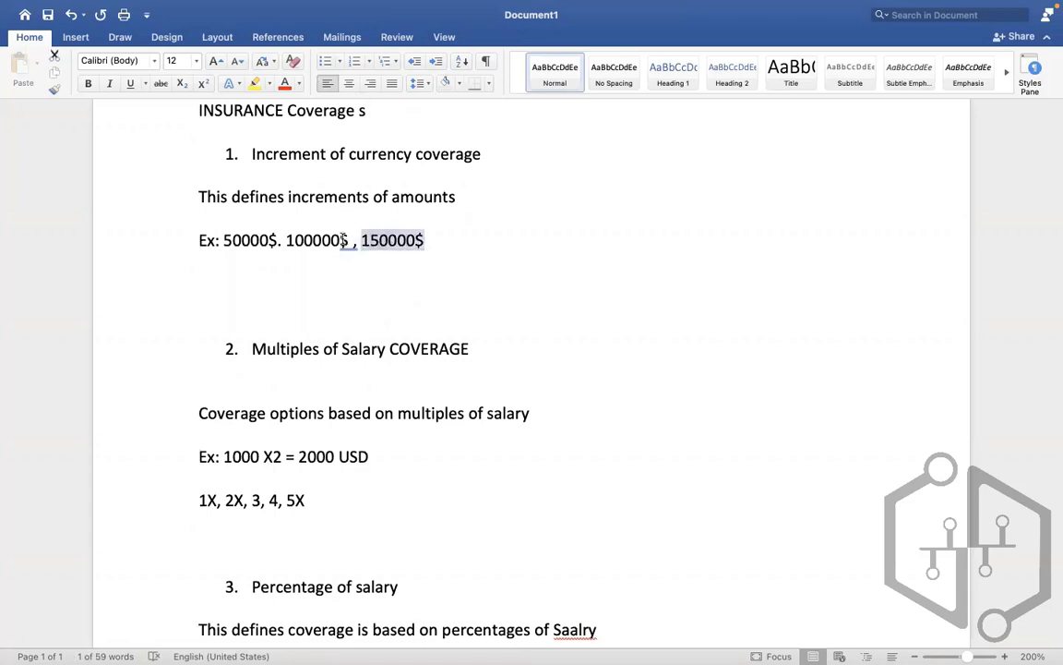
pyautogui.moveTo(349, 240); pyautogui.dragTo(232, 238)
pyautogui.click(279, 239)
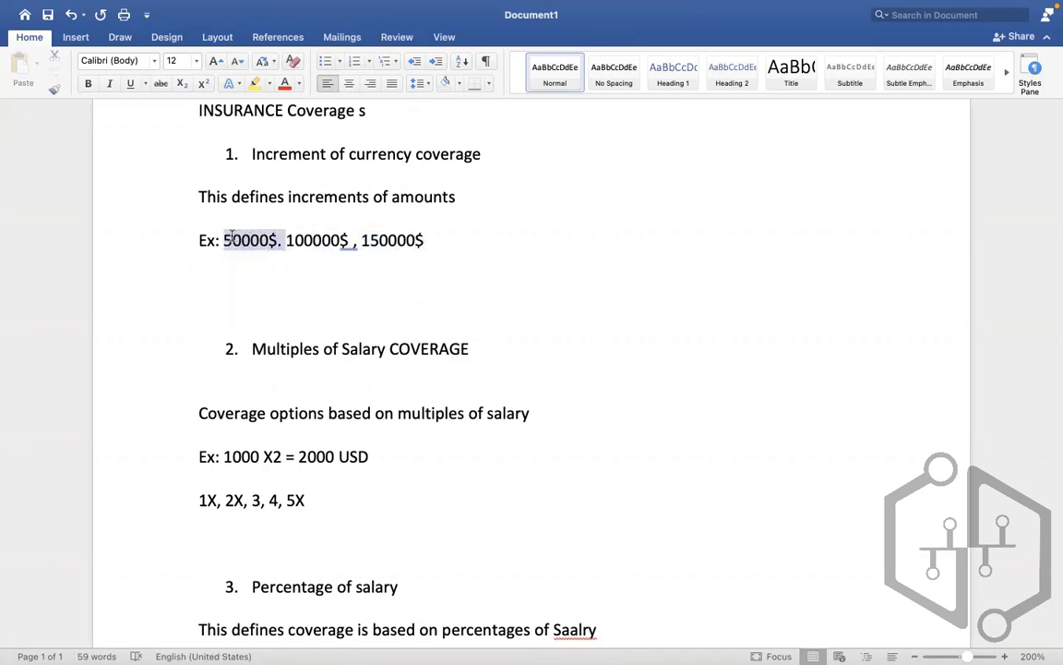
pyautogui.click(231, 239)
pyautogui.moveTo(263, 154); pyautogui.dragTo(462, 166)
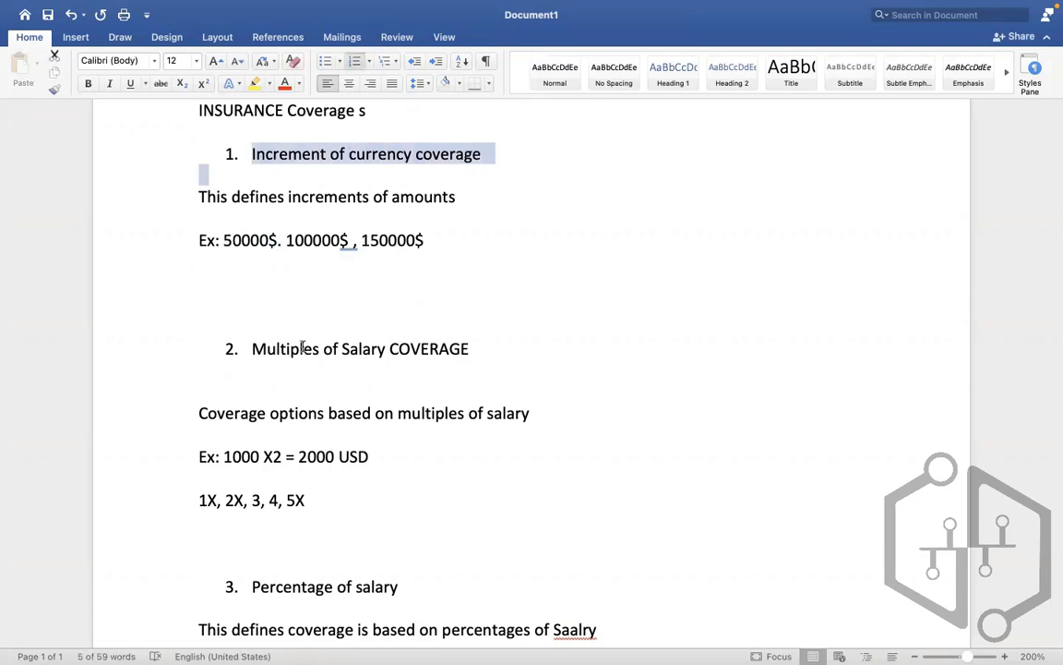
# Review the Multiples of Salary COVERAGE item and the notes following it through the Percentage of salary example.
pyautogui.click(247, 349)
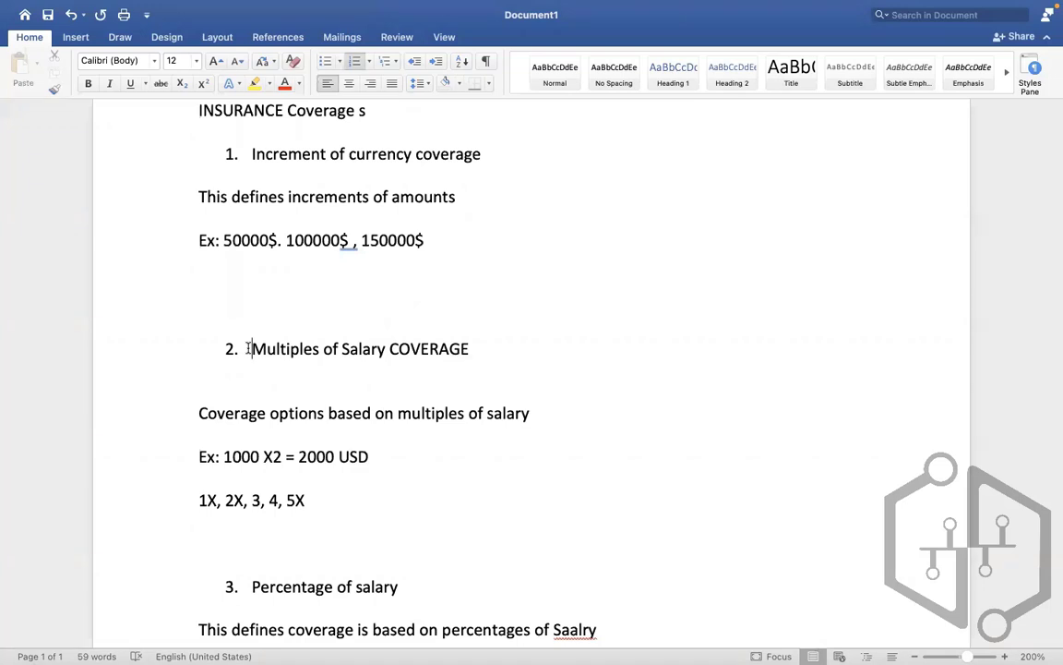
pyautogui.moveTo(254, 347); pyautogui.dragTo(466, 364)
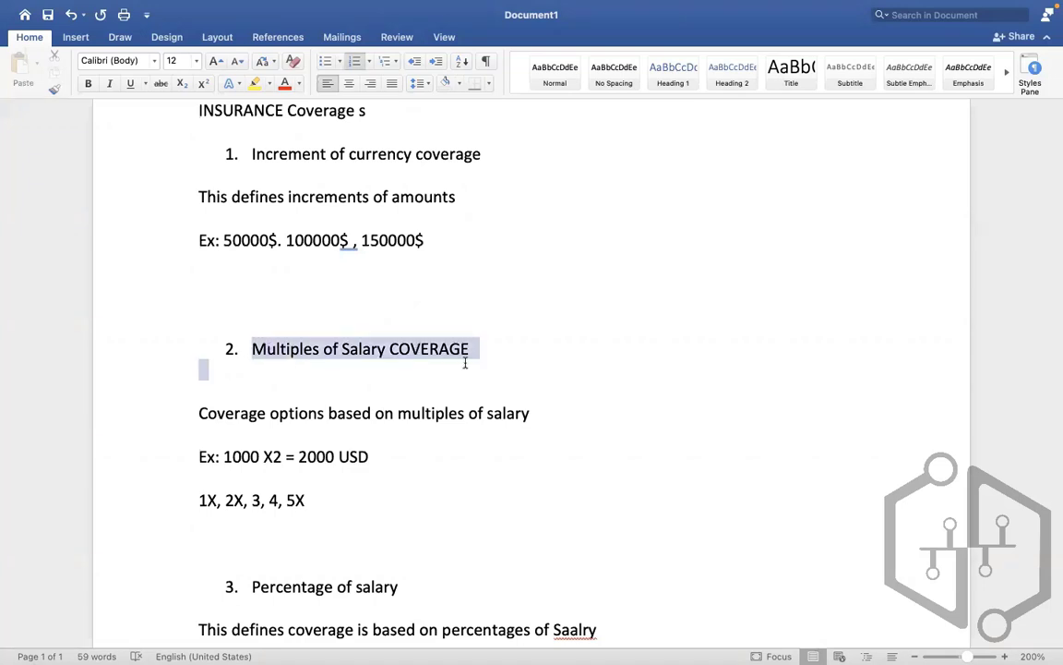
pyautogui.press('Down')
pyautogui.press('Down')
pyautogui.press('Down')
pyautogui.press('Down')
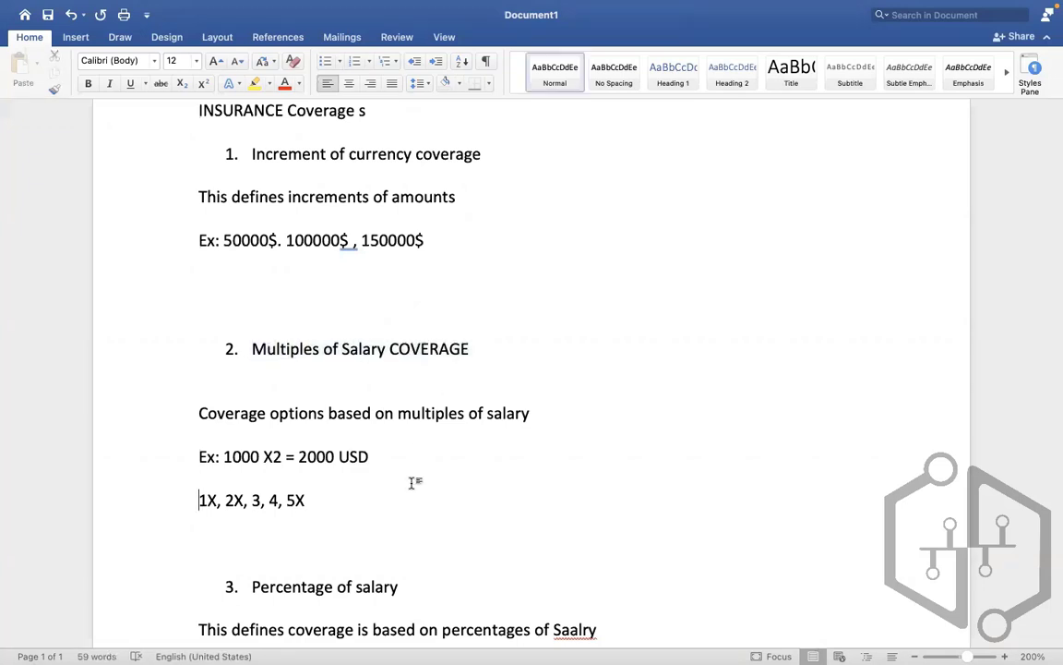
pyautogui.press('Down')
pyautogui.press('Down')
pyautogui.press('Down')
pyautogui.press('Down')
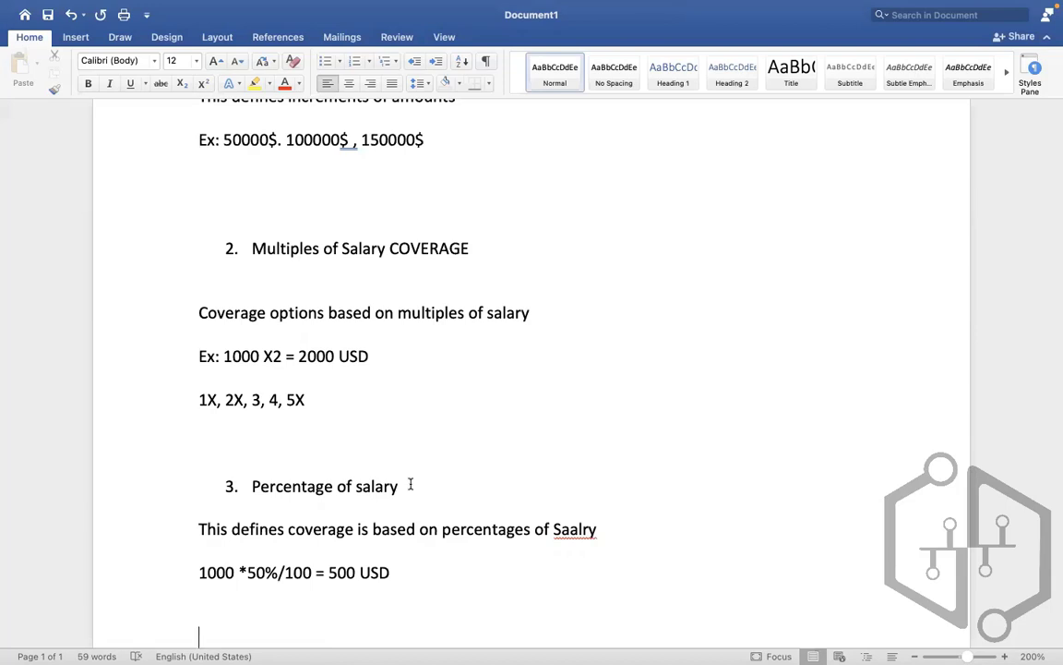
# Return to the start of the notes and review the first coverage item and its description.
pyautogui.click(367, 367)
pyautogui.press('Up')
pyautogui.press('Up')
pyautogui.press('Up')
pyautogui.press('Up')
pyautogui.press('Up')
pyautogui.press('Up')
pyautogui.press('Up')
pyautogui.press('Up')
pyautogui.press('Up')
pyautogui.press('Up')
pyautogui.press('Up')
pyautogui.press('Up')
pyautogui.press('Up')
pyautogui.press('Up')
pyautogui.press('Up')
pyautogui.press('Up')
pyautogui.press('Up')
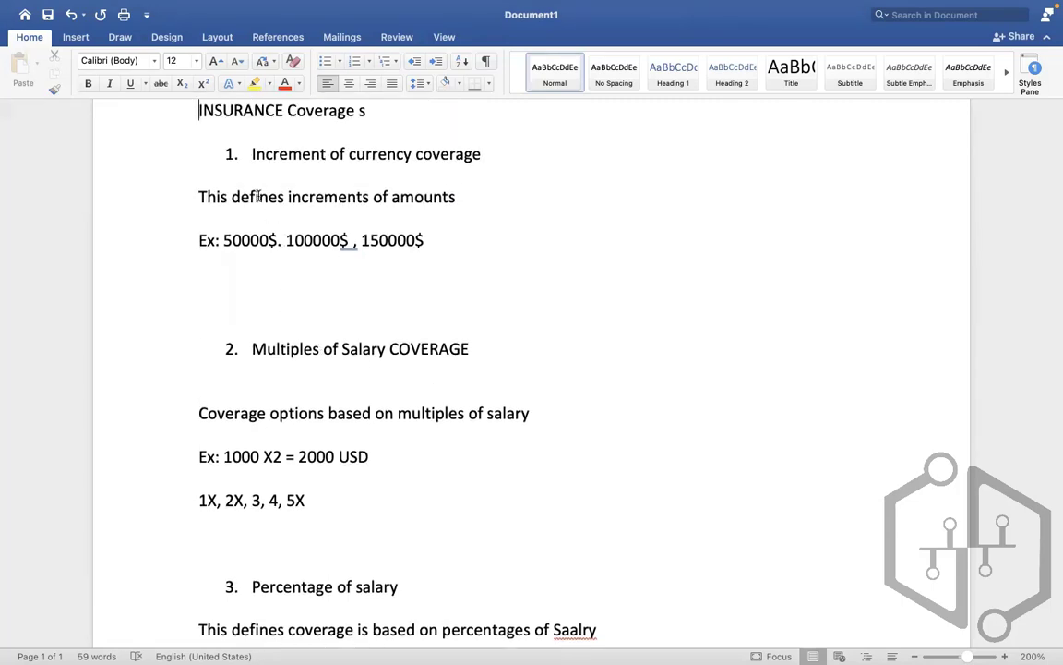
pyautogui.moveTo(213, 126); pyautogui.dragTo(308, 208)
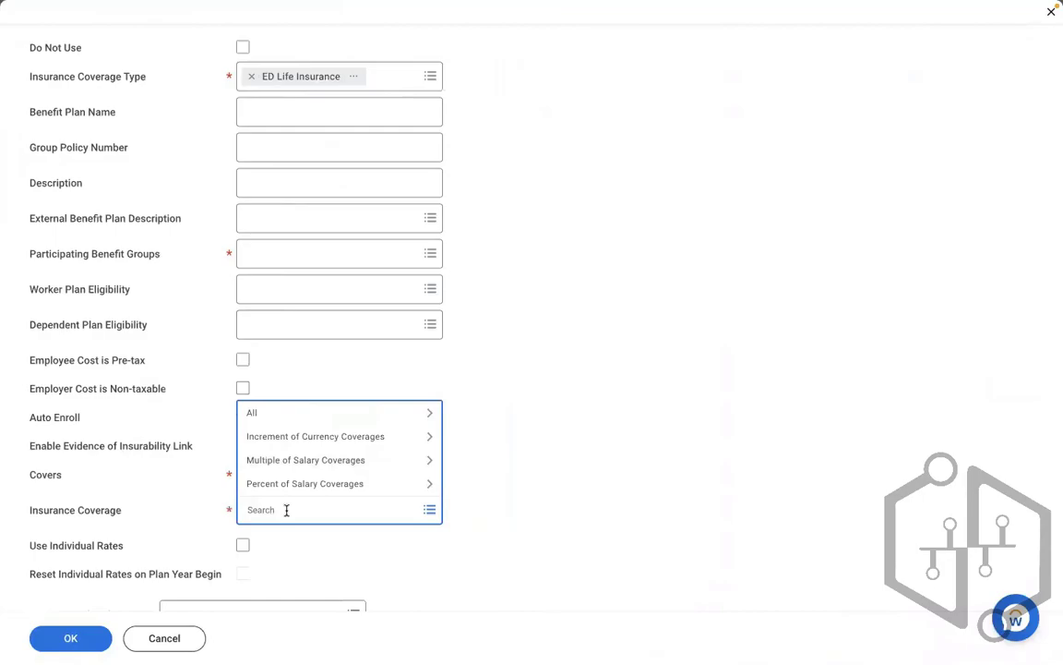
# Cancel the ED Life Insurance benefit plan form in Workday and discard its changes.
pyautogui.click(164, 638)
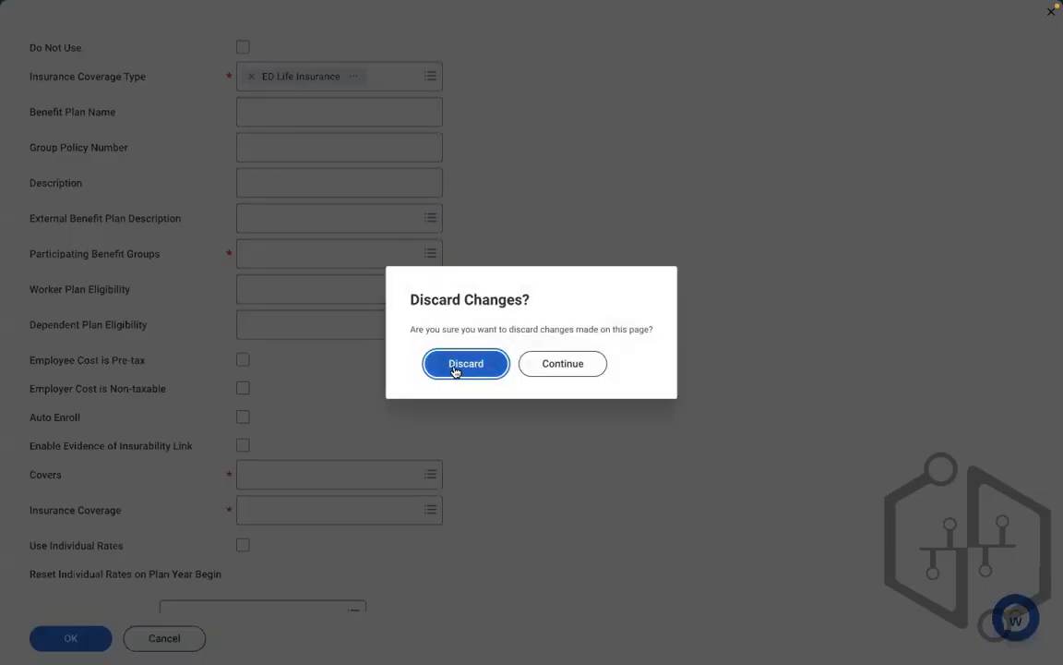
pyautogui.click(454, 372)
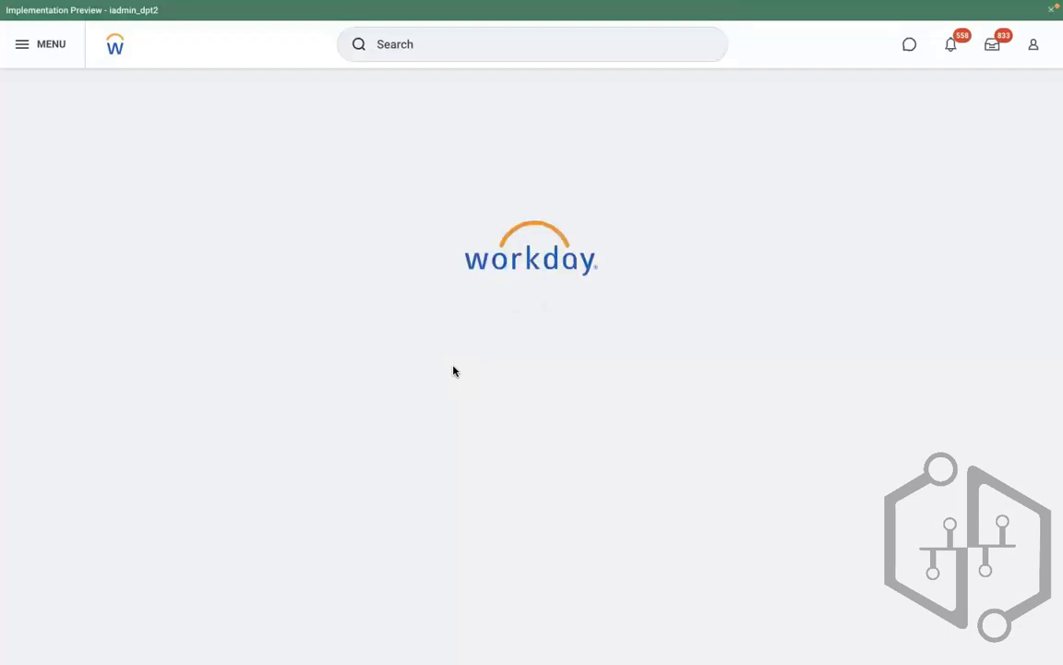
# Switch to the Word notes and look over the Increment of currency coverage item again.
pyautogui.hotkey('ctrl', 'Left')
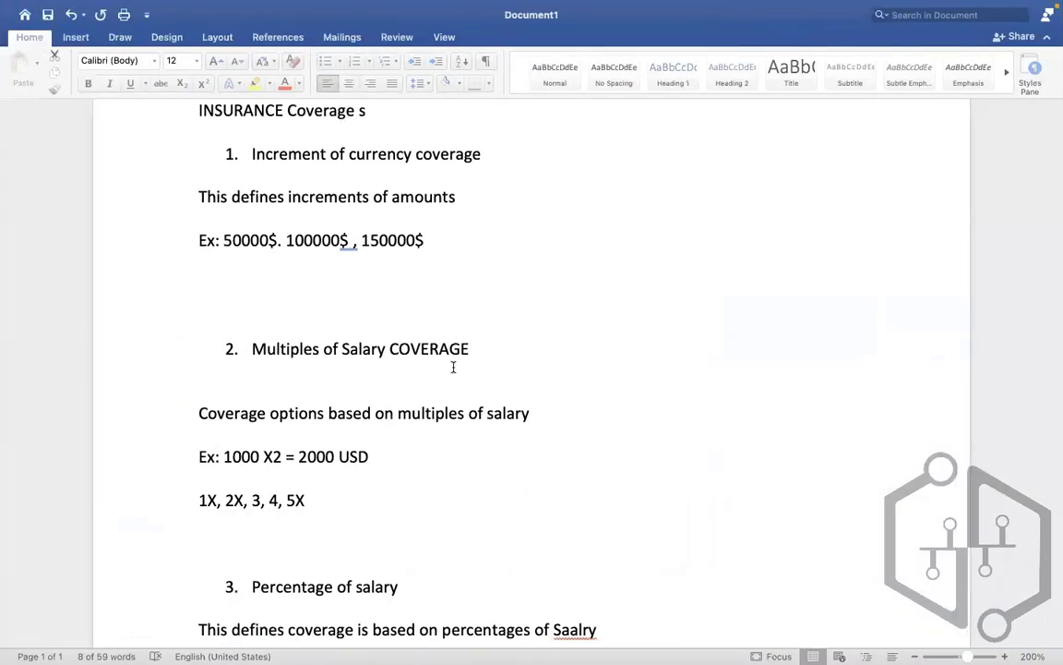
pyautogui.click(395, 299)
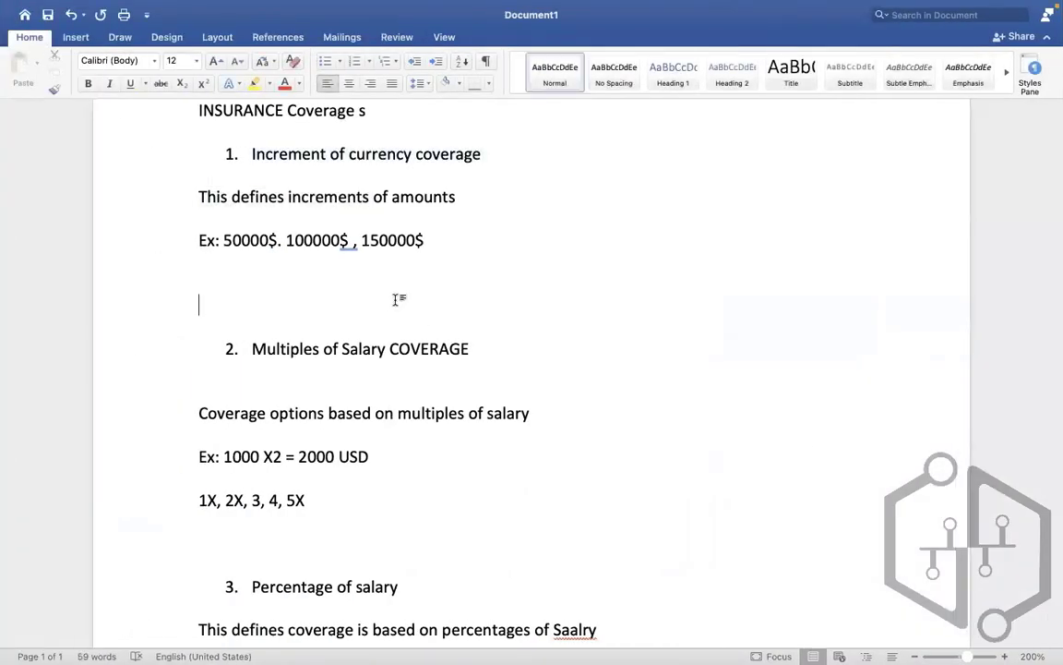
pyautogui.press('Up')
pyautogui.press('Up')
pyautogui.press('Up')
pyautogui.press('Up')
# Switch to Workday and open the Create Insurance Coverage task through search.
pyautogui.hotkey('ctrl', 'Right')
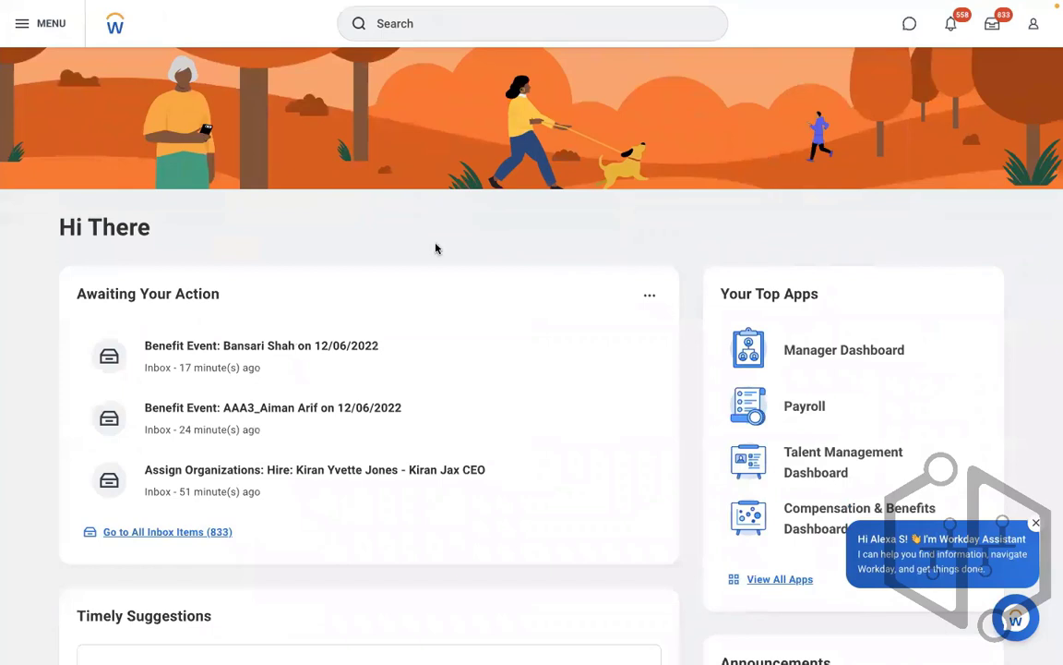
pyautogui.click(438, 35)
pyautogui.write('create')
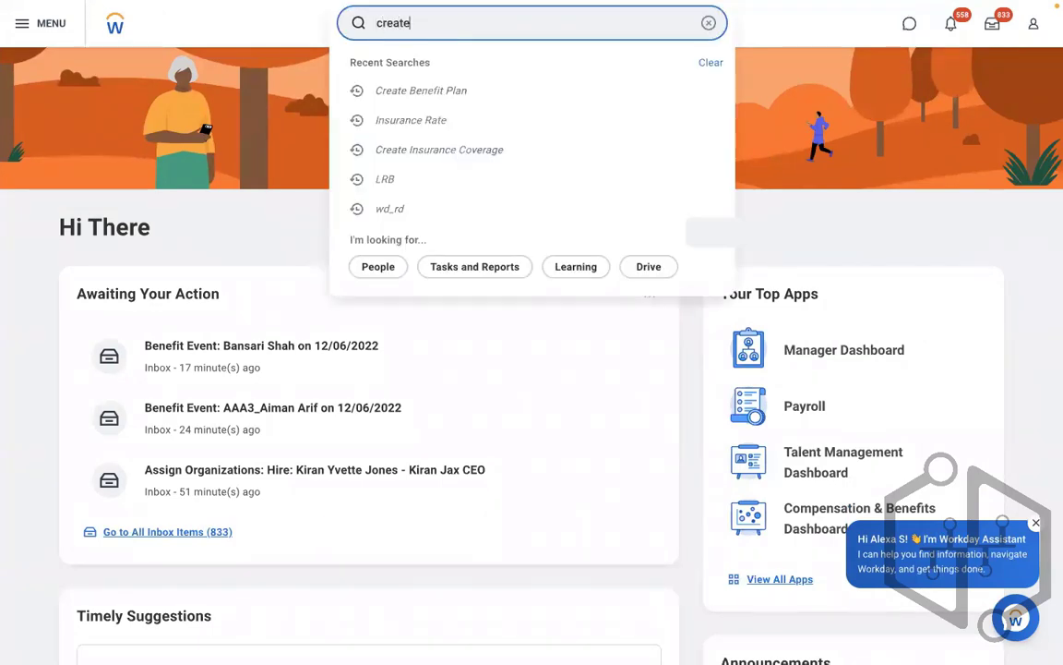
pyautogui.write(' insu cov')
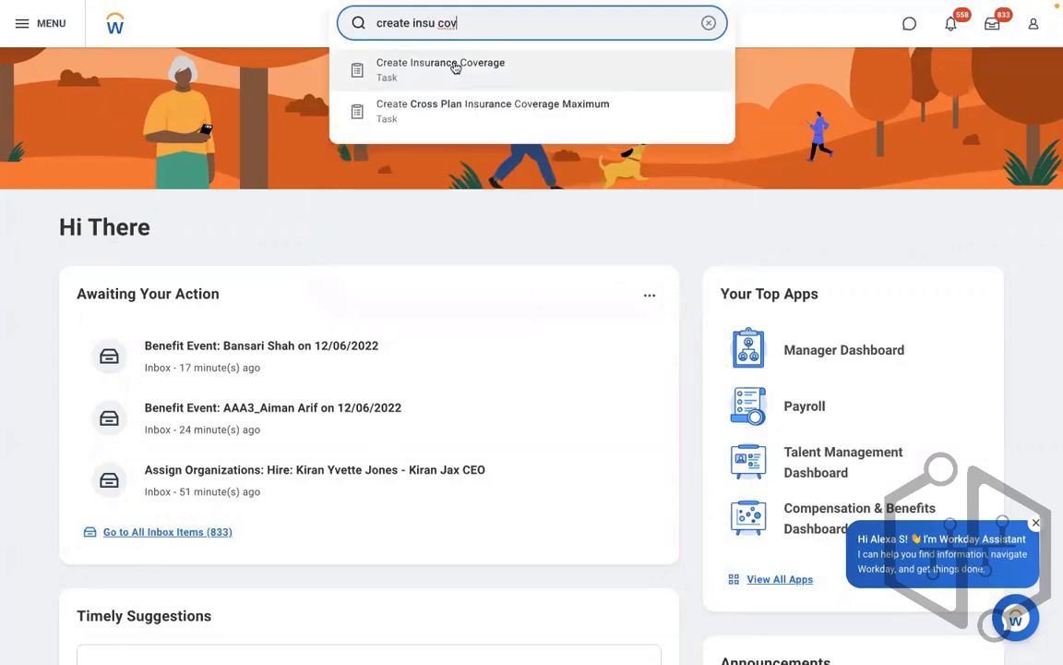
pyautogui.click(455, 68)
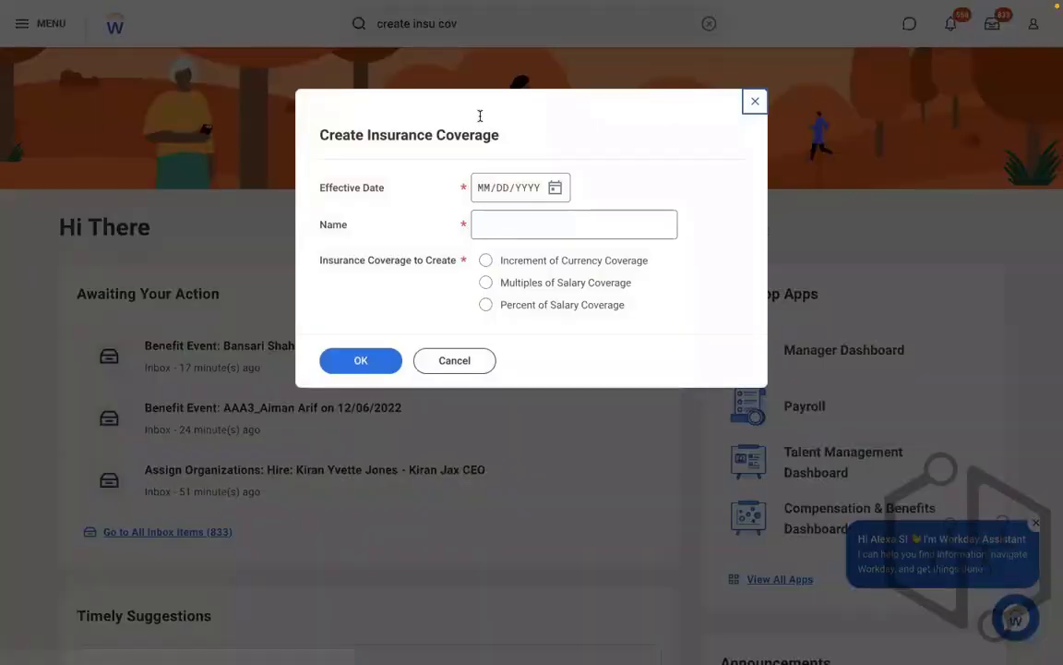
# Start an Increment of Currency Coverage named "RMD - Coverage based on Currency" with effective date 01/01/2022.
pyautogui.click(481, 189)
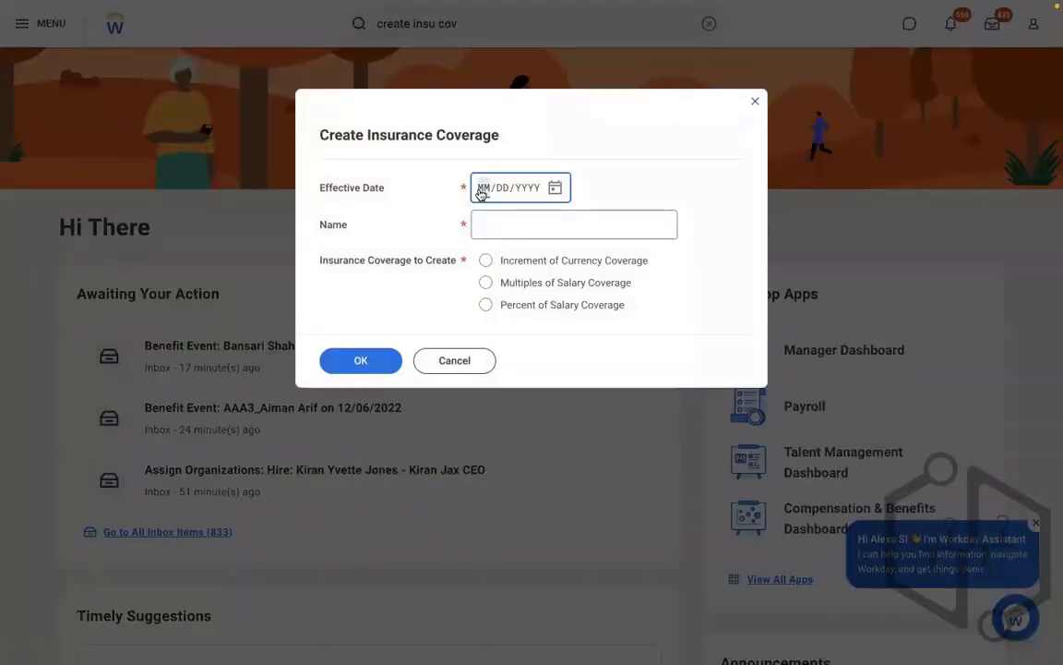
pyautogui.write('01/01/')
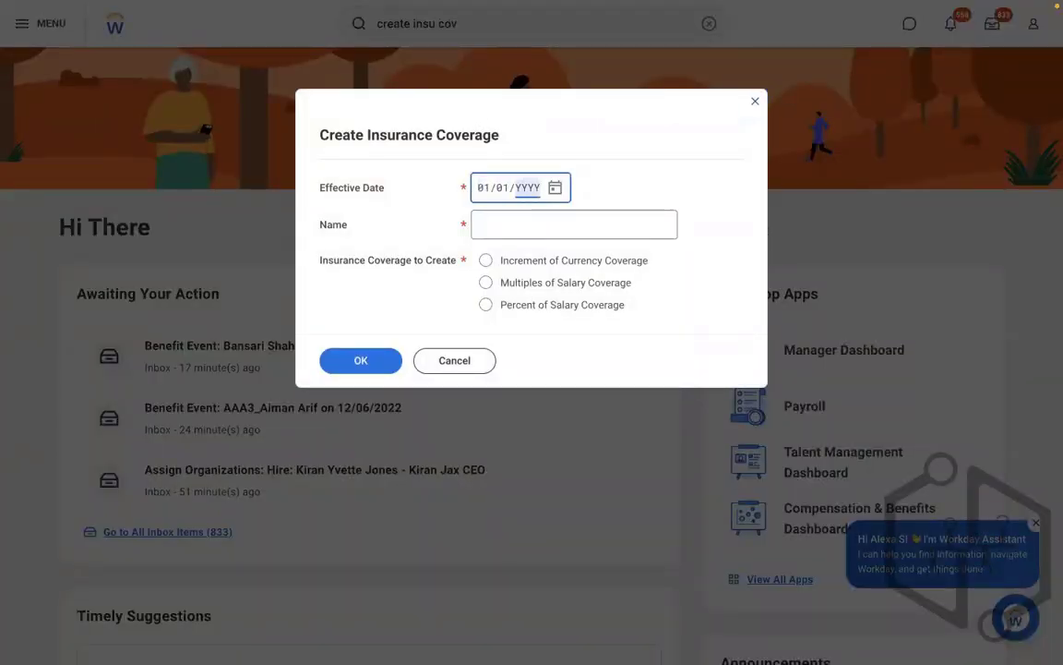
pyautogui.write('2022')
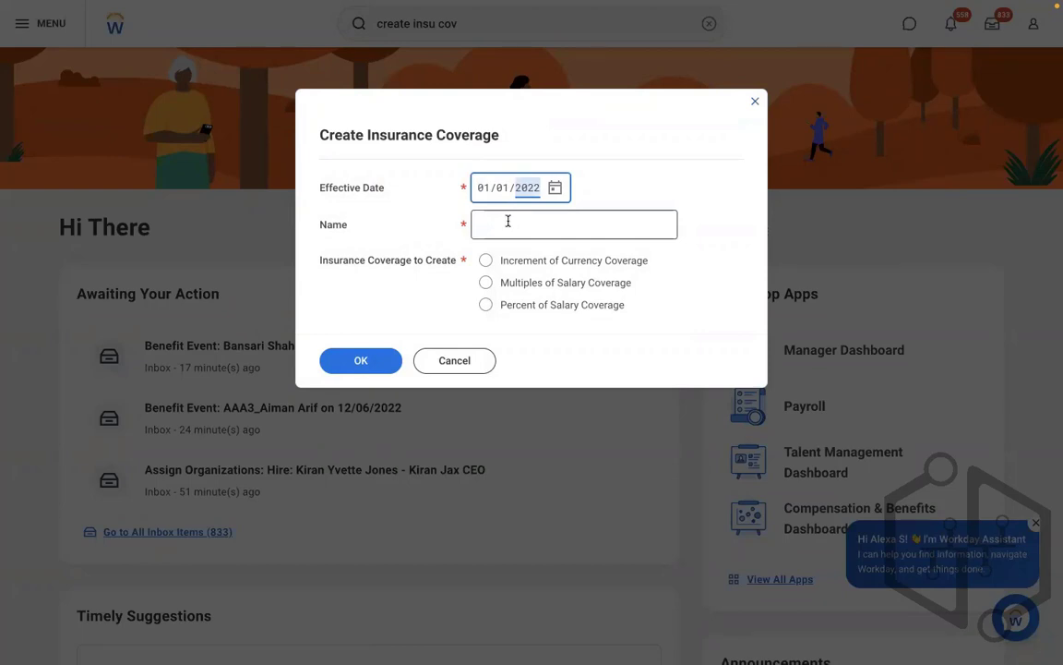
pyautogui.click(508, 221)
pyautogui.write('RMD')
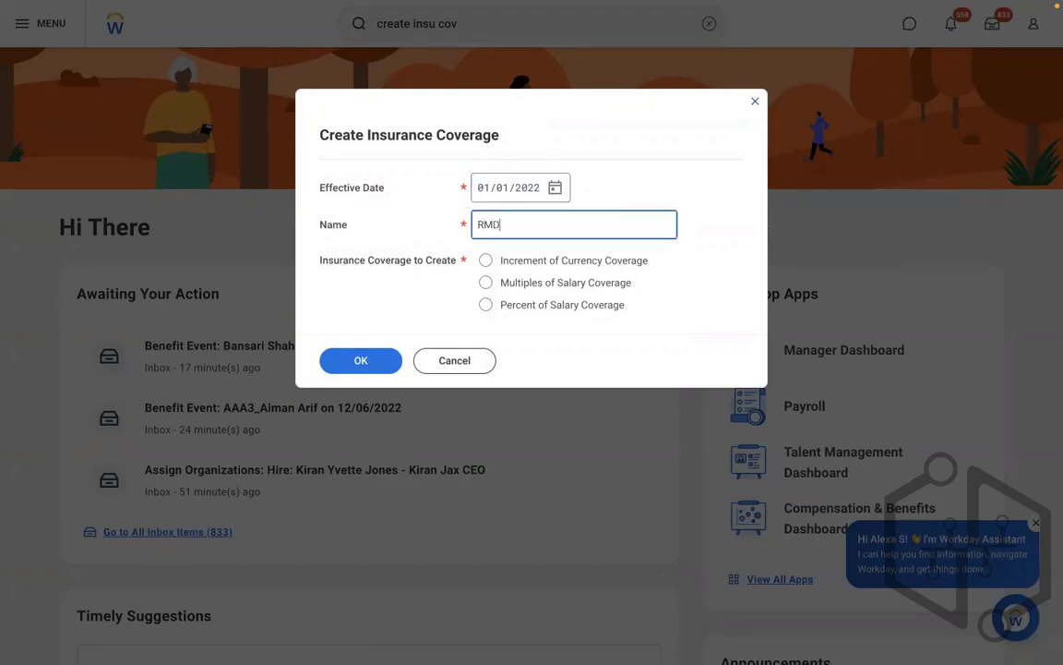
pyautogui.write(' - Coverage based on')
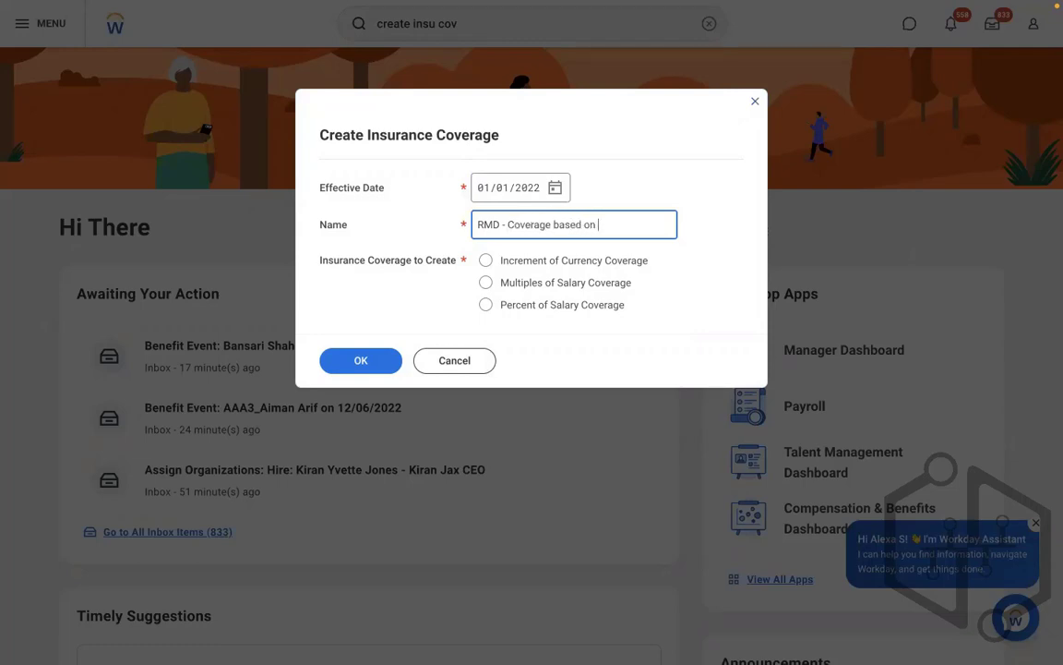
pyautogui.write(' Currency')
pyautogui.click(535, 265)
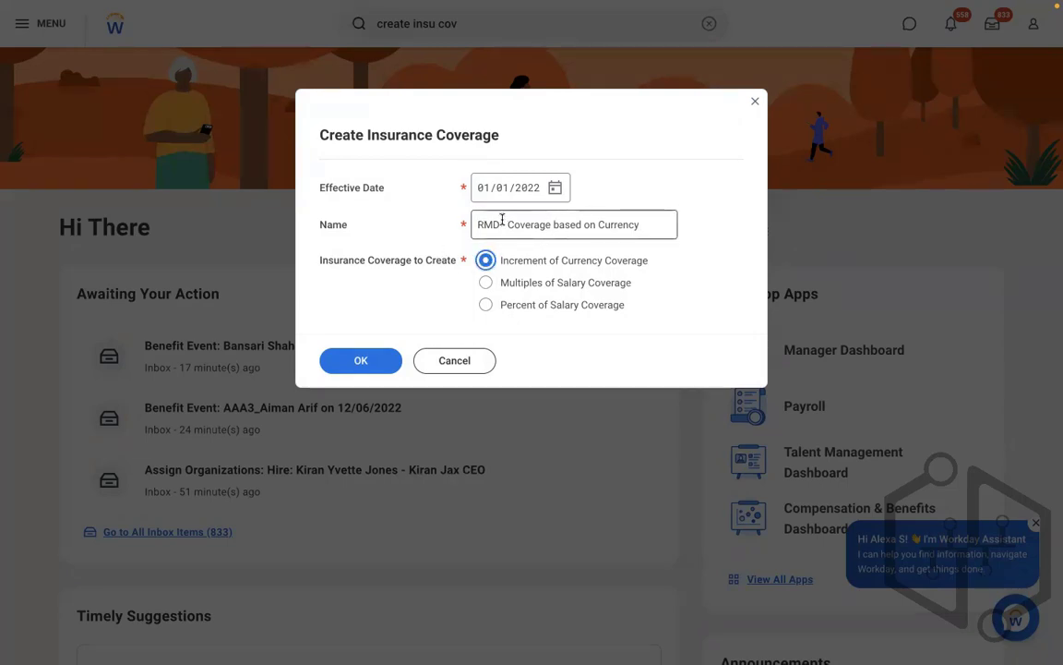
pyautogui.click(361, 361)
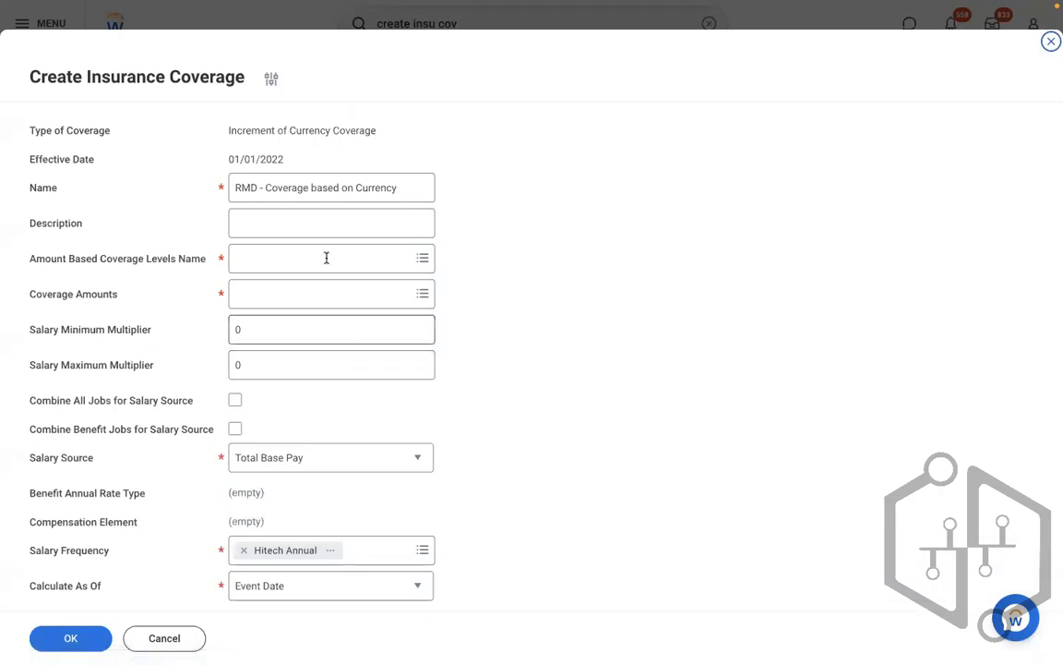
pyautogui.click(271, 81)
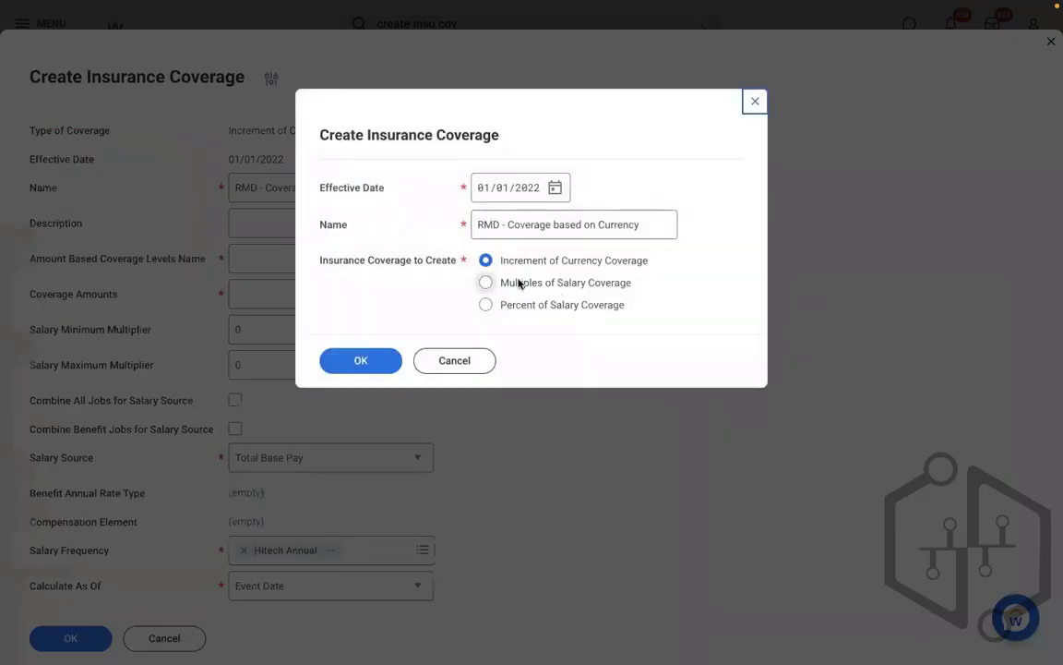
pyautogui.click(350, 363)
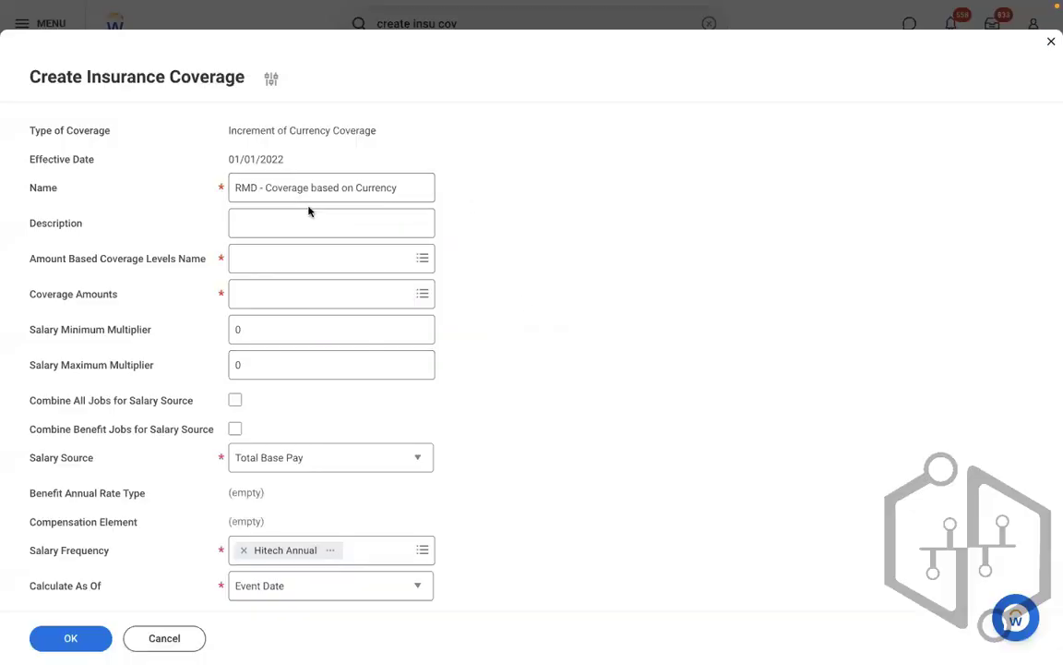
# Enter the coverage description "If youre executive employee please choose upto 200000 USD".
pyautogui.click(291, 213)
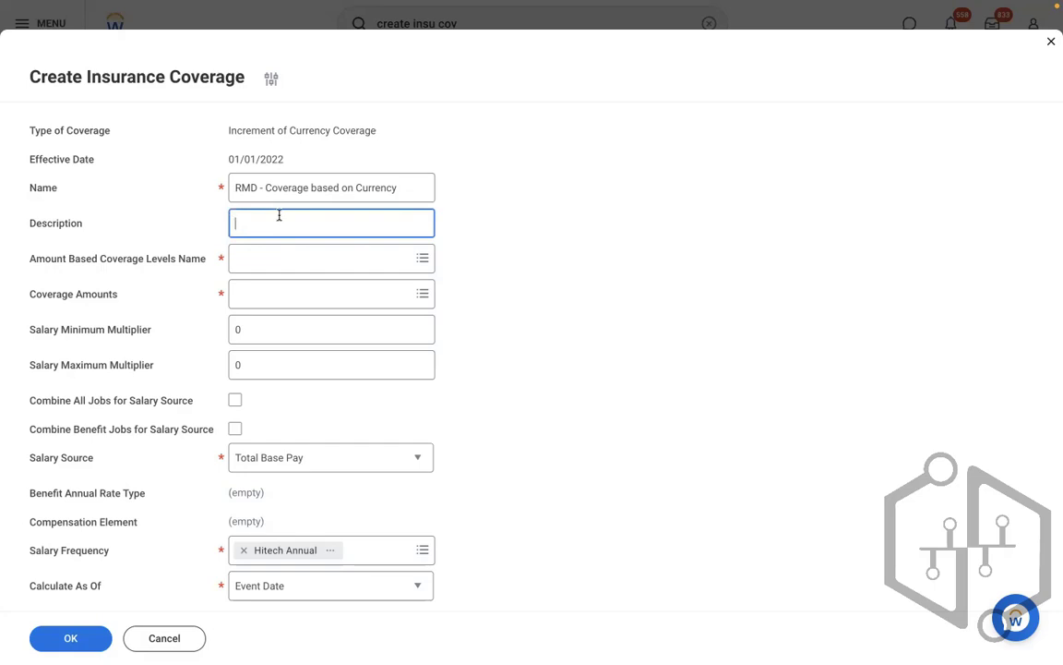
pyautogui.write('If youre executive employee ples')
pyautogui.press('BackSpace')
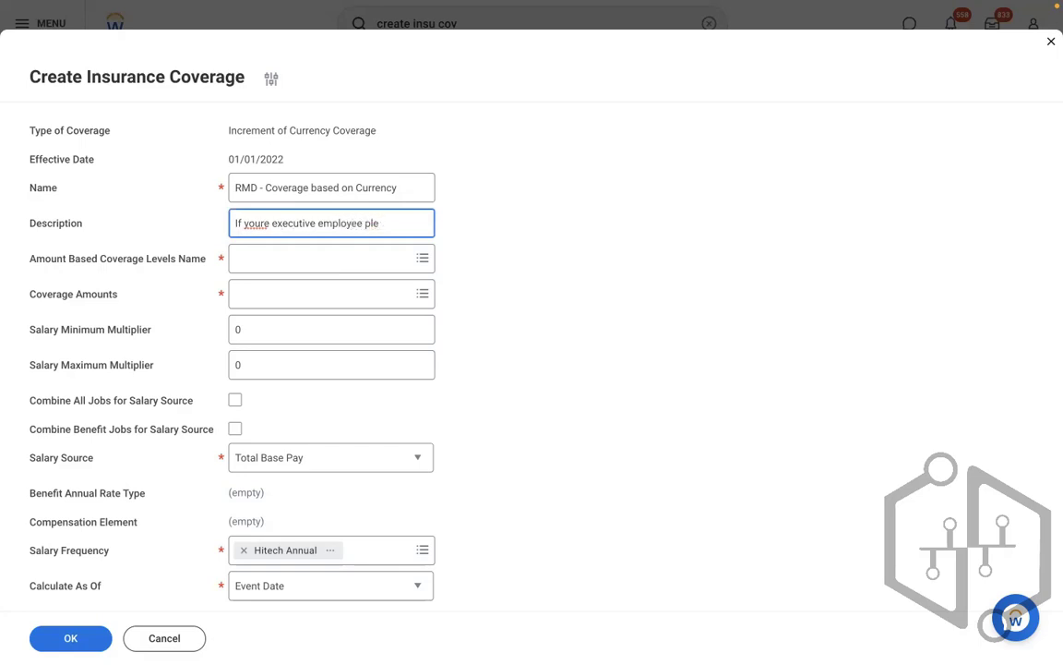
pyautogui.write('ase choose upto')
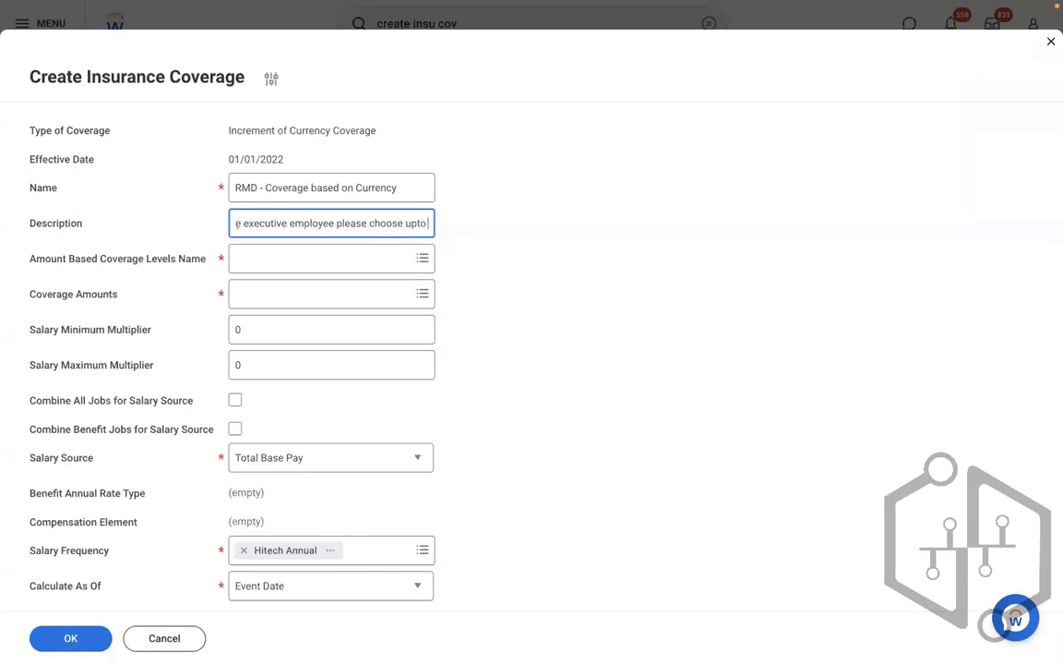
pyautogui.write(' 20000')
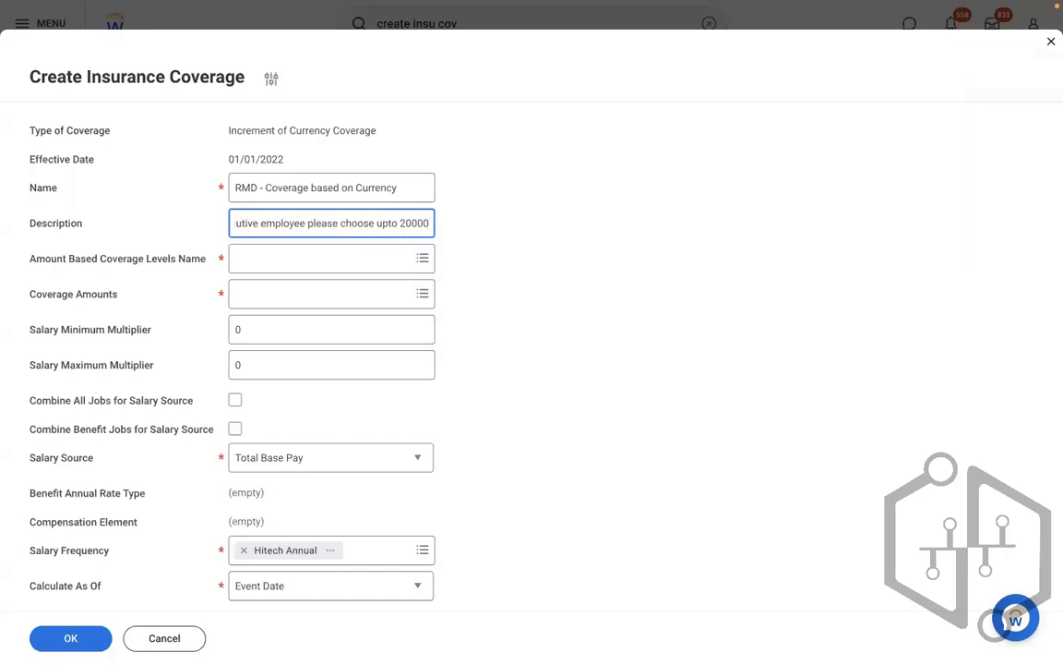
pyautogui.write('0 USD')
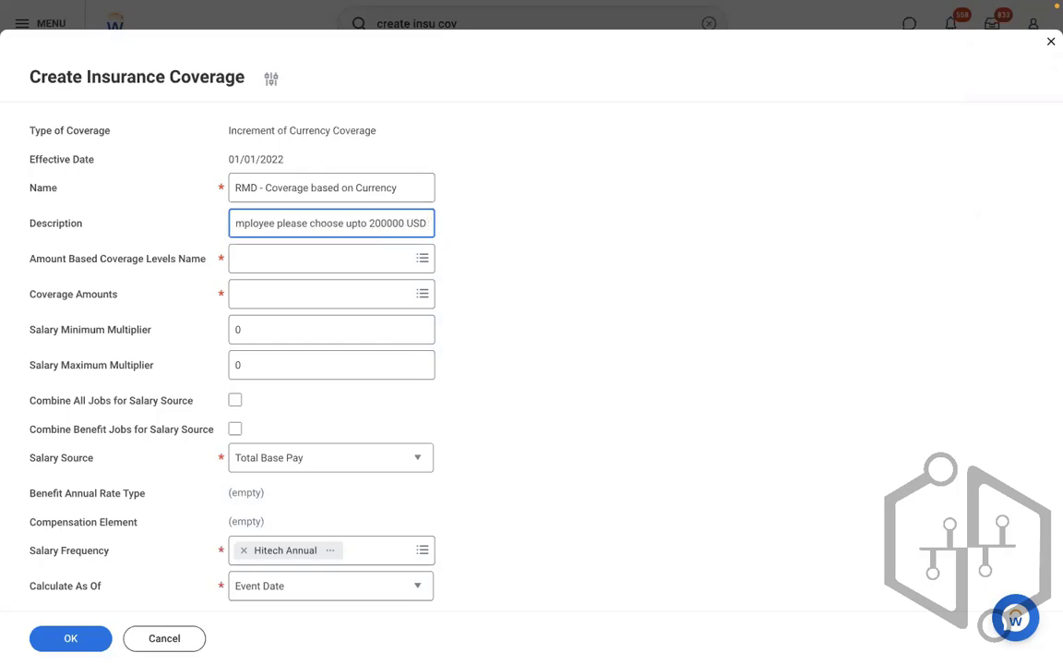
# Start new amount based coverage levels named "RMD - Amount Based Coverage Levels" with USD as the currency.
pyautogui.click(268, 249)
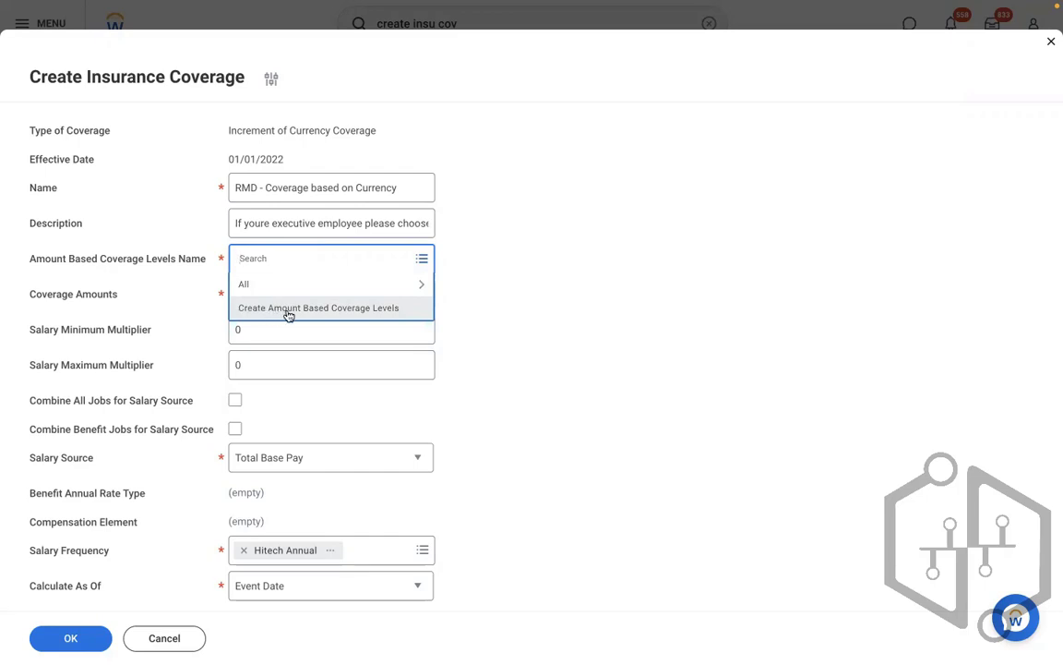
pyautogui.click(288, 314)
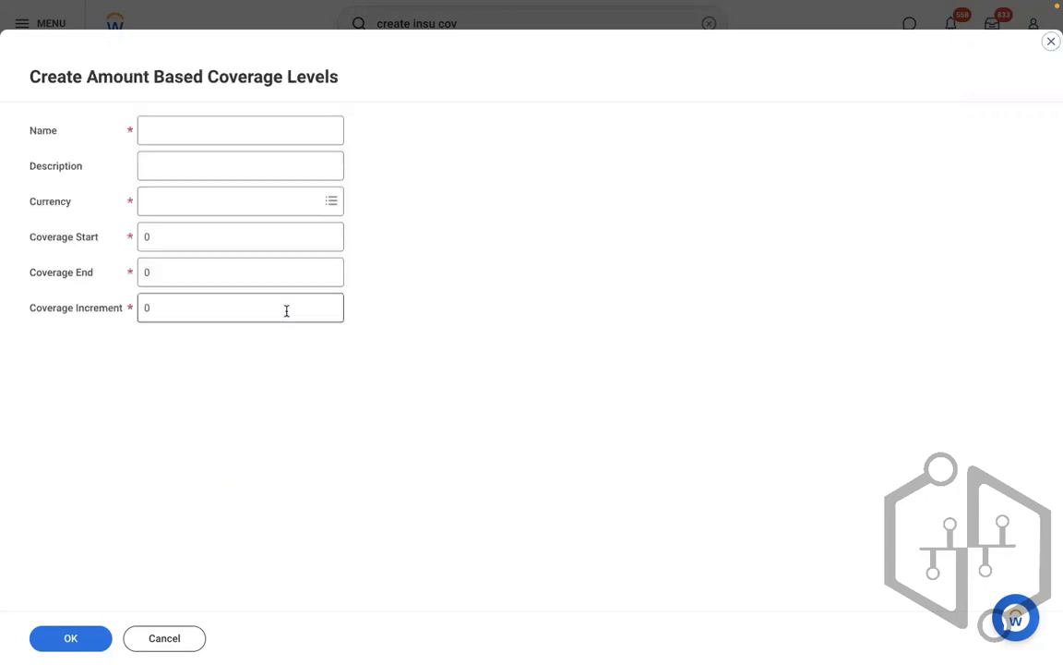
pyautogui.click(183, 130)
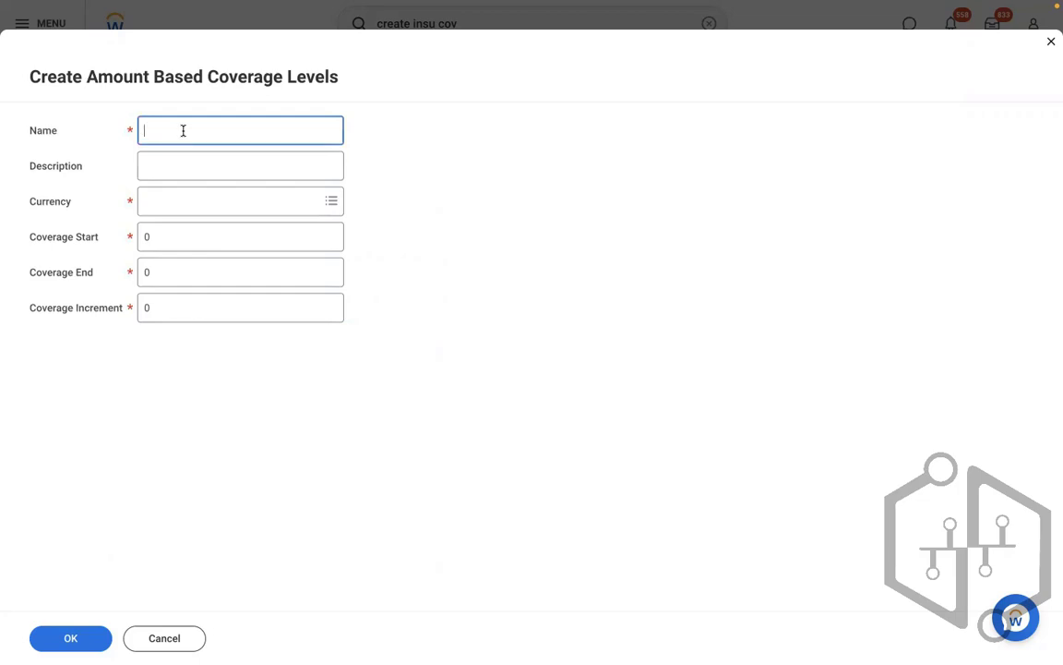
pyautogui.write('RMD - Amount Based Coverage Levels')
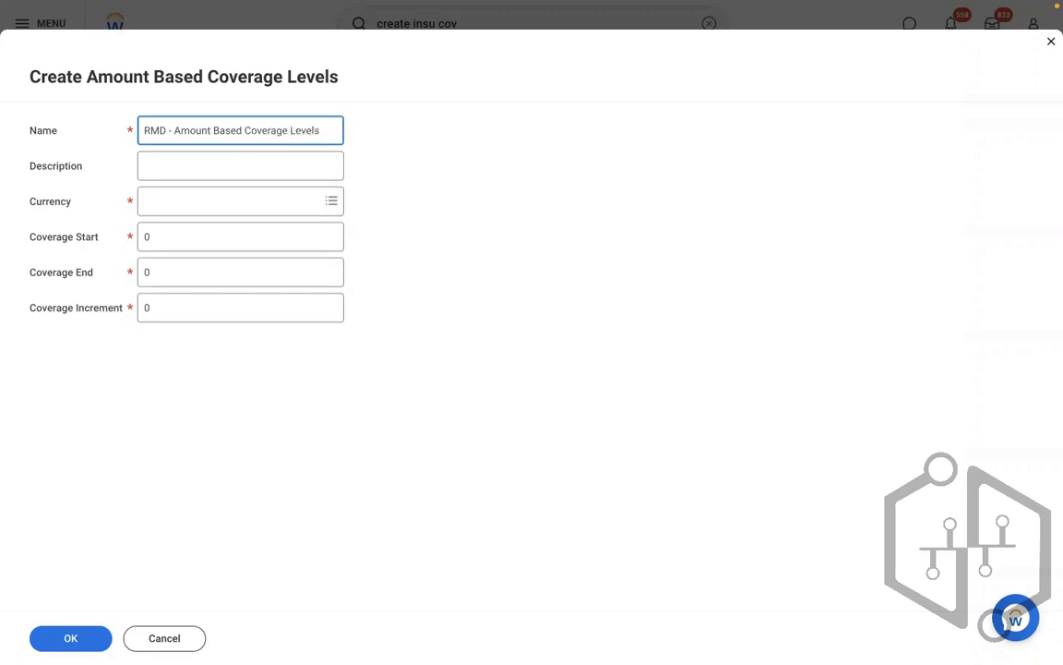
pyautogui.click(196, 201)
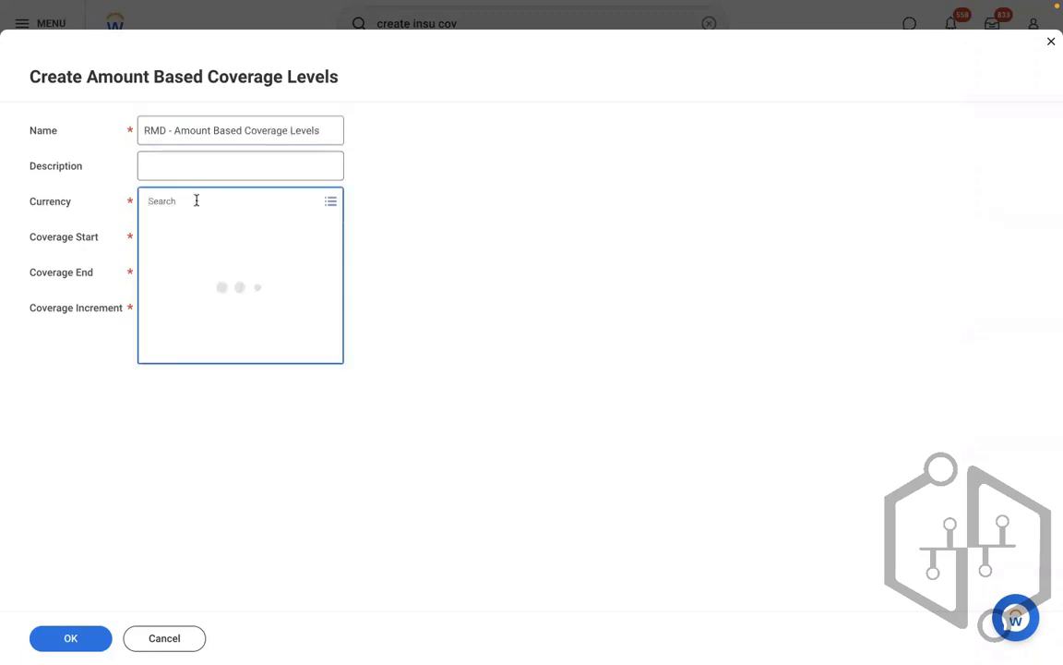
pyautogui.write('usd')
pyautogui.press('Return')
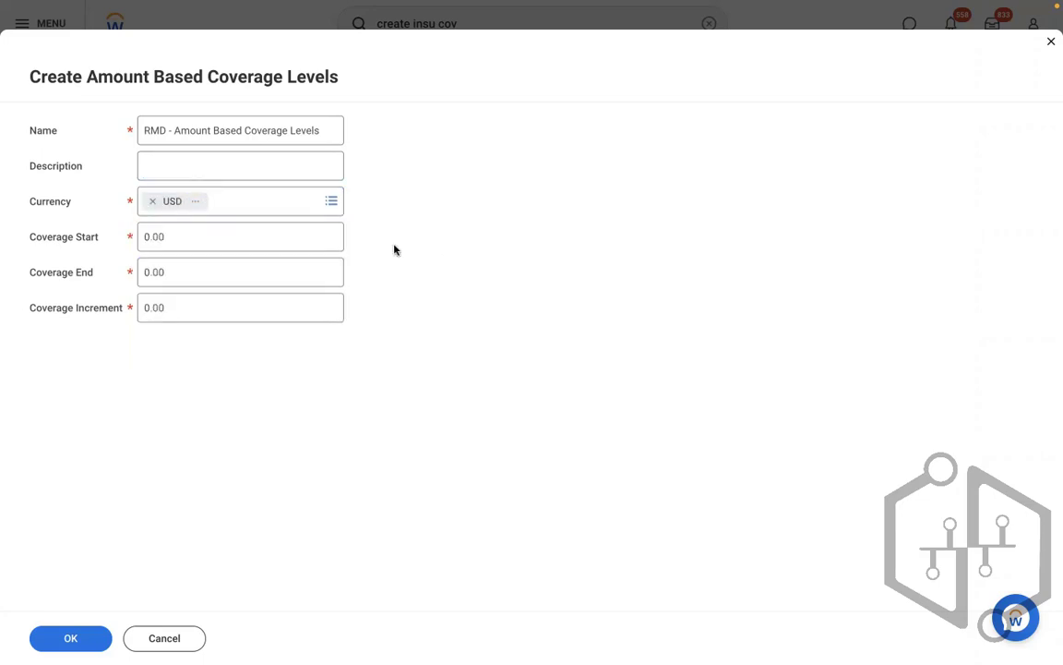
pyautogui.click(202, 237)
pyautogui.press('BackSpace')
pyautogui.press('BackSpace')
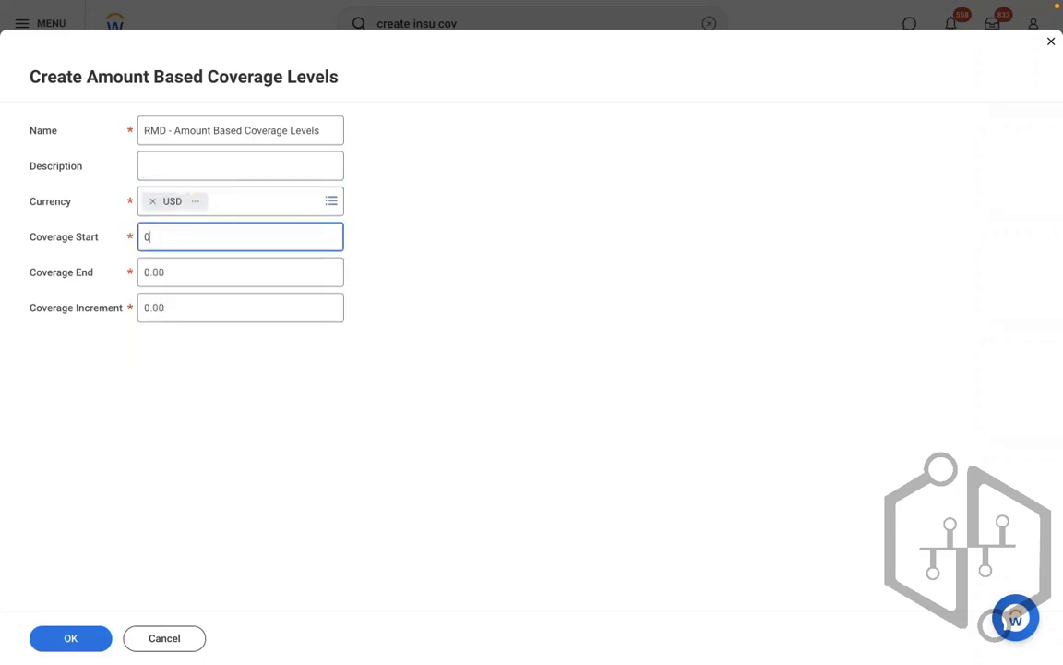
pyautogui.press('BackSpace')
# Switch to the Word notes and replace the example amounts under Increment of currency coverage with "10000 - 50000".
pyautogui.hotkey('ctrl', 'Left')
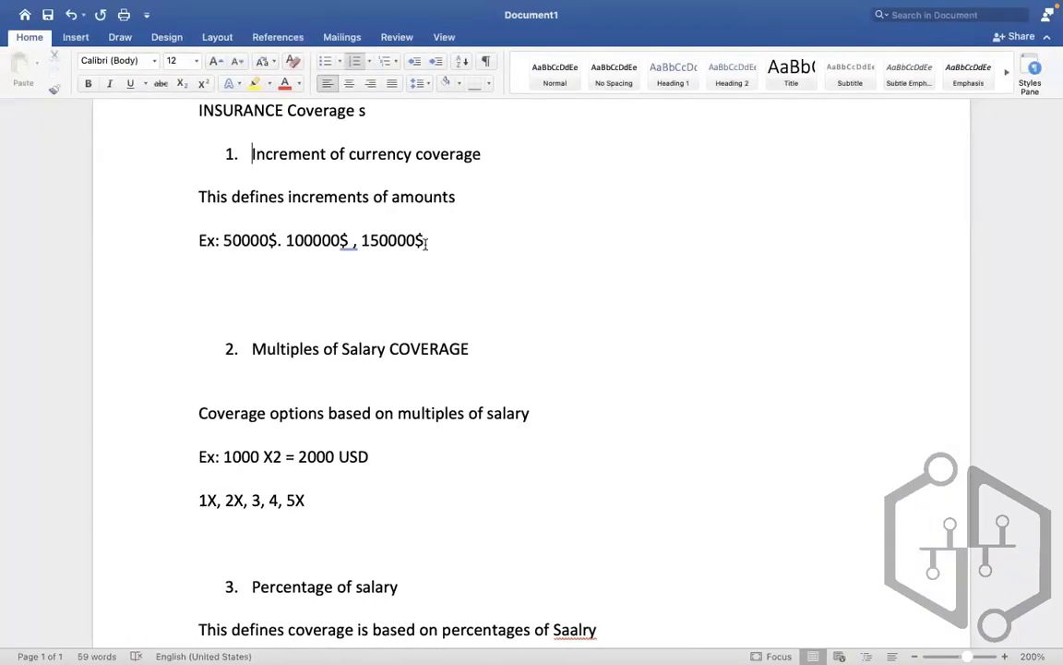
pyautogui.moveTo(426, 242); pyautogui.dragTo(238, 235)
pyautogui.press('BackSpace')
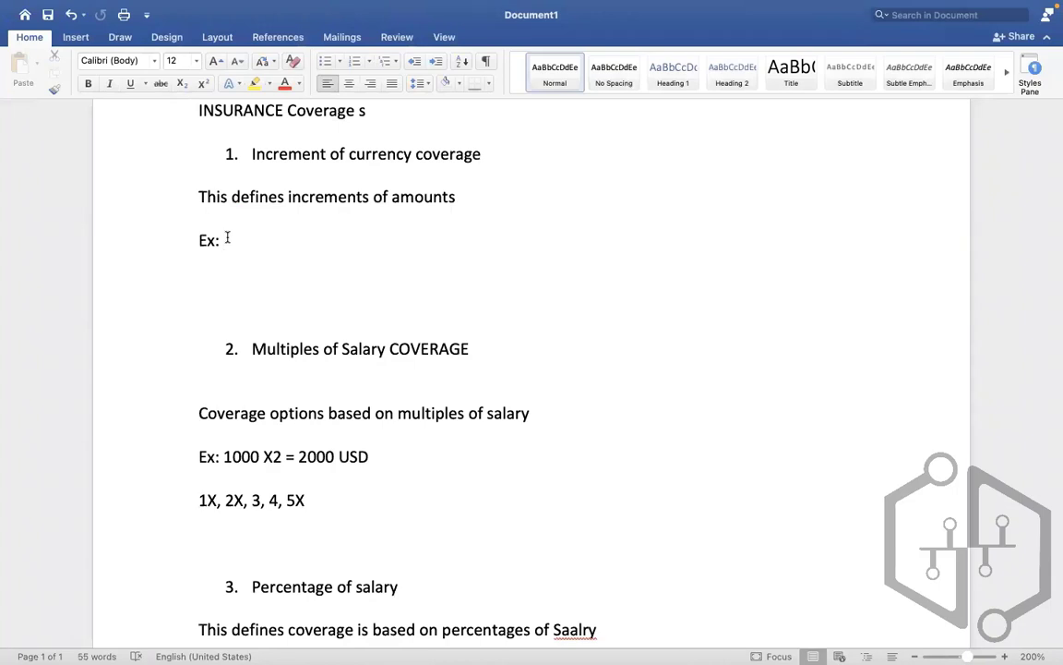
pyautogui.write('10000')
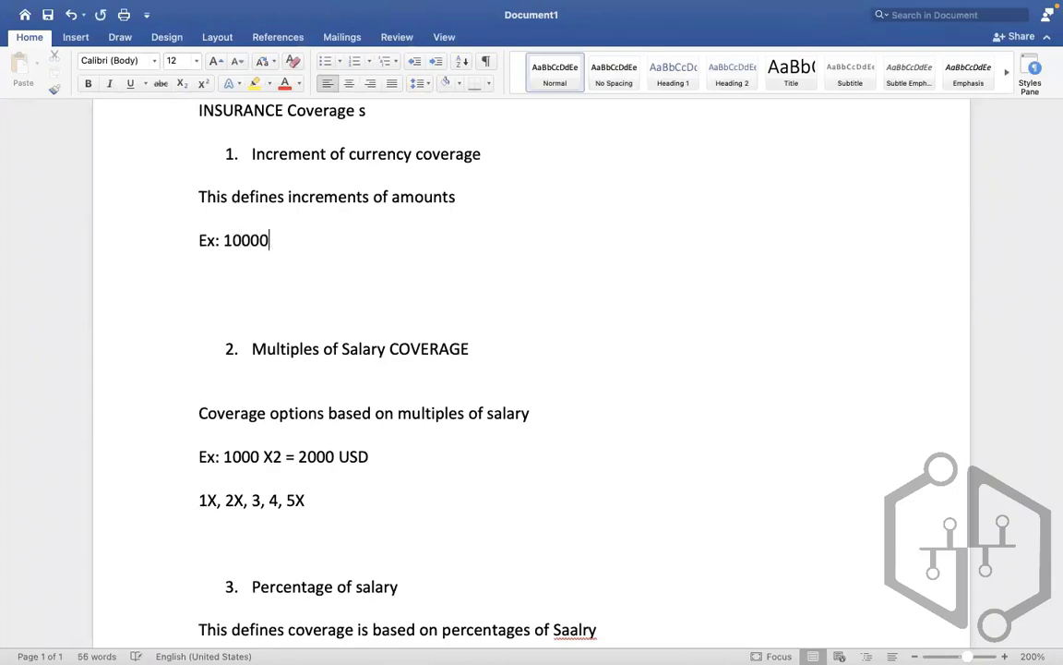
pyautogui.write('.')
pyautogui.press('BackSpace')
pyautogui.press('BackSpace')
pyautogui.press('BackSpace')
pyautogui.write('-  50000')
# Switch back to Workday and set the Coverage Start to 10,000.
pyautogui.hotkey('ctrl', 'Right')
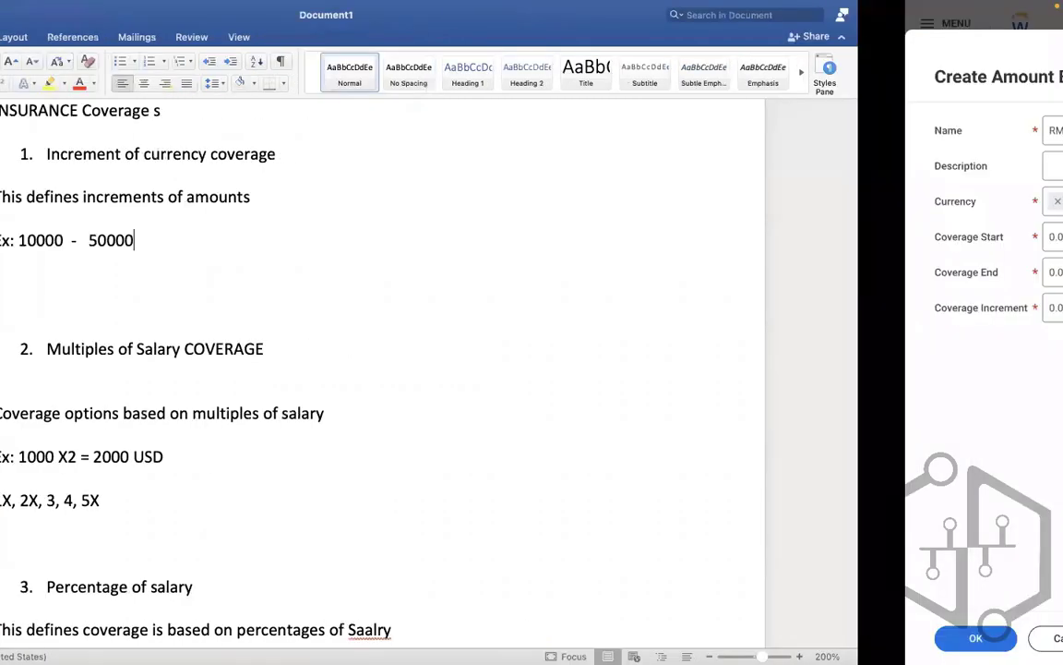
pyautogui.press('BackSpace')
pyautogui.press('BackSpace')
pyautogui.press('BackSpace')
pyautogui.press('BackSpace')
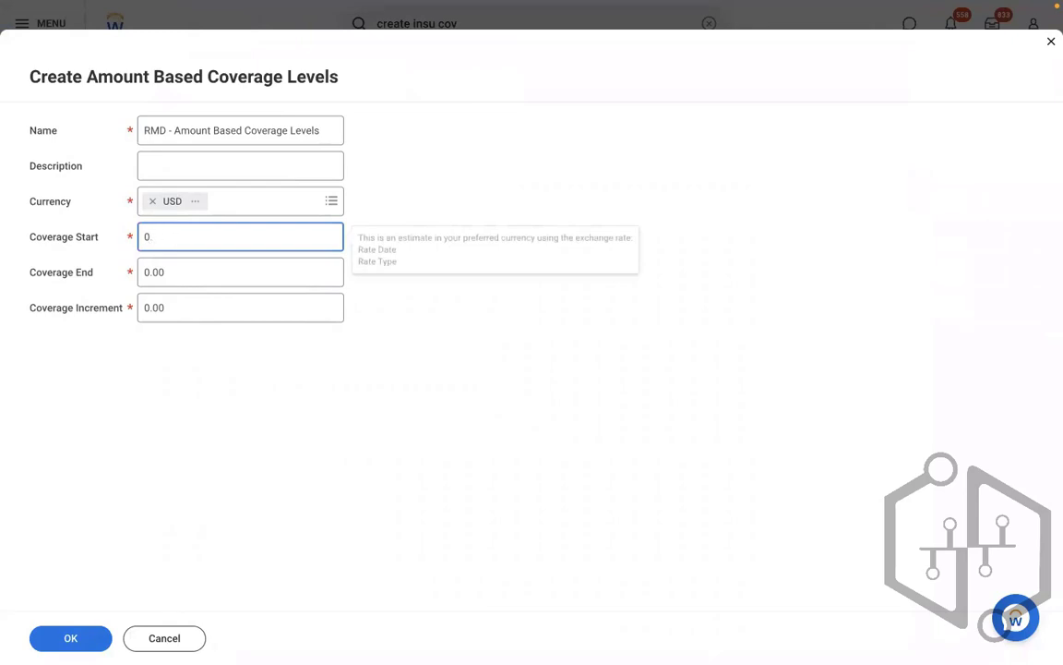
pyautogui.write('10000')
pyautogui.click(128, 358)
# Set the Coverage End of the amount based coverage levels to 100,000.
pyautogui.click(183, 275)
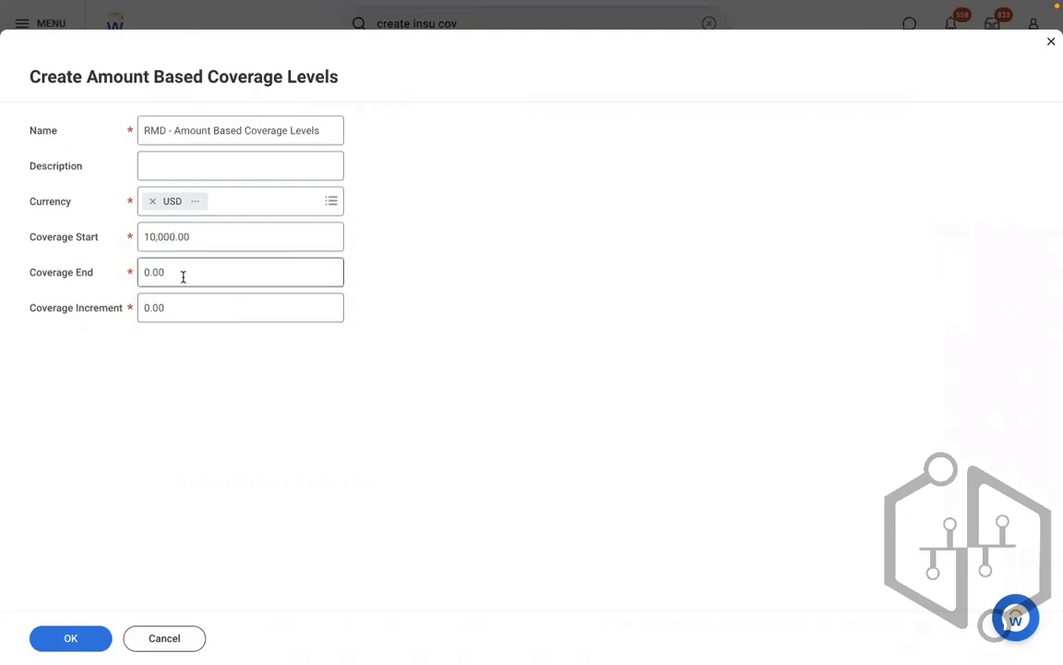
pyautogui.press('BackSpace')
pyautogui.press('BackSpace')
pyautogui.press('BackSpace')
pyautogui.press('BackSpace')
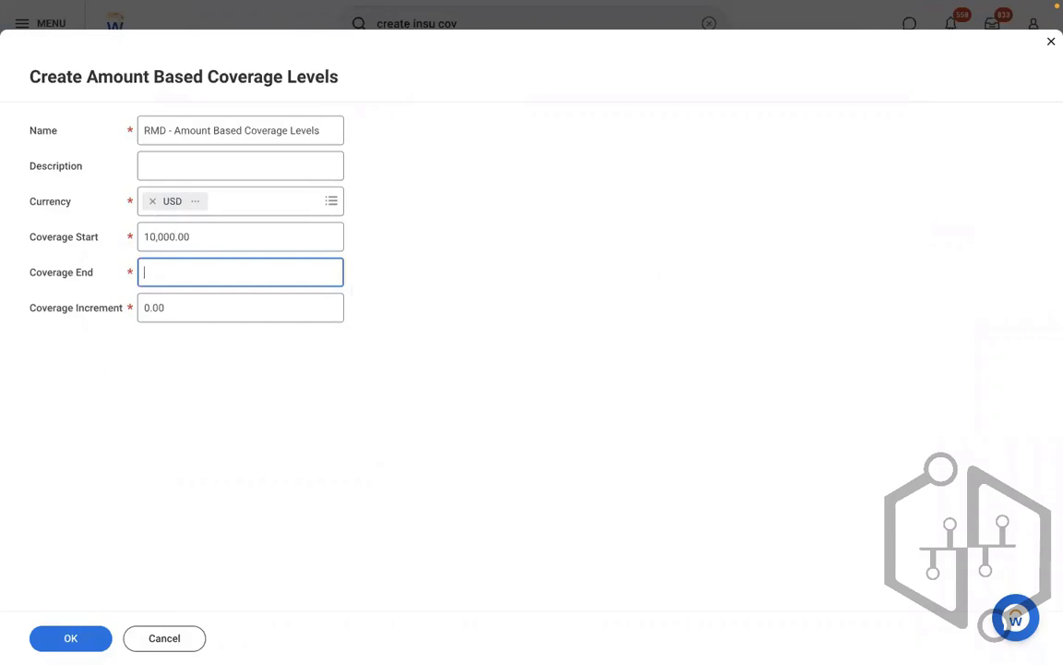
pyautogui.write('100000')
pyautogui.click(61, 358)
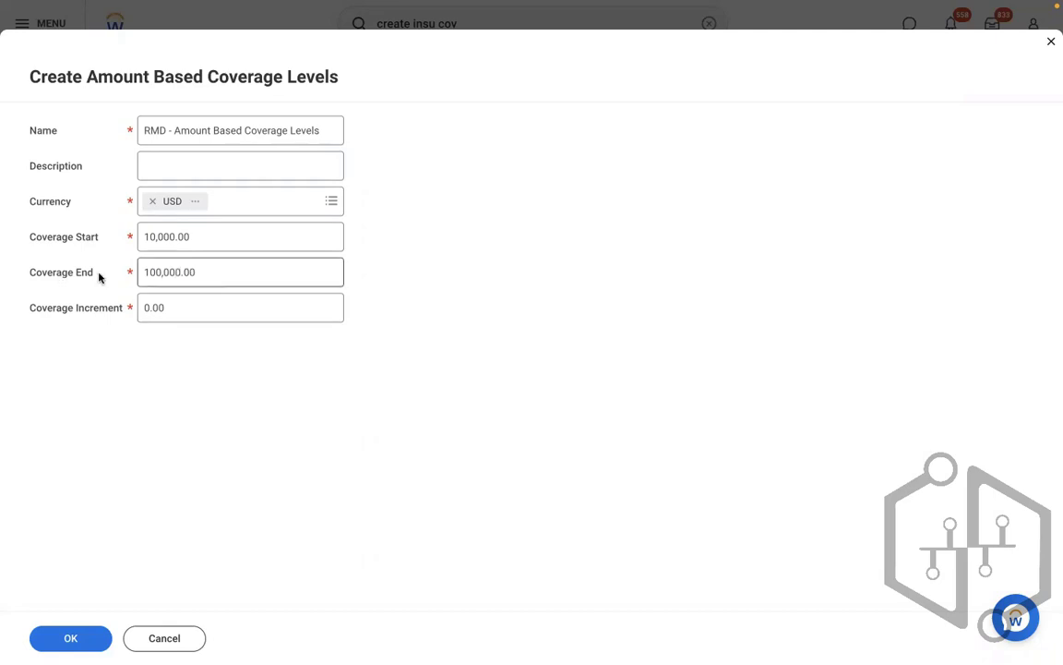
# Set the Coverage Increment of the amount based coverage levels to 10,000.
pyautogui.click(185, 316)
pyautogui.press('BackSpace')
pyautogui.press('BackSpace')
pyautogui.press('BackSpace')
pyautogui.press('BackSpace')
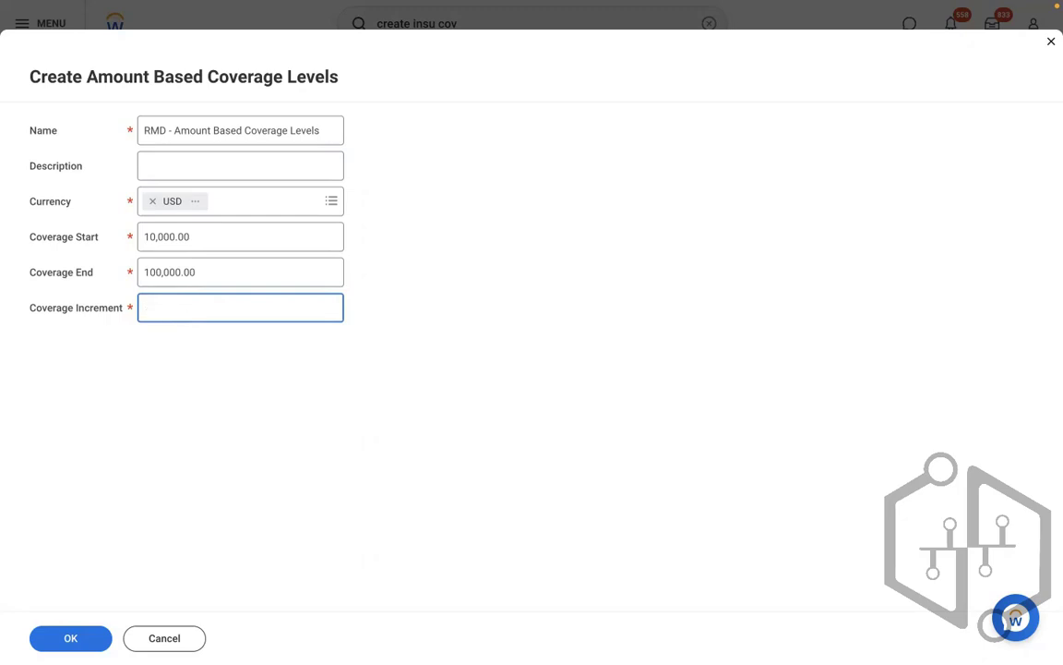
pyautogui.write('10000')
pyautogui.click(385, 404)
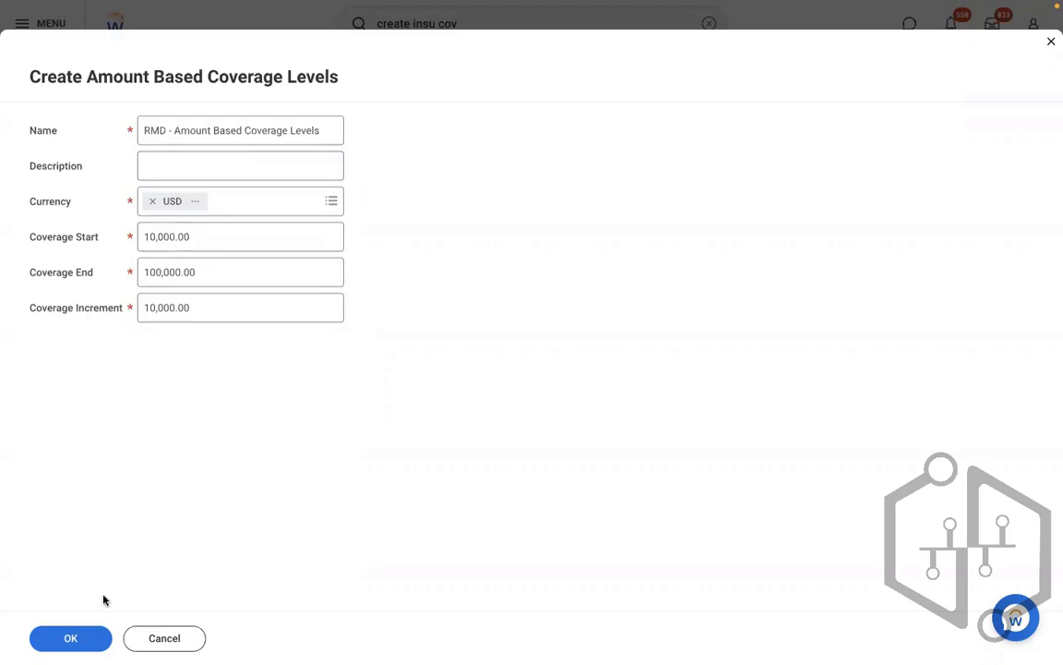
# Generate the coverage amounts for RMD - Amount Based Coverage Levels and confirm the new levels for the insurance coverage.
pyautogui.click(85, 640)
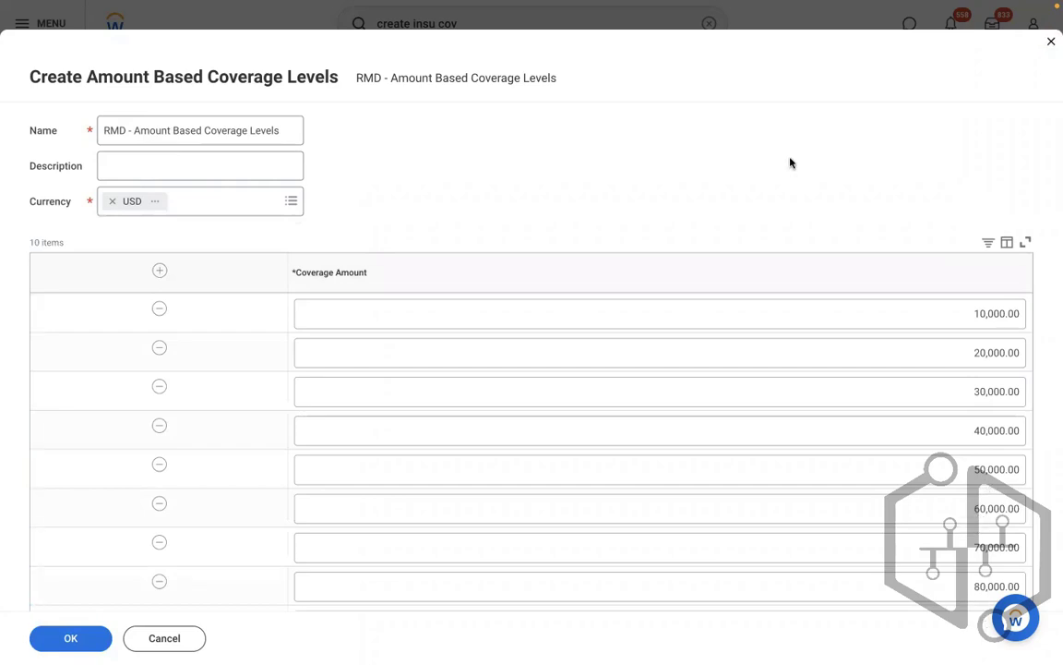
pyautogui.scroll(-2, 790, 163)
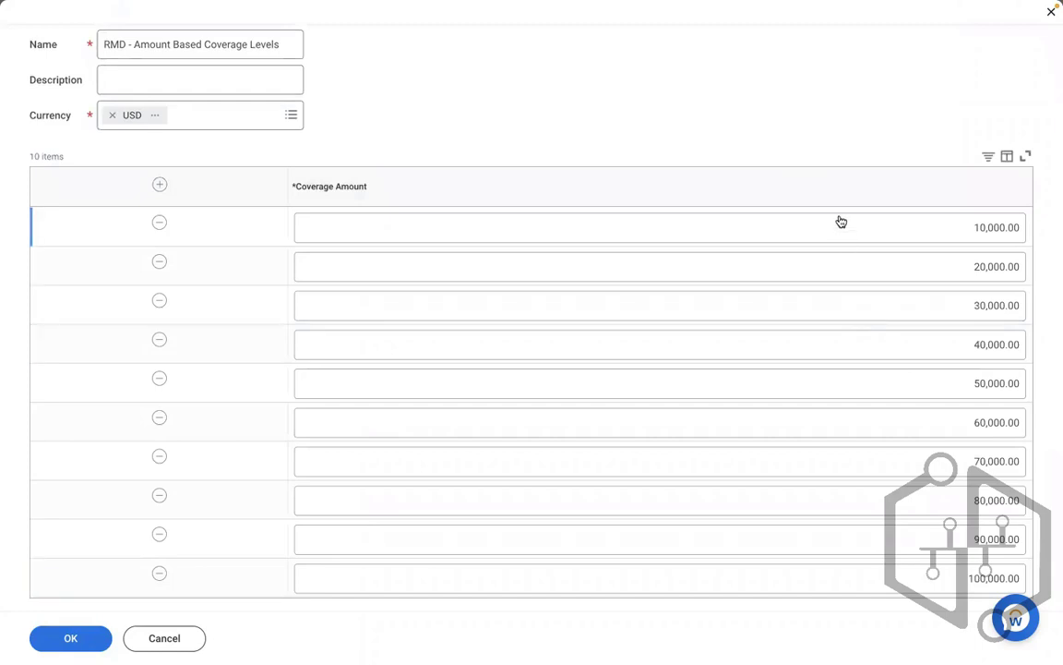
pyautogui.click(72, 638)
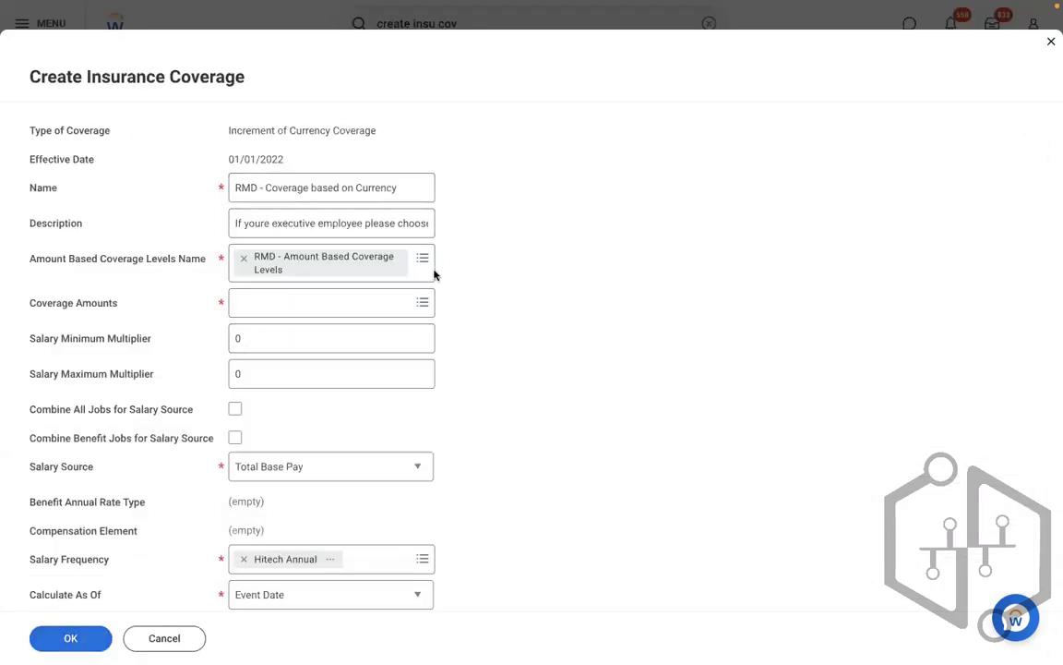
pyautogui.click(266, 306)
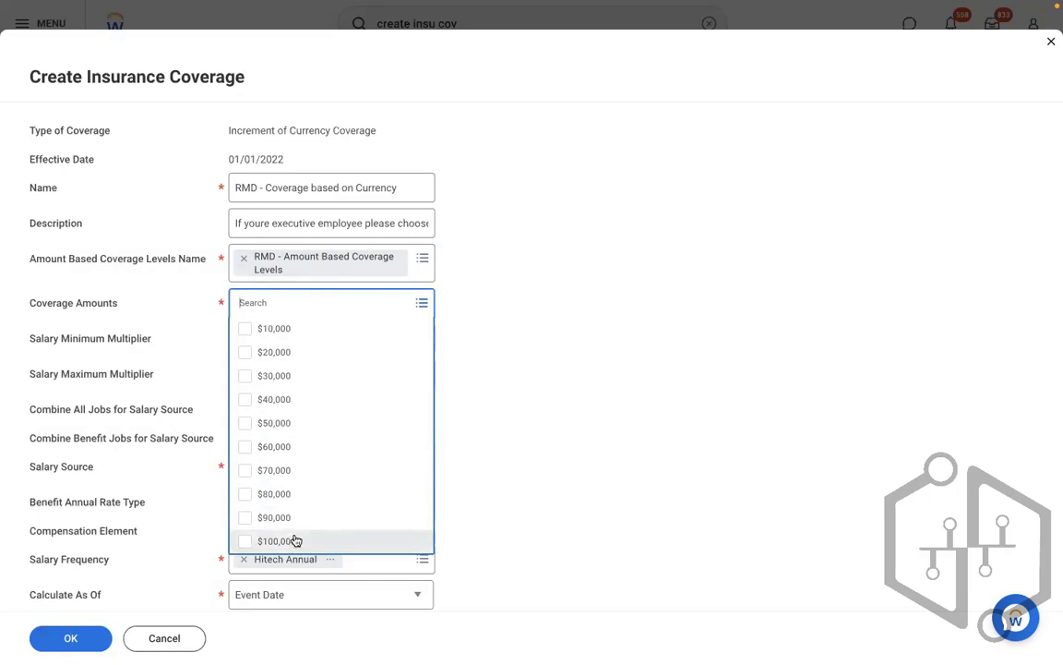
pyautogui.click(291, 332)
pyautogui.click(279, 381)
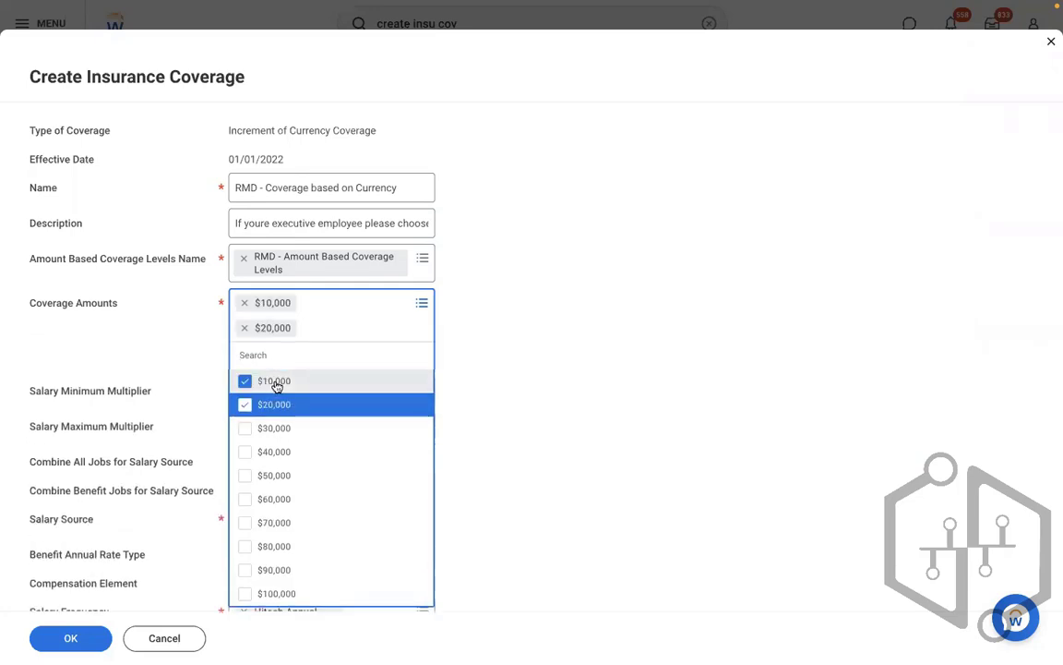
pyautogui.click(273, 430)
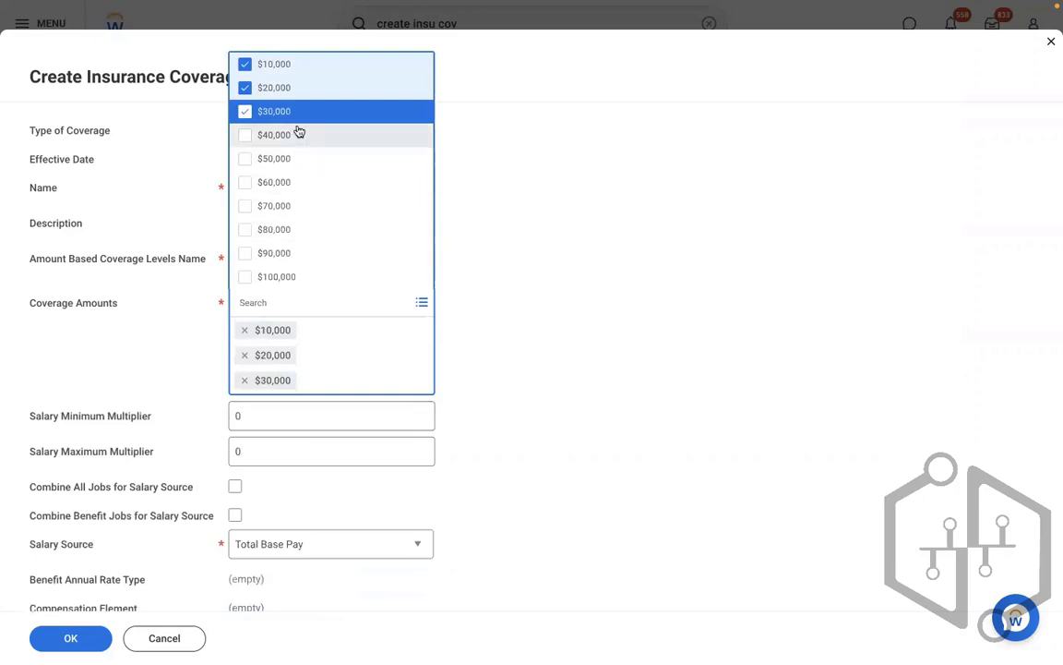
pyautogui.click(245, 68)
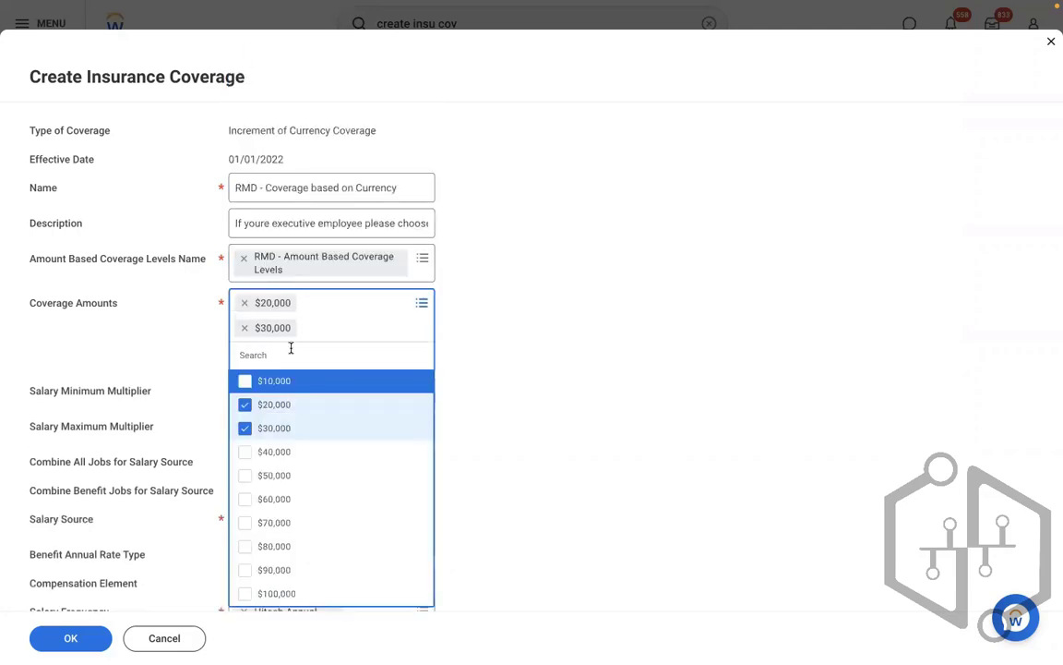
pyautogui.click(247, 410)
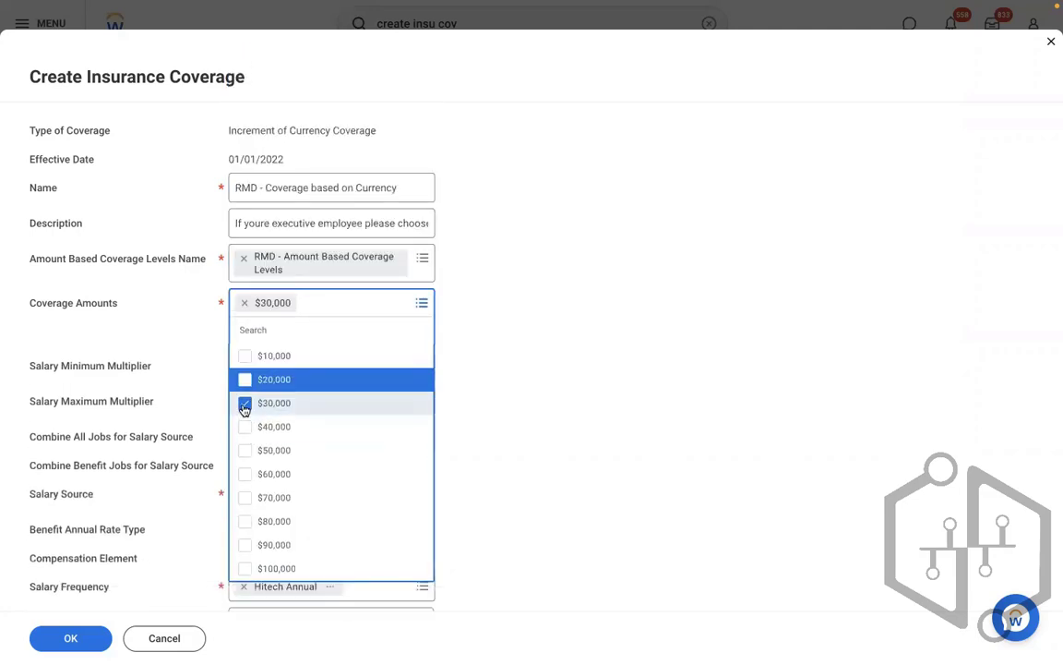
pyautogui.click(244, 409)
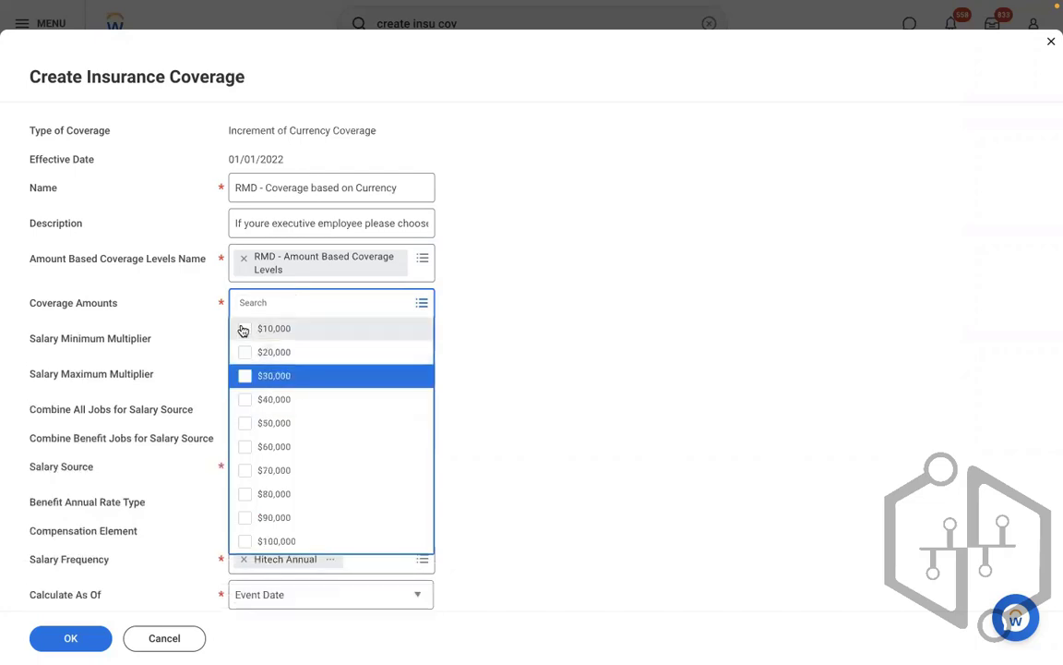
# Select all ten coverage amounts from $10,000 to $100,000 for the insurance coverage.
pyautogui.click(245, 329)
pyautogui.click(245, 379)
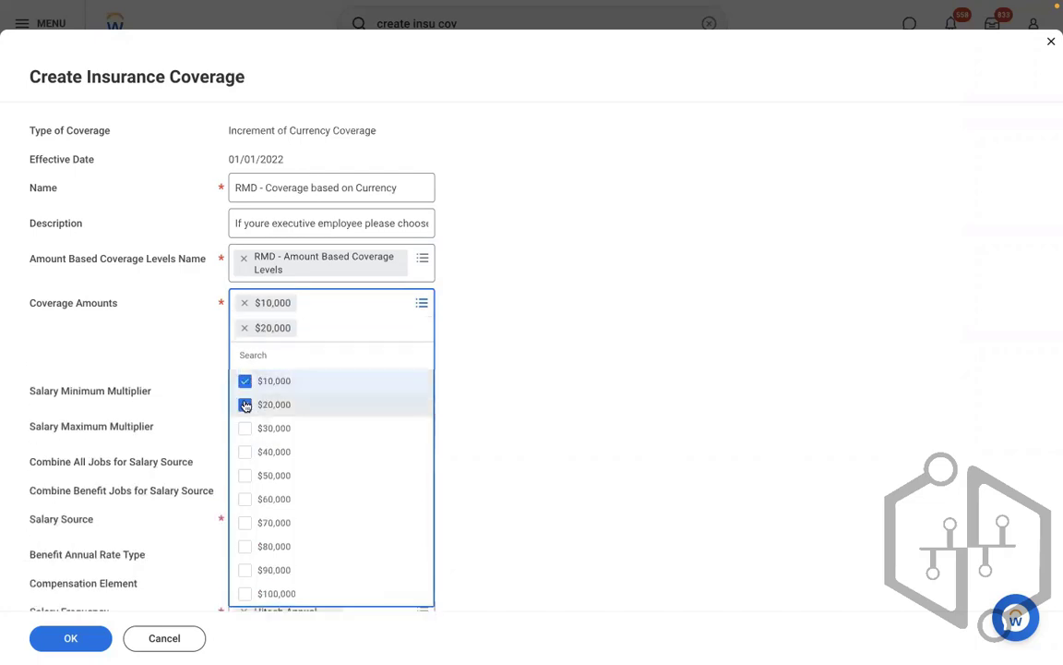
pyautogui.click(245, 428)
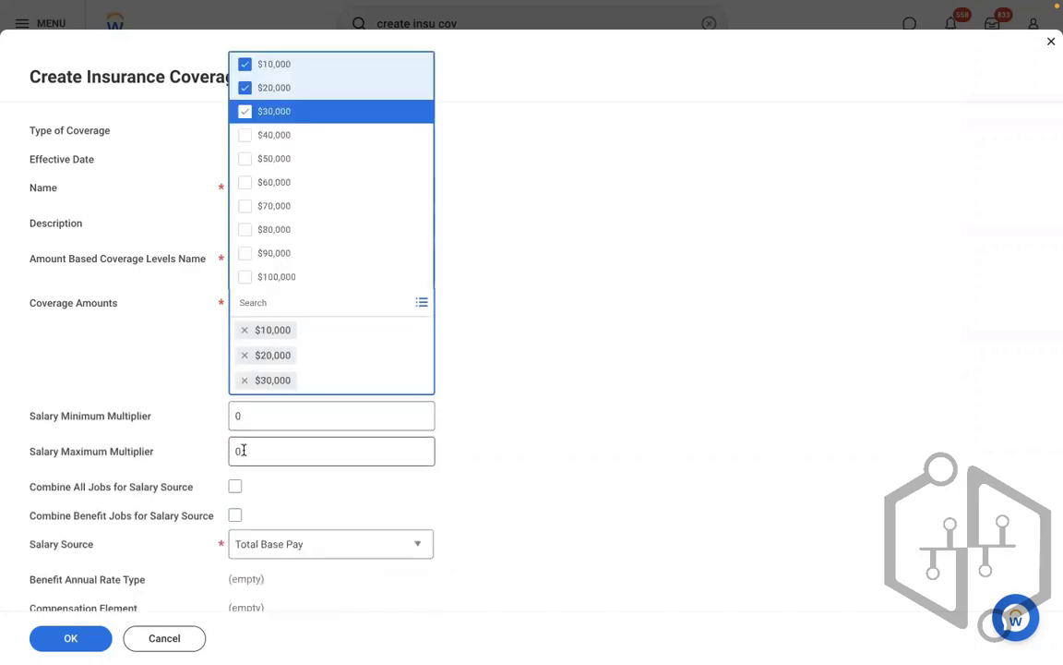
pyautogui.click(246, 135)
pyautogui.click(247, 159)
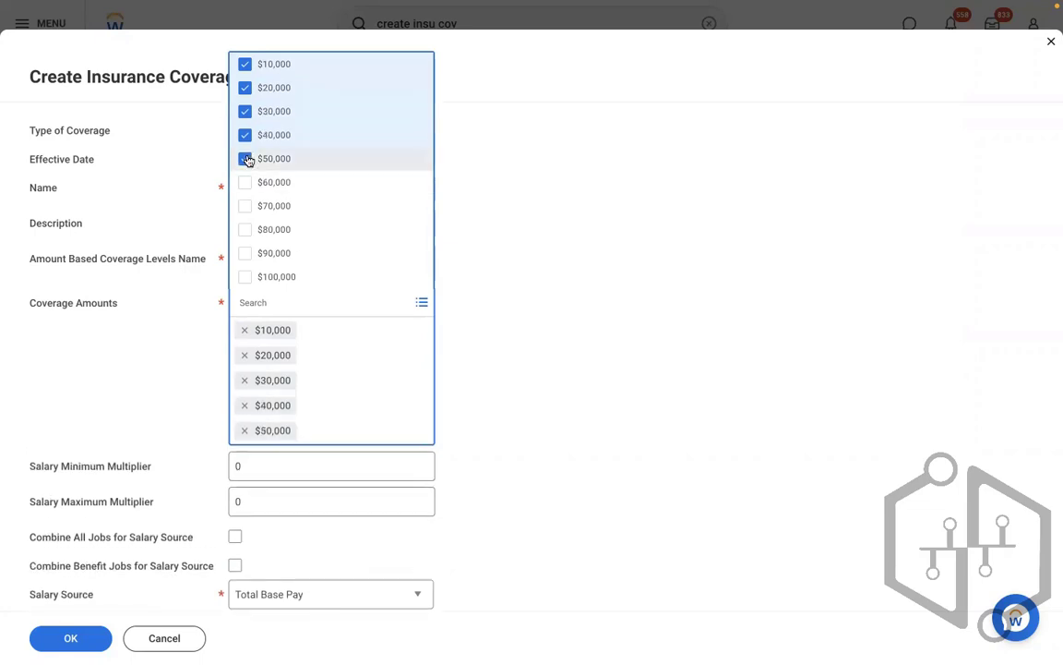
pyautogui.click(247, 279)
pyautogui.click(245, 254)
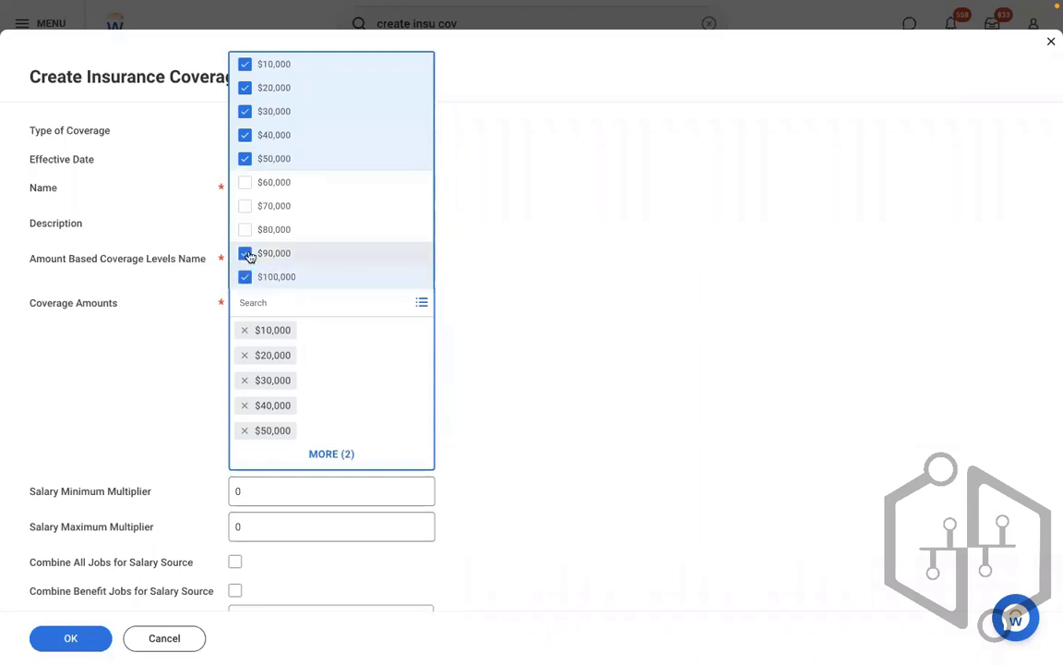
pyautogui.click(244, 229)
pyautogui.click(246, 207)
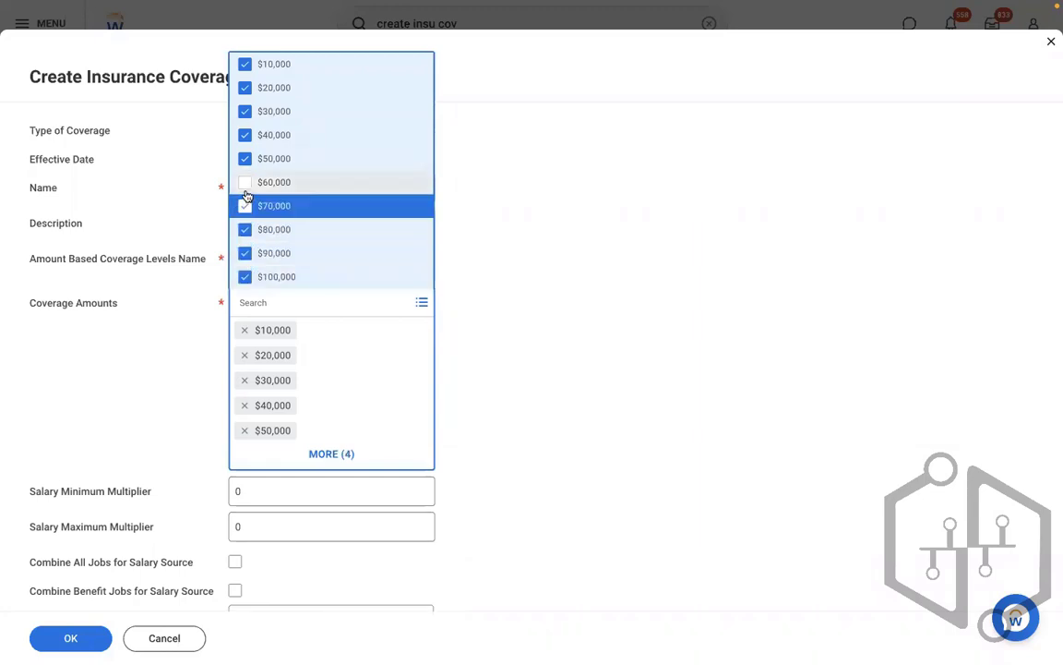
pyautogui.click(246, 183)
pyautogui.click(617, 253)
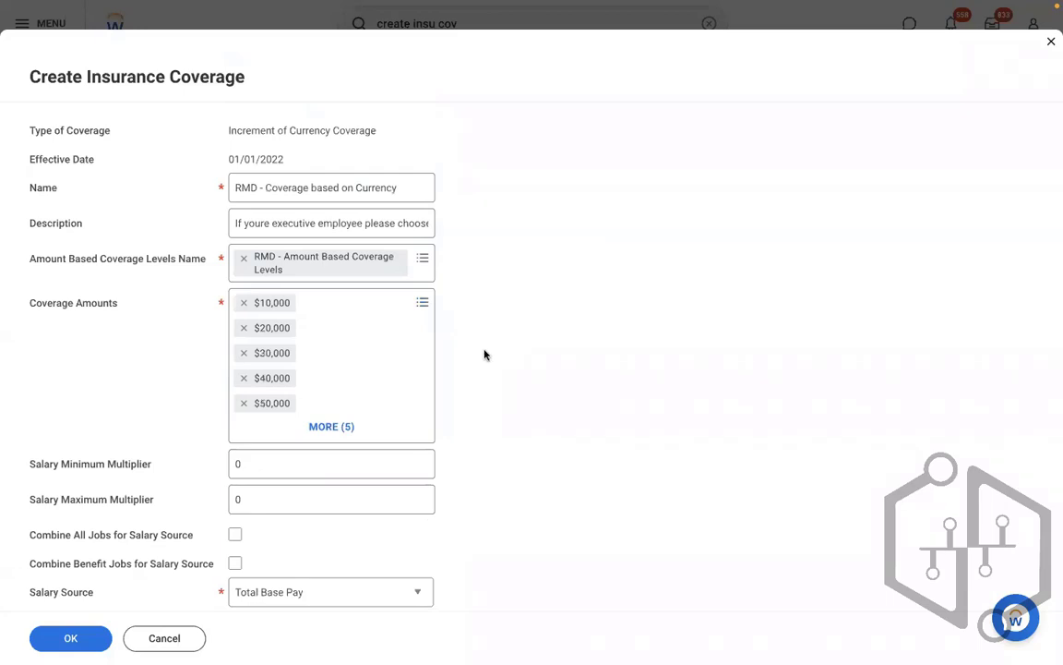
# Expand the full list of selected coverage amounts and compare it with the increment example in the Word notes.
pyautogui.click(331, 426)
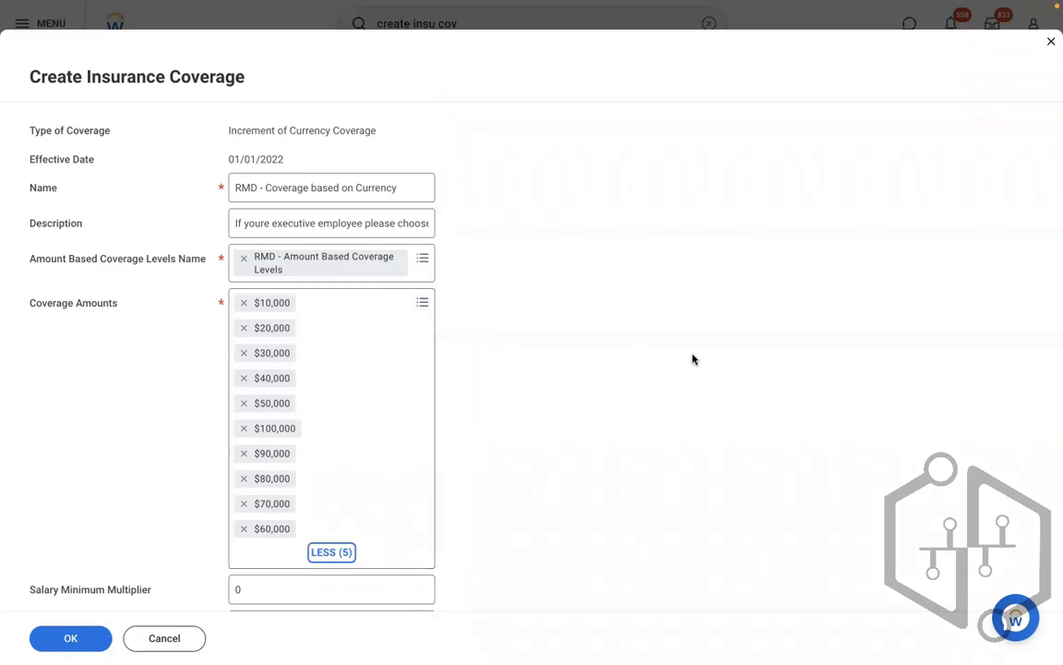
pyautogui.scroll(-2, 694, 359)
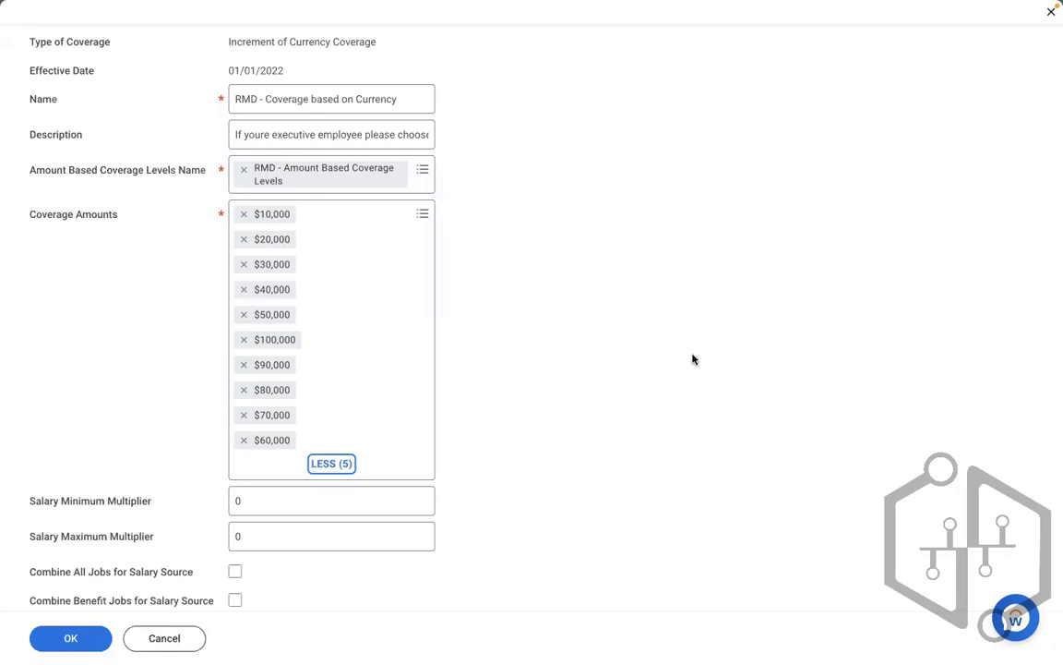
pyautogui.hotkey('ctrl', 'Left')
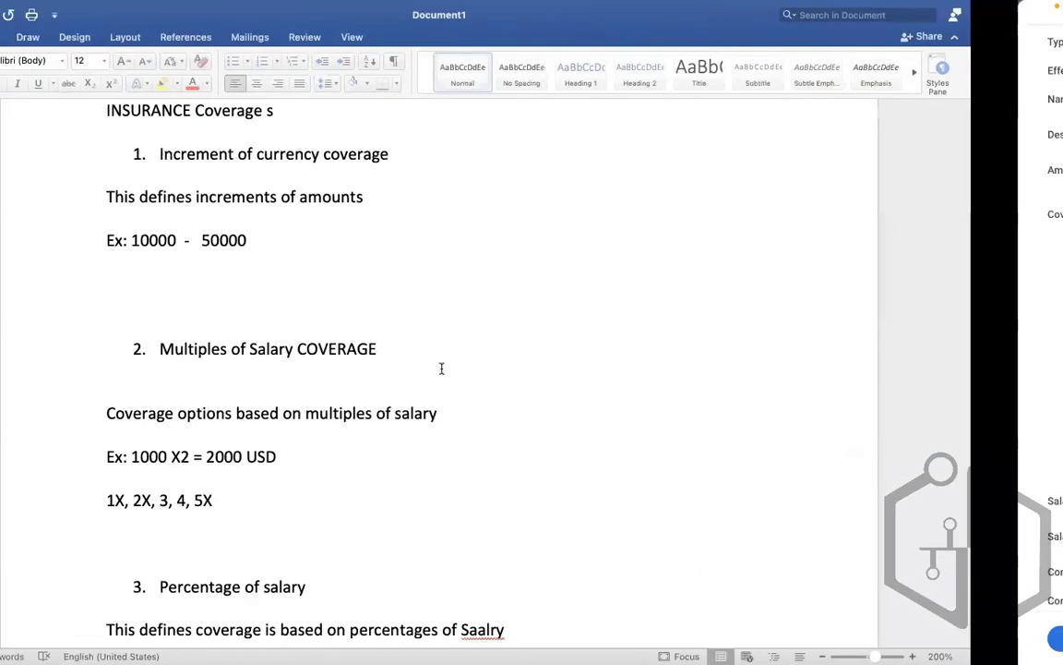
pyautogui.hotkey('ctrl', 'Right')
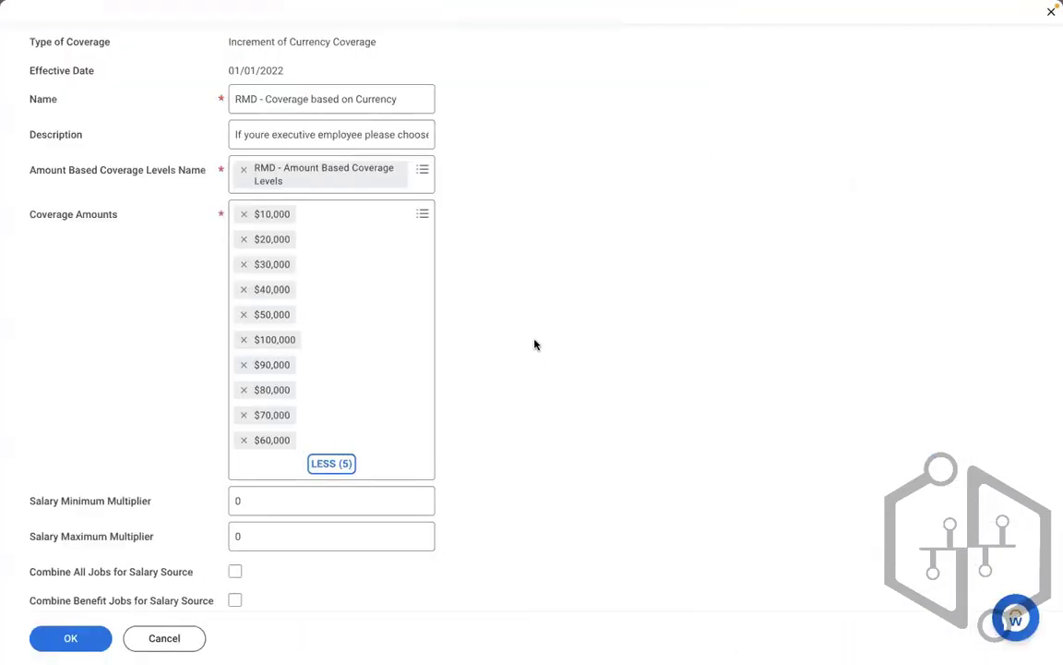
pyautogui.hotkey('ctrl', 'Left')
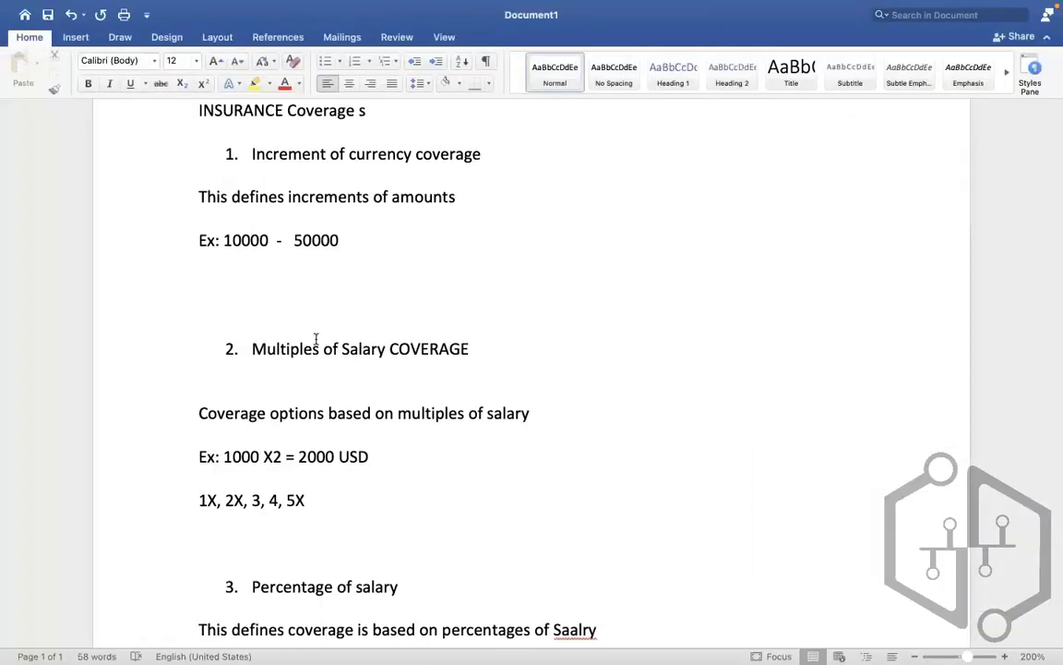
pyautogui.hotkey('ctrl', 'Right')
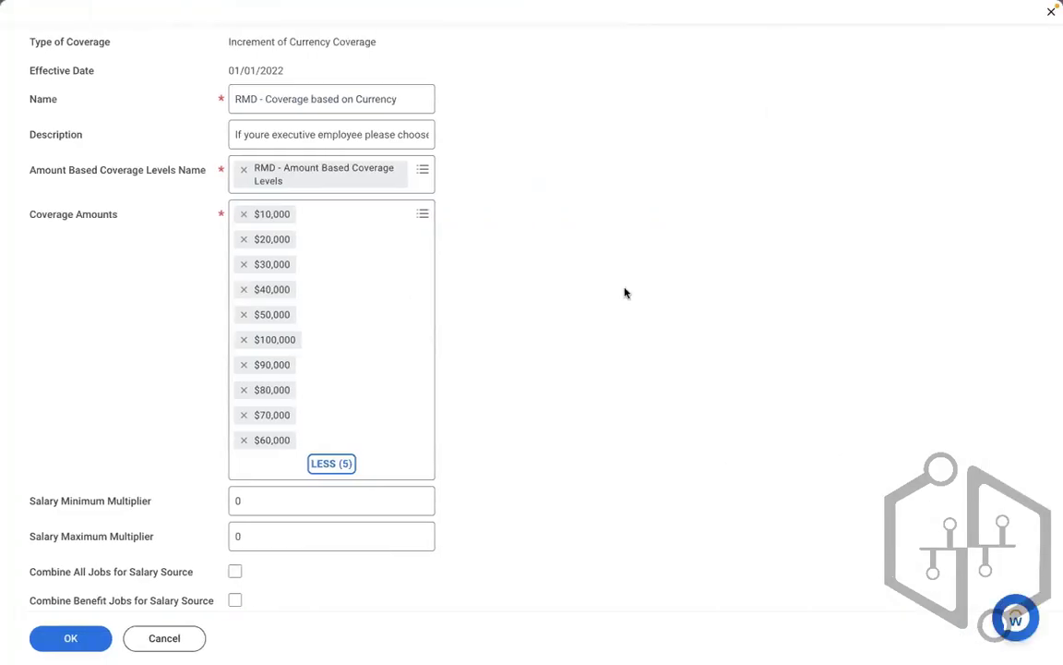
# Remove every selected amount from Coverage Amounts.
pyautogui.click(243, 215)
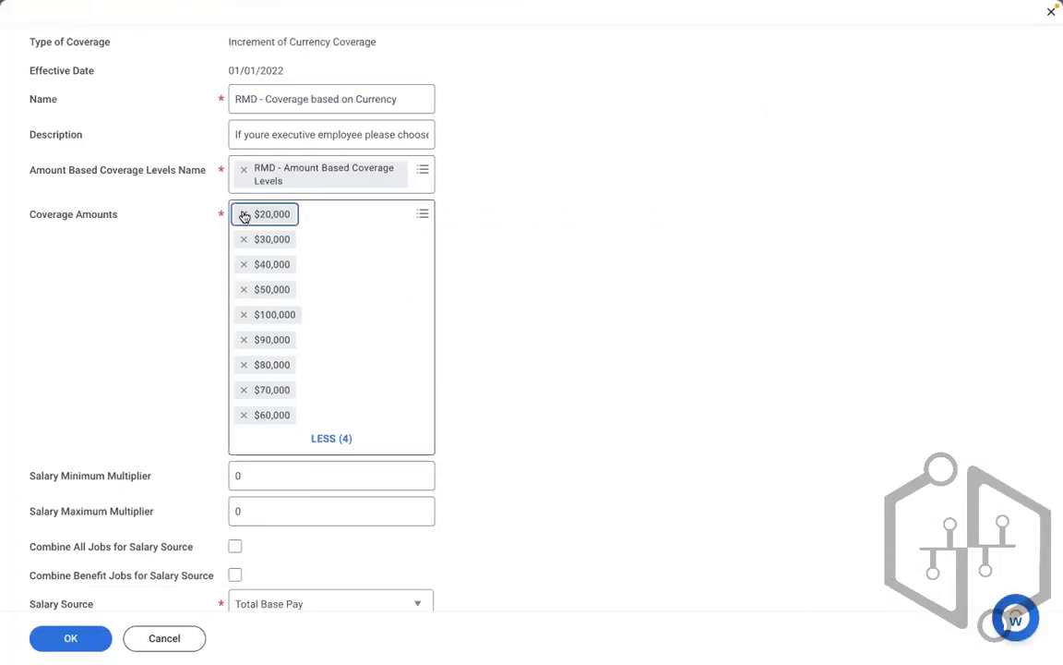
pyautogui.click(243, 214)
pyautogui.click(244, 214)
pyautogui.click(243, 214)
pyautogui.click(244, 214)
pyautogui.click(243, 214)
pyautogui.click(244, 214)
pyautogui.click(244, 214)
pyautogui.click(244, 214)
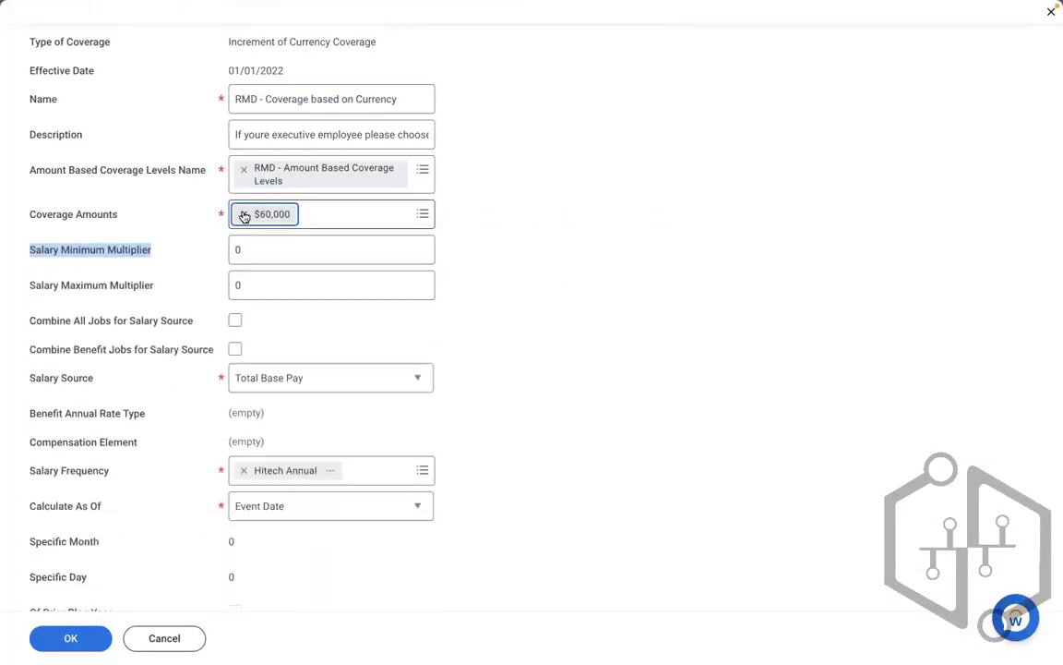
pyautogui.click(243, 214)
# Choose $100,000 as the only coverage amount.
pyautogui.click(270, 213)
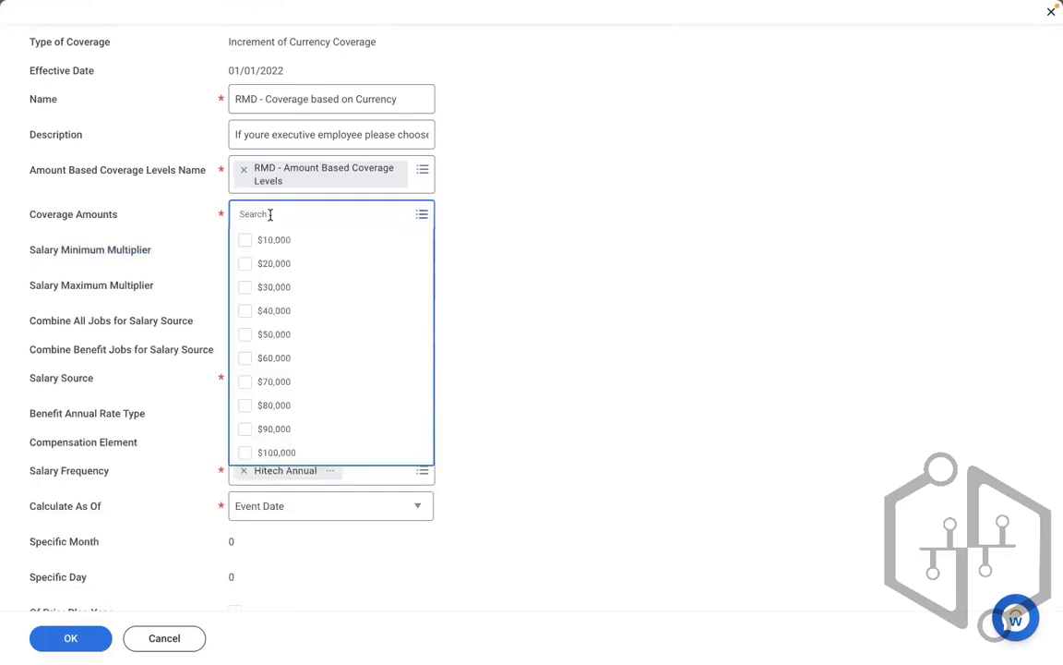
pyautogui.click(249, 458)
pyautogui.click(496, 398)
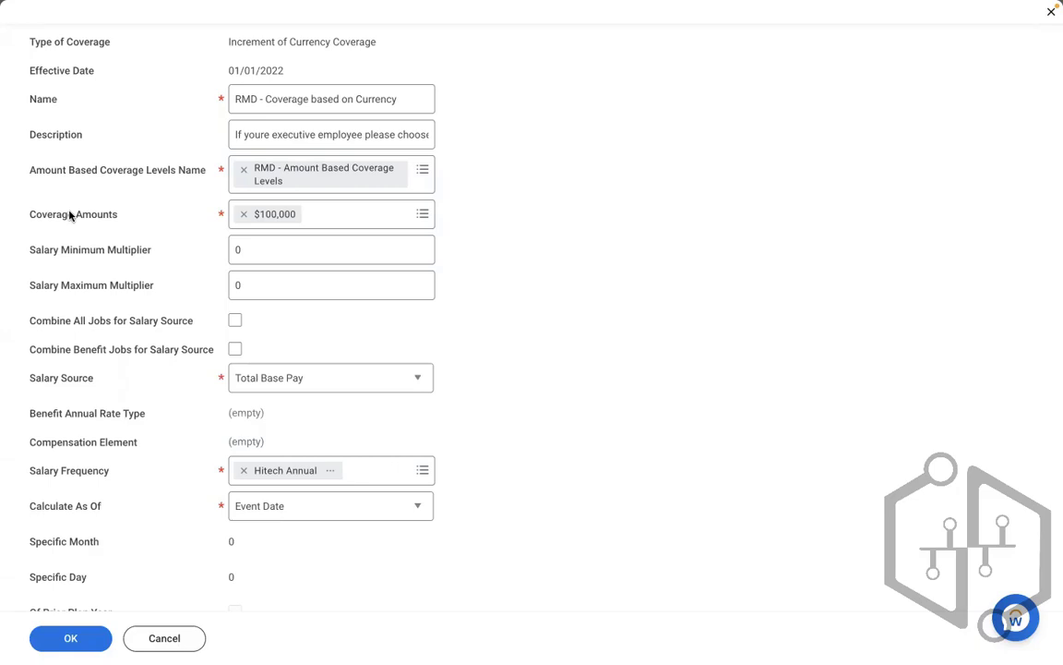
# Replace the single $100,000 coverage amount with all available amounts from $10,000 to $100,000.
pyautogui.click(245, 215)
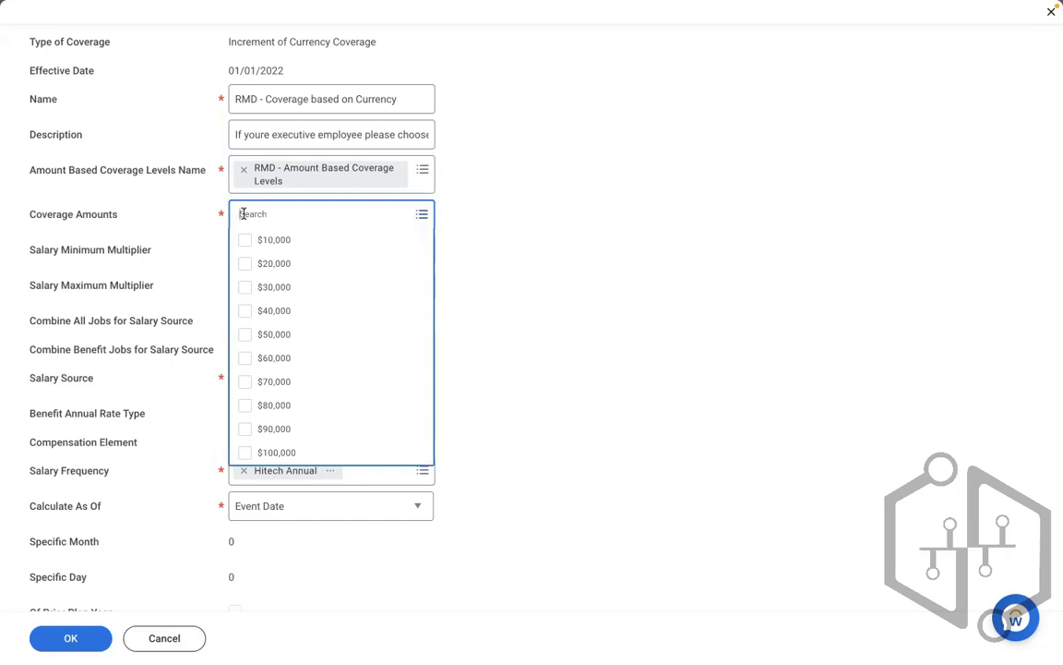
pyautogui.press('super+a')
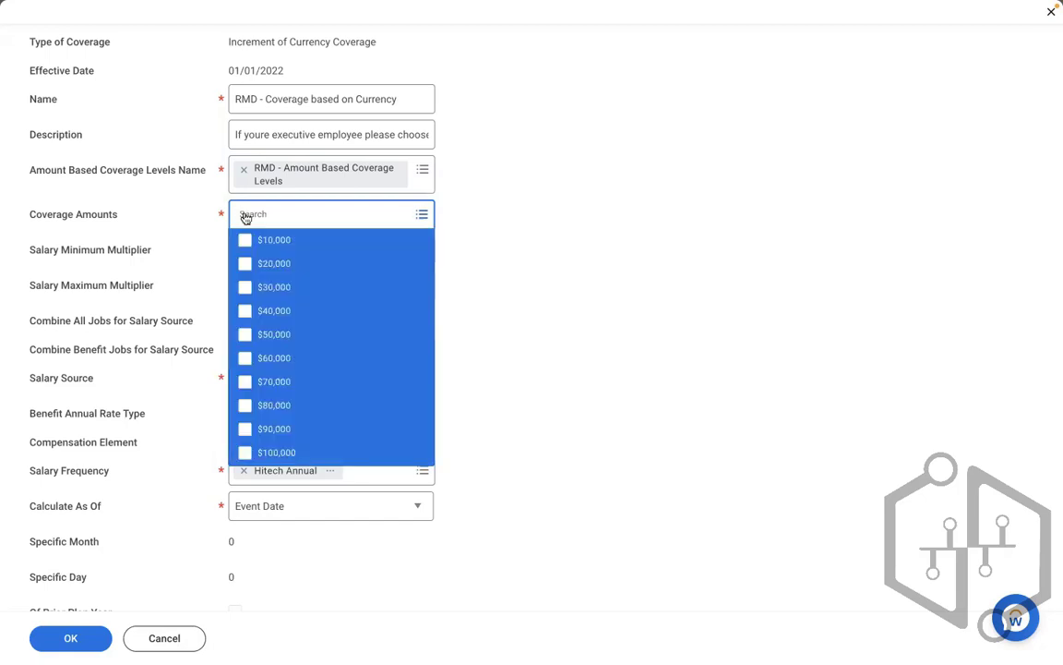
pyautogui.press('Return')
pyautogui.click(596, 254)
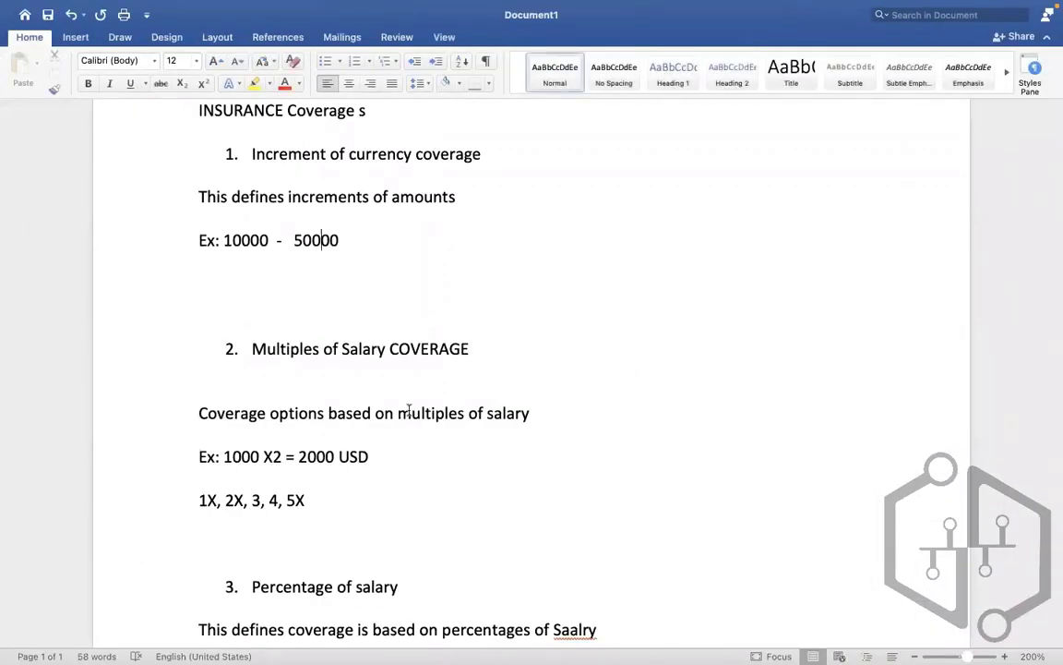
# Check the coverage examples in the Word notes and review the salary fields of the Workday coverage form.
pyautogui.click(420, 368)
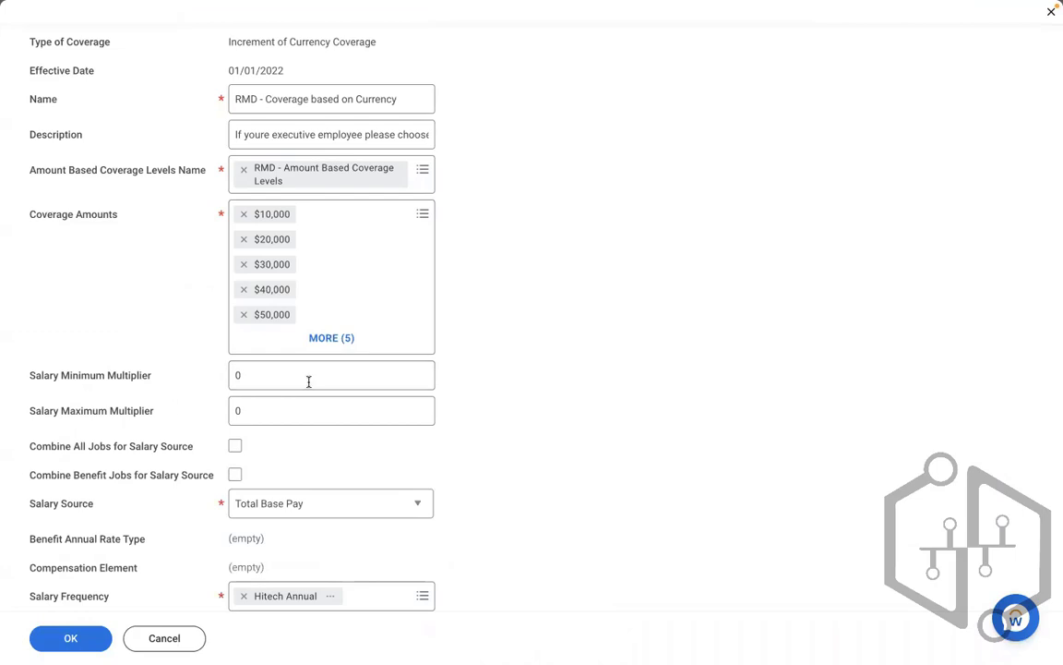
pyautogui.scroll(-5, 626, 418)
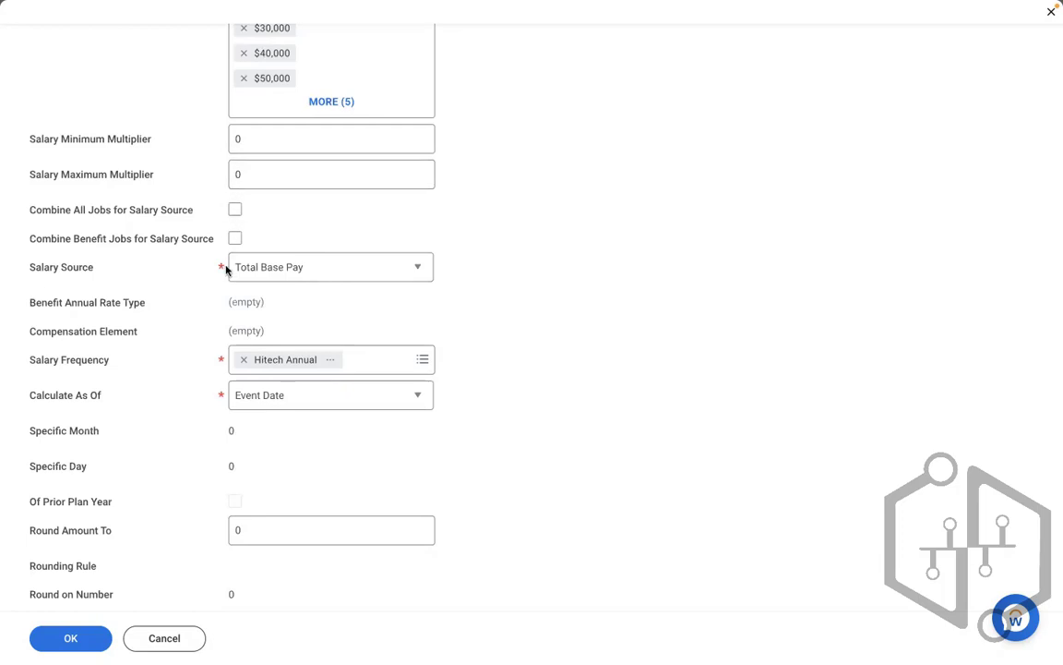
pyautogui.hotkey('ctrl', 'Left')
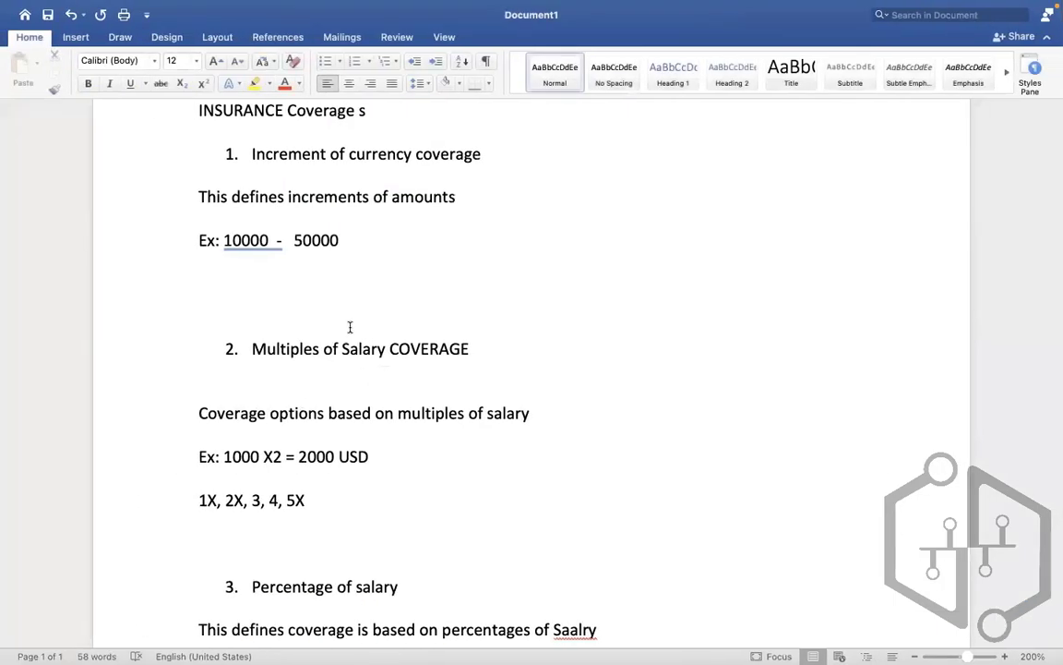
pyautogui.hotkey('ctrl', 'Right')
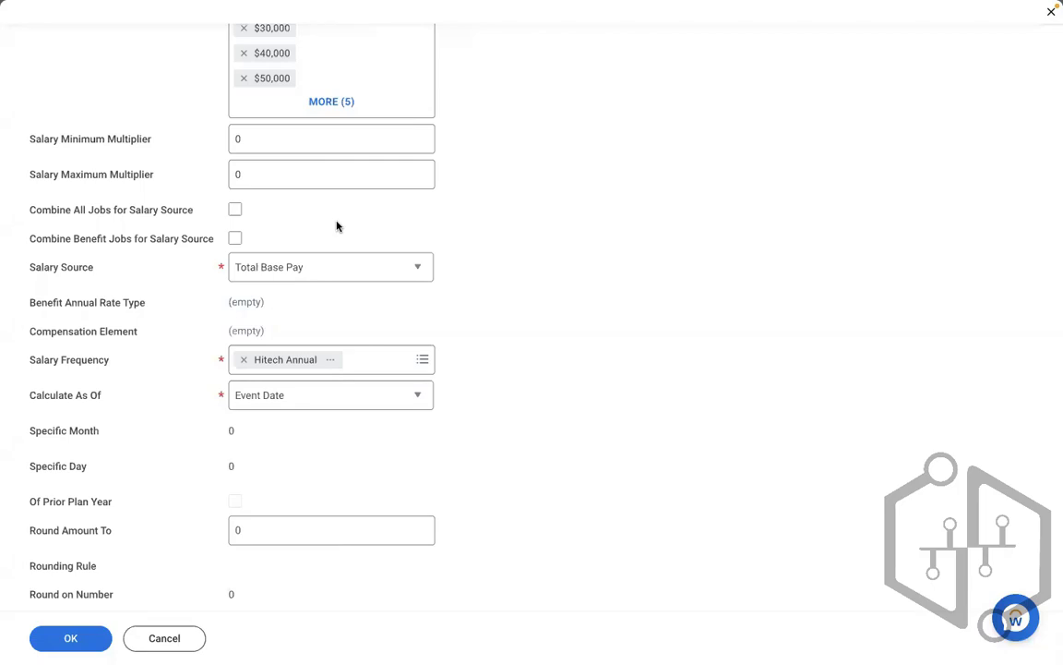
# Try the Combine All Jobs for Salary Source option and clear it again.
pyautogui.click(234, 209)
pyautogui.click(235, 210)
# Try Compensation Elements as the Salary Source, then switch it back to Total Base Pay.
pyautogui.click(377, 271)
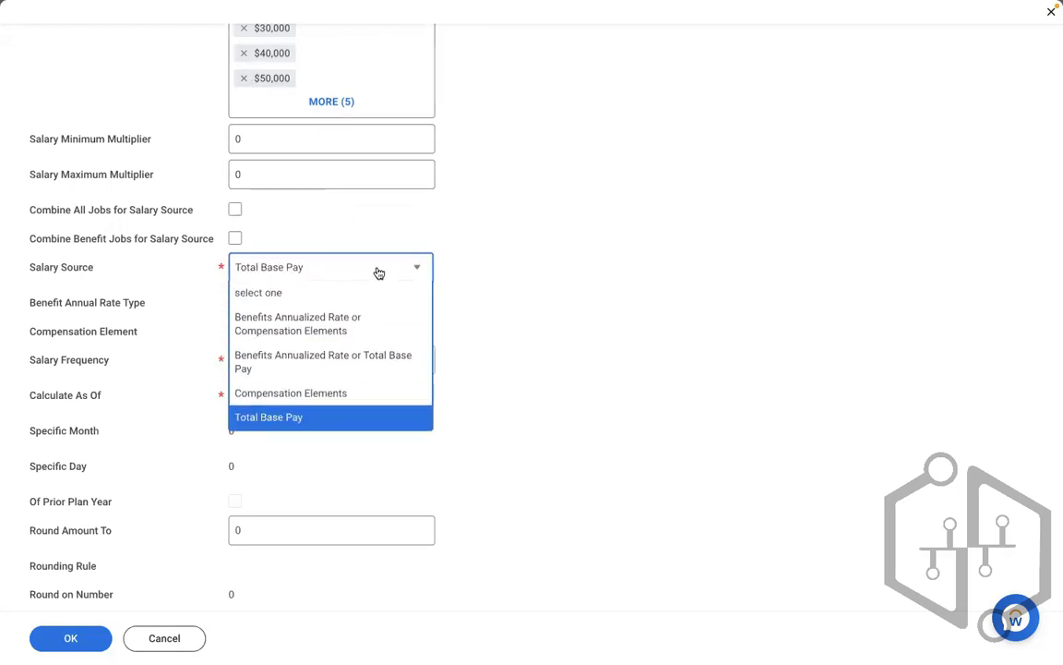
pyautogui.click(273, 391)
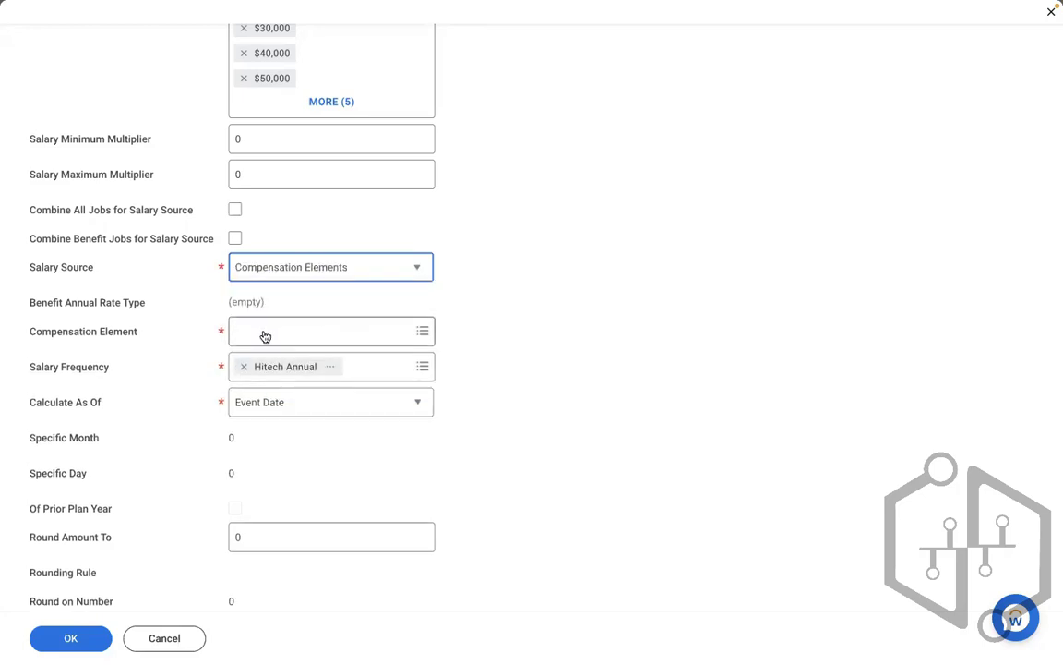
pyautogui.click(254, 275)
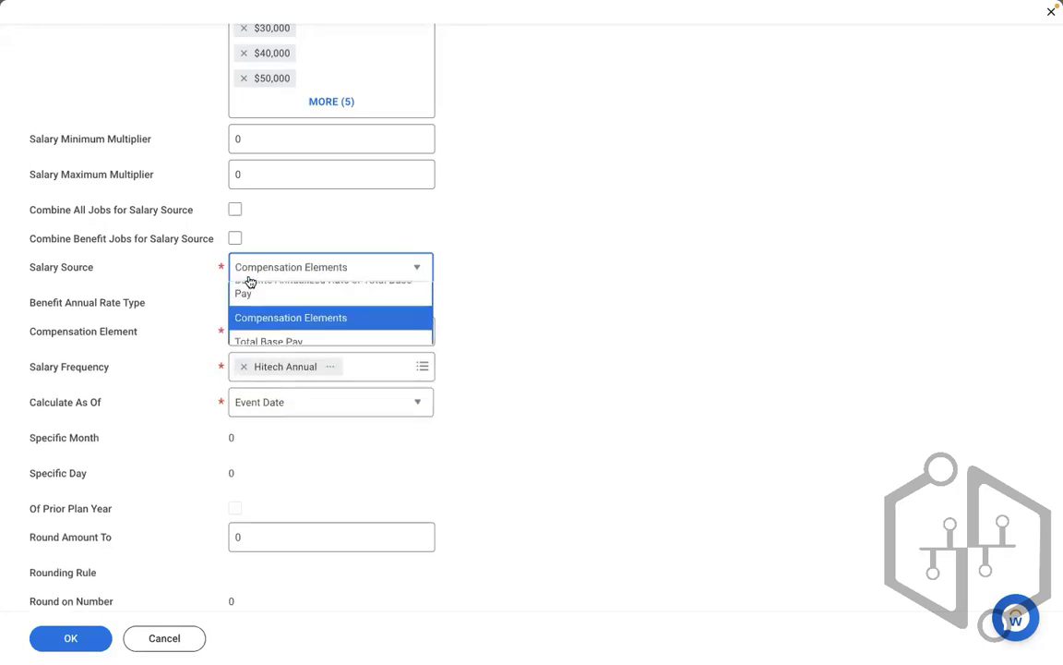
pyautogui.click(262, 417)
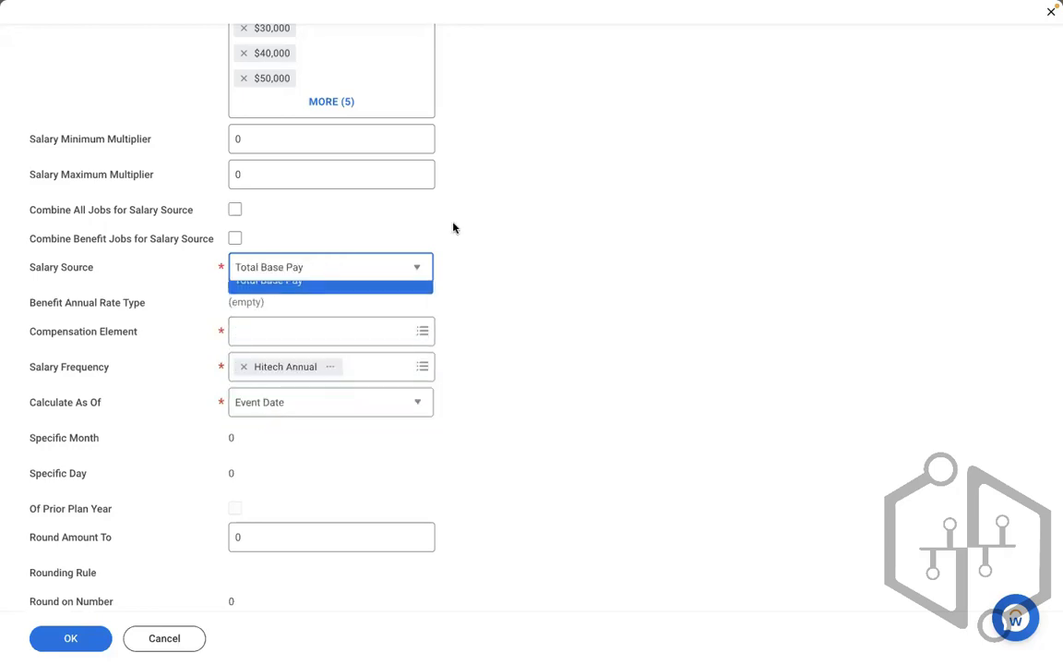
# Review the Increment of currency coverage and Multiples of Salary COVERAGE headings in the Word notes, then return to the Workday form.
pyautogui.hotkey('ctrl', 'Left')
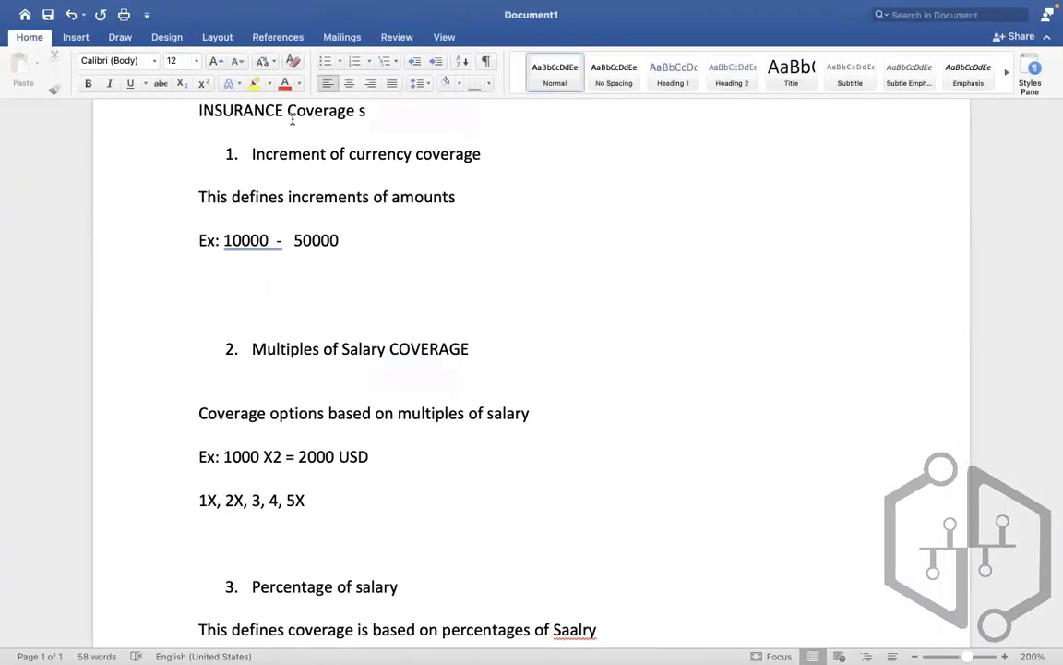
pyautogui.moveTo(198, 110); pyautogui.dragTo(451, 189)
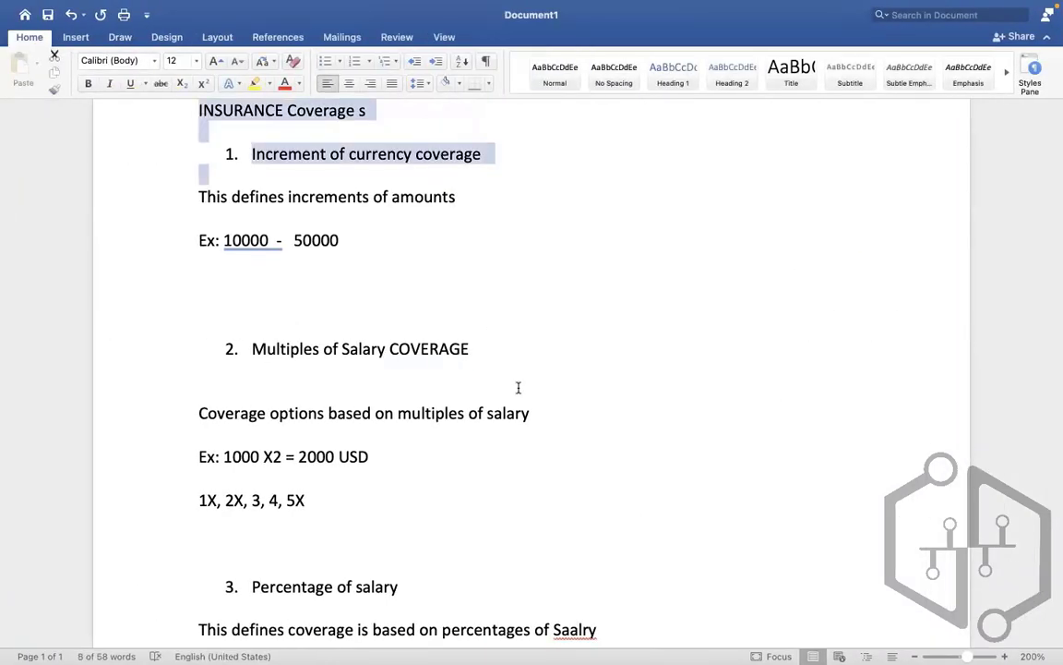
pyautogui.moveTo(518, 387); pyautogui.dragTo(220, 337)
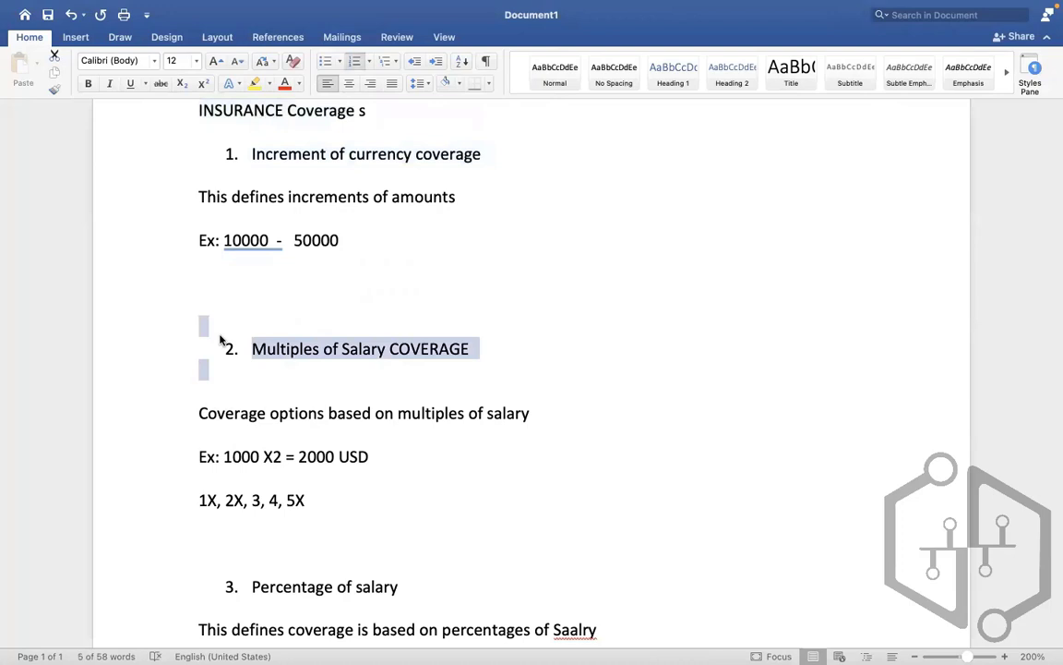
pyautogui.hotkey('ctrl', 'Right')
pyautogui.click(607, 388)
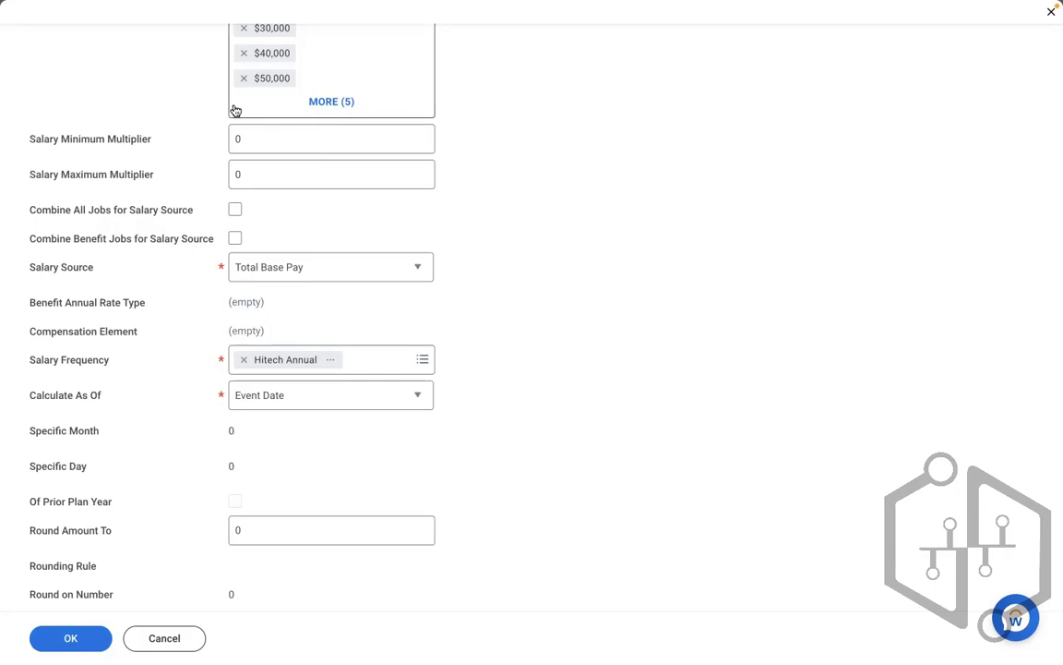
# Set Calculate As Of to Specific Date with Specific Month 9 and Specific Day 15.
pyautogui.click(265, 395)
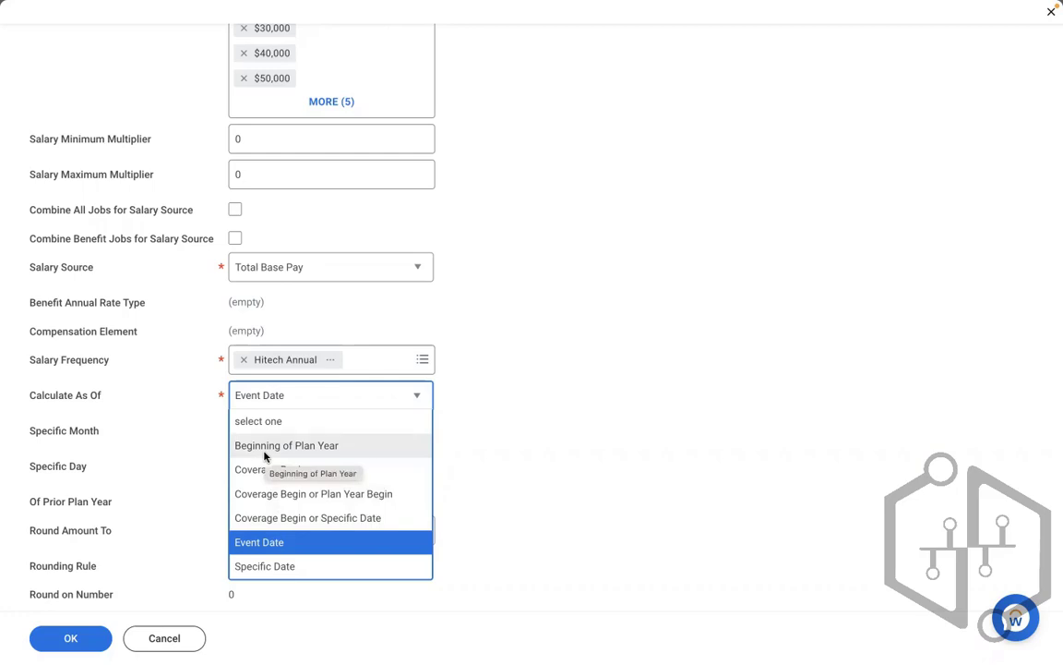
pyautogui.click(257, 566)
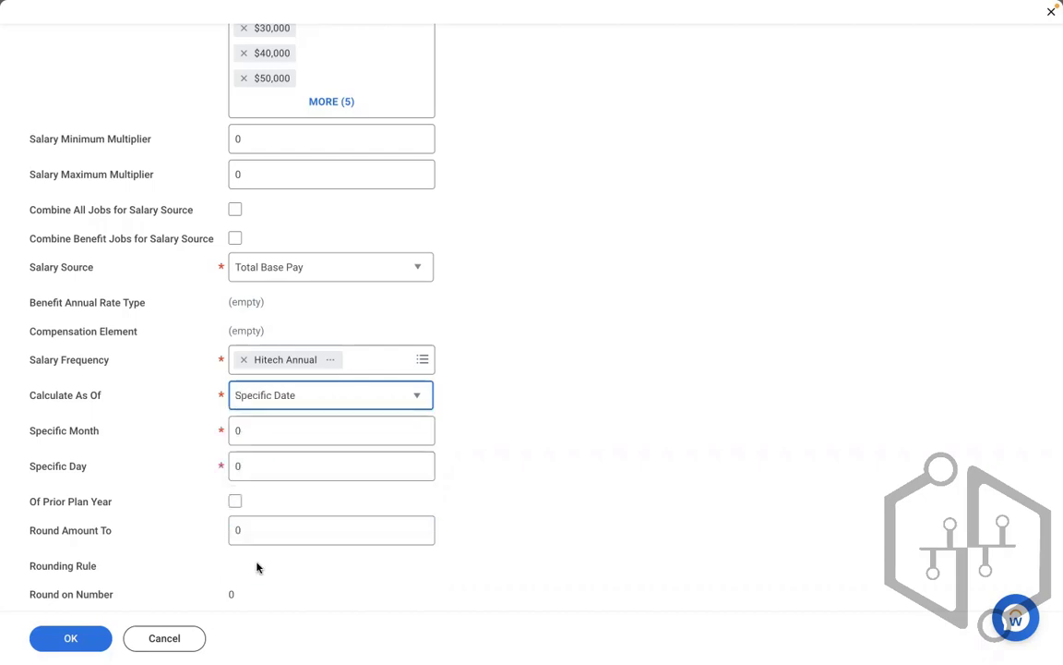
pyautogui.click(250, 434)
pyautogui.press('BackSpace')
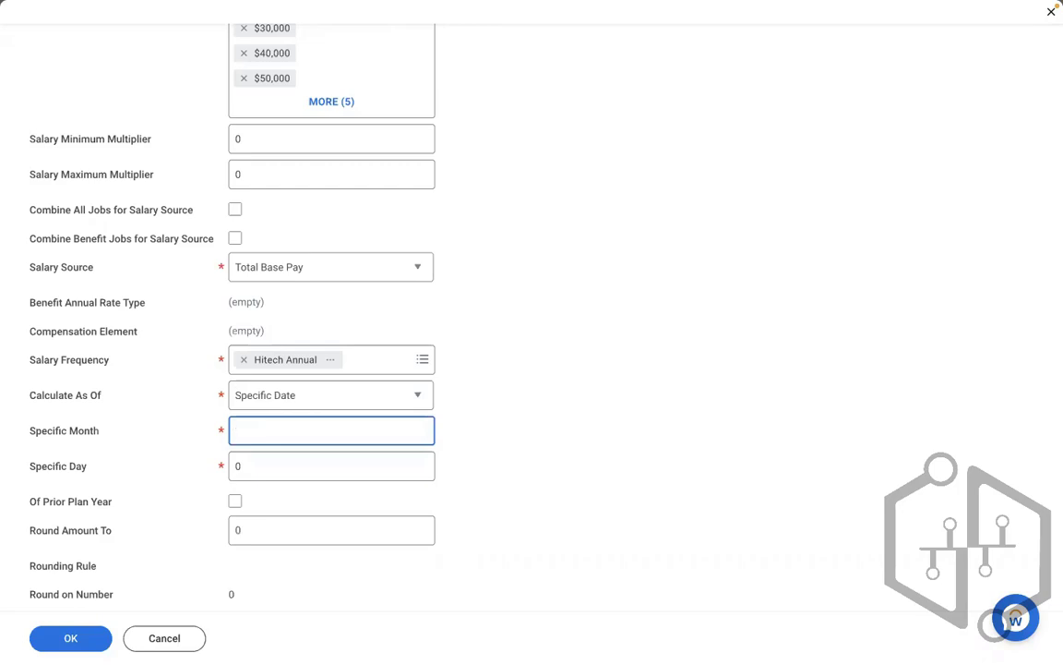
pyautogui.write('9')
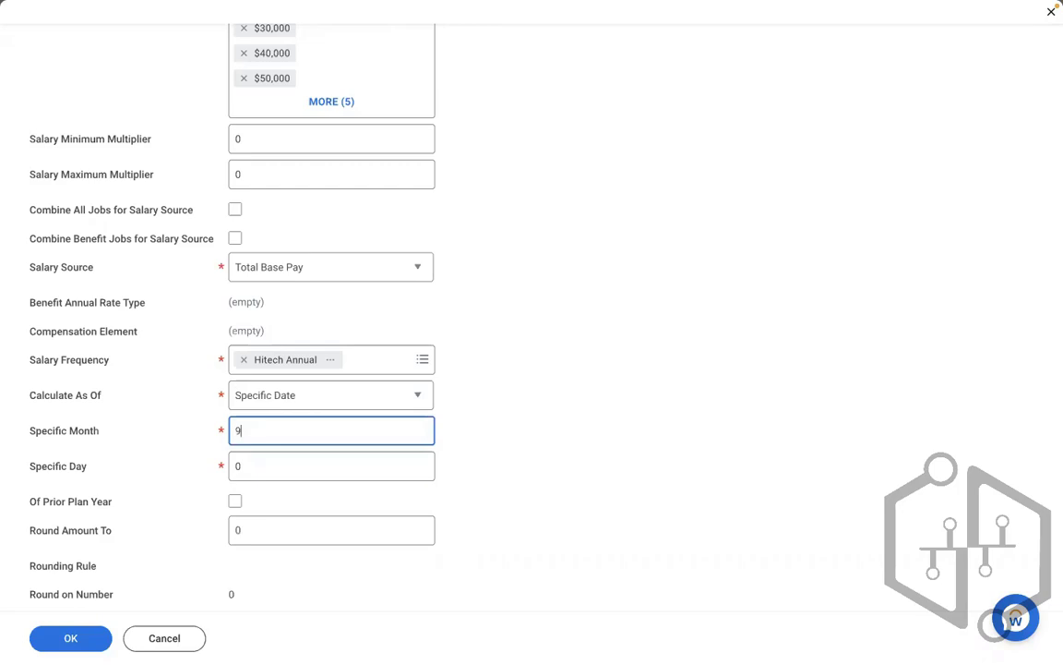
pyautogui.click(266, 460)
pyautogui.press('BackSpace')
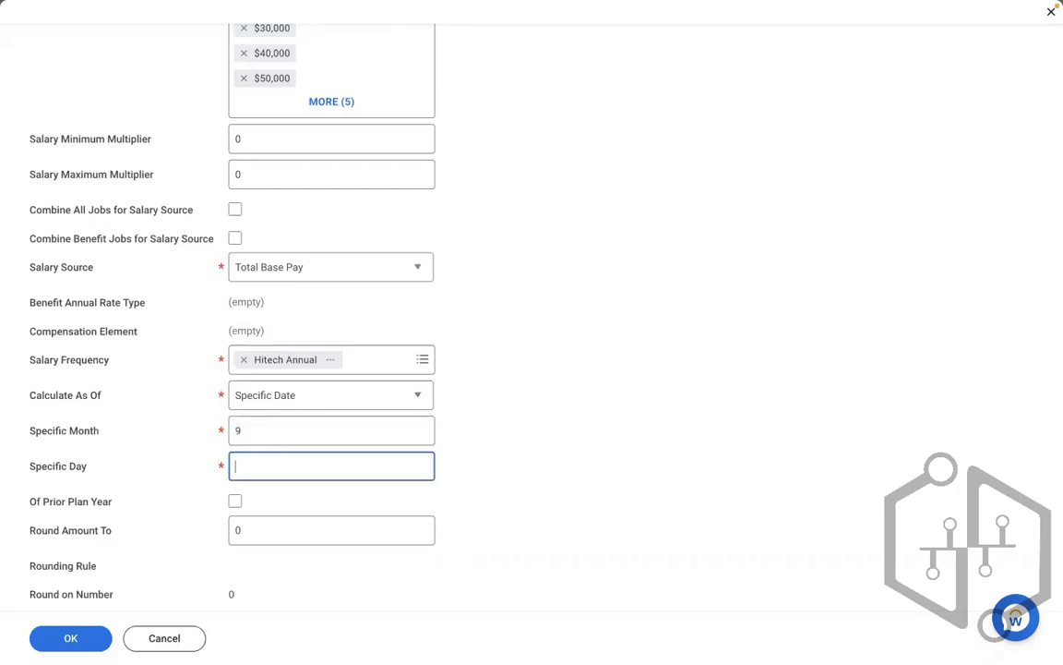
pyautogui.write('15')
pyautogui.click(544, 440)
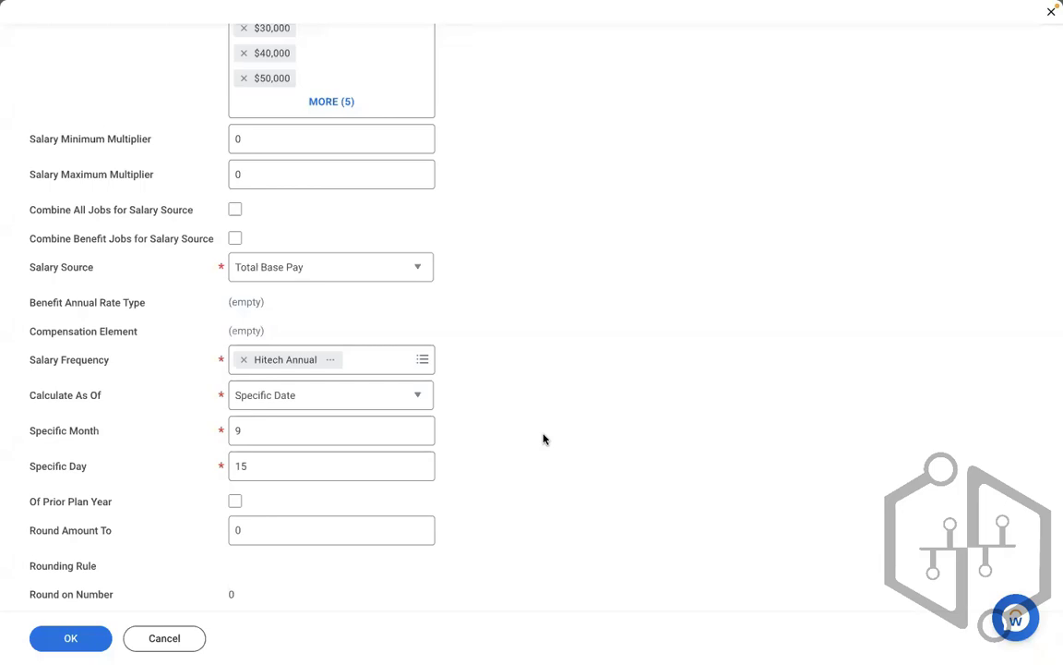
# Review the coverage form and set Calculate As Of back to Event Date.
pyautogui.scroll(5, 544, 440)
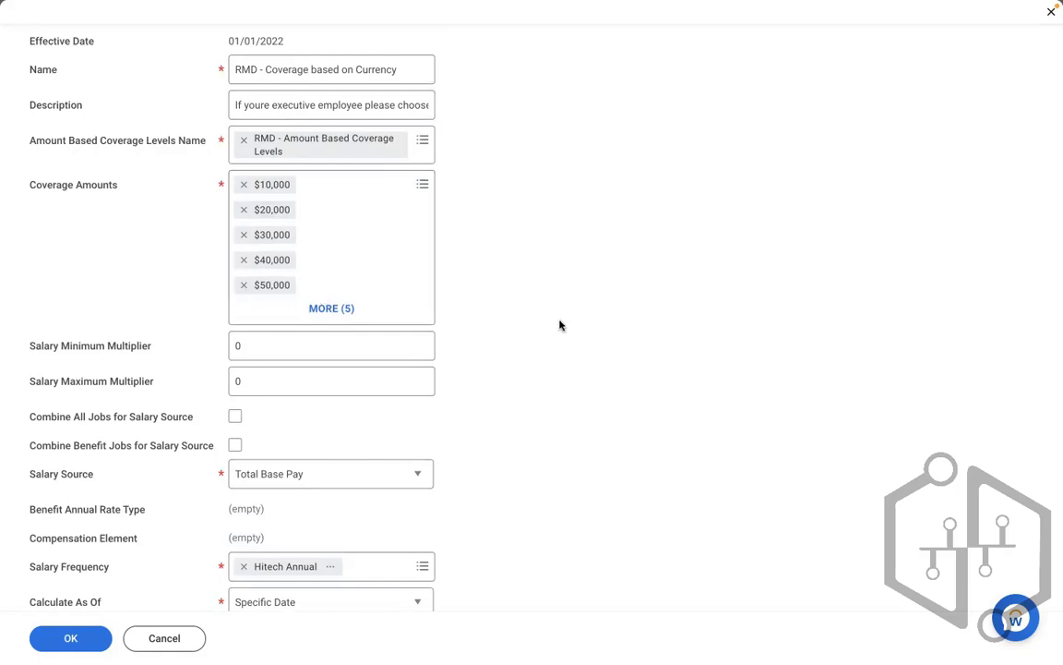
pyautogui.scroll(-1, 559, 325)
pyautogui.scroll(-5, 559, 325)
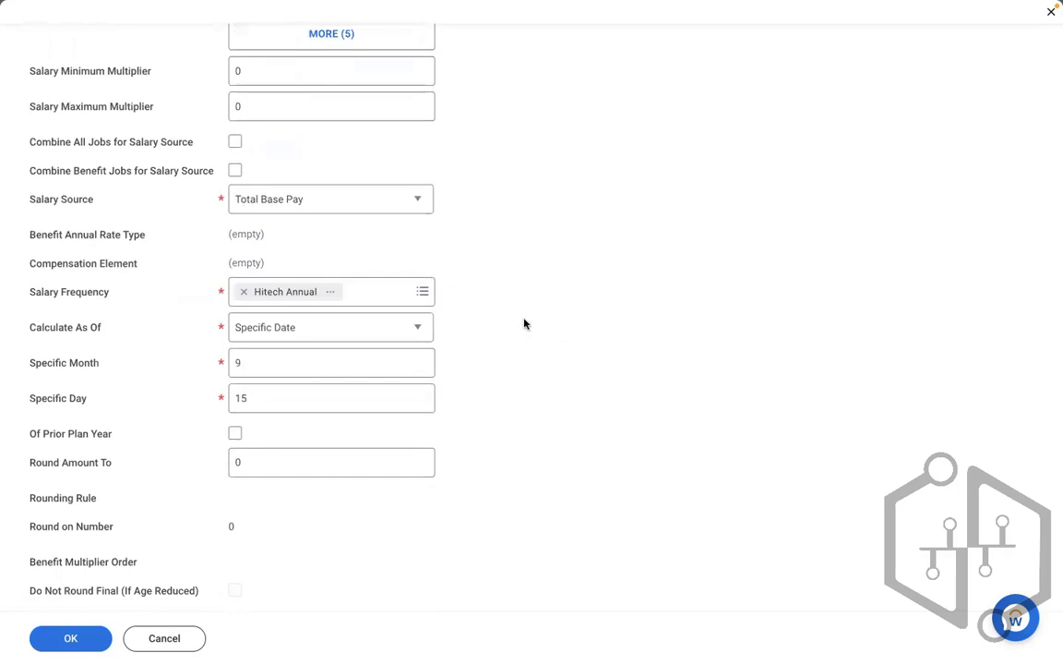
pyautogui.click(263, 336)
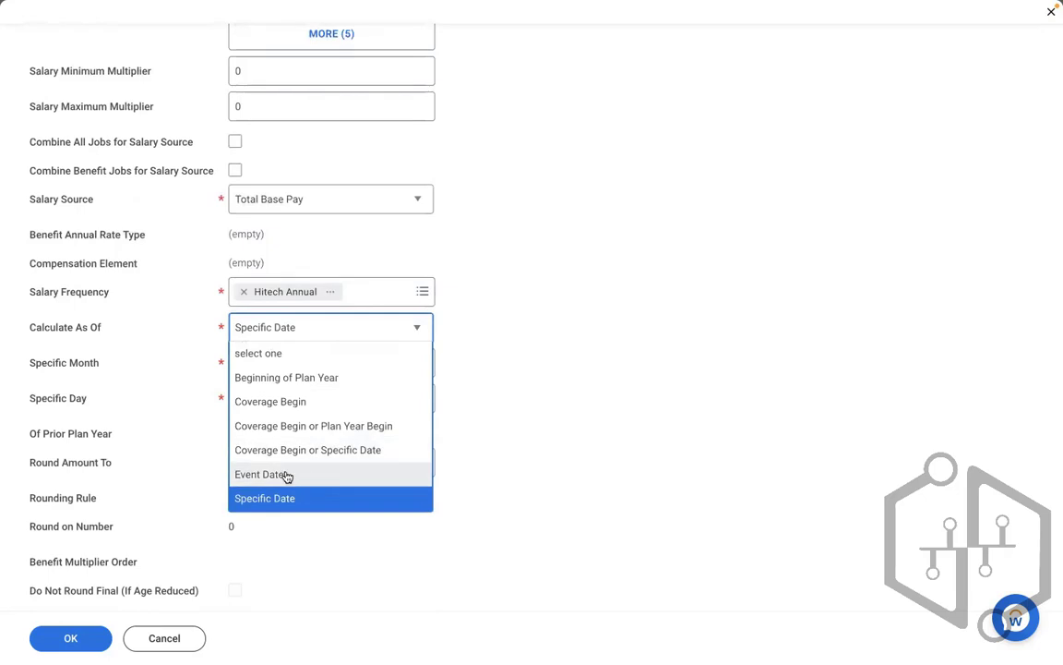
pyautogui.click(285, 473)
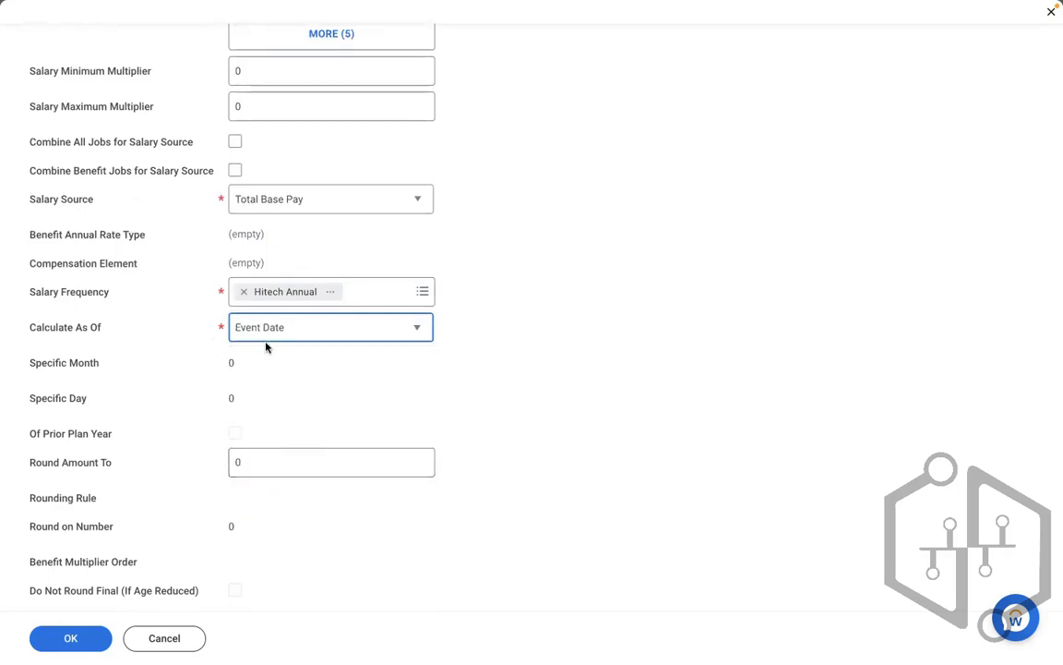
pyautogui.click(209, 337)
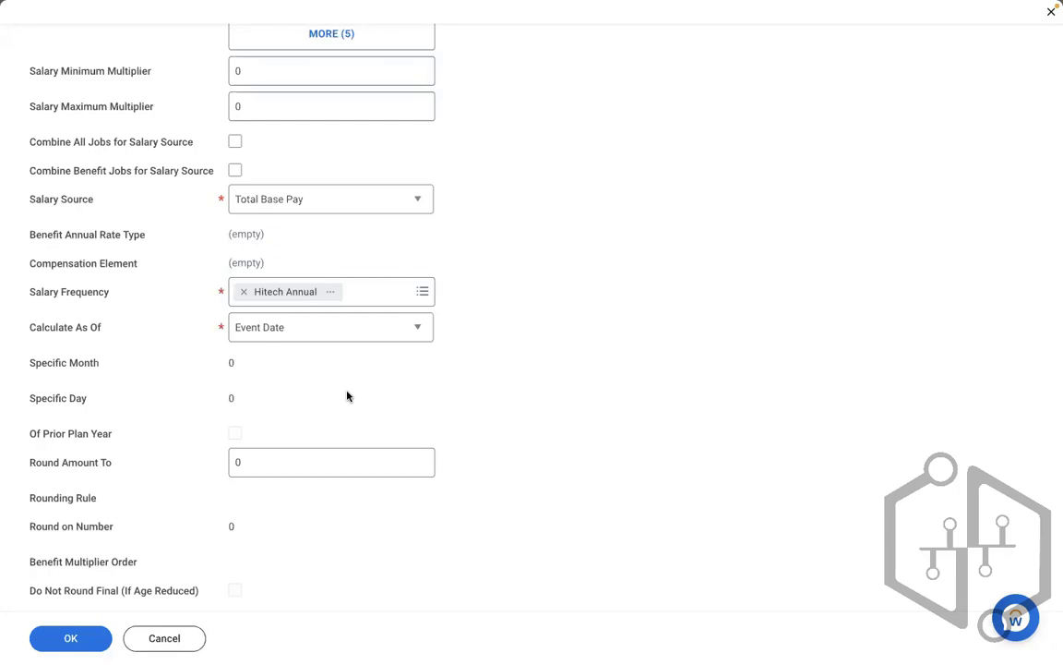
# Set the Round Amount To value to 0.5.
pyautogui.click(256, 463)
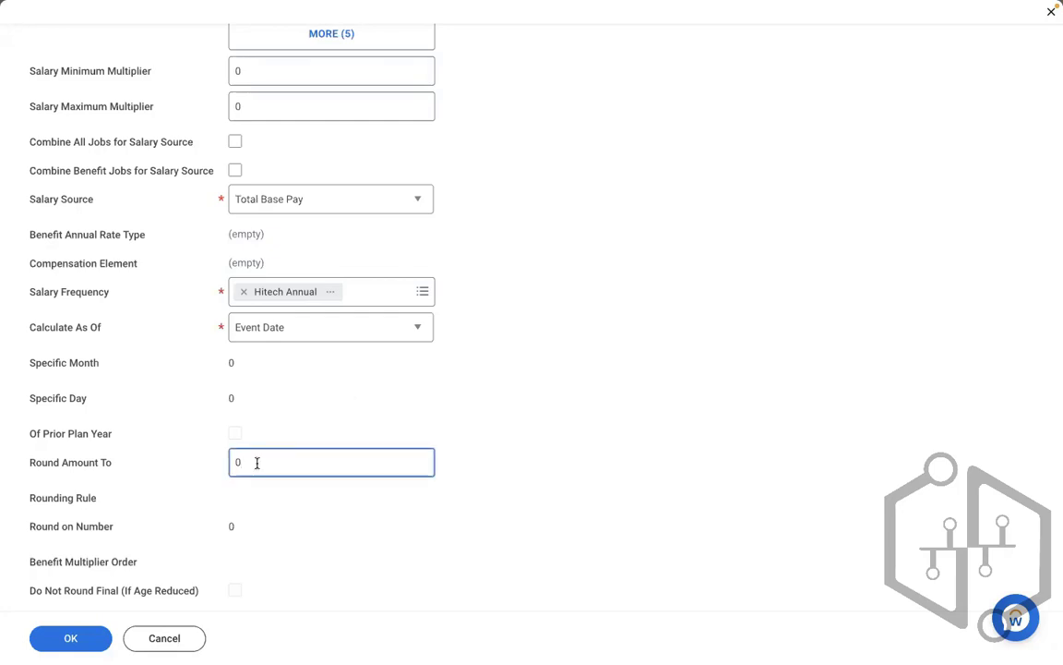
pyautogui.press('BackSpace')
pyautogui.write('0.5')
pyautogui.click(347, 386)
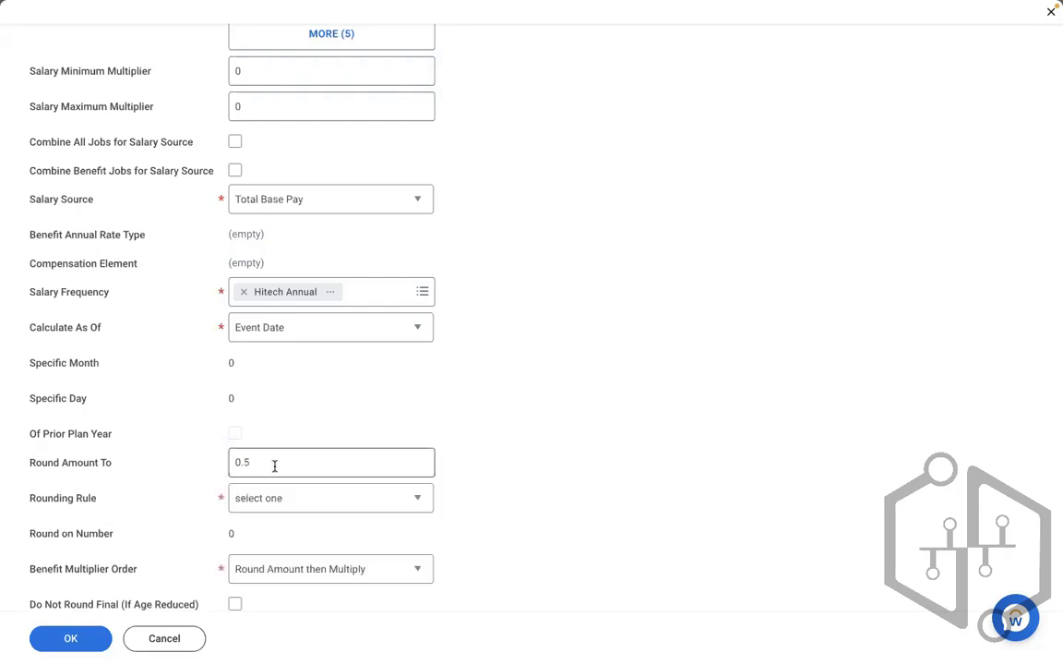
# Replace the Round Amount To value with 1.
pyautogui.click(274, 467)
pyautogui.press('BackSpace')
pyautogui.press('BackSpace')
pyautogui.press('BackSpace')
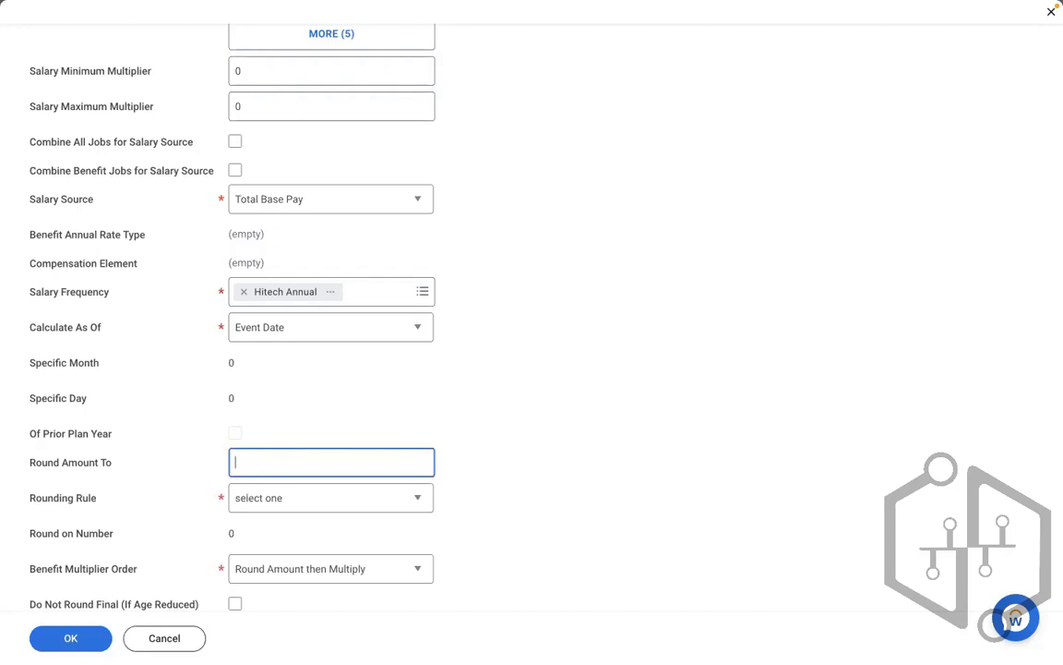
pyautogui.write('1')
pyautogui.click(598, 382)
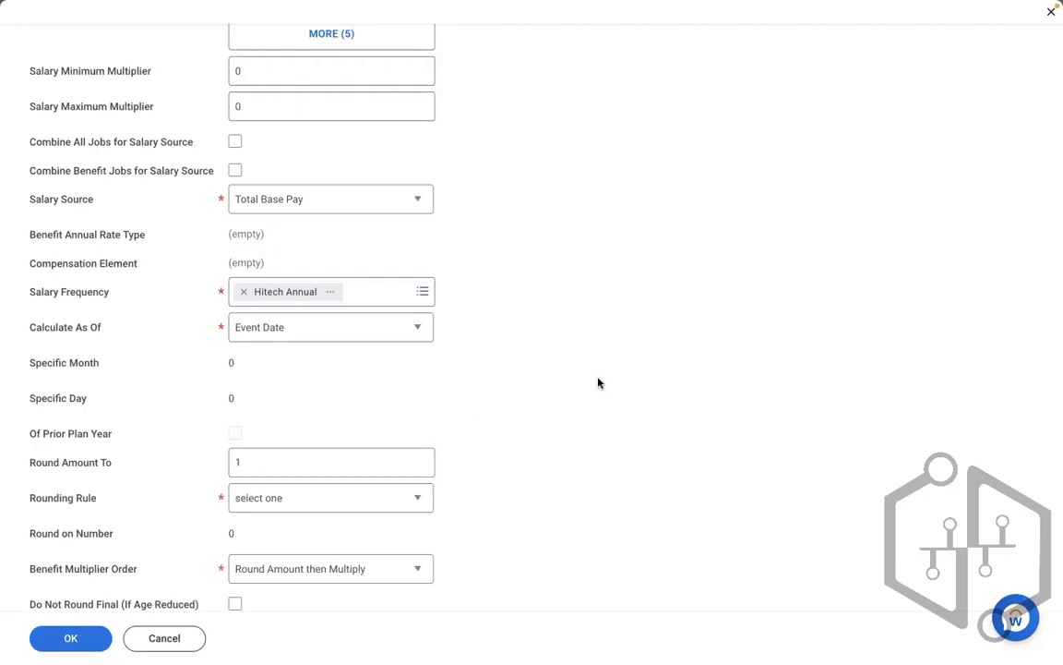
# Set the Rounding Rule to Round Up and open the Benefit Multiplier Order choices.
pyautogui.click(355, 498)
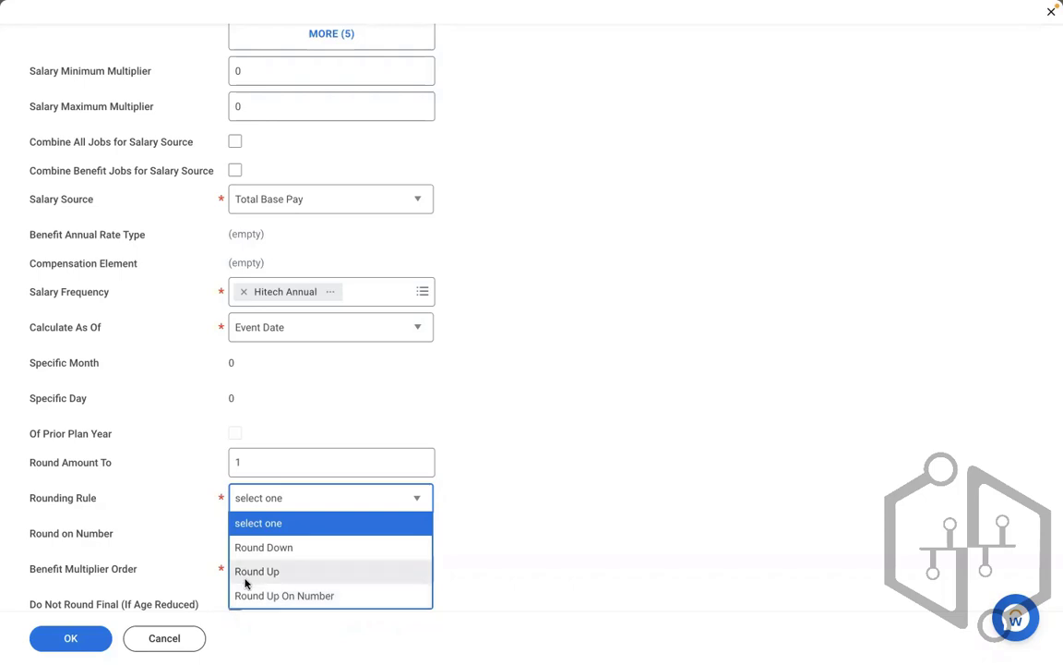
pyautogui.click(246, 573)
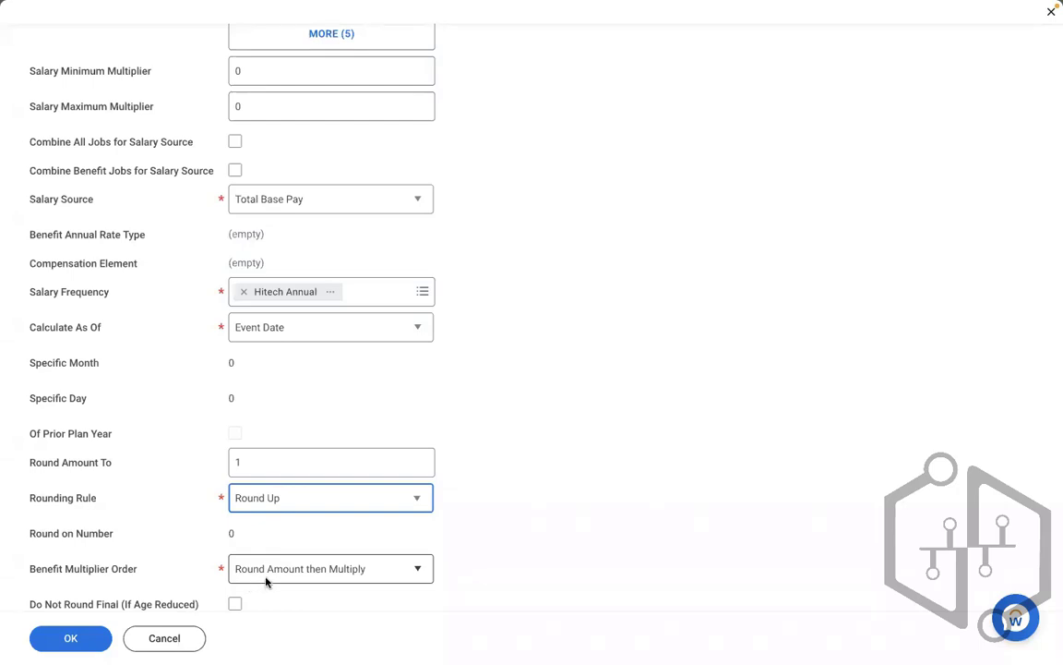
pyautogui.click(265, 578)
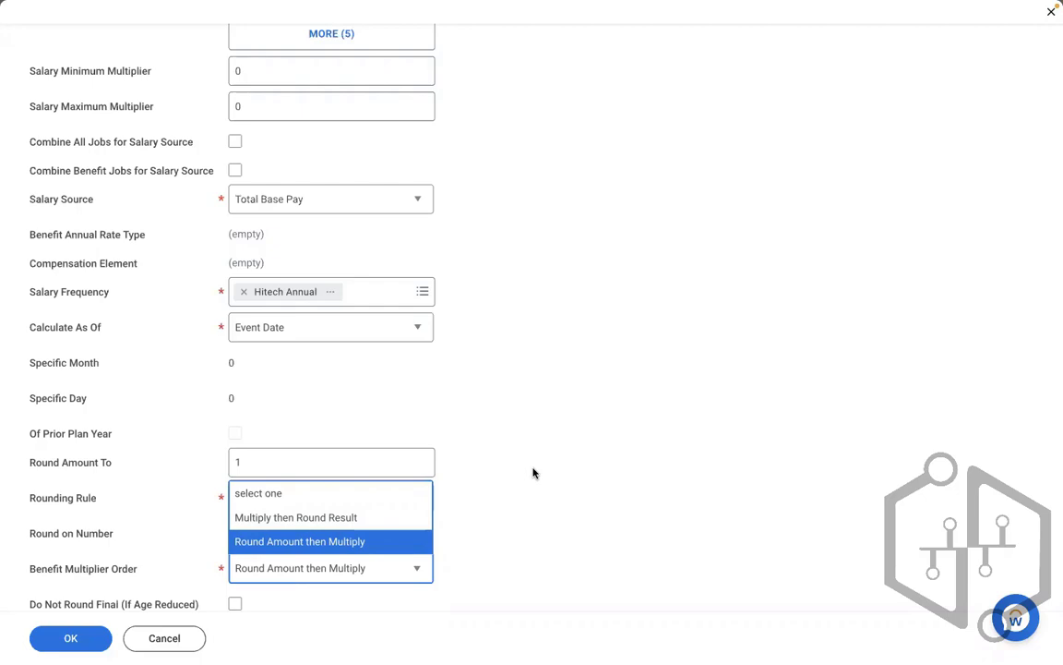
# In the Word notes, insert blank lines below the 10000 - 50000 example and add the rounding example "9999 +1= 1000".
pyautogui.hotkey('ctrl', 'Left')
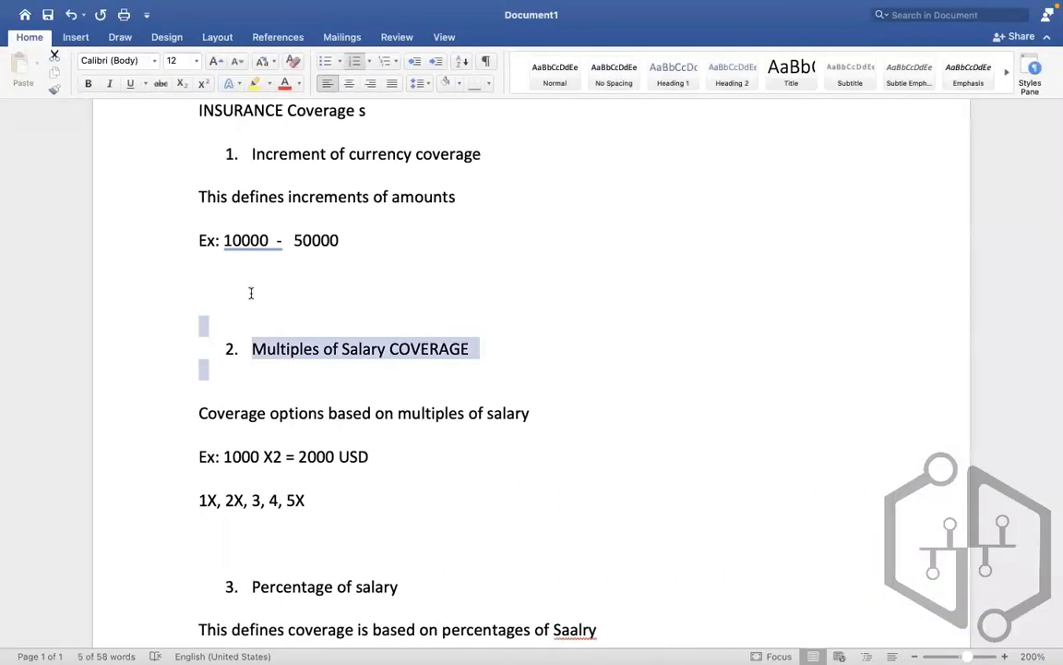
pyautogui.click(233, 271)
pyautogui.press('Return')
pyautogui.press('Return')
pyautogui.press('Return')
pyautogui.press('Return')
pyautogui.press('Return')
pyautogui.press('Return')
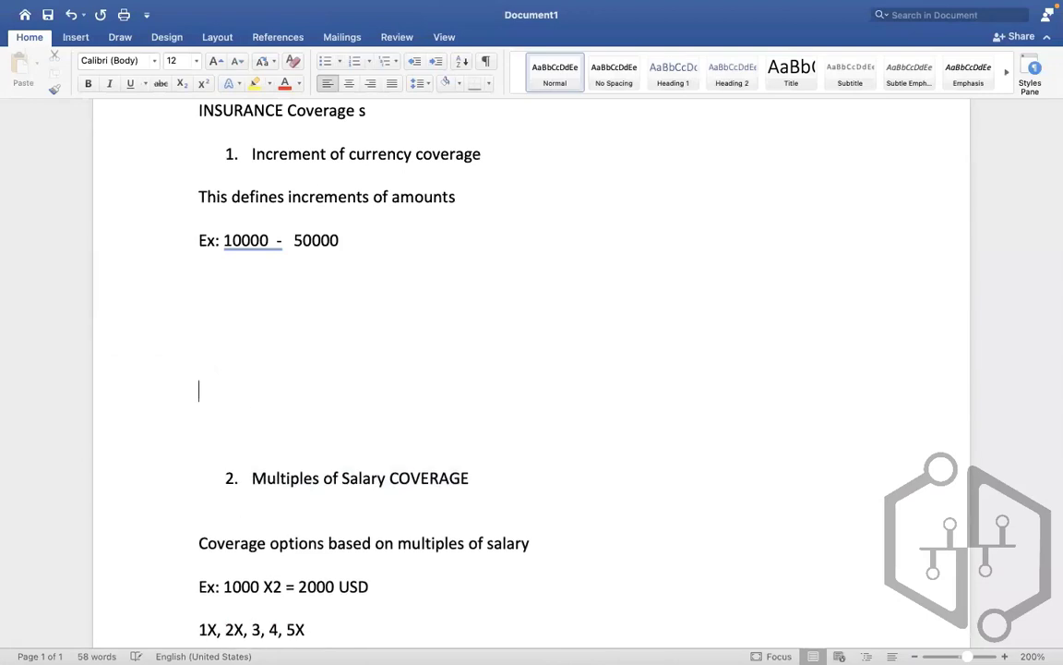
pyautogui.click(239, 332)
pyautogui.write('9999 +1= 1000')
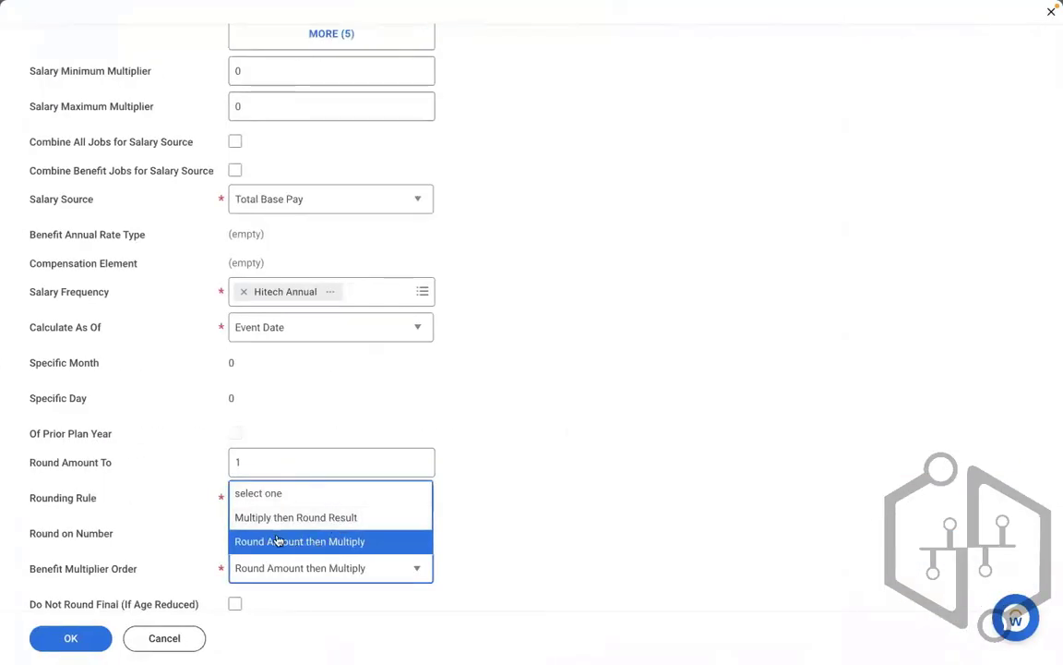
# Return to the Workday form, keep Round Amount then Multiply, and set the Rounding Rule to Round Down.
pyautogui.click(311, 509)
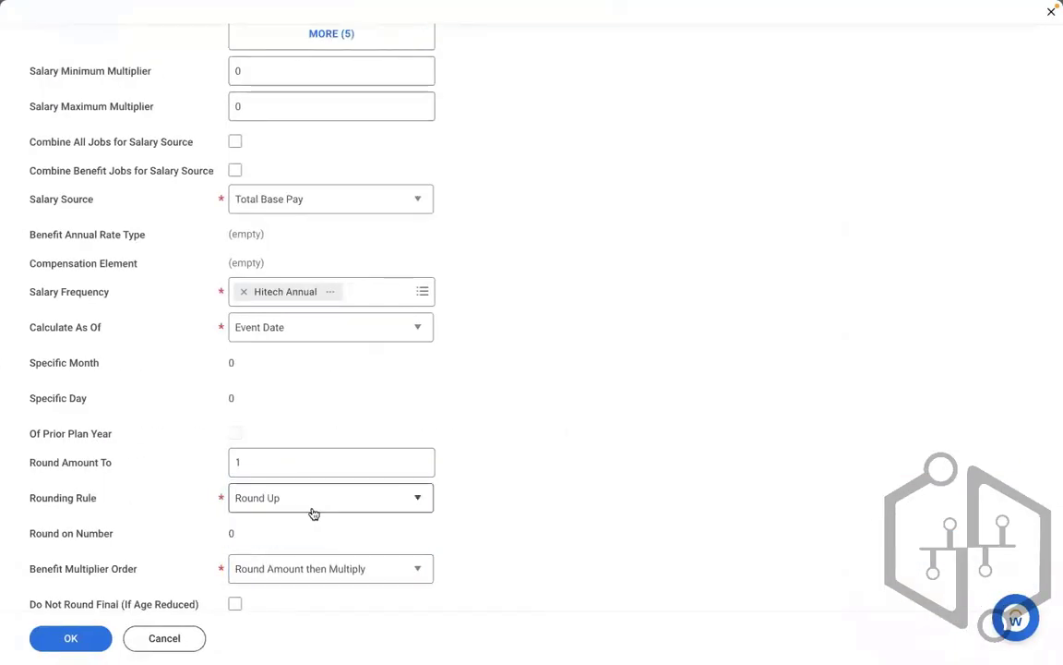
pyautogui.click(314, 510)
pyautogui.click(286, 545)
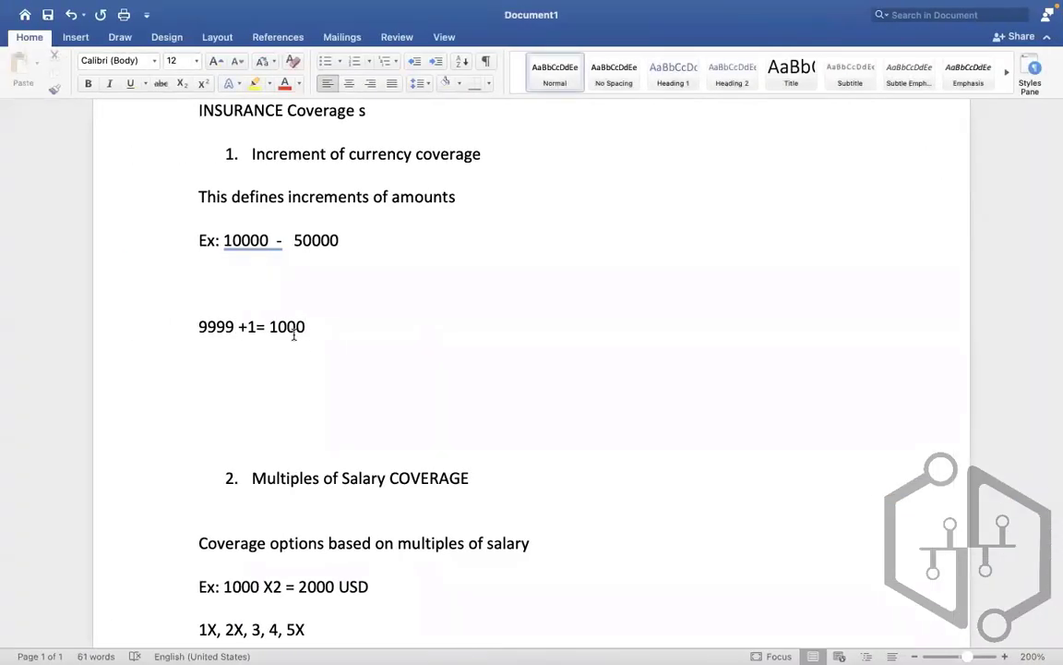
# Change the rounding example in the Word notes to "10001 = 1000" and switch back to the Workday form.
pyautogui.click(270, 327)
pyautogui.press('BackSpace')
pyautogui.press('BackSpace')
pyautogui.press('BackSpace')
pyautogui.press('BackSpace')
pyautogui.press('BackSpace')
pyautogui.press('BackSpace')
pyautogui.press('BackSpace')
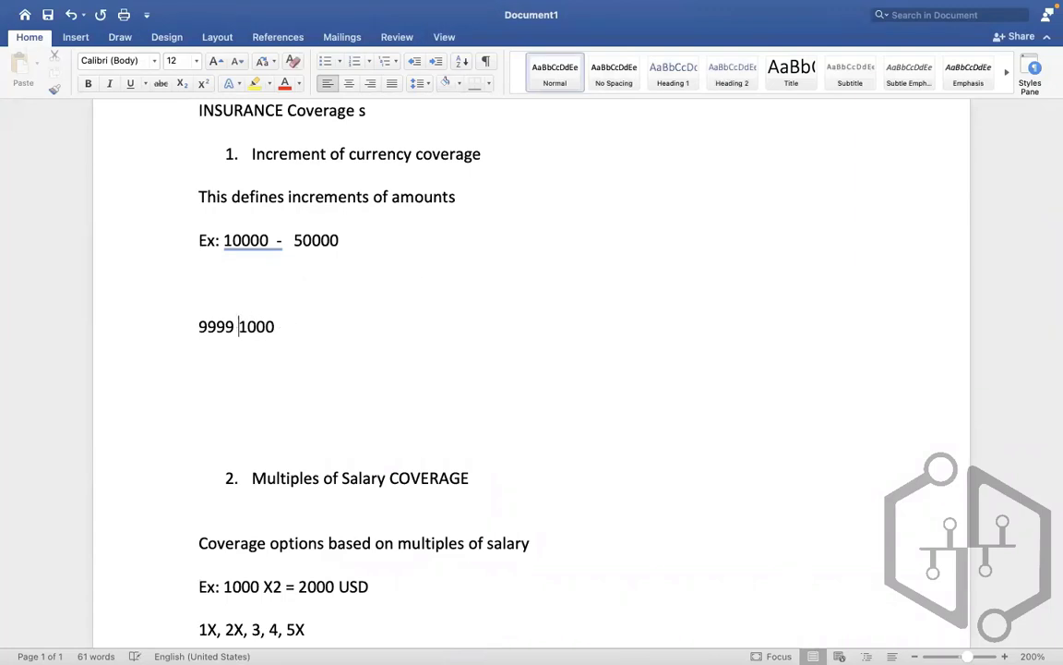
pyautogui.press('BackSpace')
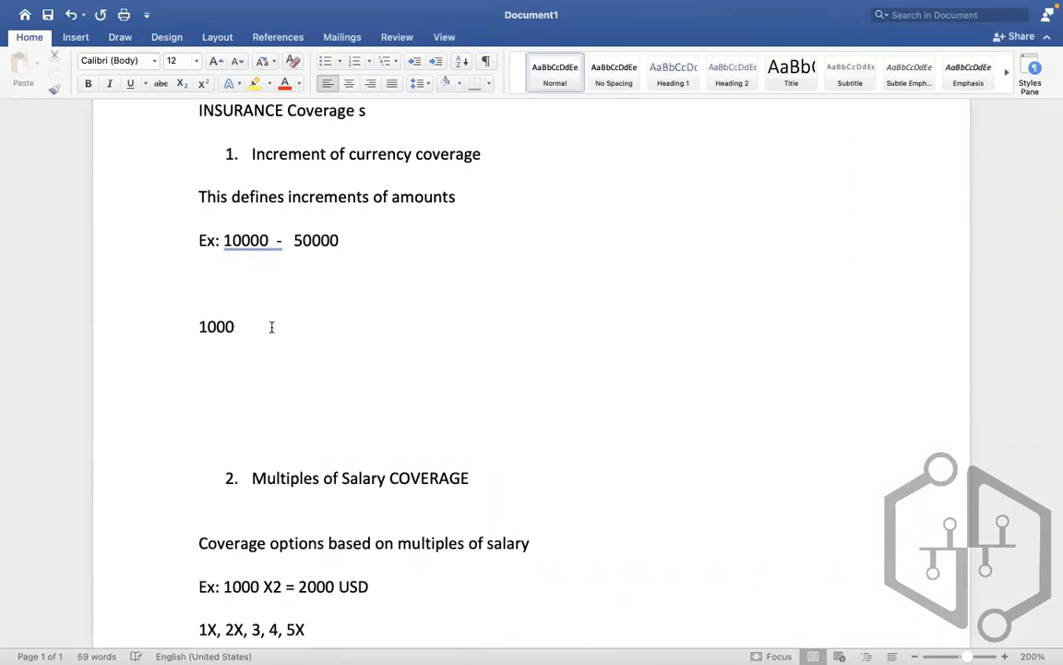
pyautogui.click(261, 328)
pyautogui.write('1 = 1000')
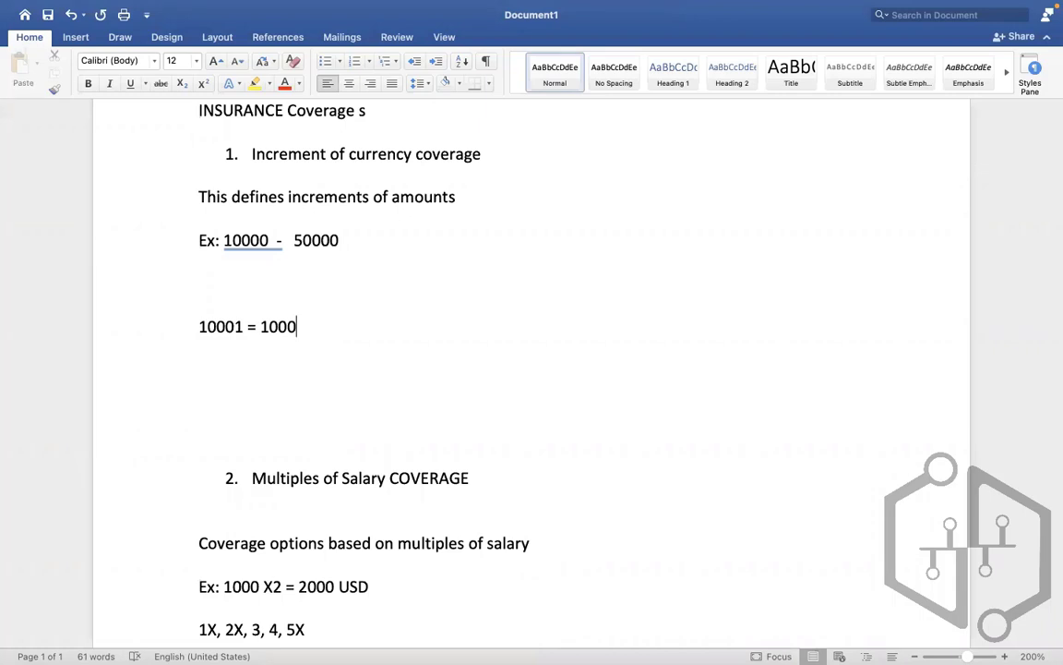
pyautogui.hotkey('ctrl', 'Right')
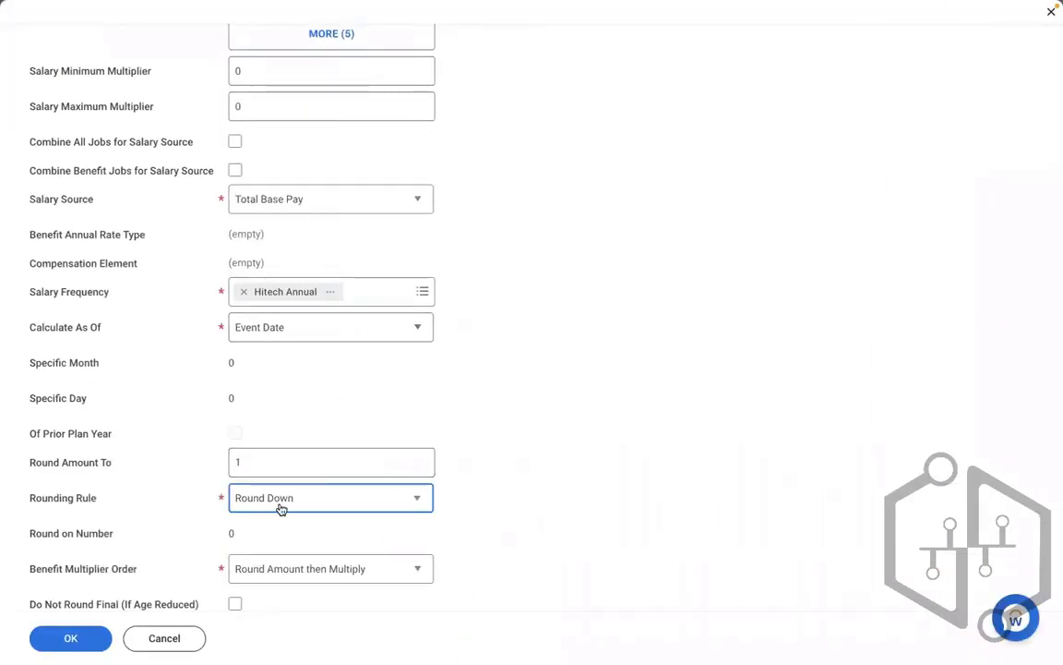
# Set the Rounding Rule to Round Up On Number with Round on Number 99, keeping Round Amount then Multiply as the Benefit Multiplier Order.
pyautogui.click(281, 508)
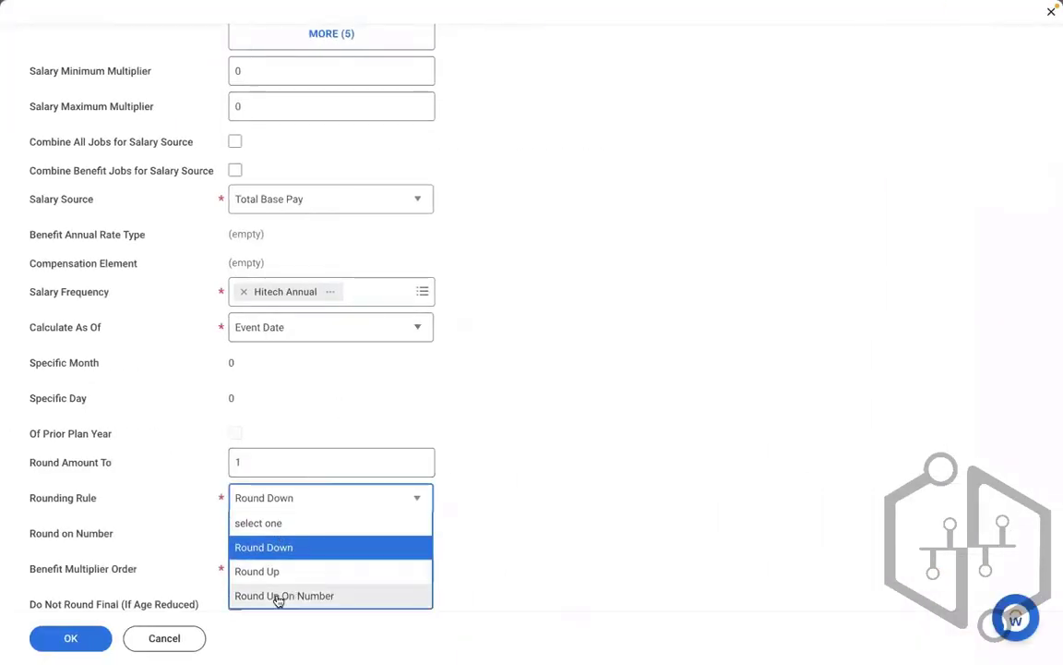
pyautogui.click(278, 597)
pyautogui.click(268, 536)
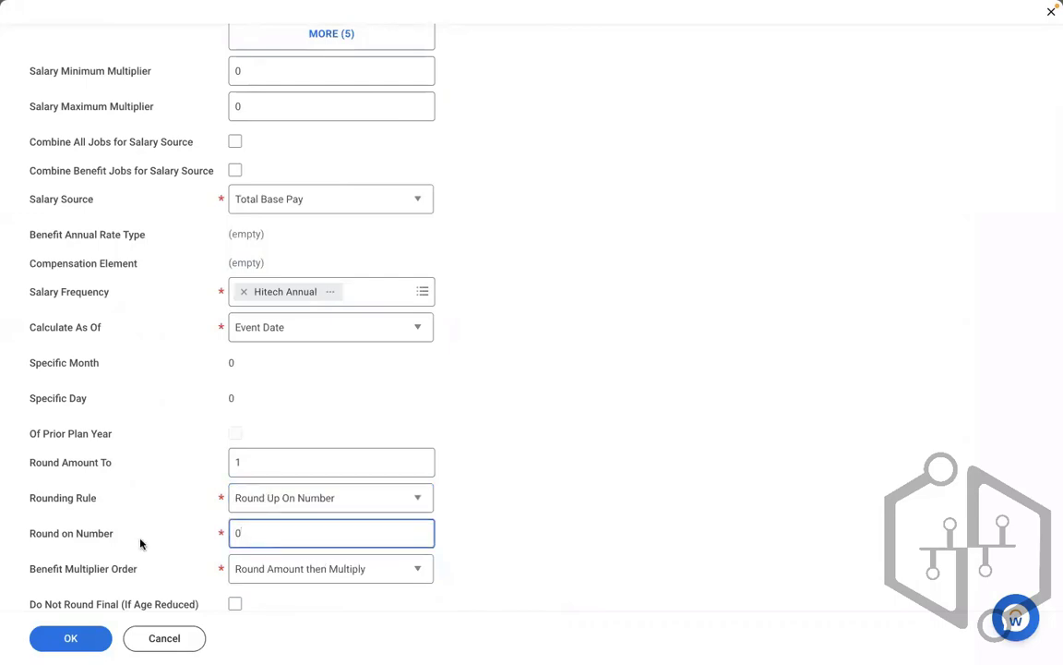
pyautogui.press('BackSpace')
pyautogui.write('99')
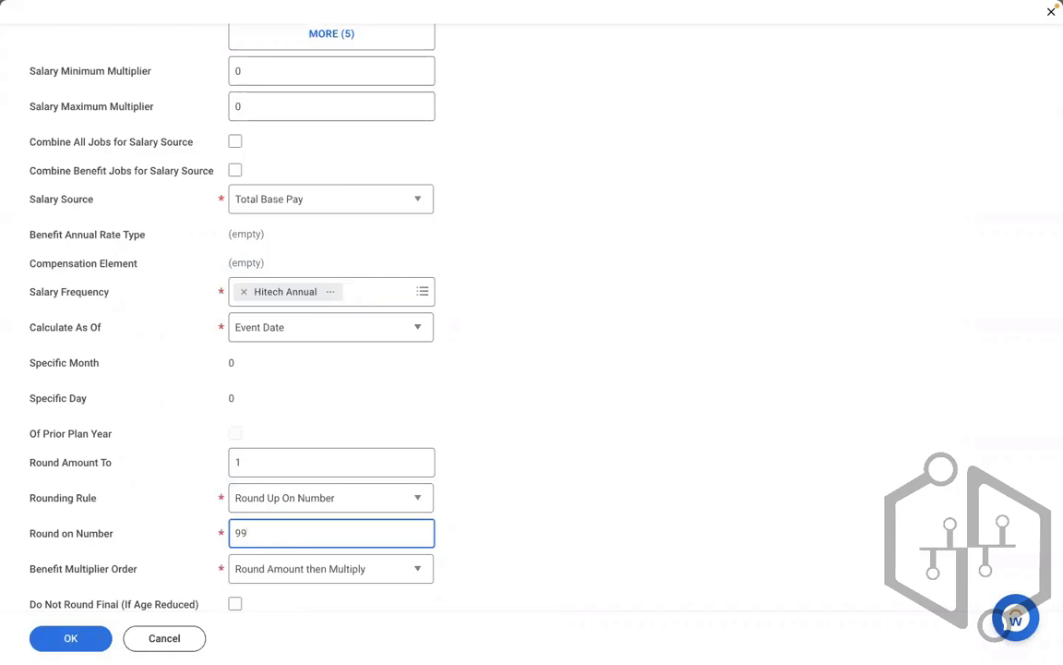
pyautogui.click(283, 570)
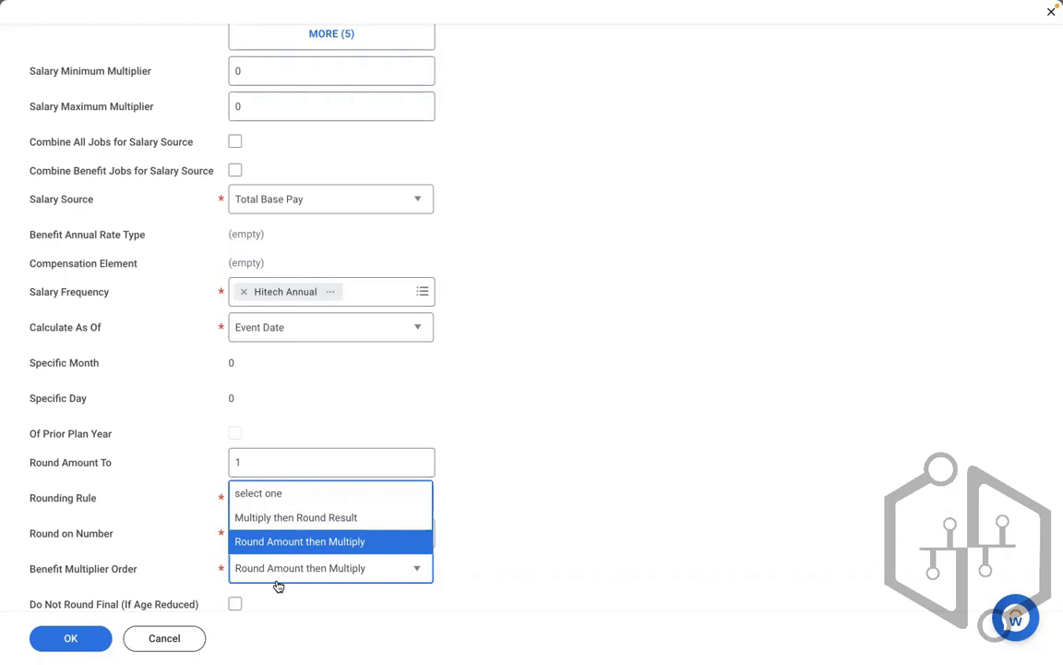
pyautogui.click(598, 449)
pyautogui.scroll(-1, 600, 450)
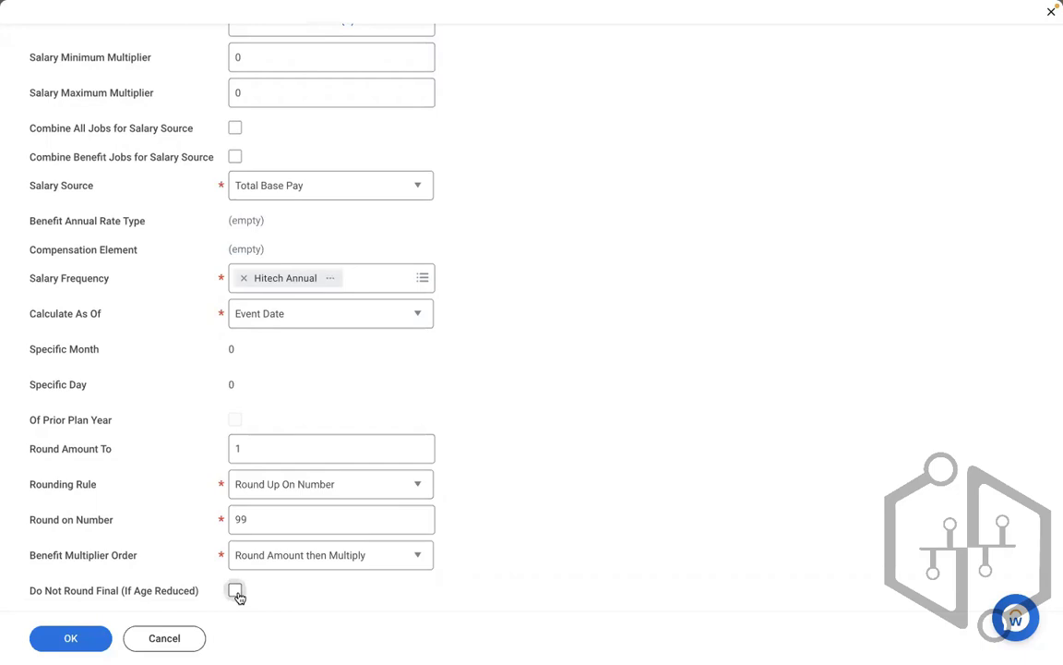
# Highlight the Increment of currency coverage heading in the Word notes, then return to Workday and submit the RMD - Coverage based on Currency form.
pyautogui.scroll(5, 610, 406)
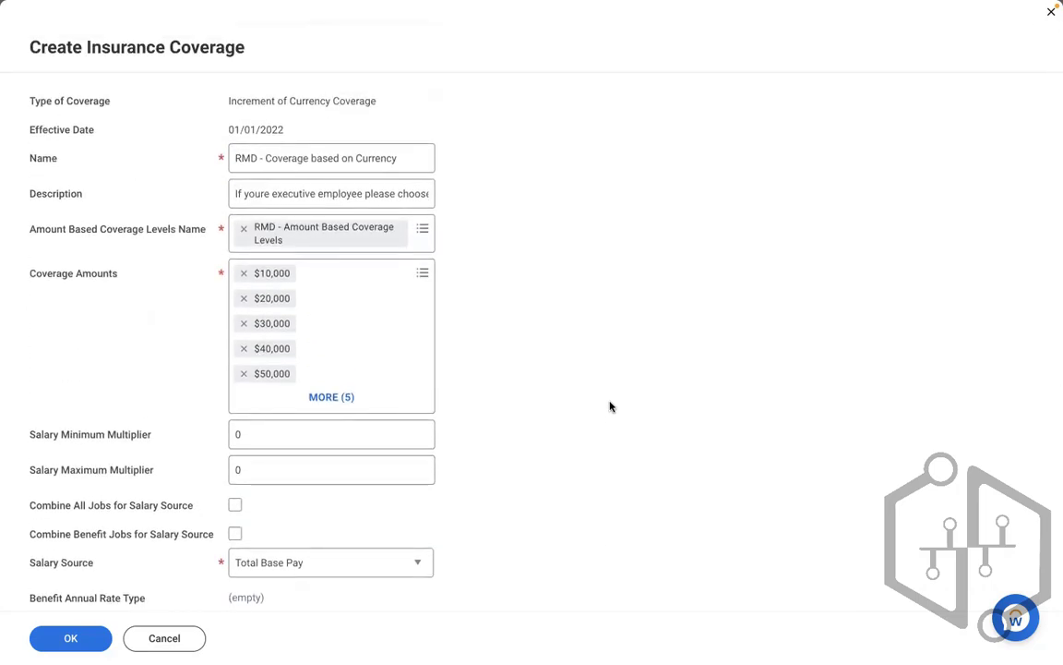
pyautogui.hotkey('ctrl', 'Left')
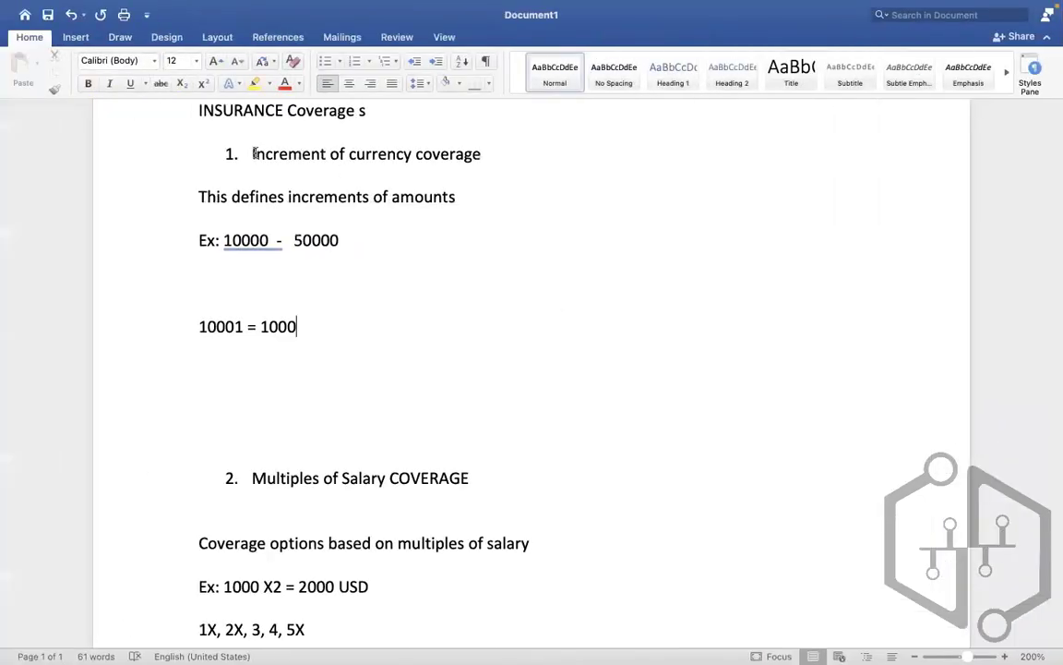
pyautogui.moveTo(254, 154); pyautogui.dragTo(549, 171)
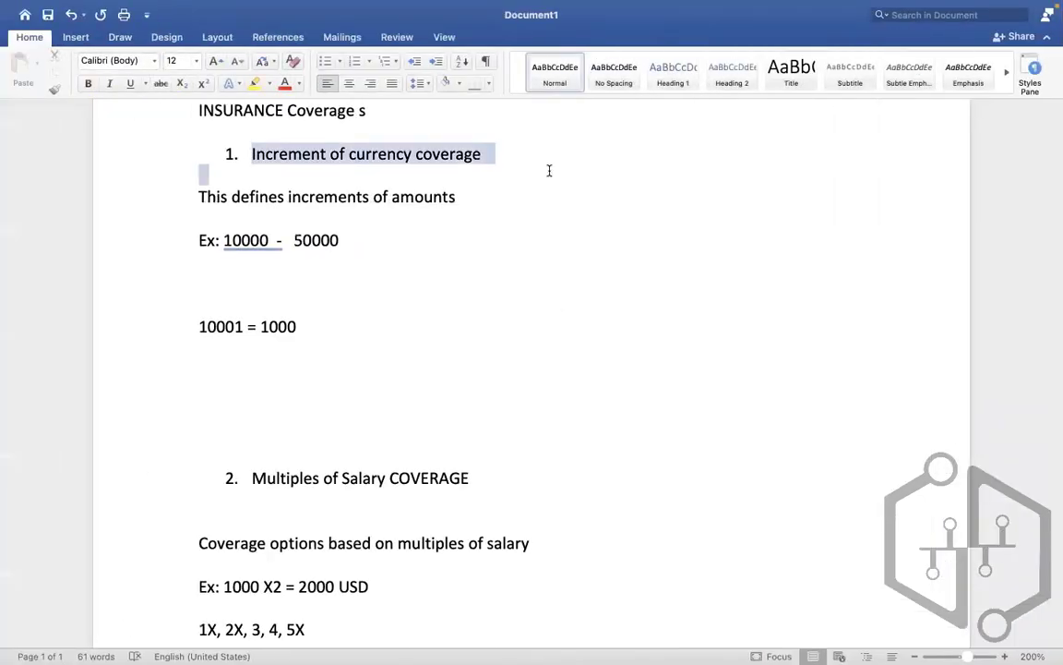
pyautogui.hotkey('ctrl', 'Right')
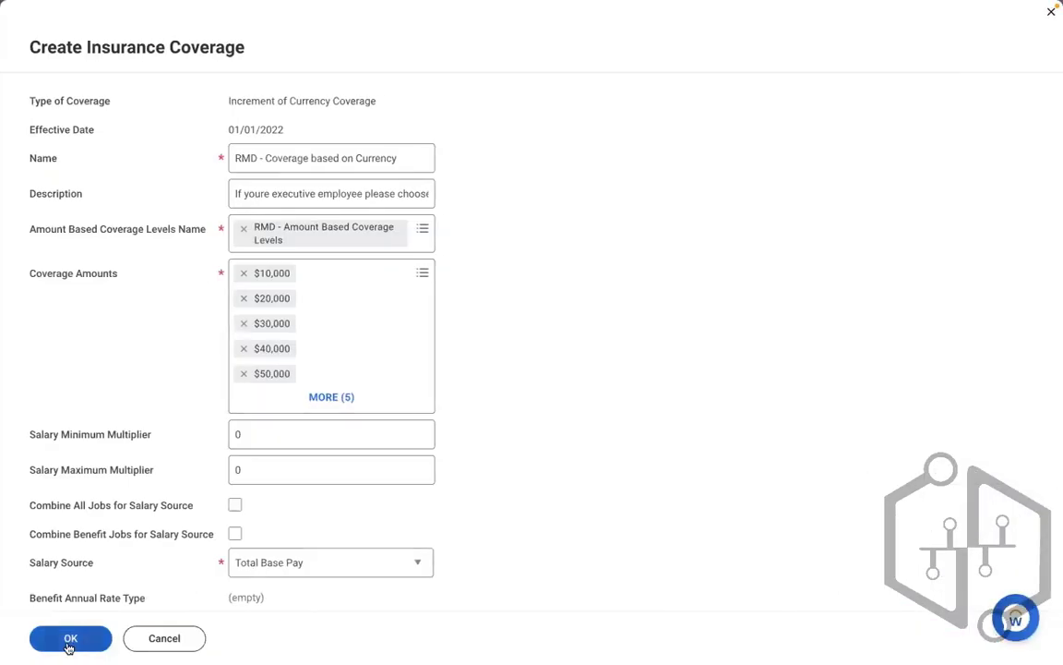
pyautogui.click(71, 638)
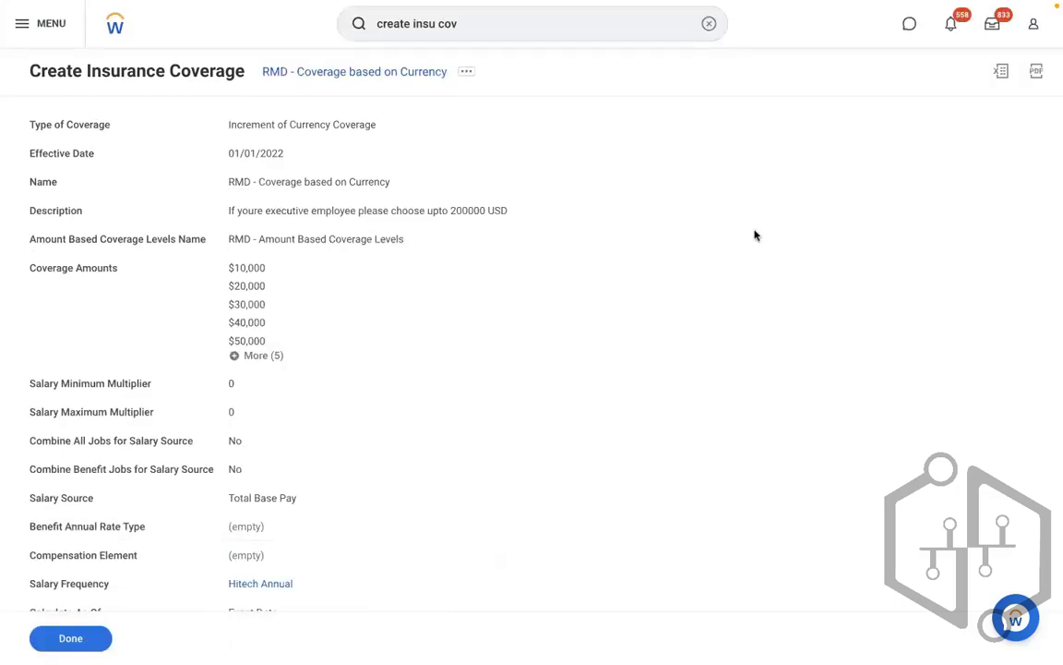
# Switch to the Word notes and highlight the Multiples of Salary COVERAGE heading to examine its example multiples.
pyautogui.hotkey('ctrl', 'Left')
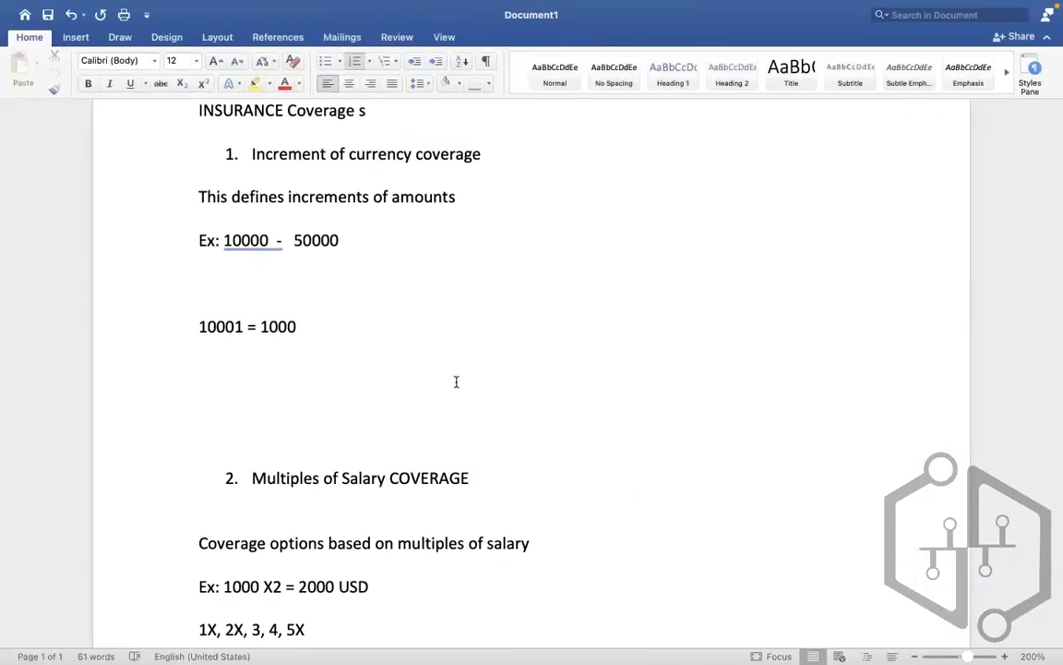
pyautogui.click(457, 382)
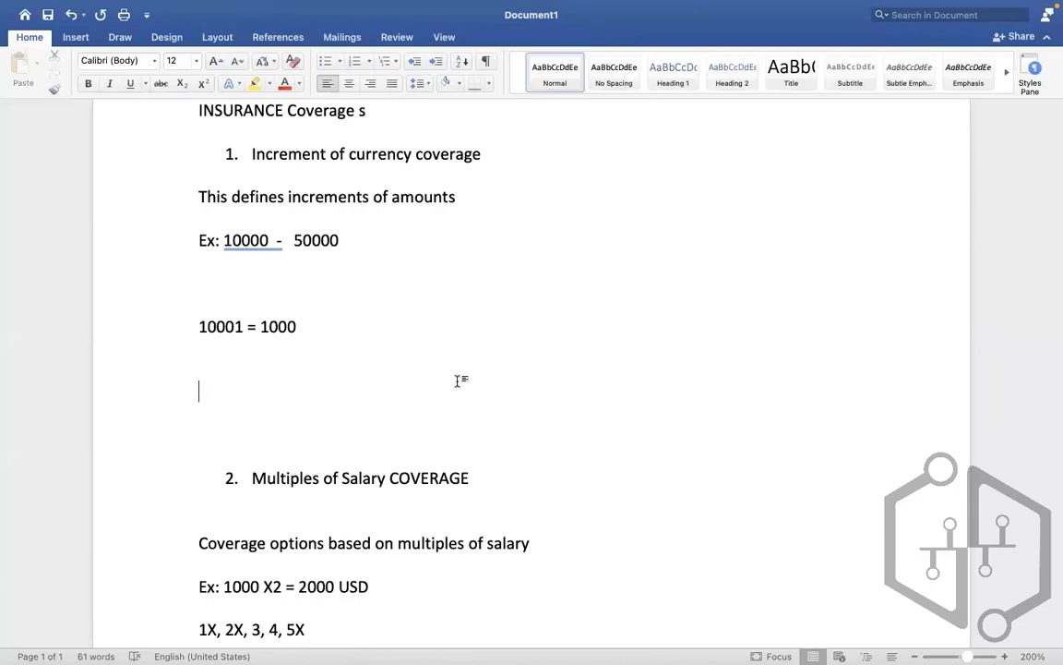
pyautogui.moveTo(469, 474); pyautogui.dragTo(295, 478)
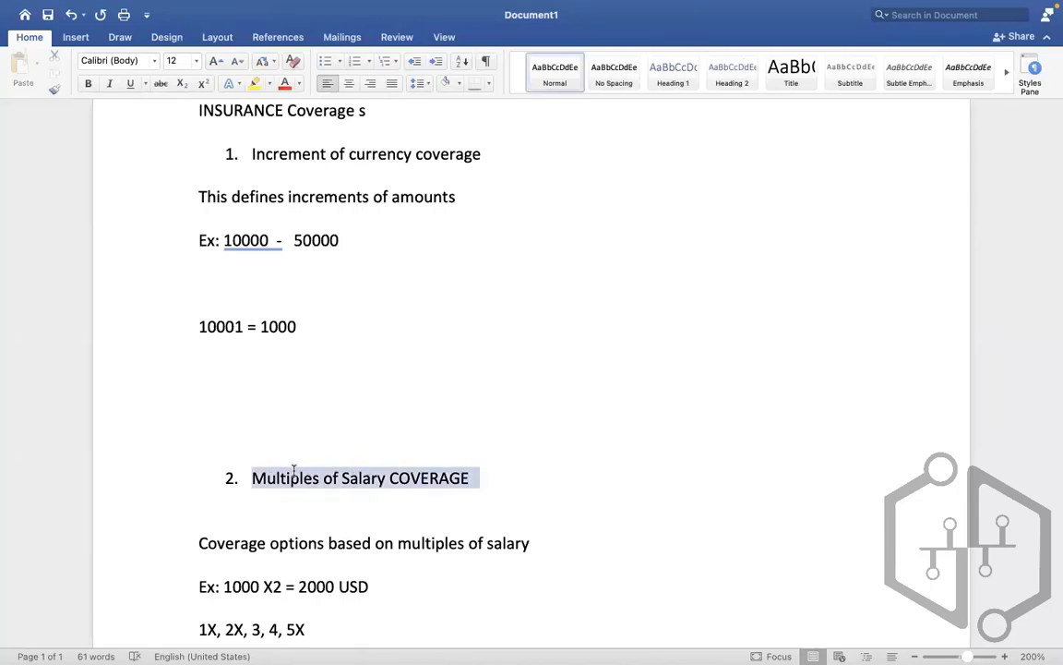
pyautogui.click(246, 622)
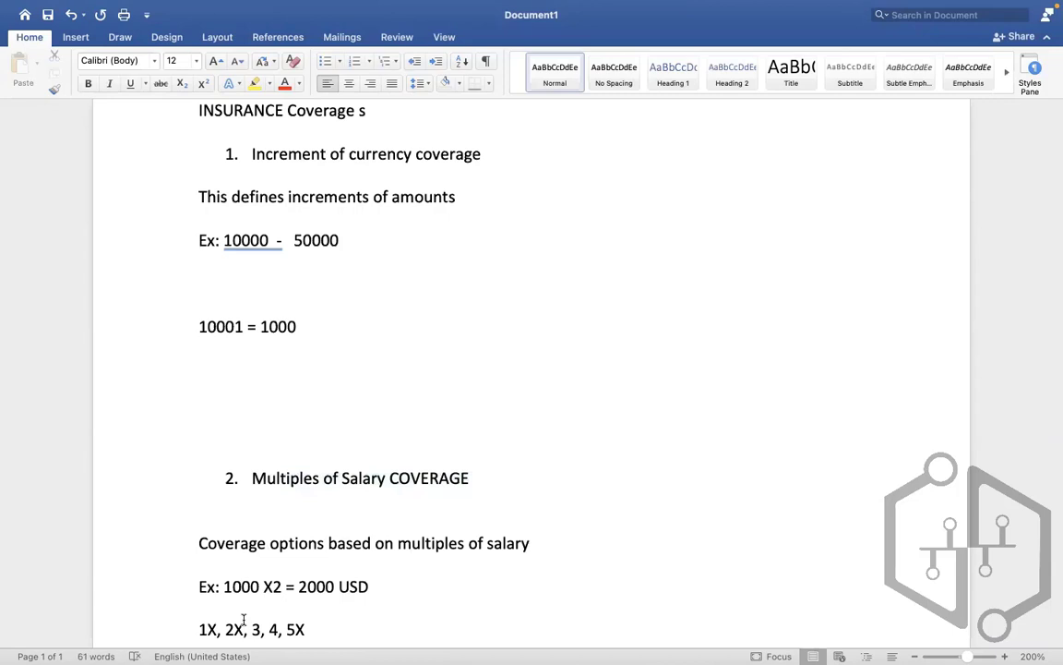
# Switch back to Workday, start another Create Insurance Coverage task, and set its effective date to 01/01/2022.
pyautogui.hotkey('ctrl', 'Right')
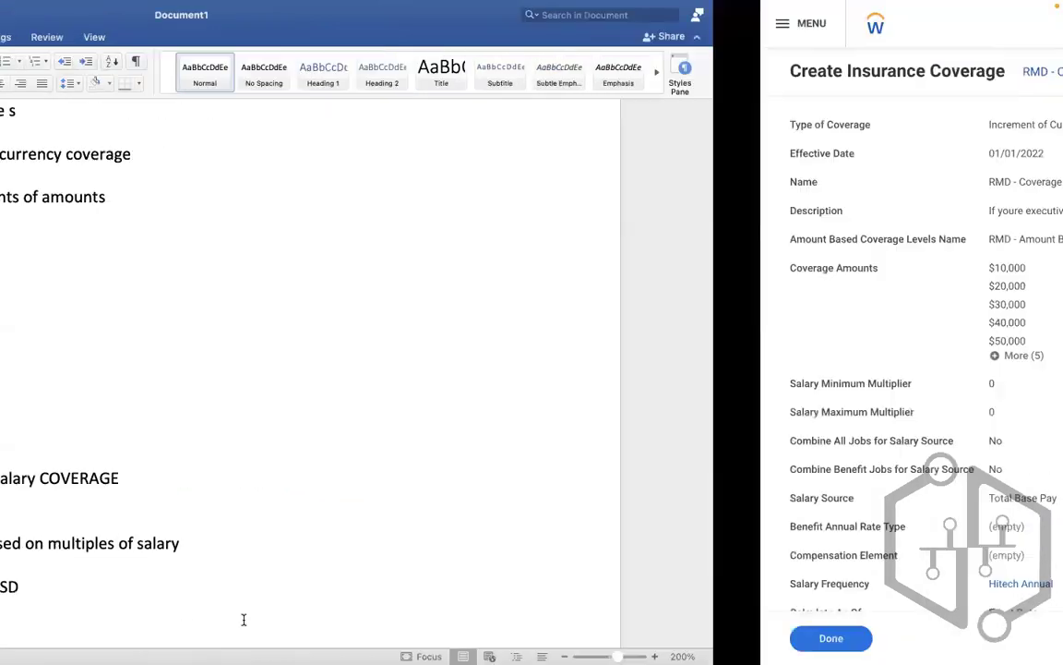
pyautogui.click(704, 29)
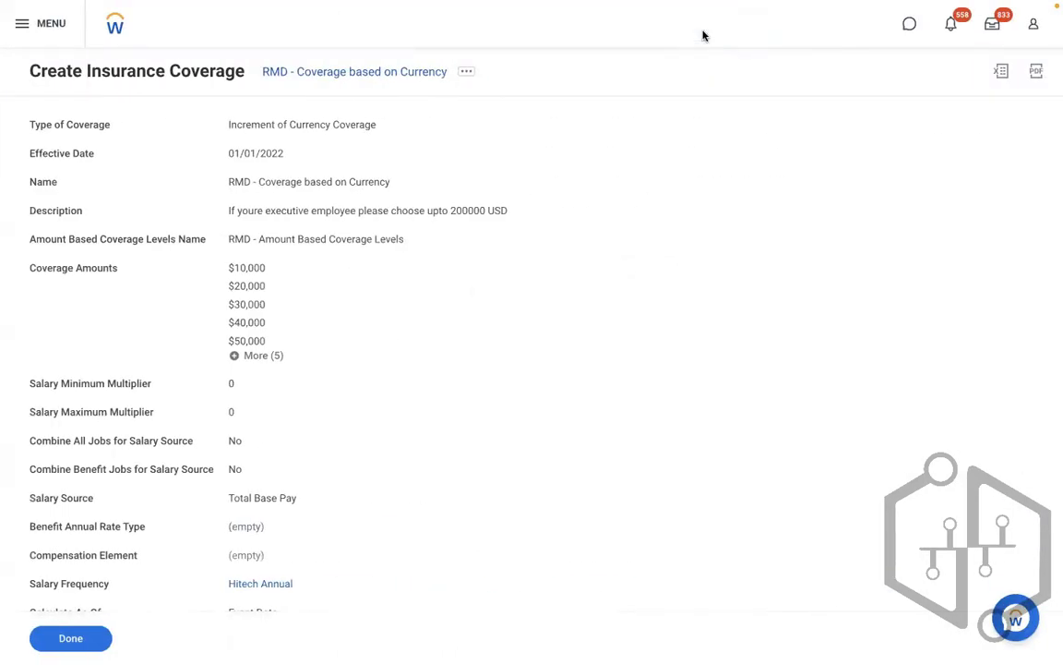
pyautogui.click(702, 32)
pyautogui.click(473, 92)
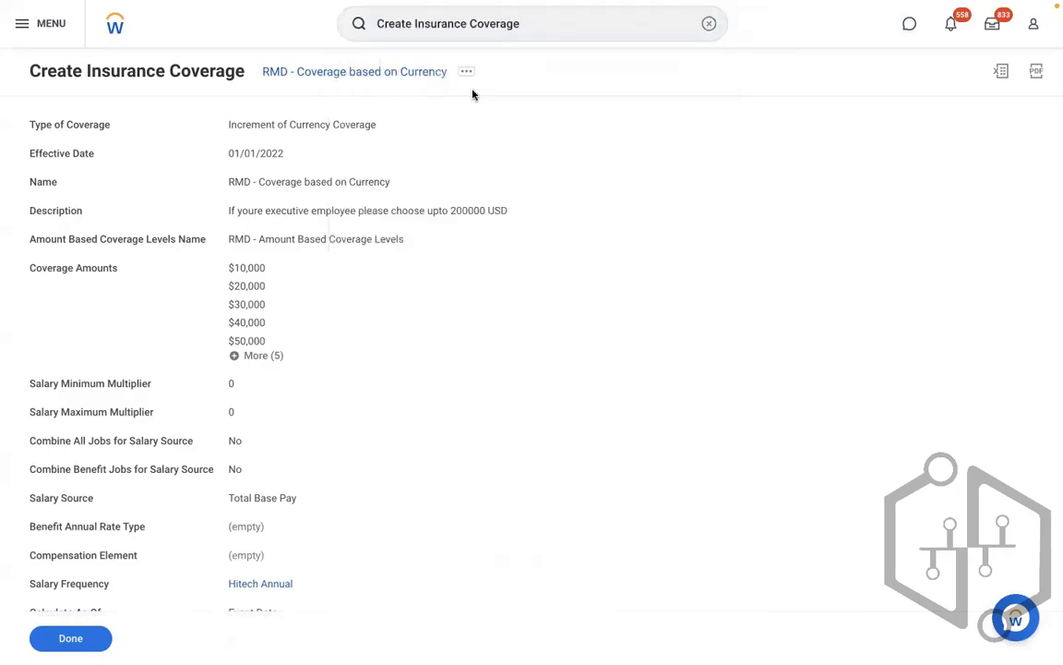
pyautogui.click(482, 190)
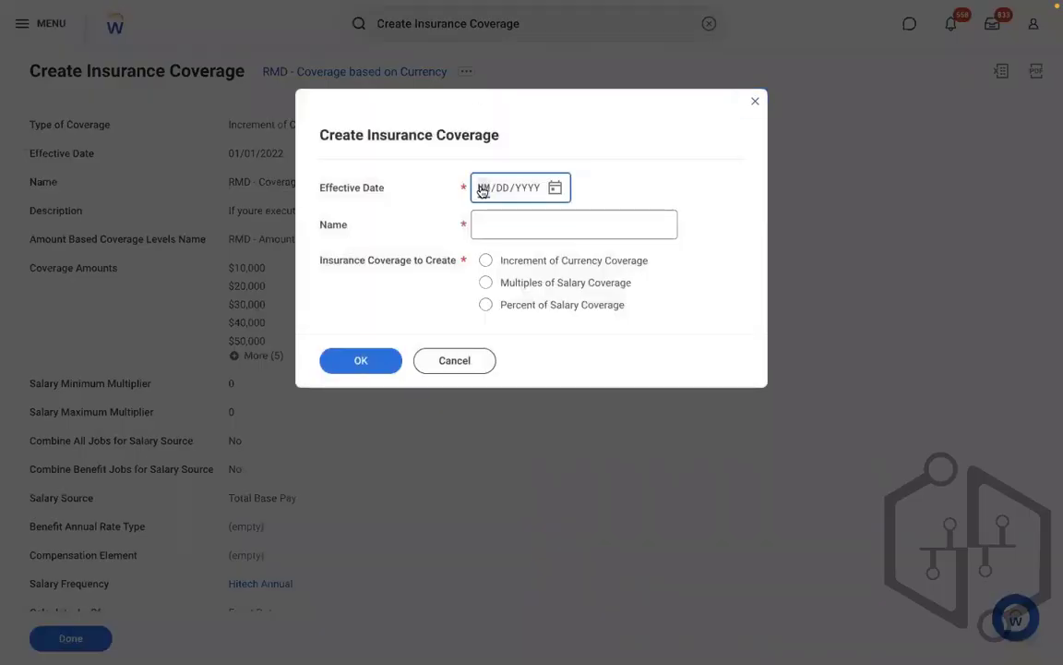
pyautogui.write('01012022')
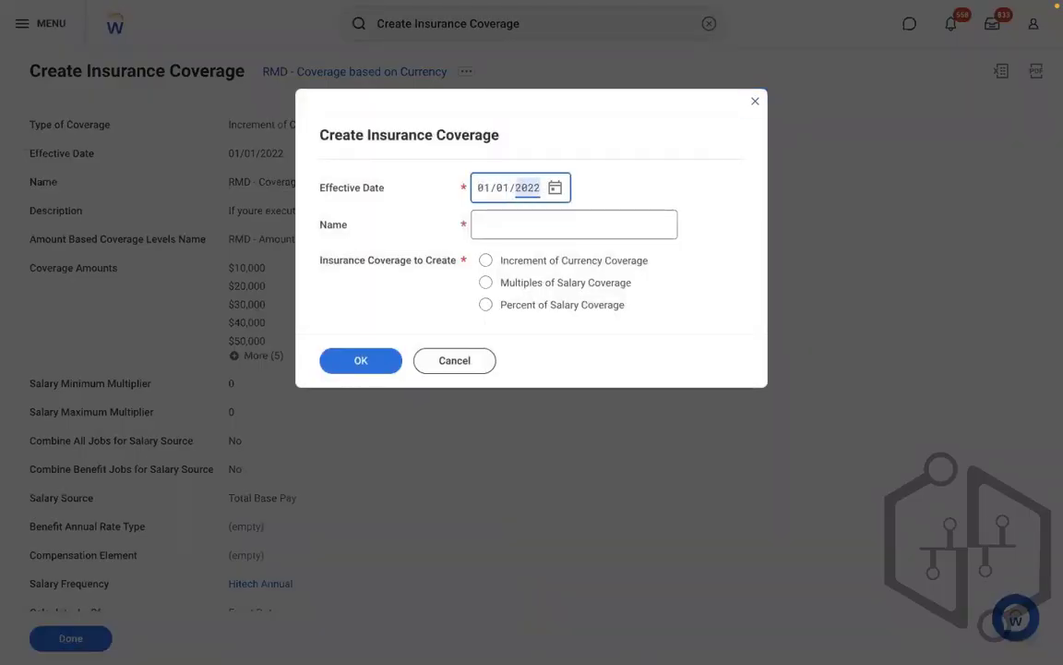
# Name the coverage "RMD - Multiplies of Salary Coverage", choose Multiples of Salary Coverage as the type, and continue to its detail form.
pyautogui.click(496, 221)
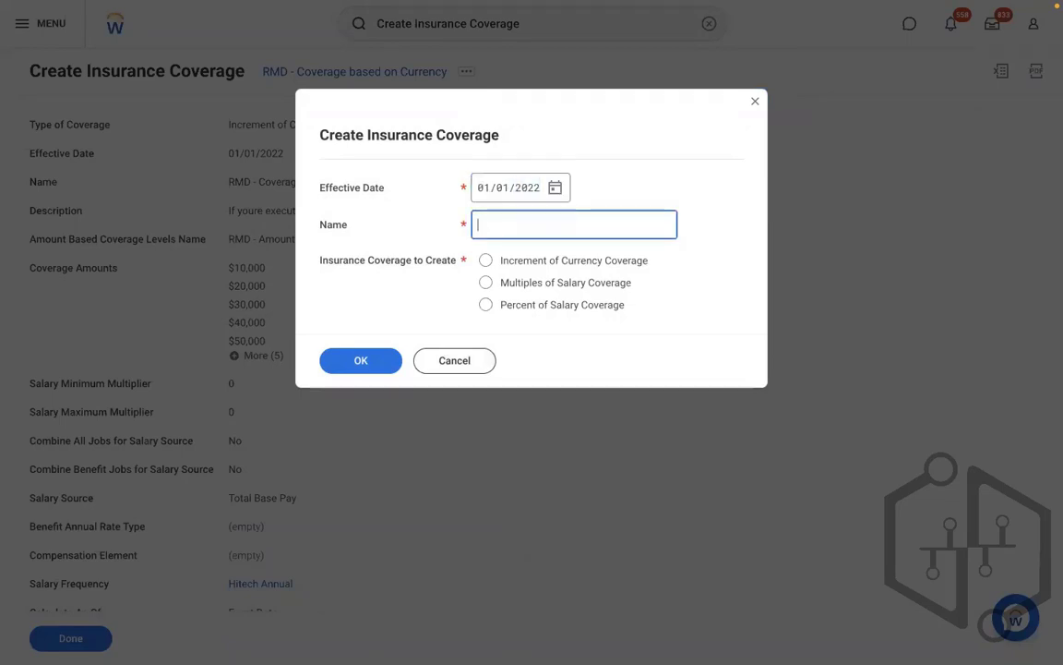
pyautogui.write('RMD - Multiplies ')
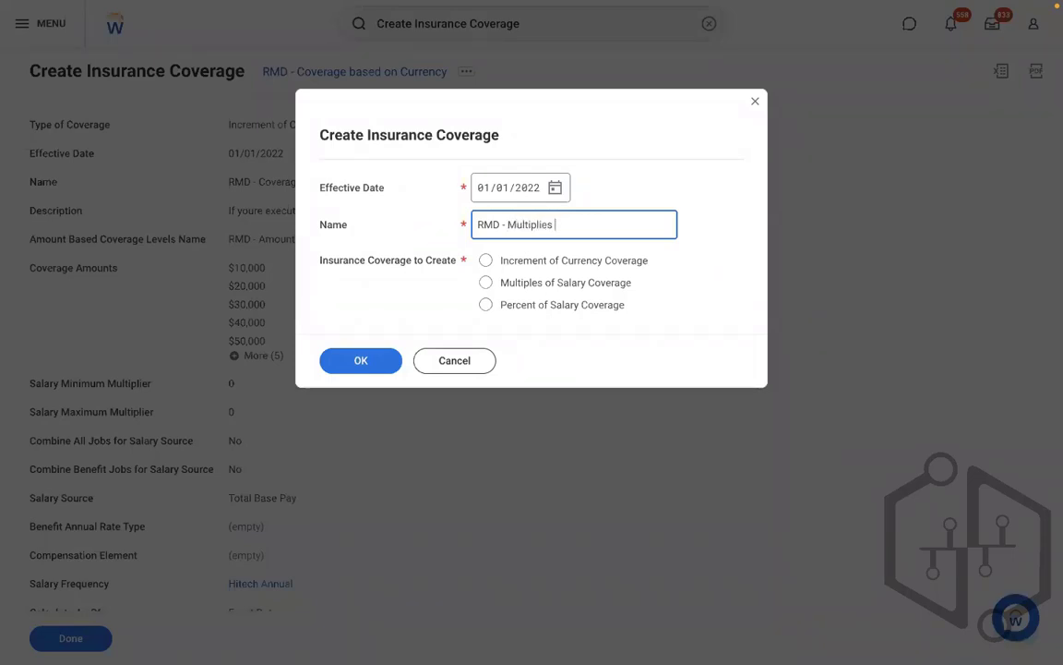
pyautogui.press('BackSpace')
pyautogui.press('BackSpace')
pyautogui.press('BackSpace')
pyautogui.press('BackSpace')
pyautogui.write('es of Salar')
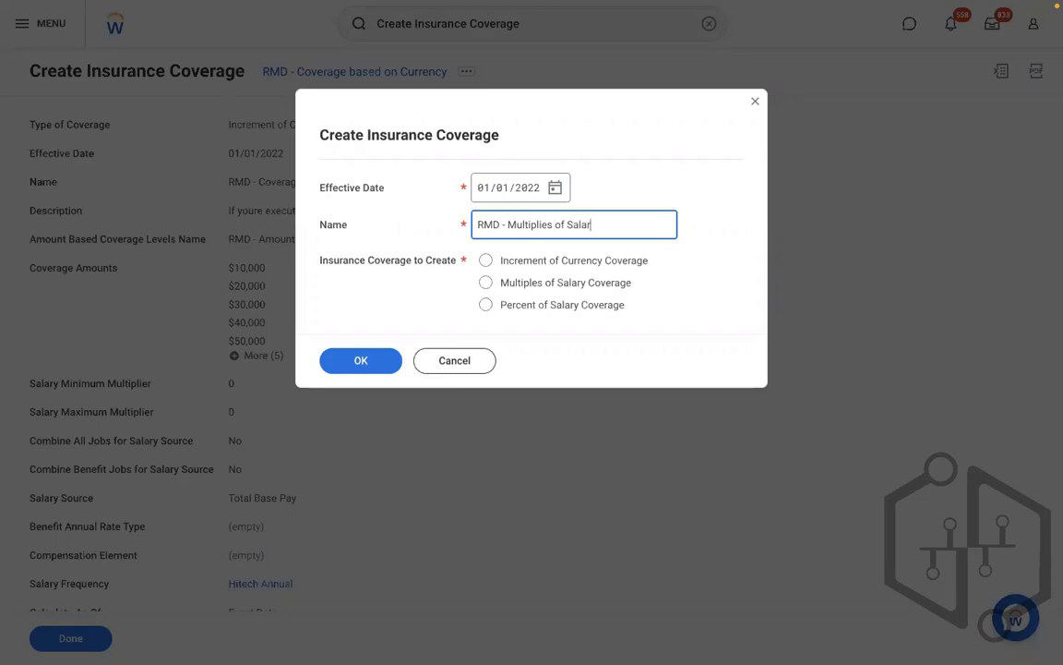
pyautogui.write('y Coverage')
pyautogui.click(527, 282)
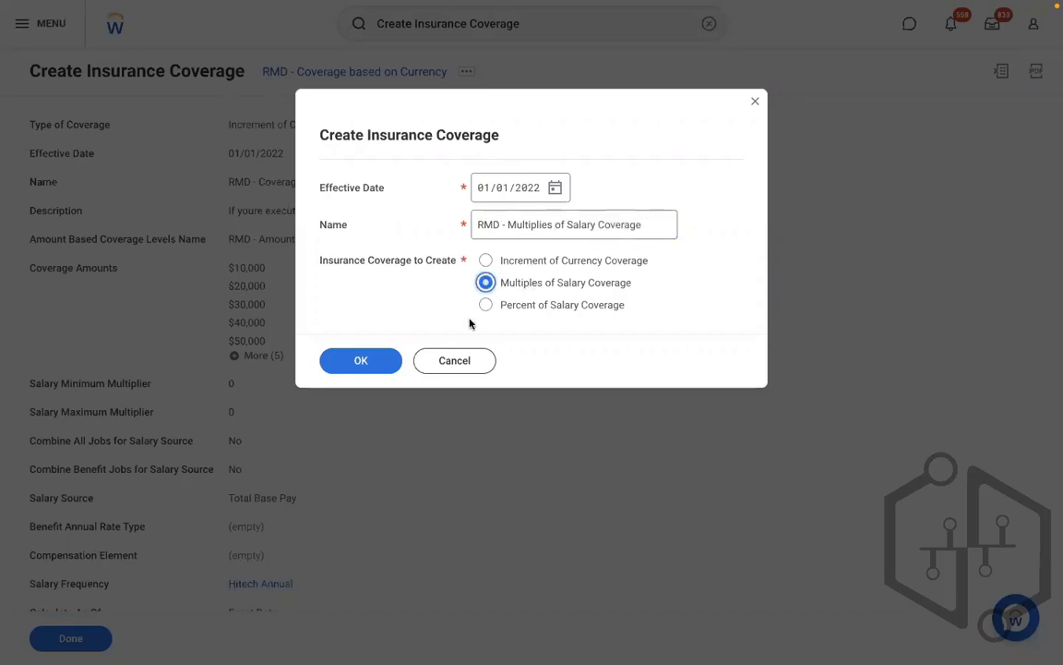
pyautogui.click(360, 367)
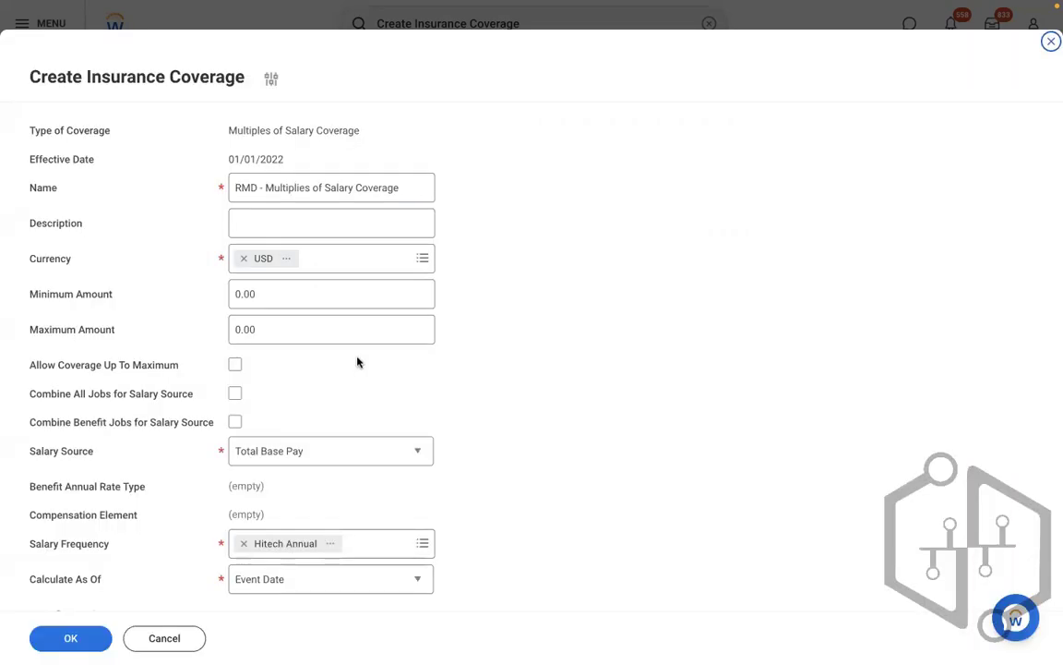
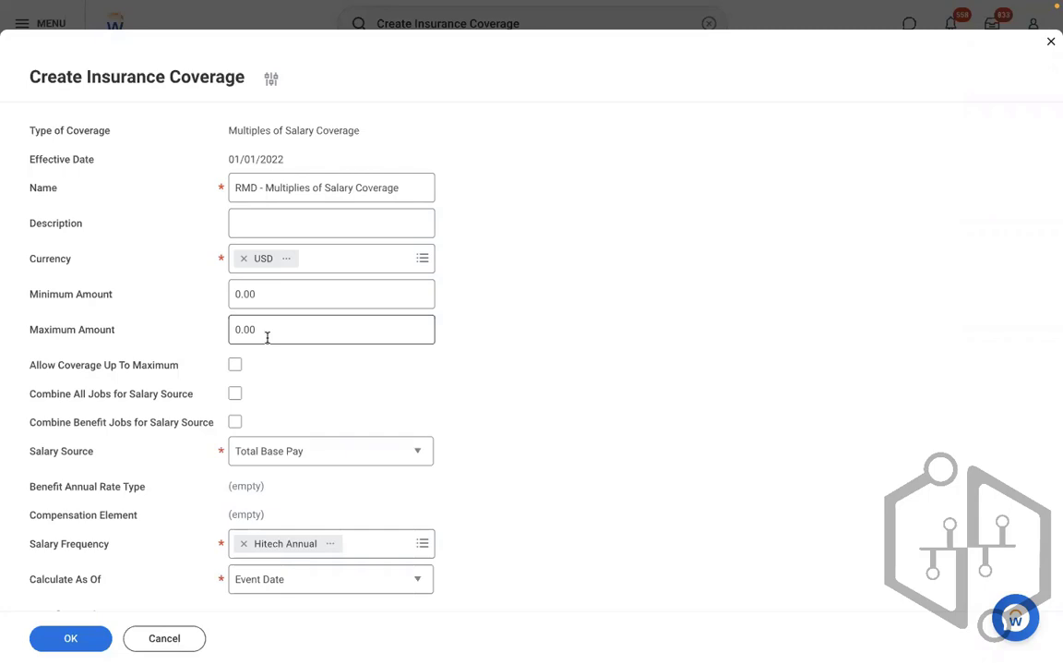
# Examine the Minimum Amount and Maximum Amount fields of the salary coverage form and compare them with the Word notes.
pyautogui.click(267, 337)
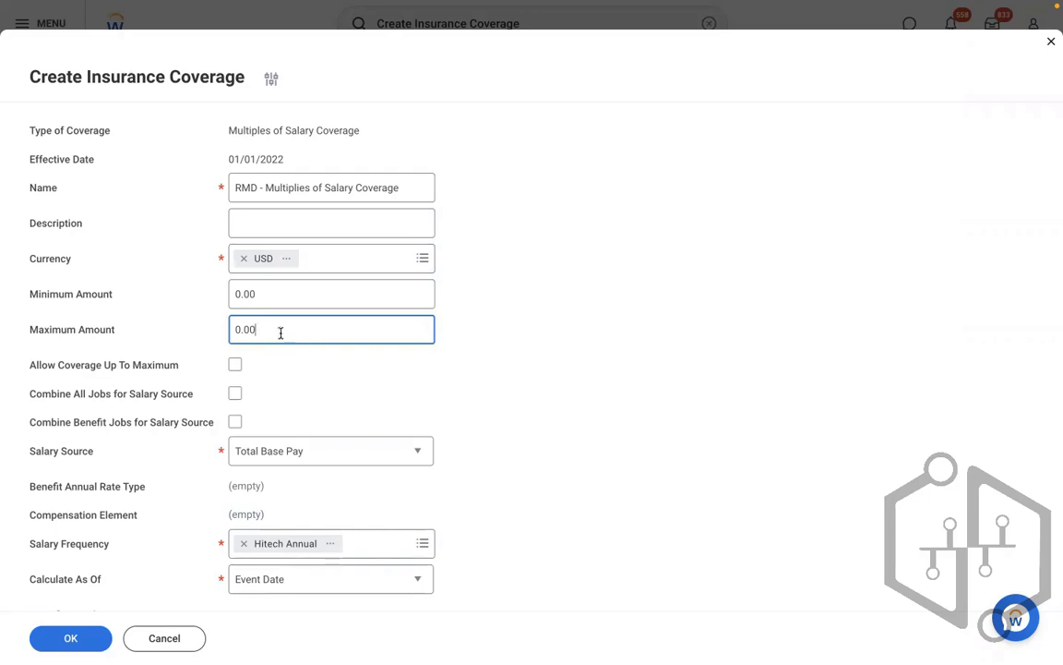
pyautogui.moveTo(277, 330); pyautogui.dragTo(178, 327)
pyautogui.moveTo(269, 302); pyautogui.dragTo(201, 294)
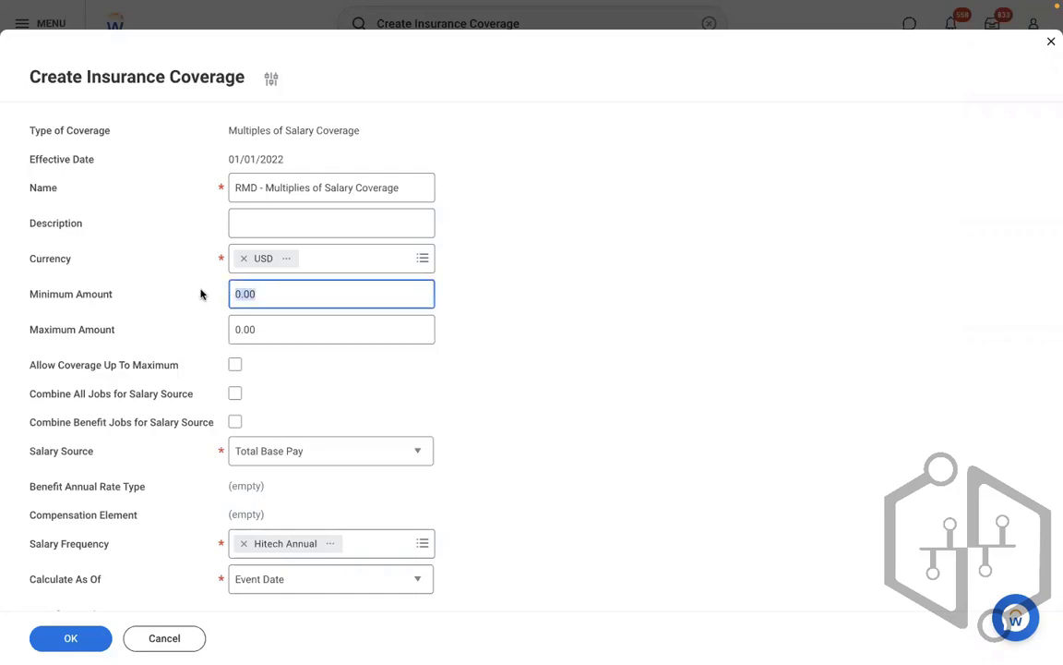
pyautogui.click(322, 292)
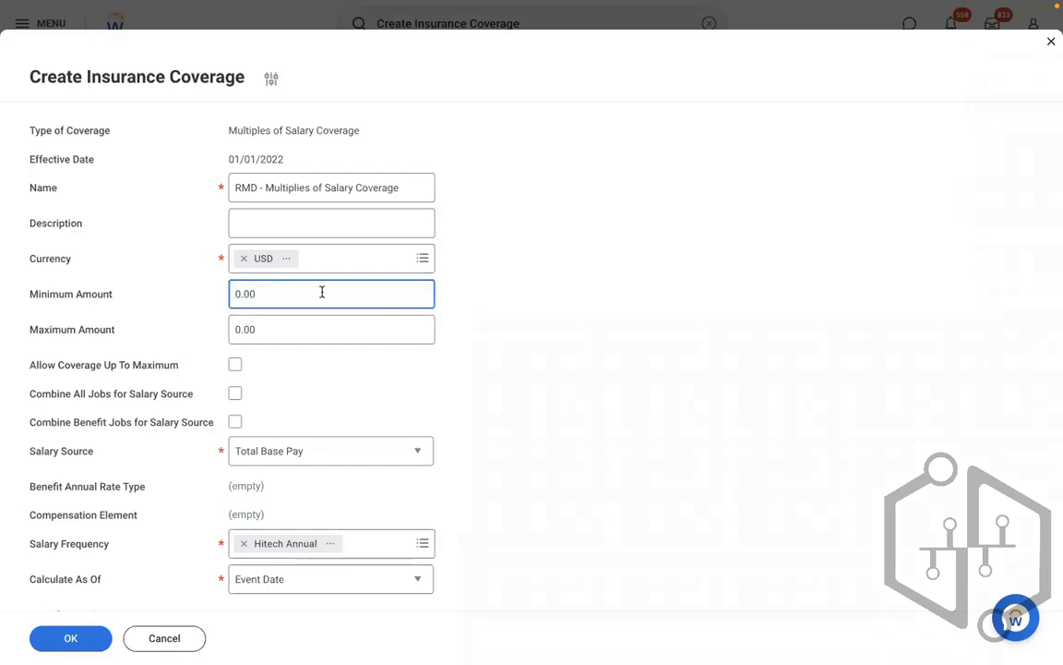
pyautogui.hotkey('ctrl', 'Left')
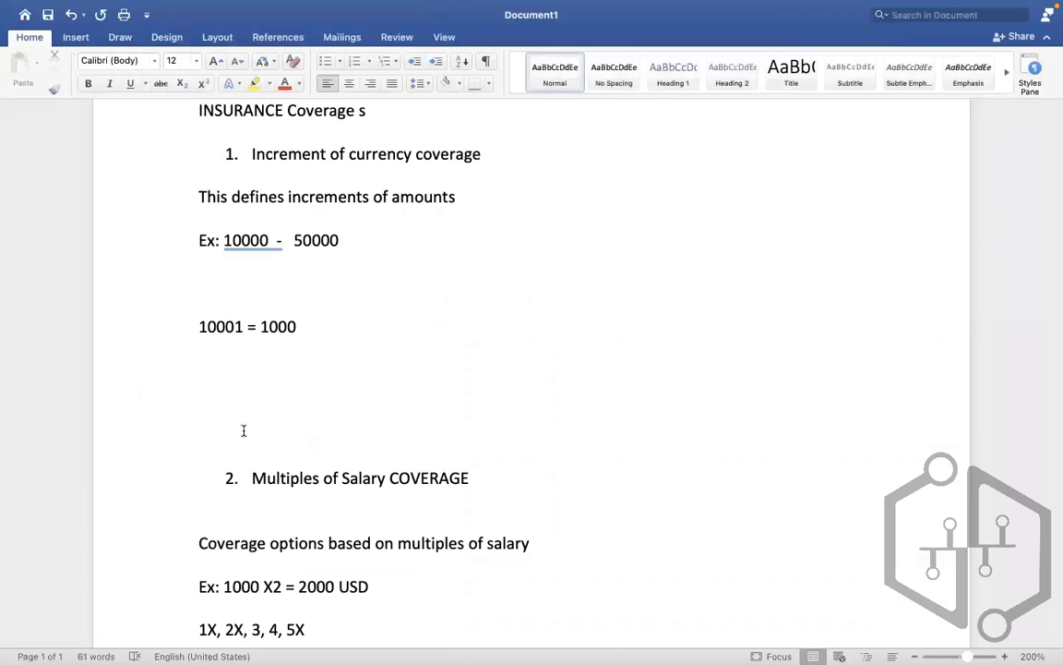
pyautogui.hotkey('ctrl', 'Right')
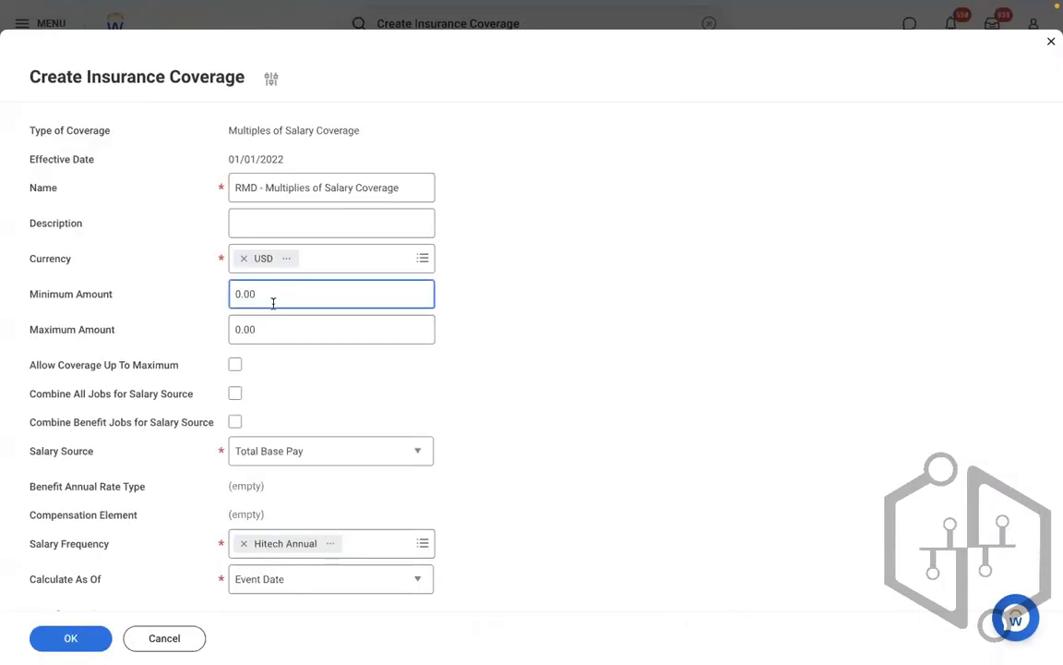
pyautogui.click(514, 375)
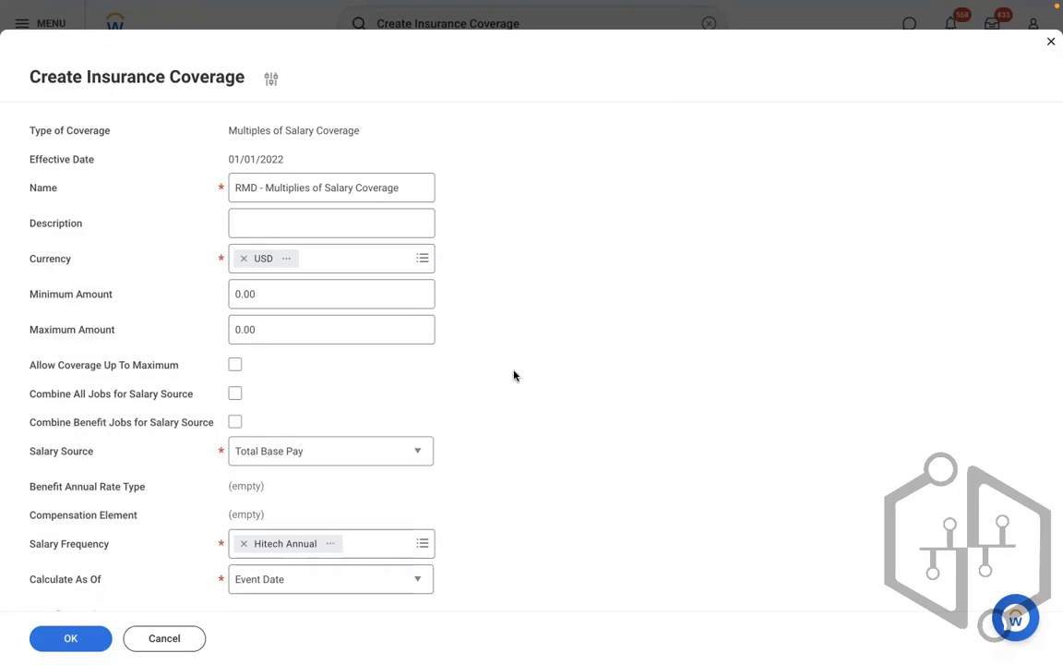
# Turn Allow Coverage Up To Maximum on and back off, and look over the options for combining jobs for the salary source.
pyautogui.click(235, 367)
pyautogui.click(235, 364)
pyautogui.moveTo(232, 426)
pyautogui.moveTo(82, 399)
# Look through the remaining salary coverage fields and compare them with the increment of currency notes in Word, returning to Workday.
pyautogui.scroll(-5, 809, 492)
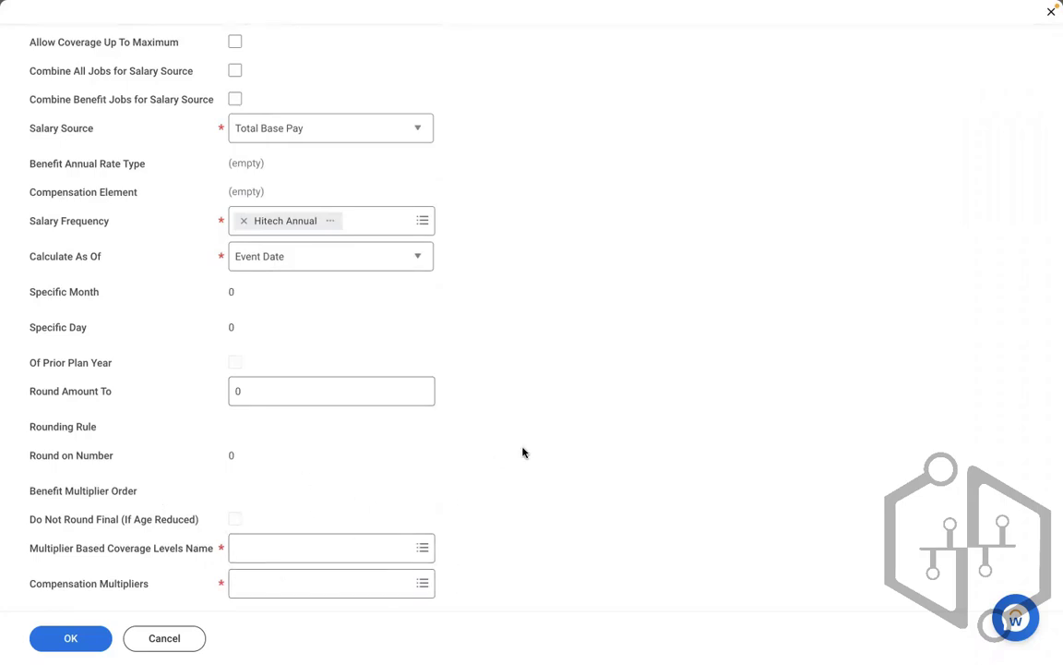
pyautogui.hotkey('ctrl', 'Left')
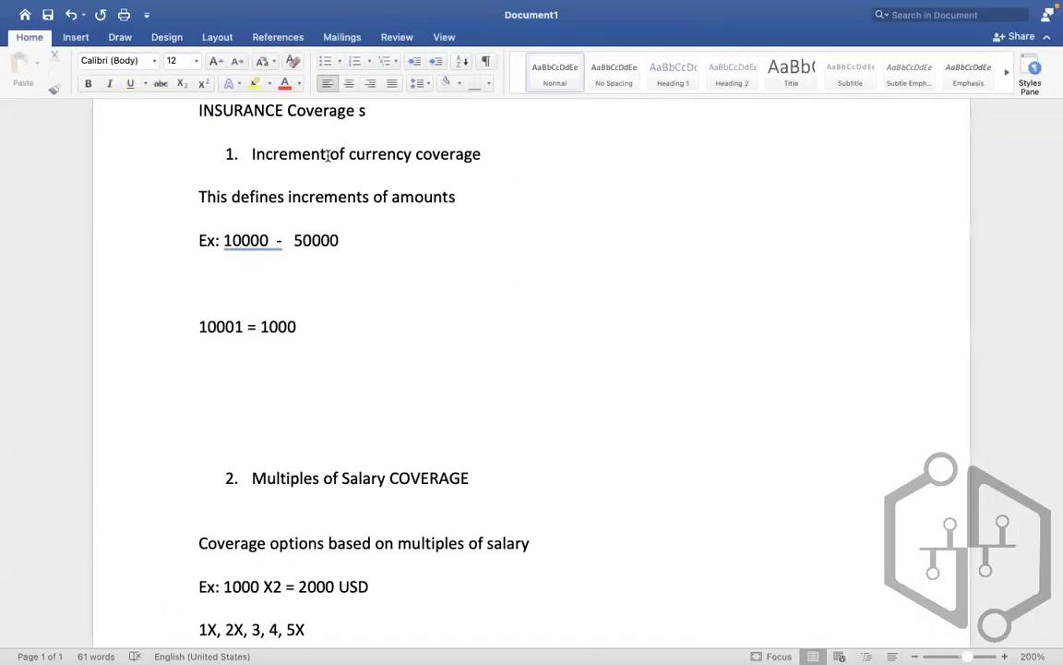
pyautogui.moveTo(245, 153); pyautogui.dragTo(444, 197)
pyautogui.hotkey('ctrl', 'Right')
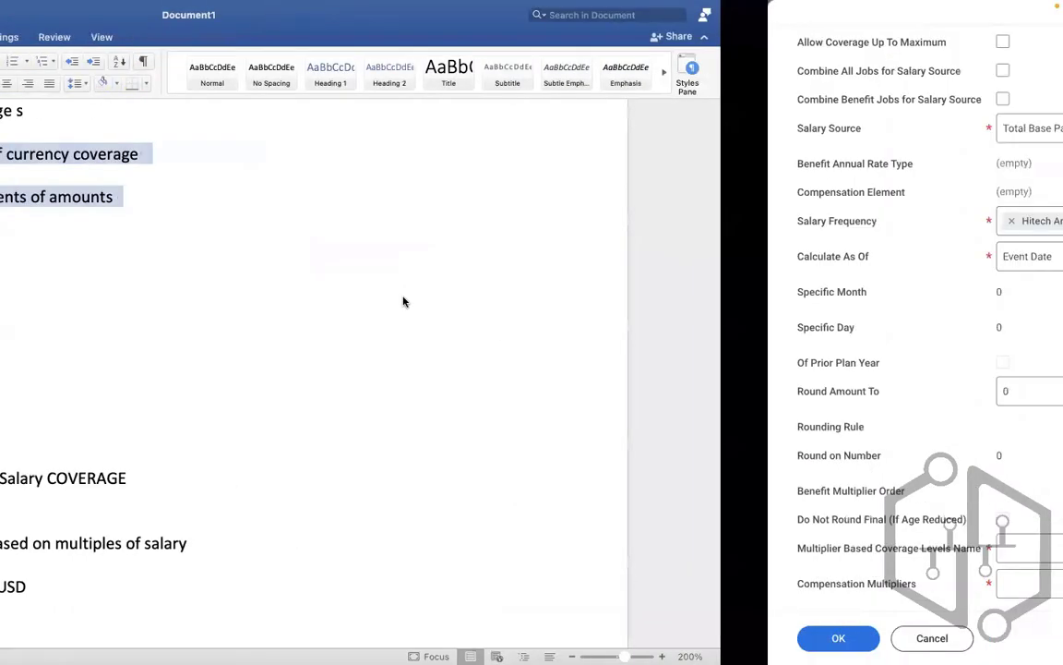
# Start creating new multiplier based coverage levels for the salary coverage and name them "RMD - Multiplier Based Coverage Levels".
pyautogui.click(365, 550)
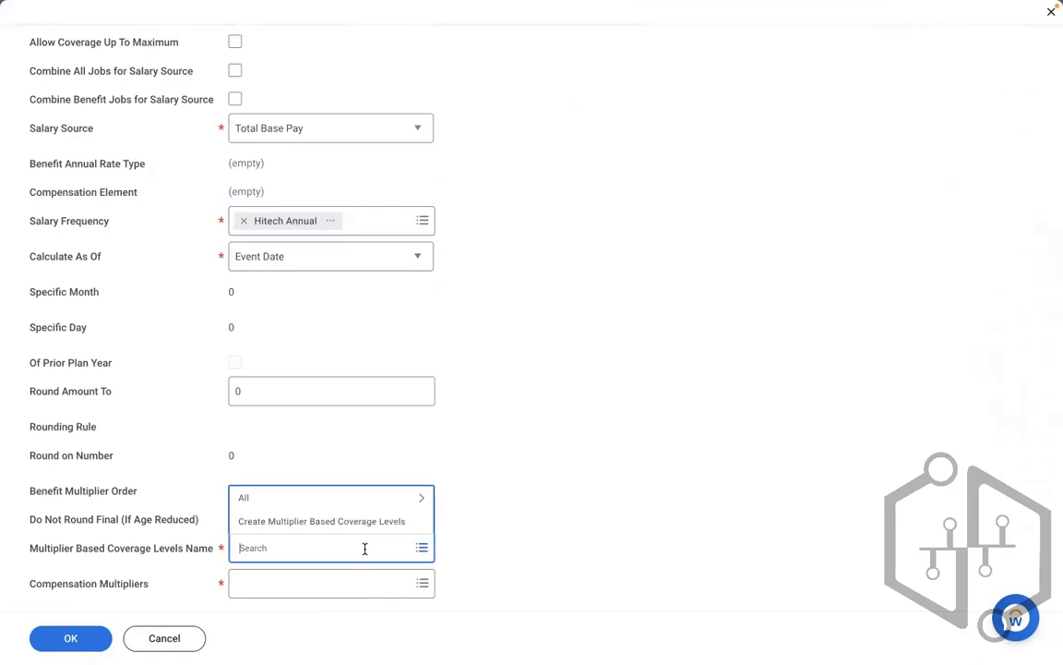
pyautogui.click(309, 524)
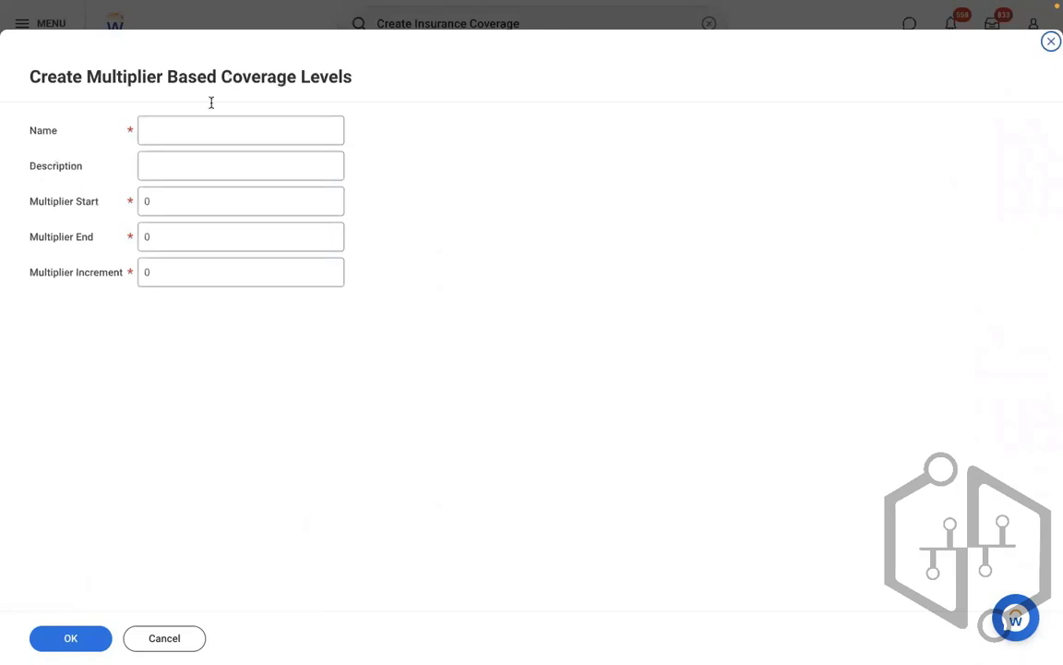
pyautogui.click(180, 130)
pyautogui.write('RMD')
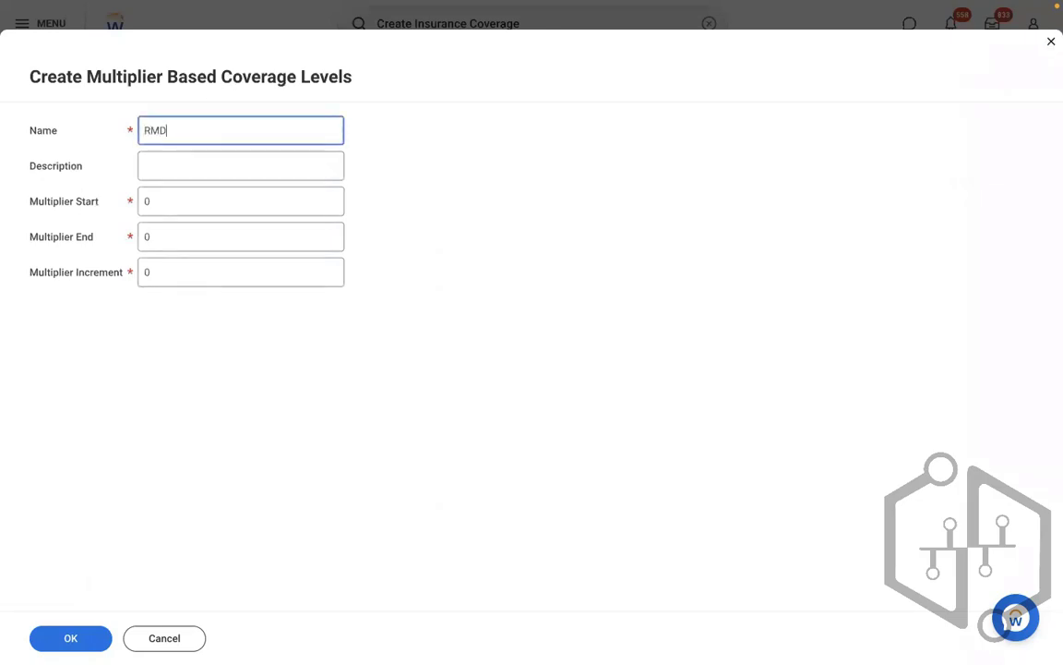
pyautogui.write(' - Multip')
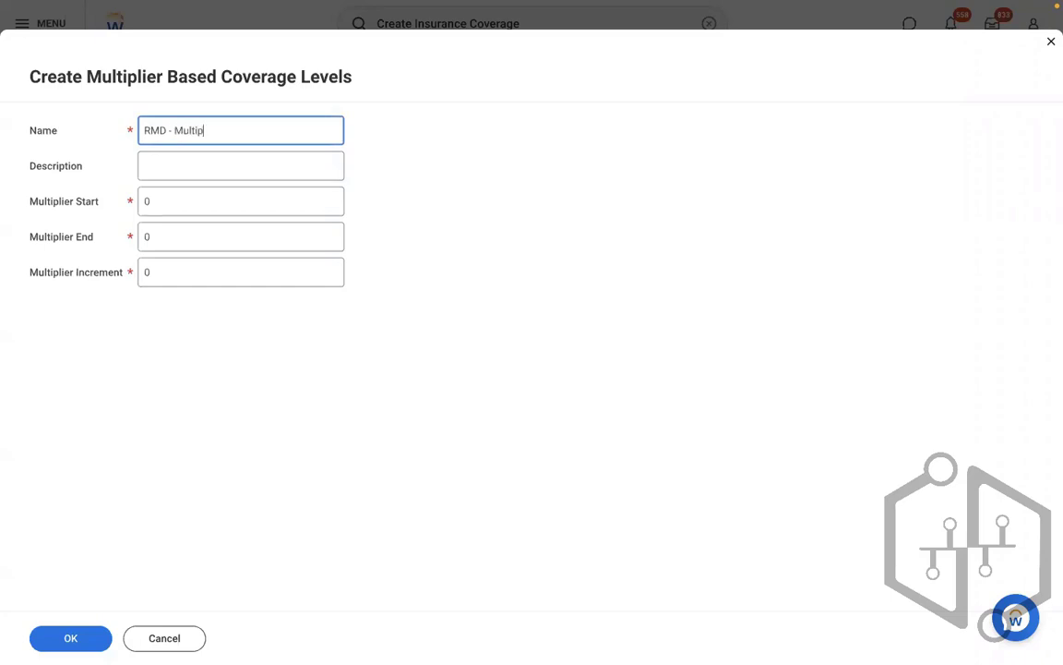
pyautogui.write('lier Based Coverage Levels')
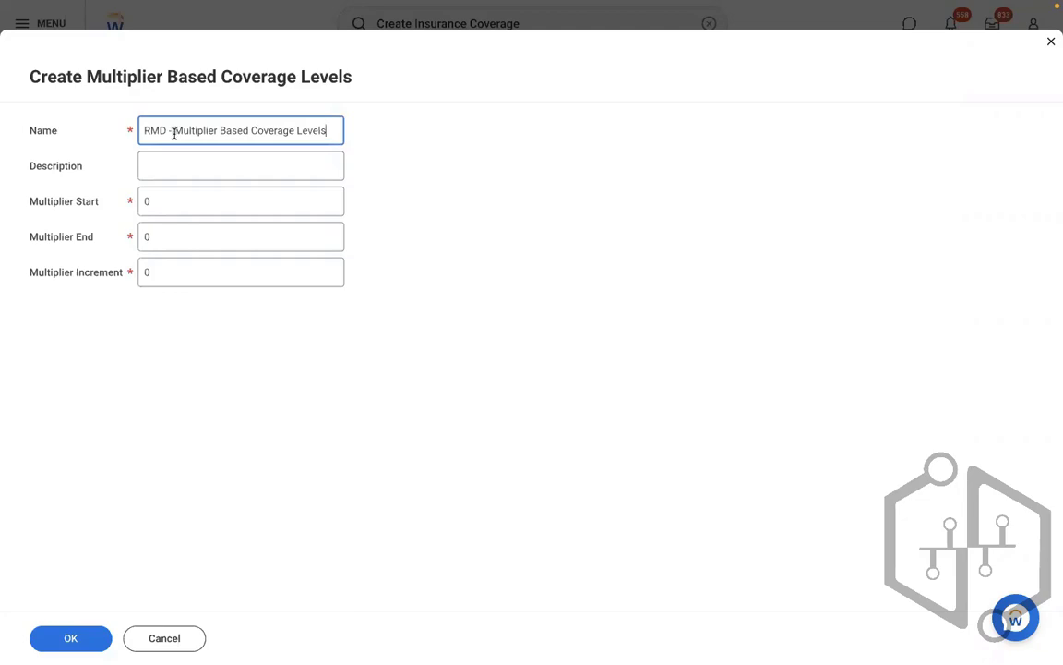
# Check the salary multiples example in the Word notes against the Multiplier Start field, and return to Workday.
pyautogui.click(169, 200)
pyautogui.press('BackSpace')
pyautogui.hotkey('ctrl', 'Left')
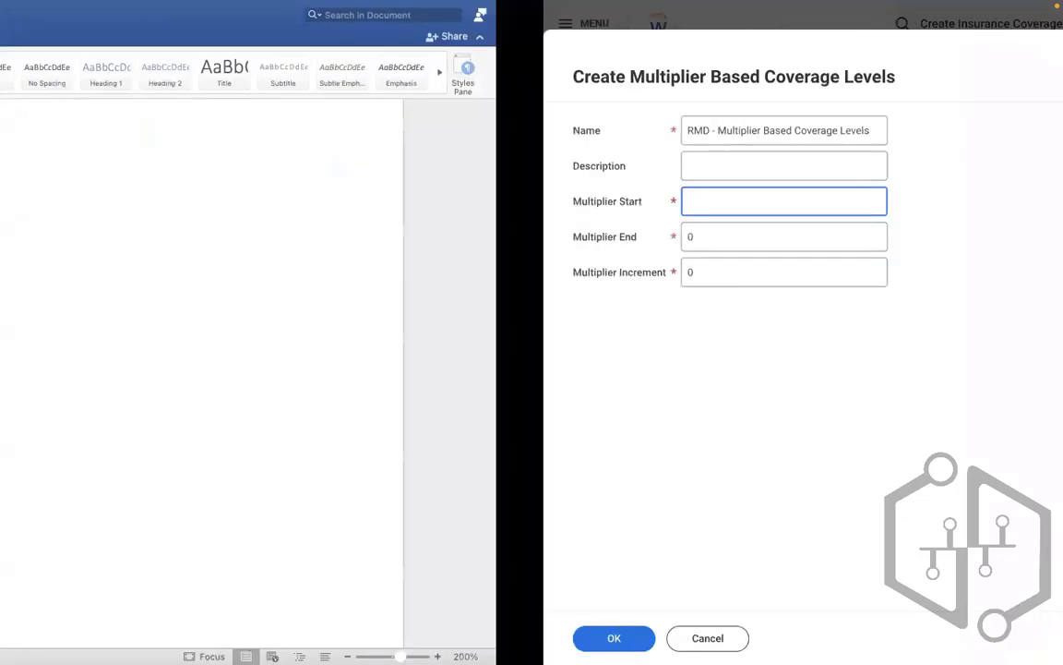
pyautogui.click(433, 405)
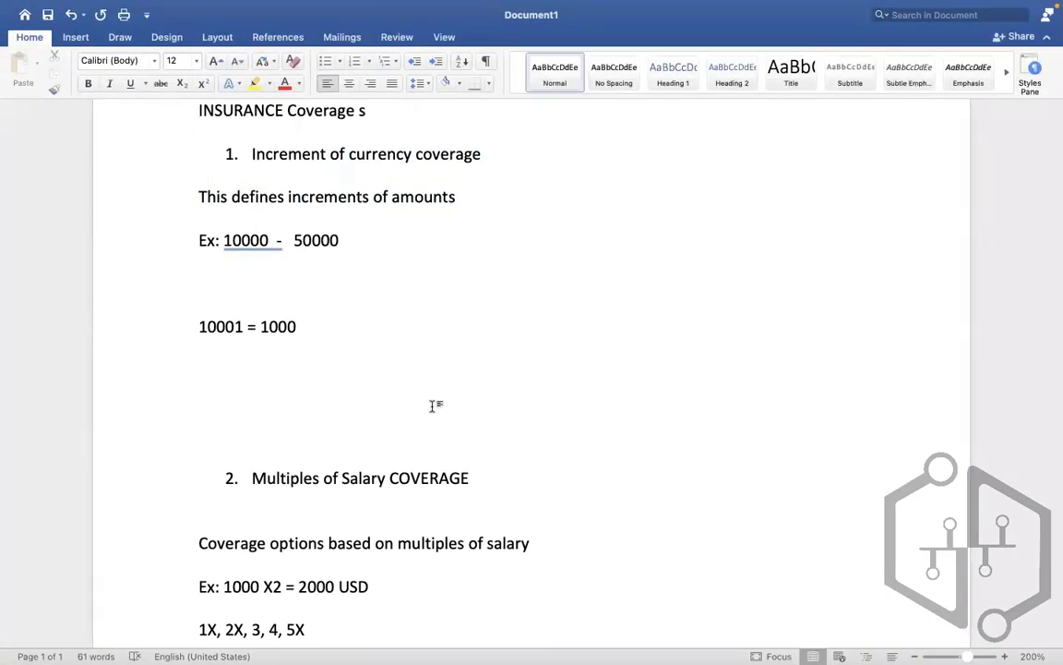
pyautogui.click(364, 539)
pyautogui.click(325, 635)
pyautogui.hotkey('ctrl', 'Right')
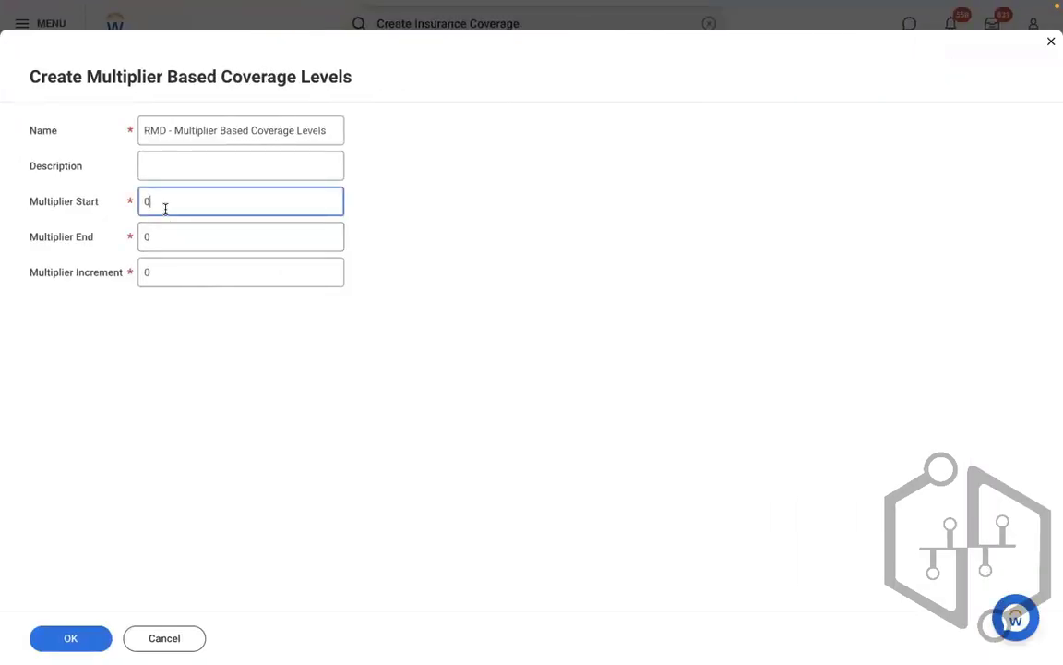
# Set Multiplier Start to 1, Multiplier End to 10, and Multiplier Increment to 1.
pyautogui.press('BackSpace')
pyautogui.write('1')
pyautogui.click(165, 240)
pyautogui.press('BackSpace')
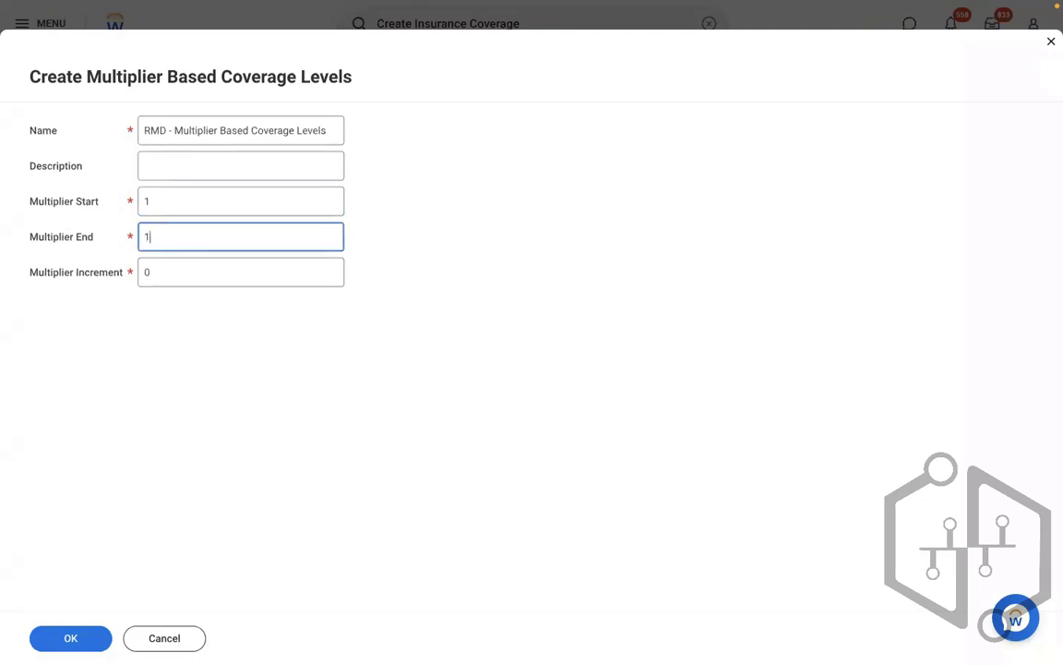
pyautogui.write('10')
pyautogui.click(178, 278)
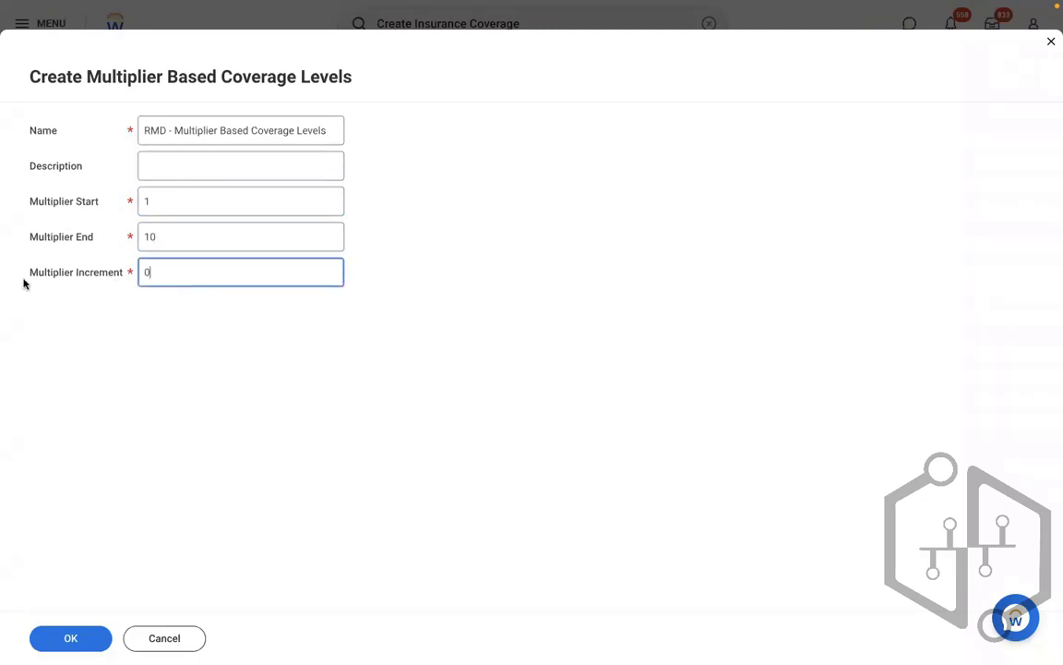
pyautogui.write('1')
pyautogui.press('BackSpace')
pyautogui.press('BackSpace')
pyautogui.write('1')
pyautogui.click(425, 417)
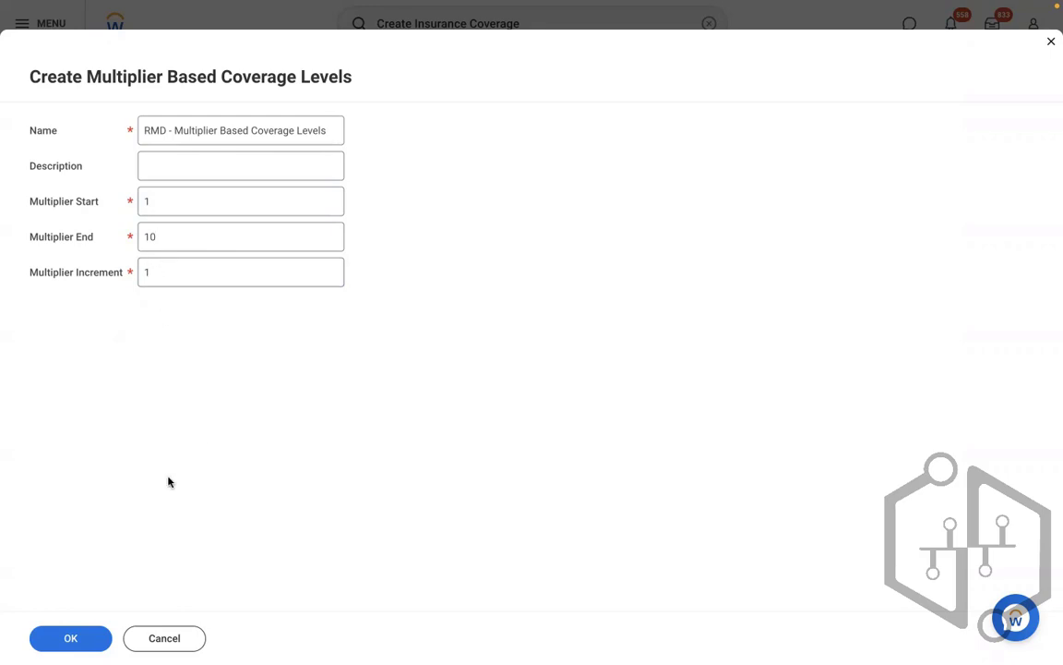
# Generate the compensation multiplier list, re-enter 1 as its first multiplier, and save the coverage levels.
pyautogui.click(71, 638)
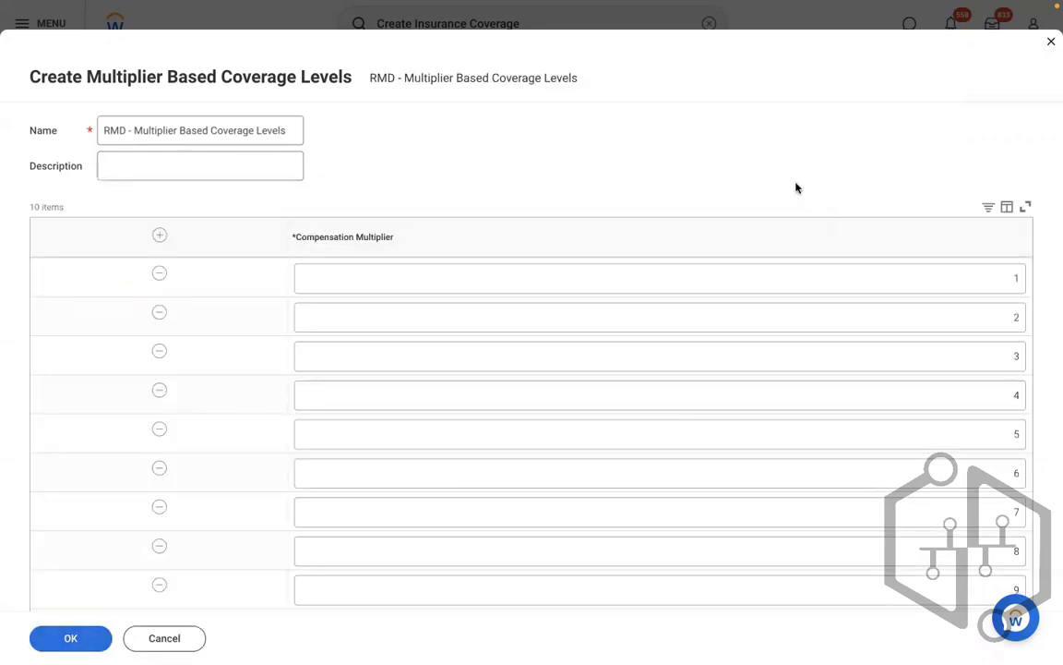
pyautogui.scroll(-1, 796, 188)
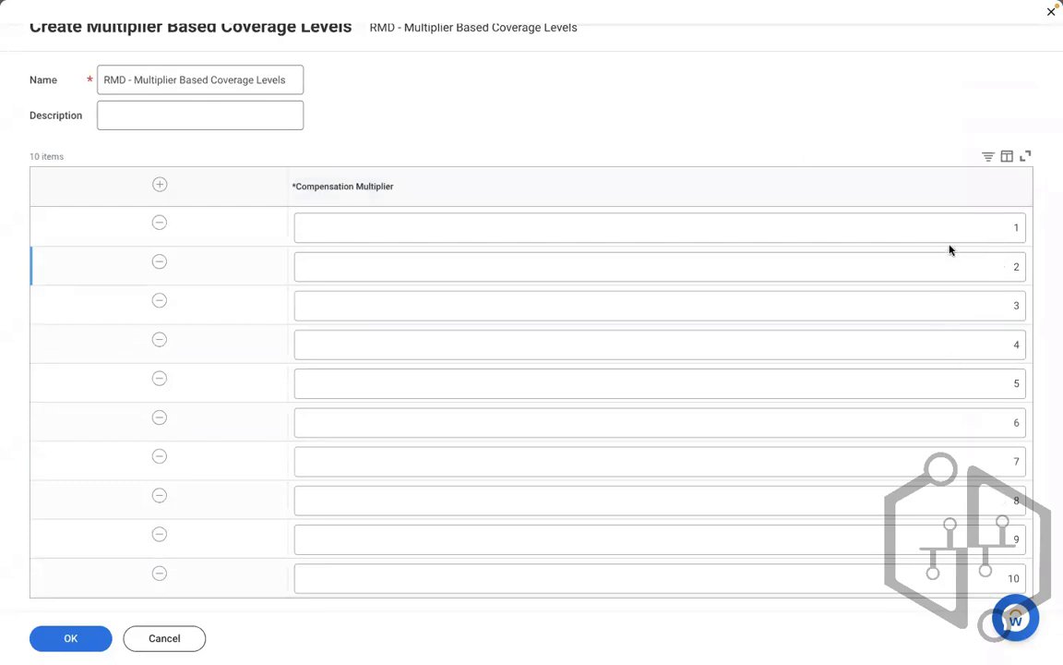
pyautogui.click(1018, 231)
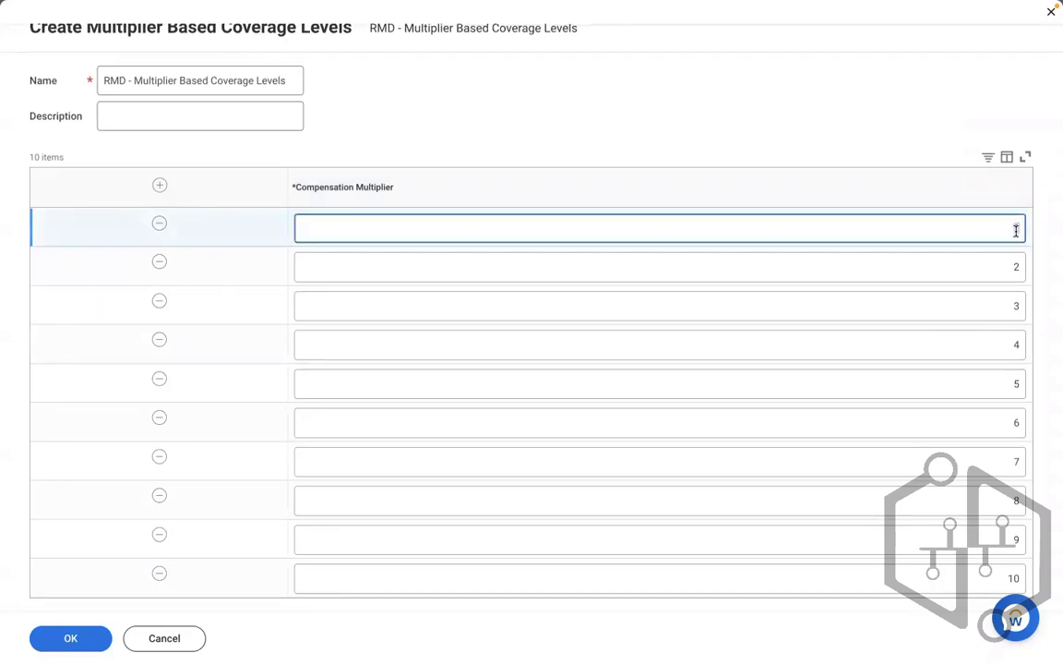
pyautogui.press('BackSpace')
pyautogui.write('1')
pyautogui.click(71, 640)
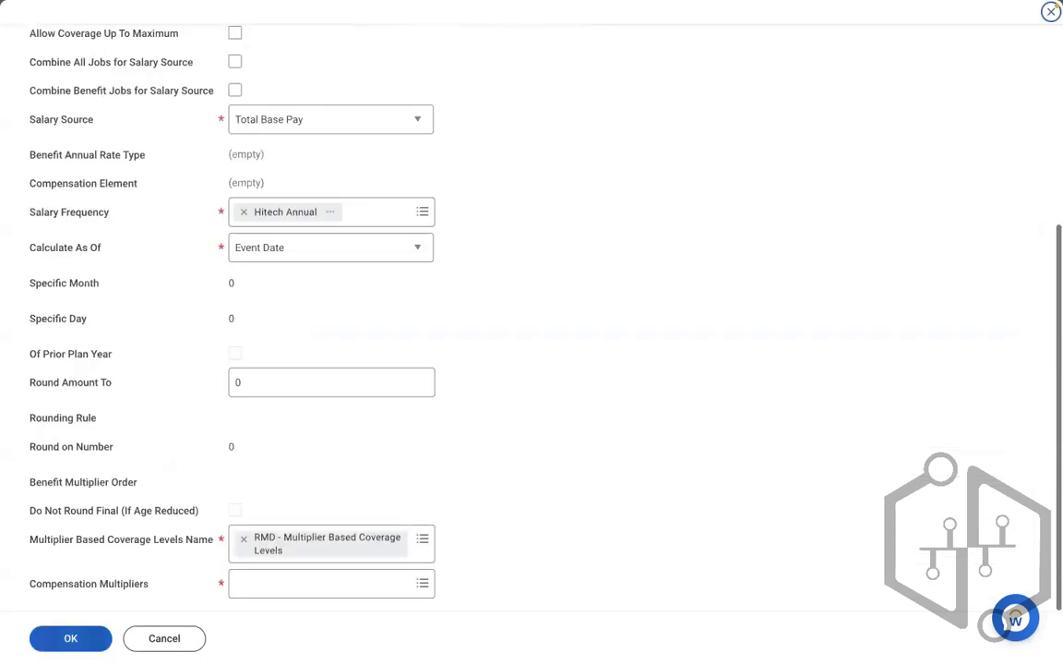
# Look over the Salary Source options, keep Total Base Pay, and select 1 X, 2 X and 3 X Salary as compensation multipliers.
pyautogui.click(275, 131)
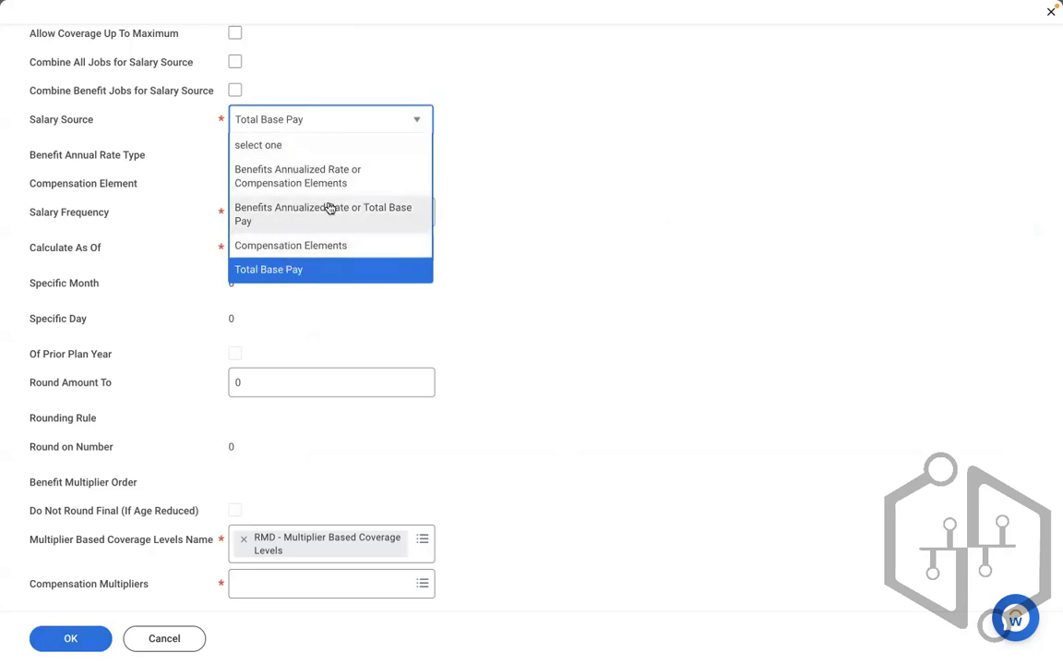
pyautogui.click(443, 207)
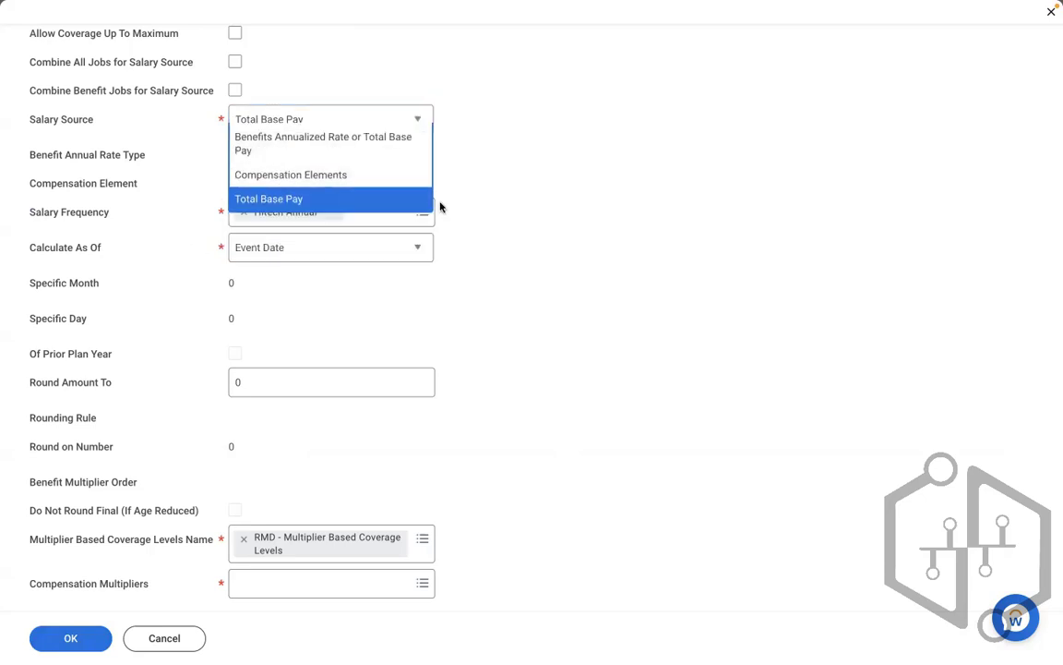
pyautogui.click(268, 585)
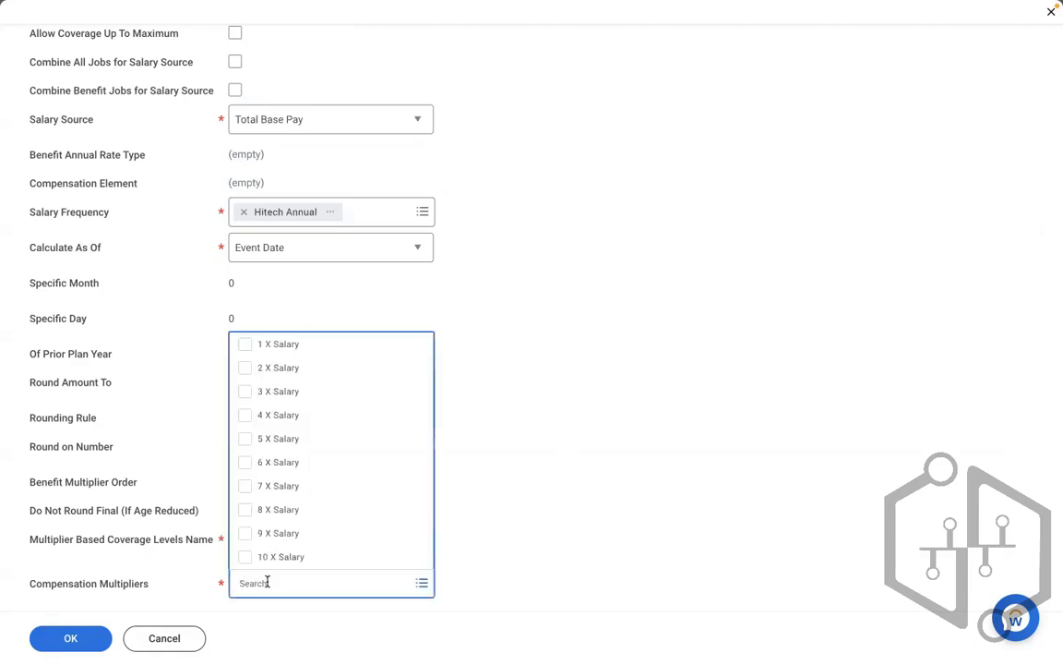
pyautogui.click(278, 347)
pyautogui.click(279, 370)
pyautogui.click(280, 391)
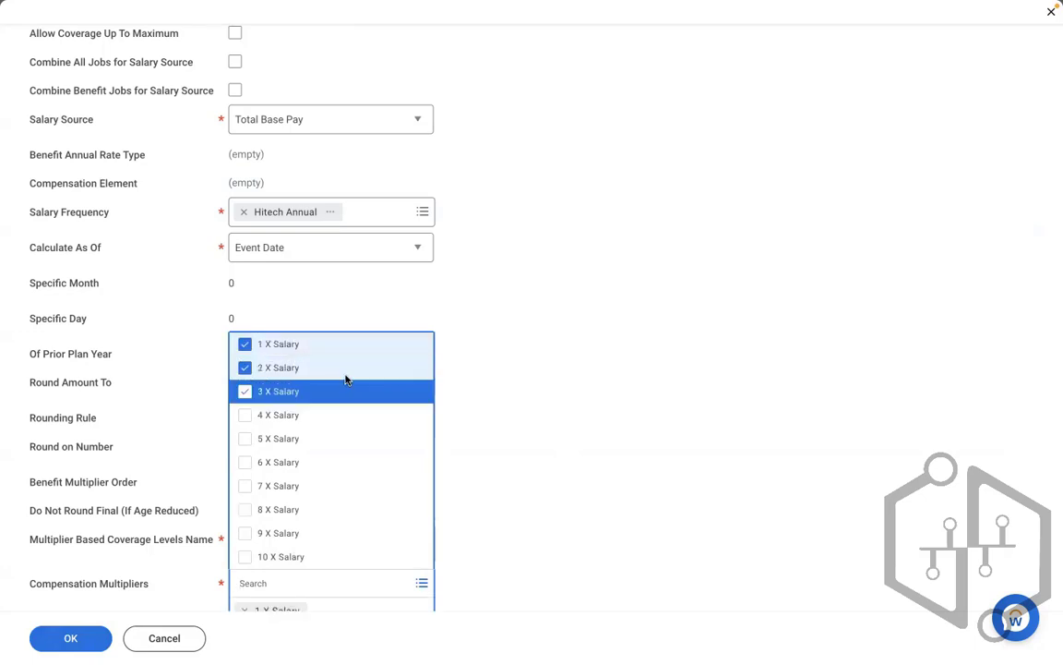
pyautogui.press('Escape')
pyautogui.scroll(-1, 462, 376)
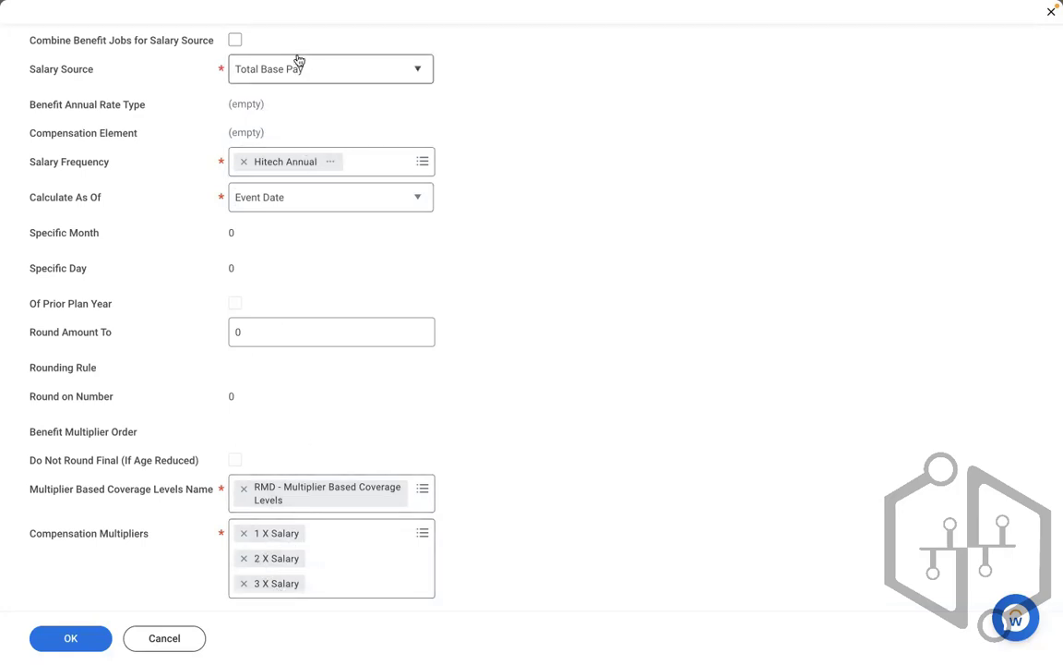
# Extend the compensation multipliers to all levels from 1 X through 10 X Salary and submit the salary coverage.
pyautogui.click(421, 535)
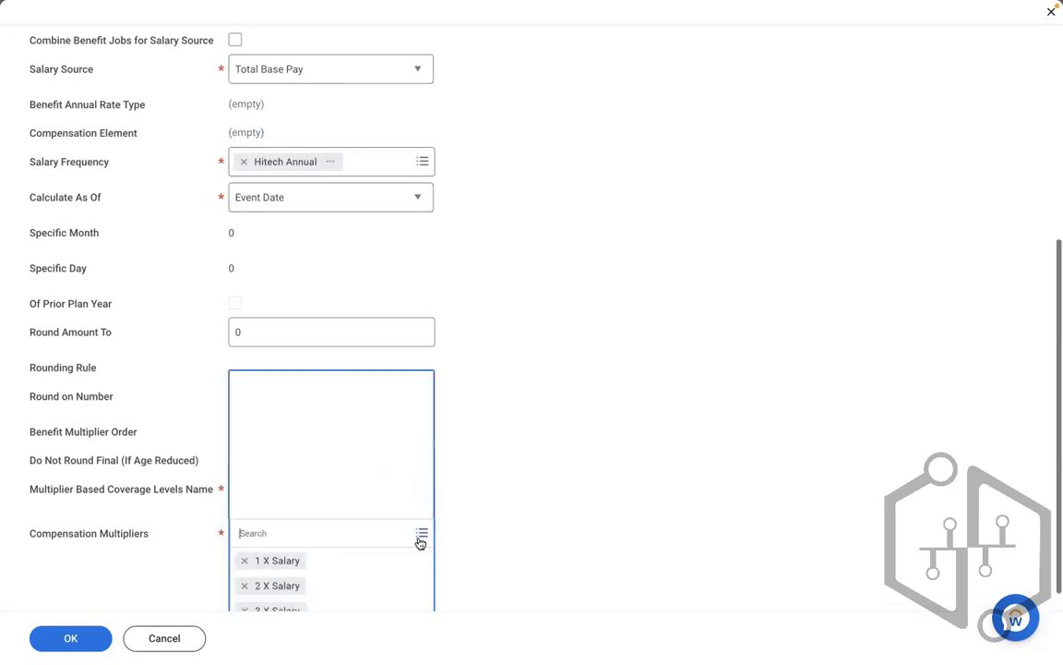
pyautogui.hotkey('ctrl', 'a')
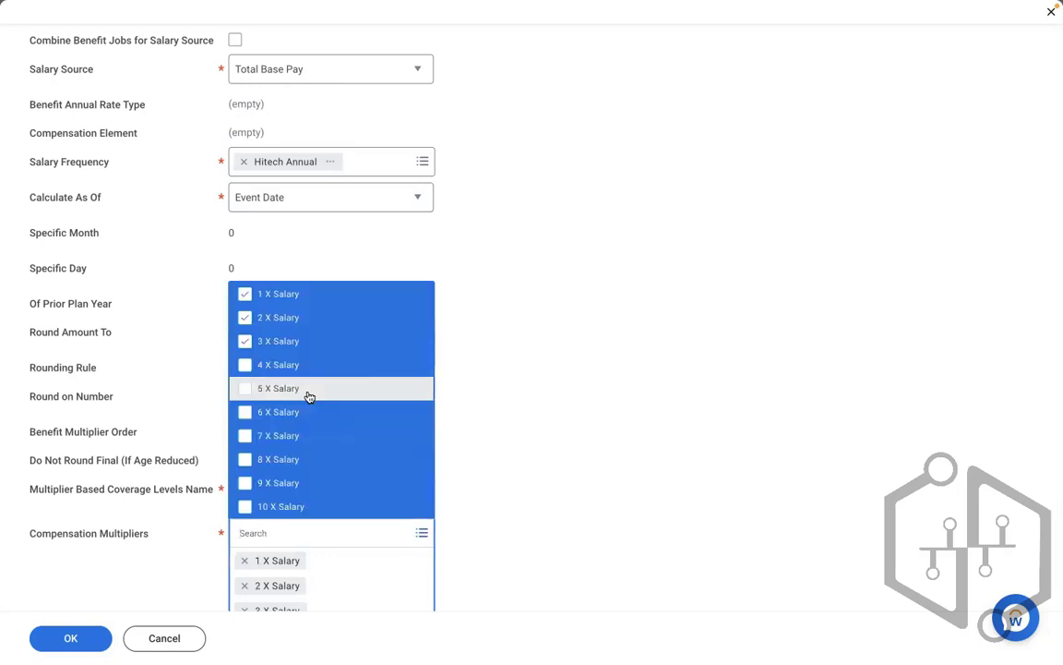
pyautogui.press('Return')
pyautogui.press('Return')
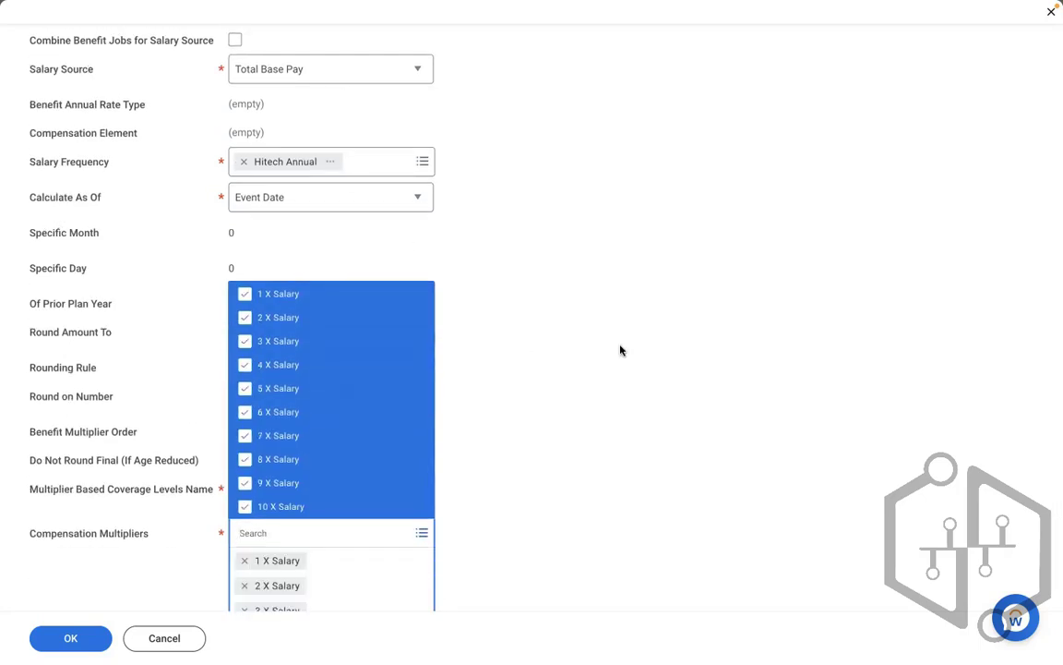
pyautogui.click(622, 349)
pyautogui.scroll(-1, 622, 349)
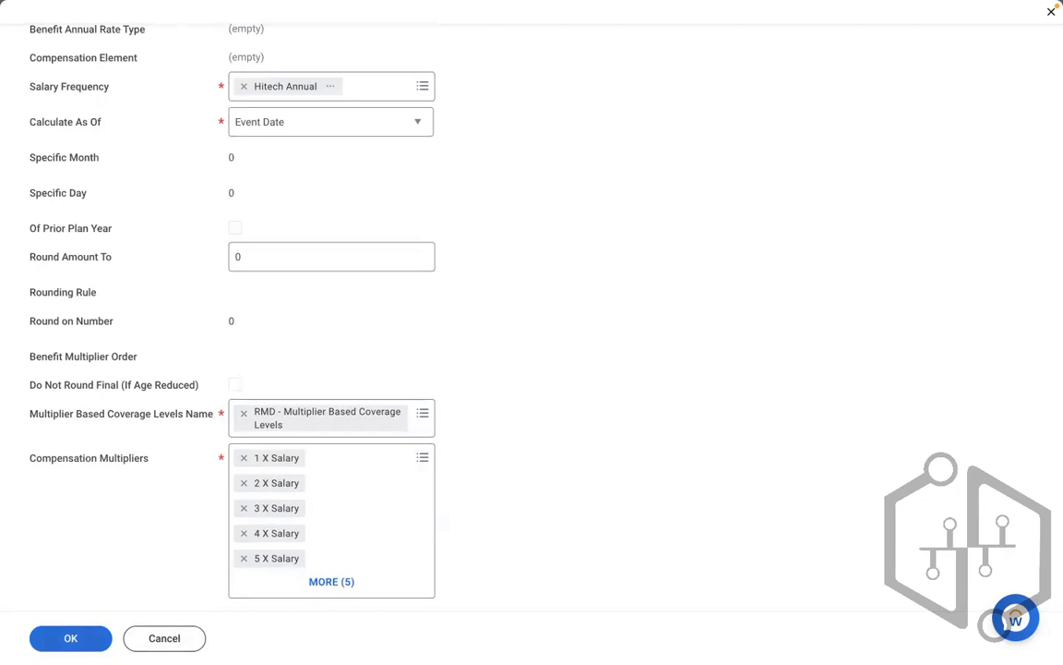
pyautogui.click(72, 639)
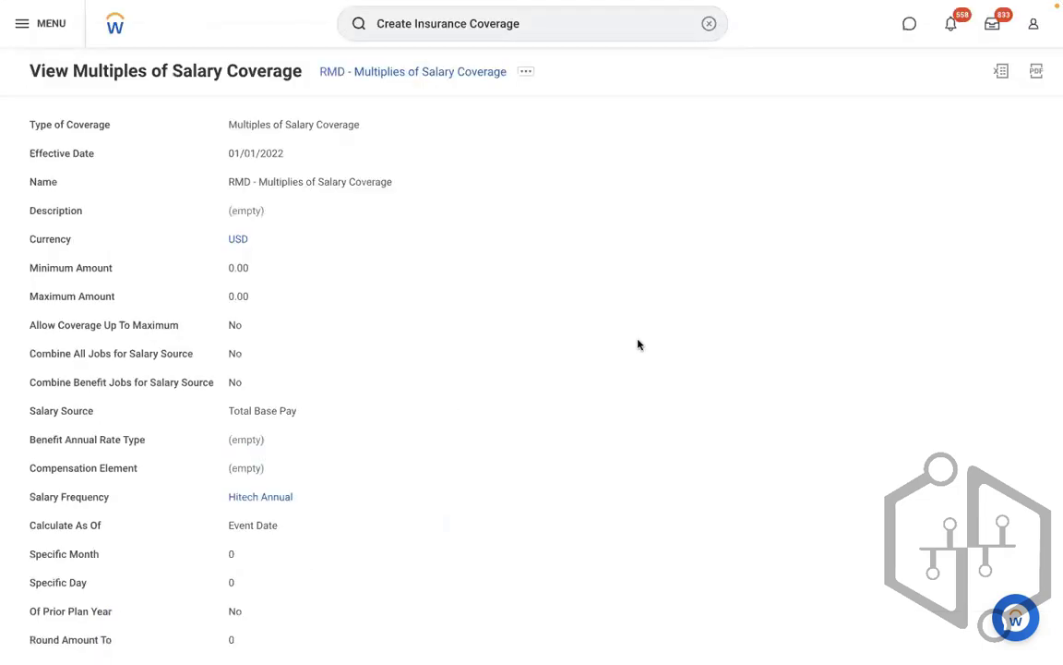
# Switch to the Word notes and review the Multiples of Salary and Percentage of salary sections.
pyautogui.hotkey('ctrl', 'Left')
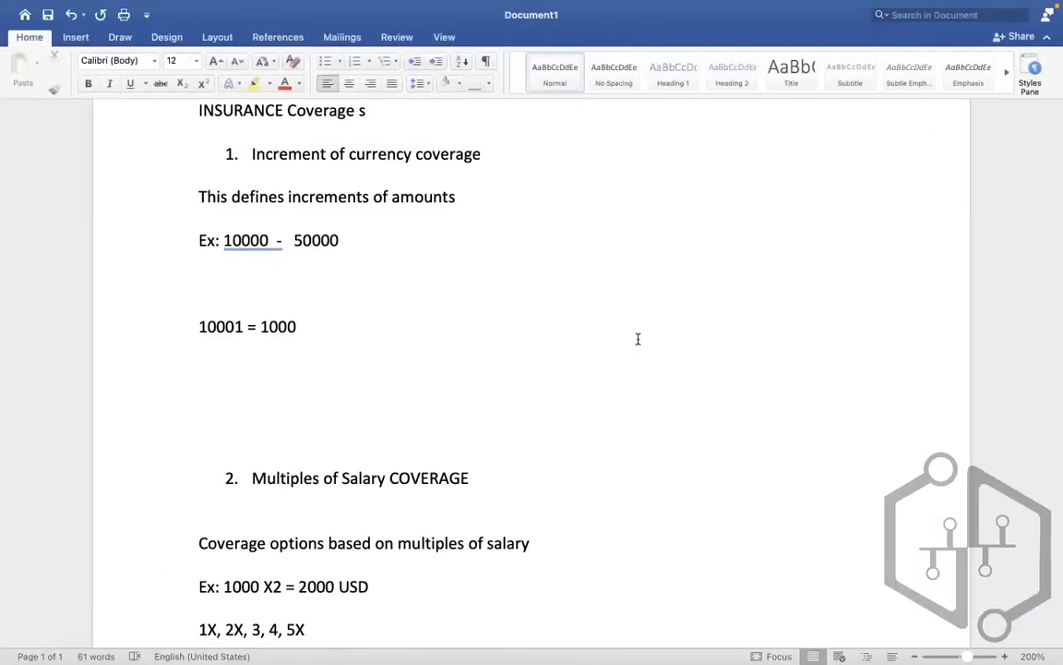
pyautogui.click(536, 419)
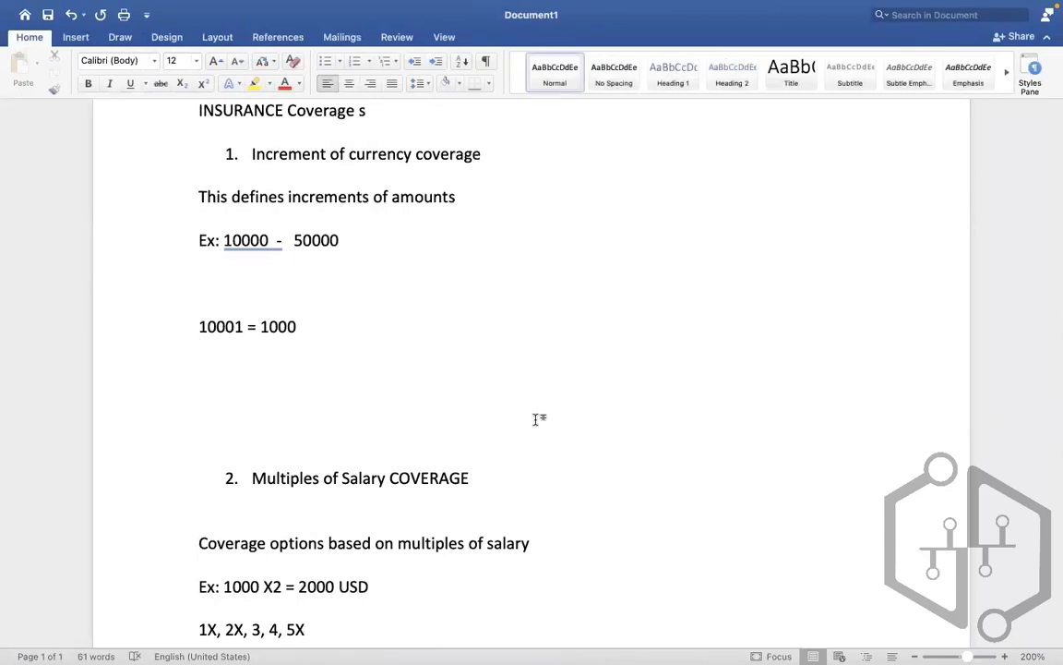
pyautogui.press('Down')
pyautogui.press('Down')
pyautogui.press('Down')
pyautogui.press('Down')
pyautogui.press('Down')
pyautogui.press('Down')
pyautogui.press('Down')
pyautogui.press('Down')
pyautogui.press('Down')
pyautogui.press('Down')
pyautogui.press('Down')
pyautogui.press('Down')
pyautogui.press('Down')
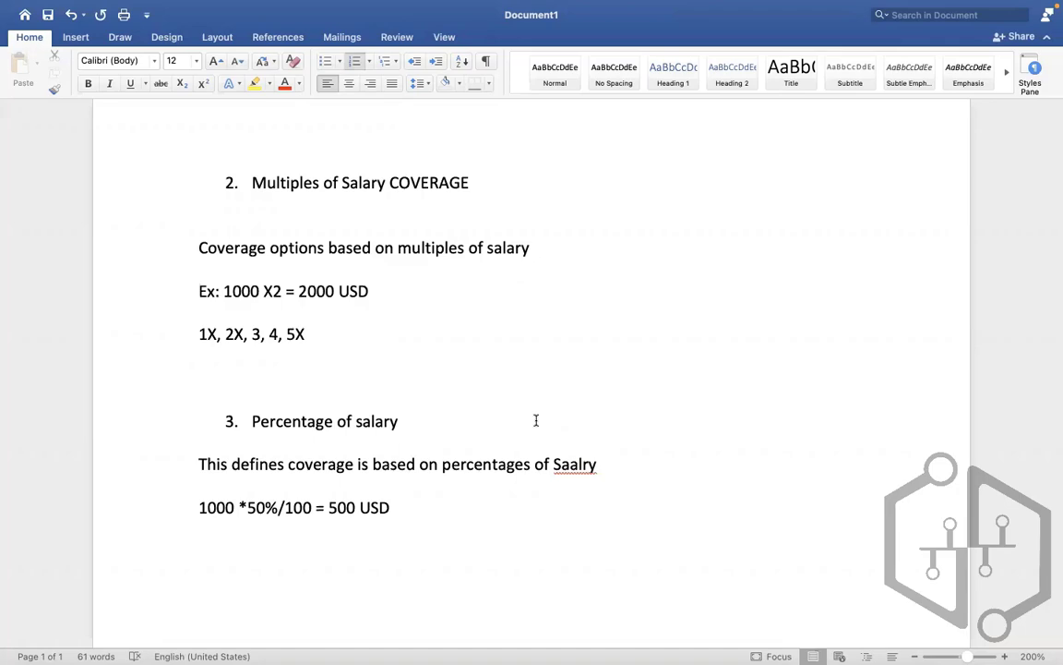
# Return to Workday, search for and open a new Create Insurance Coverage task, and enter 01/01/2022 as its effective date.
pyautogui.hotkey('ctrl', 'Right')
pyautogui.click(565, 31)
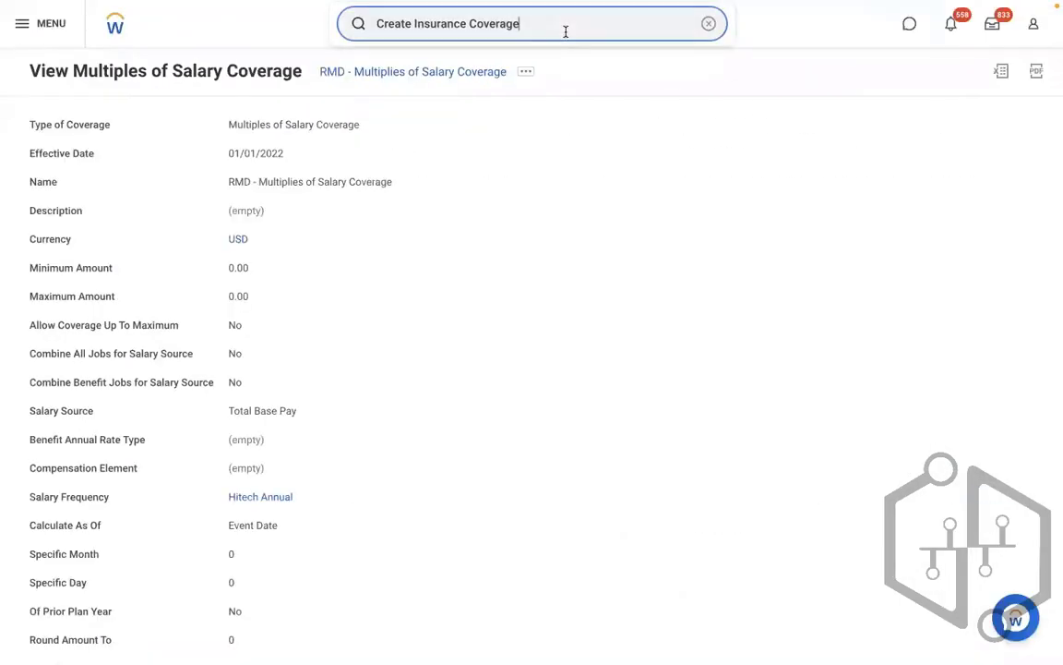
pyautogui.press('Return')
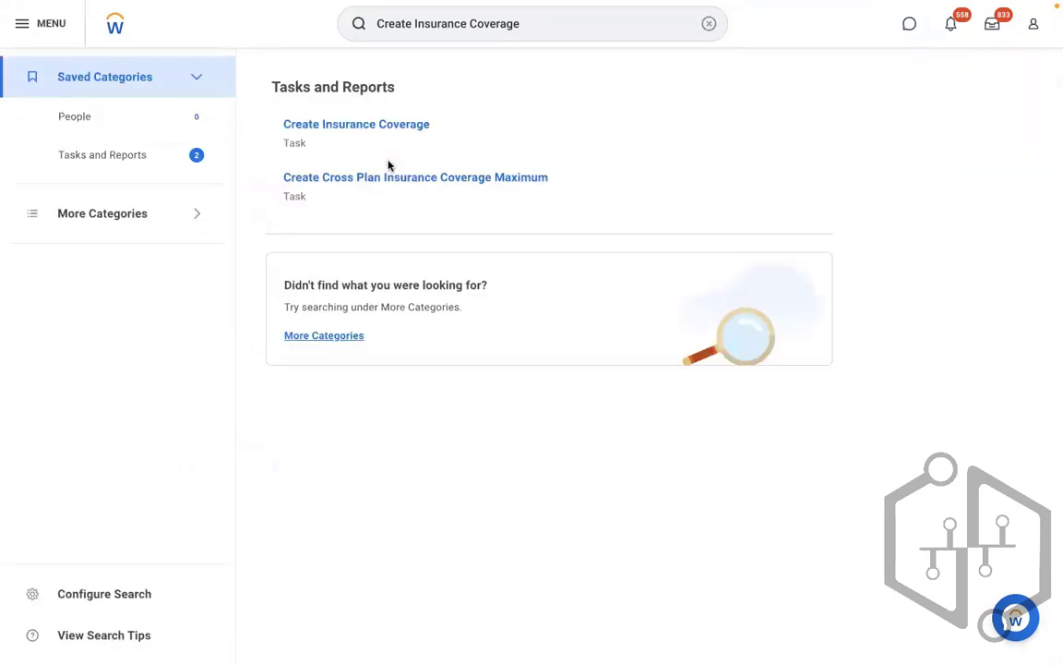
pyautogui.click(349, 127)
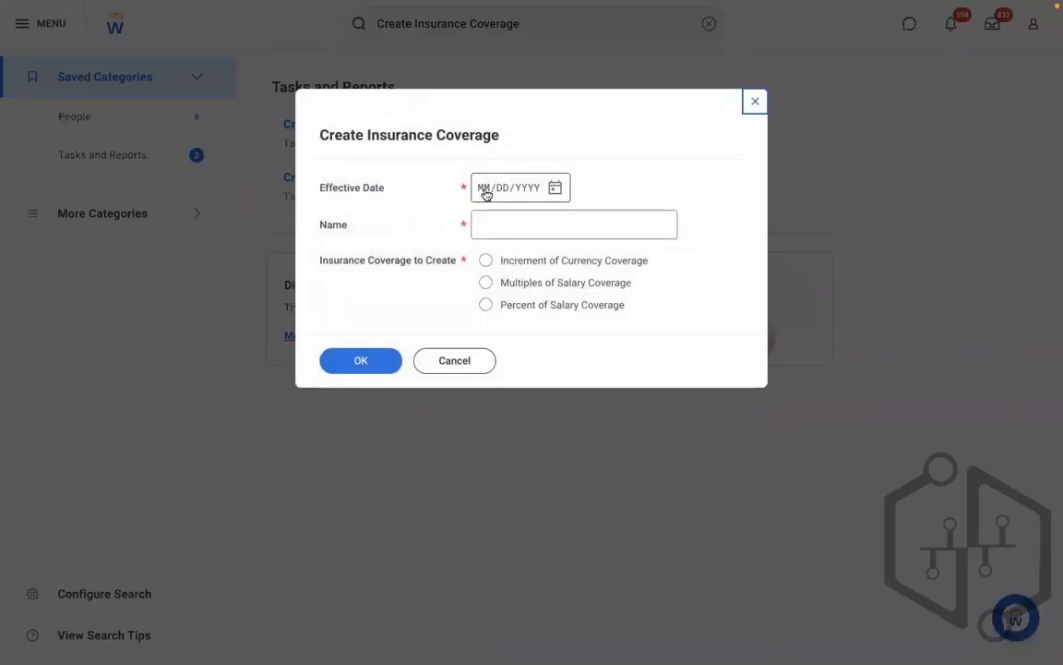
pyautogui.click(486, 190)
pyautogui.write('01012022')
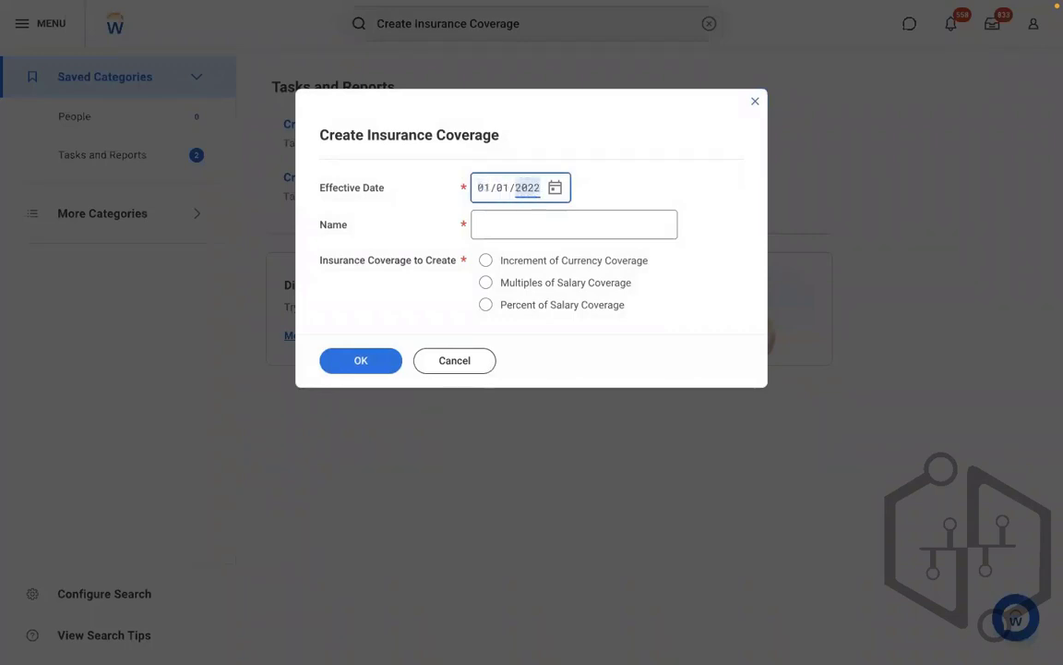
# Name the new coverage RMD - Insurance Coverage, choose Percent of Salary Coverage as its type, and continue to its details.
pyautogui.click(529, 224)
pyautogui.write('RM')
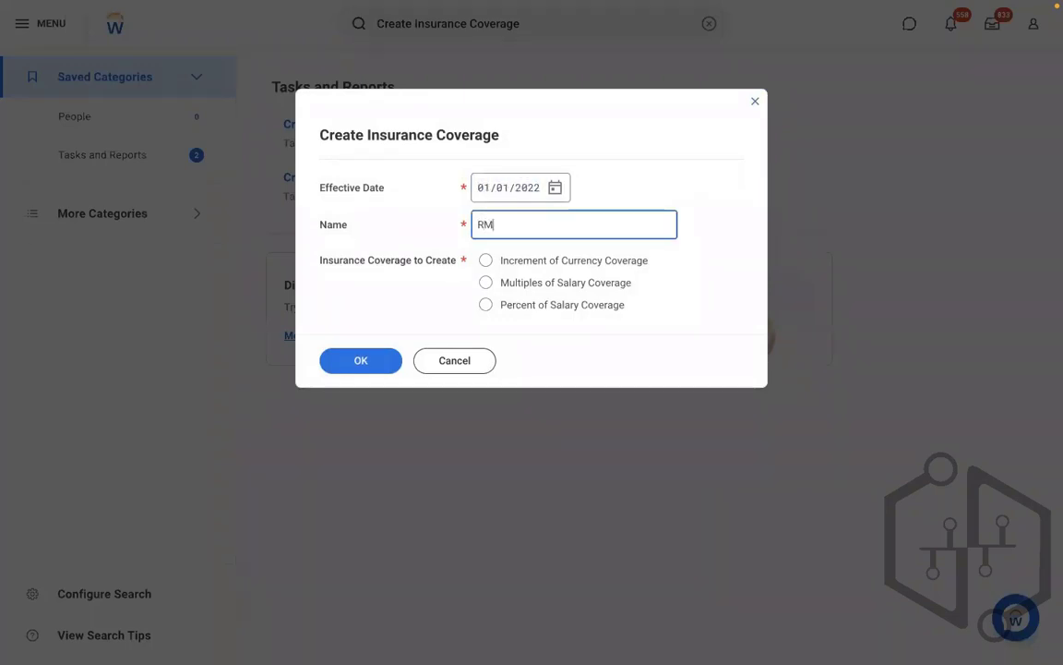
pyautogui.write('D -')
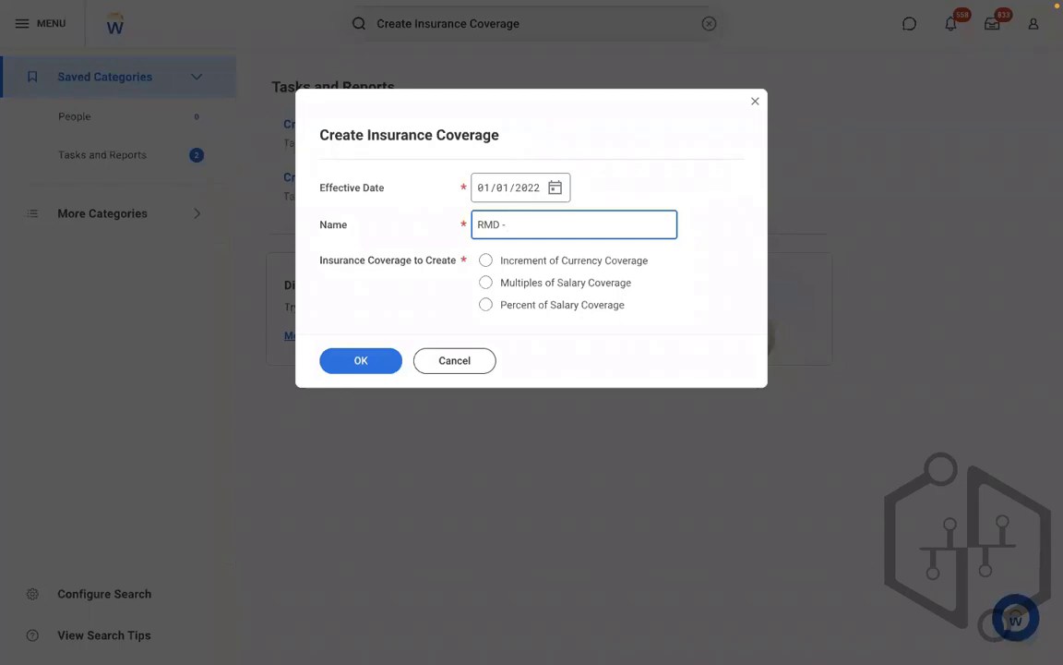
pyautogui.write('Insurance Coverage')
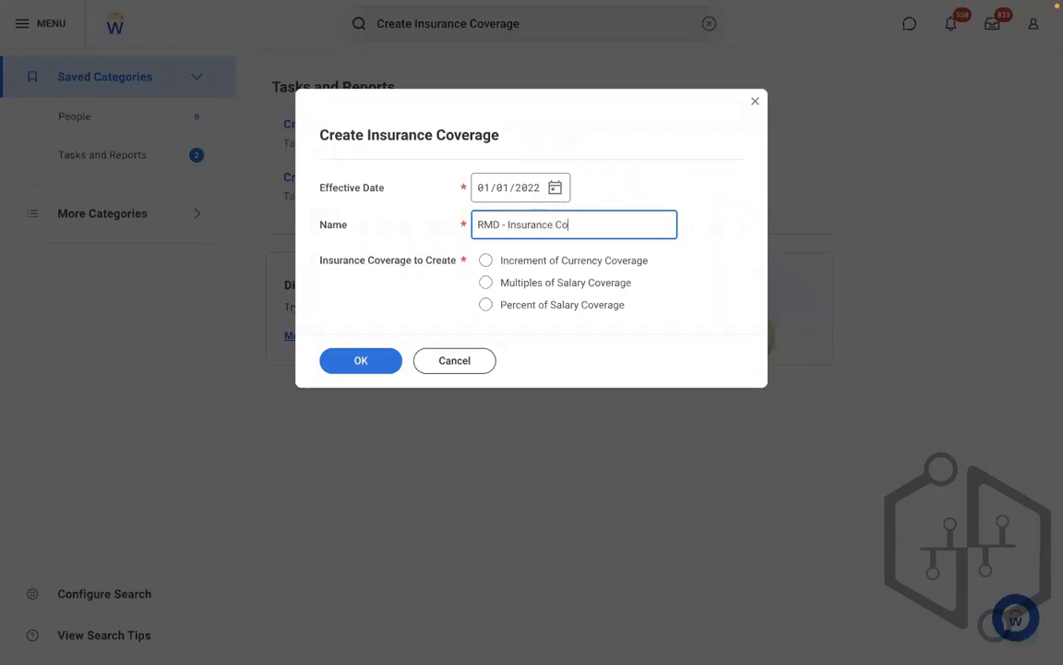
pyautogui.click(582, 316)
pyautogui.click(554, 305)
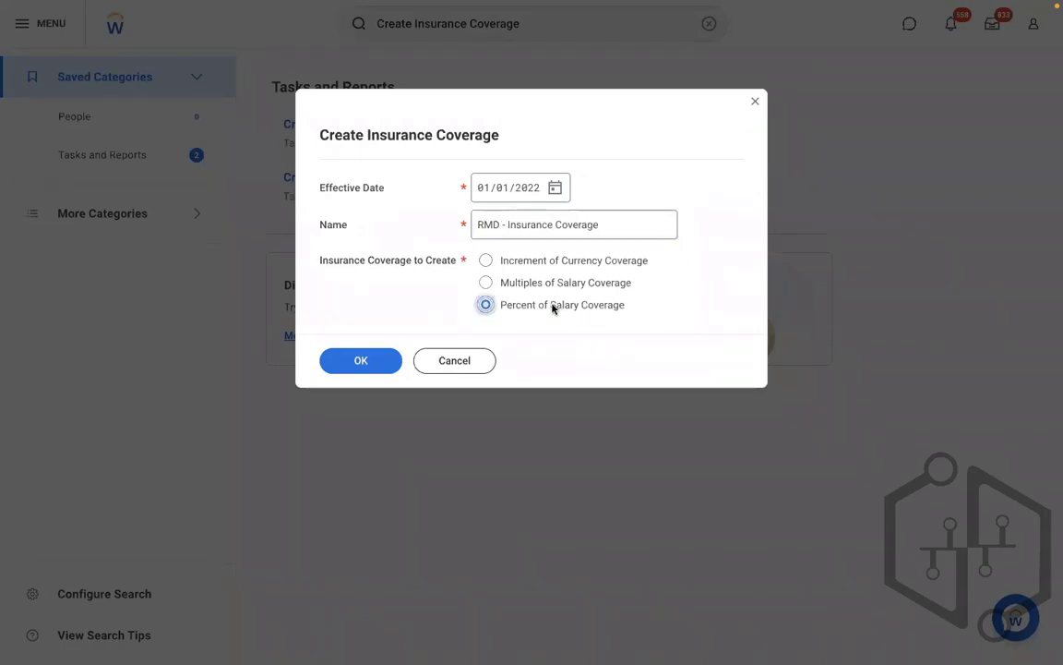
pyautogui.click(361, 361)
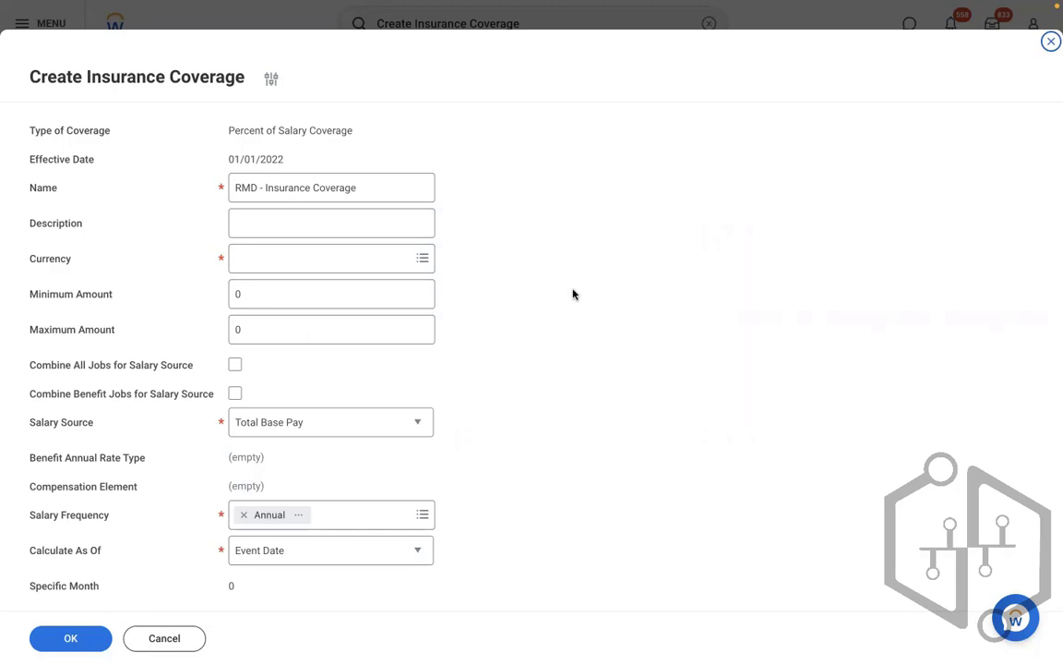
# Set the percent of salary coverage's currency to USD, leaving the description blank.
pyautogui.click(302, 223)
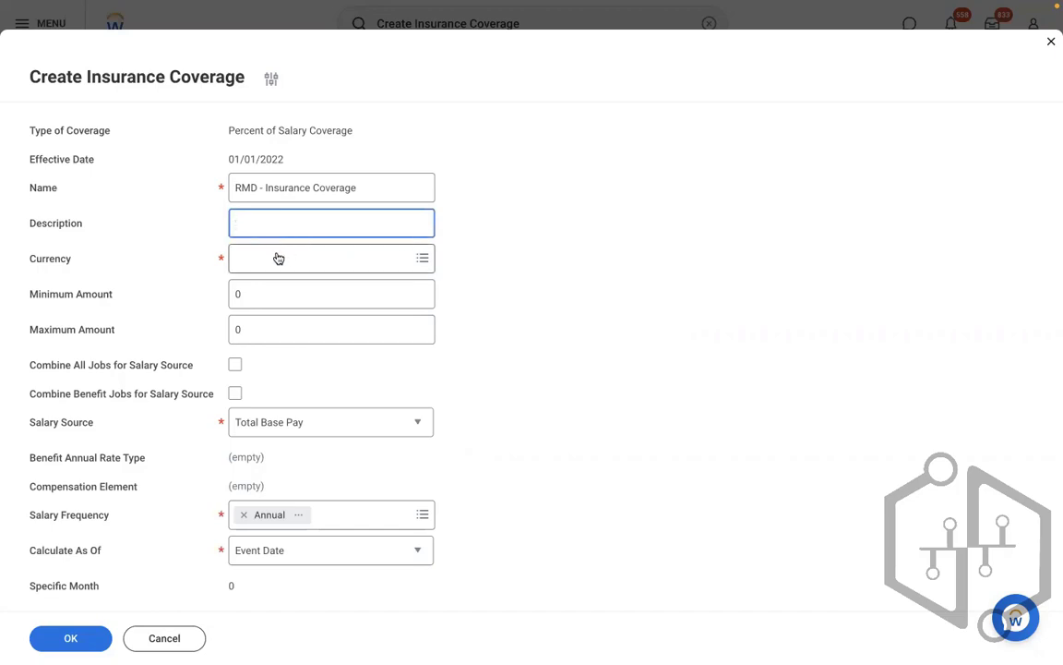
pyautogui.click(277, 255)
pyautogui.write('USD')
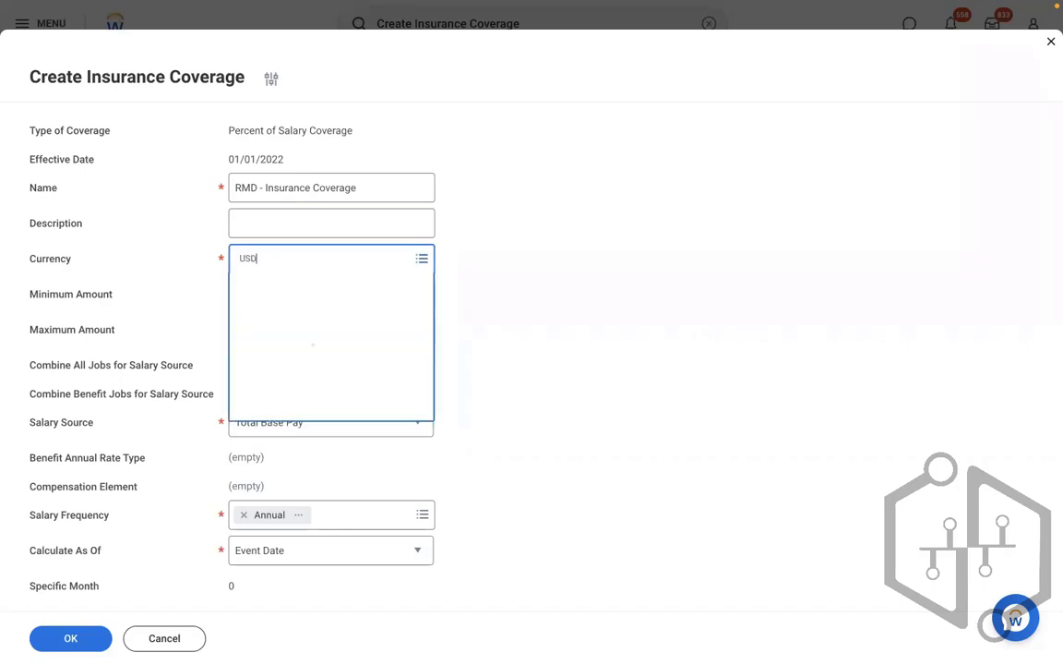
pyautogui.press('Return')
pyautogui.click(551, 303)
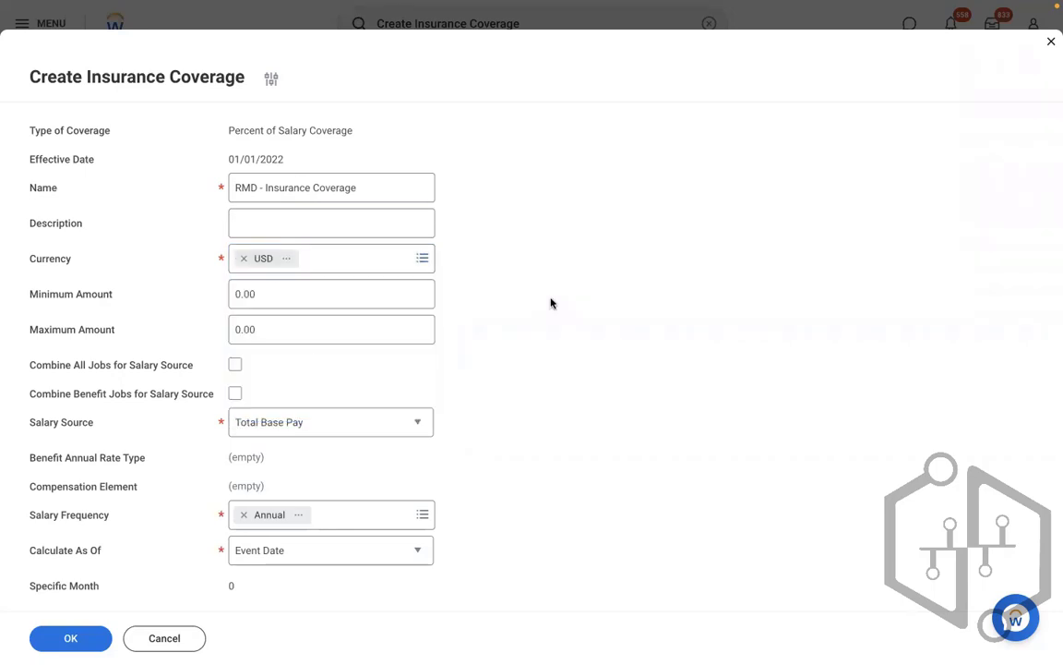
# Start a new set of percent based coverage levels from the coverage form and name it RMD - Percentage Coverage Levels.
pyautogui.scroll(-5, 551, 303)
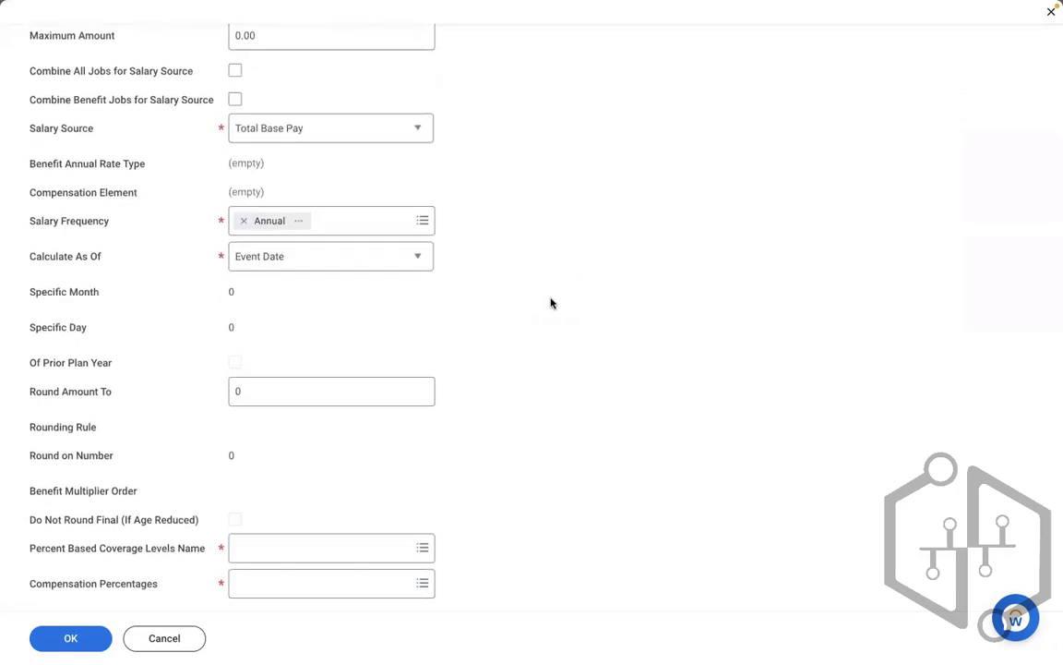
pyautogui.click(288, 545)
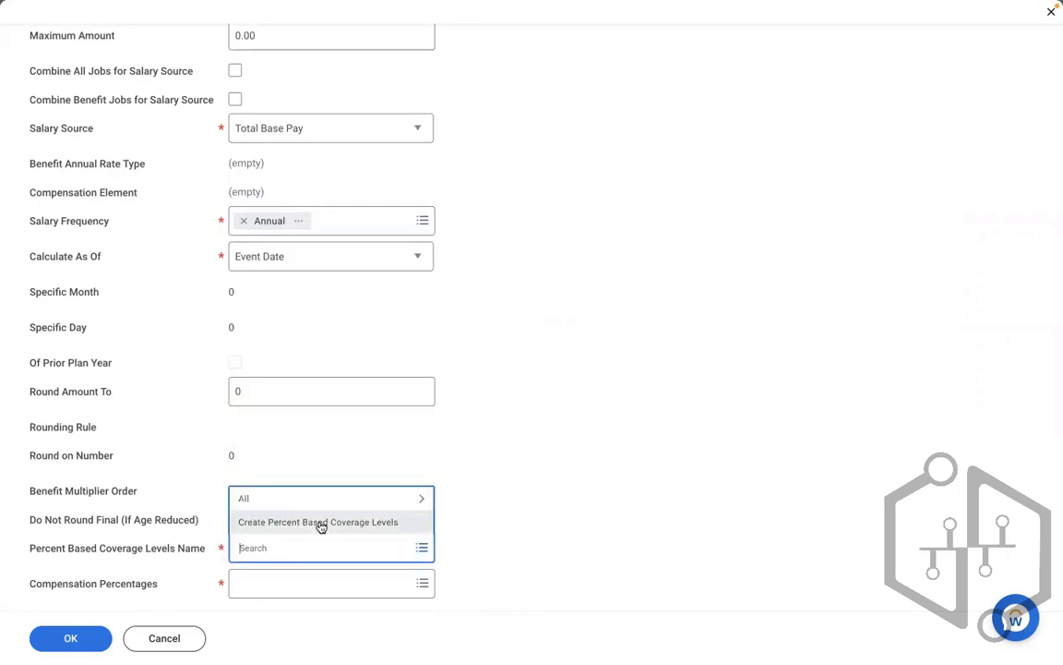
pyautogui.click(325, 580)
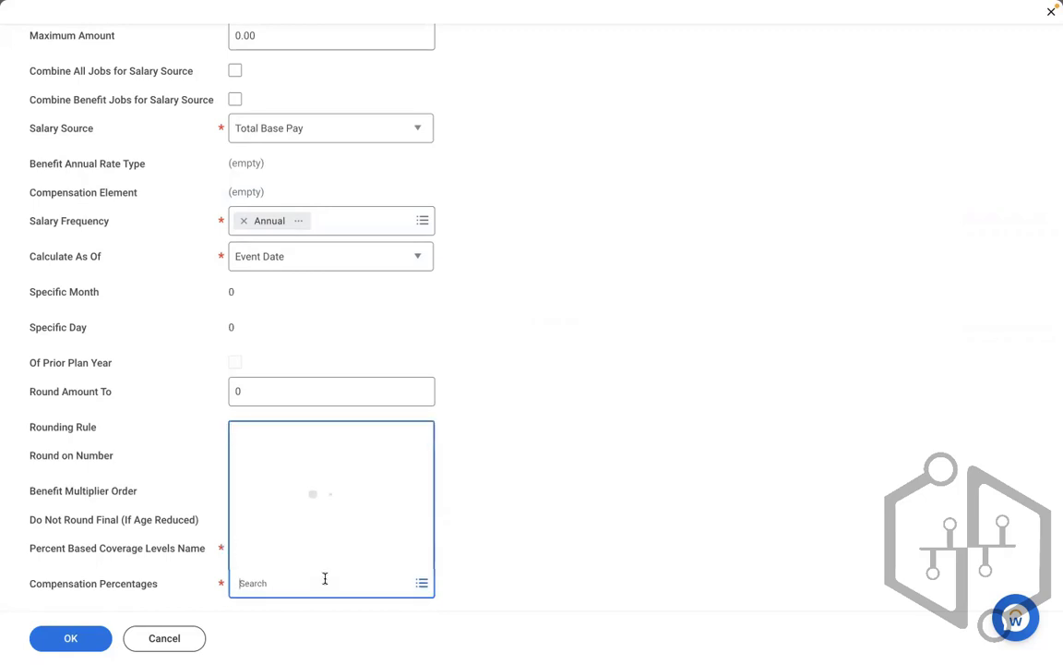
pyautogui.click(318, 554)
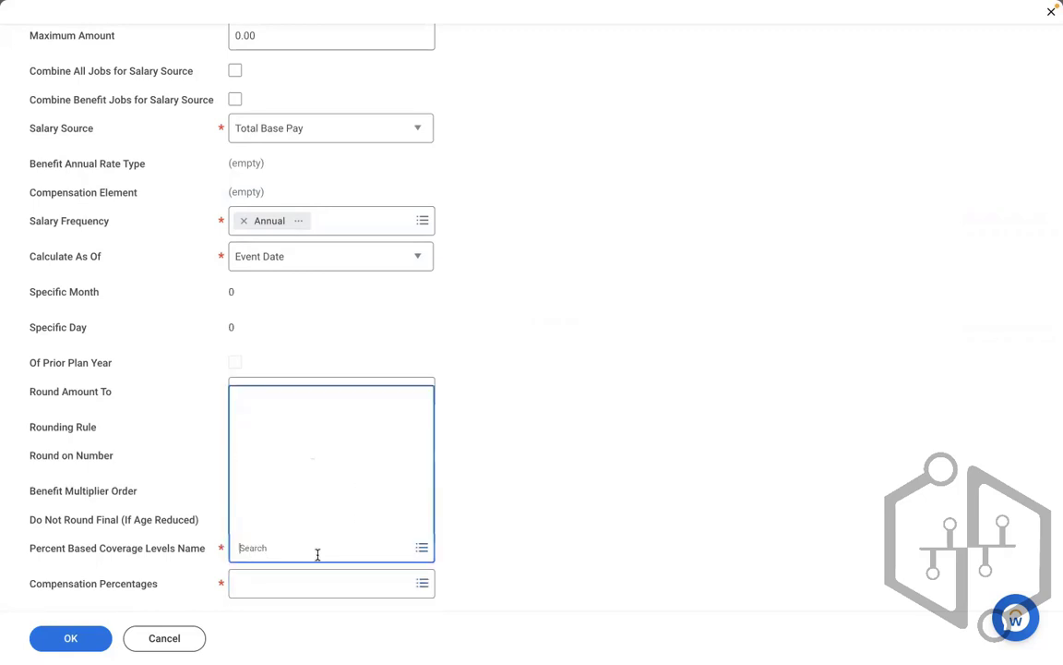
pyautogui.click(290, 531)
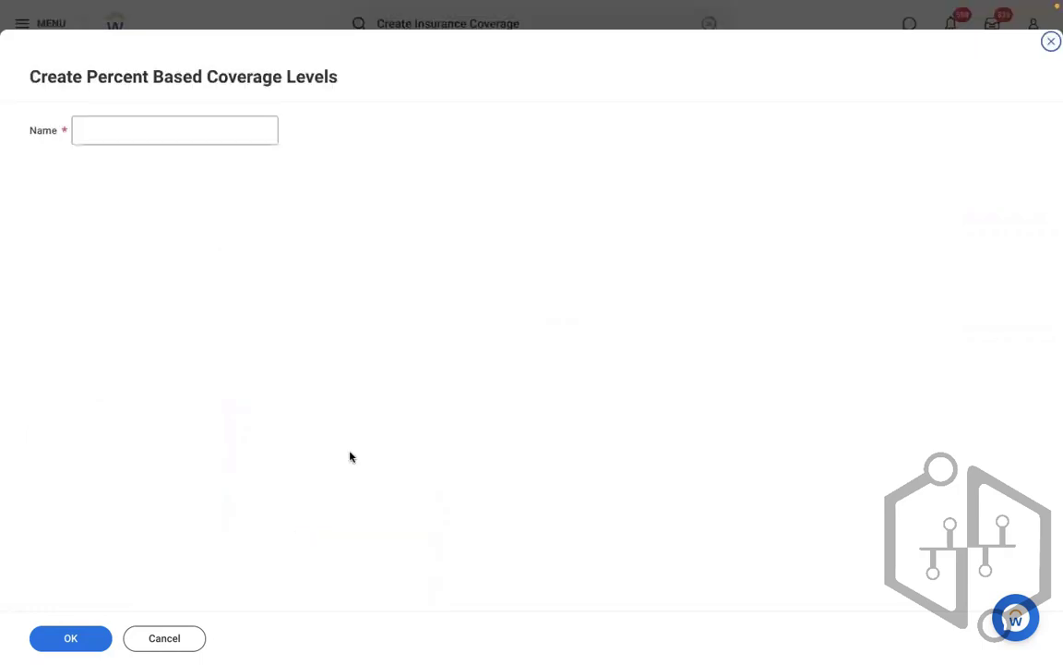
pyautogui.click(124, 129)
pyautogui.click(123, 128)
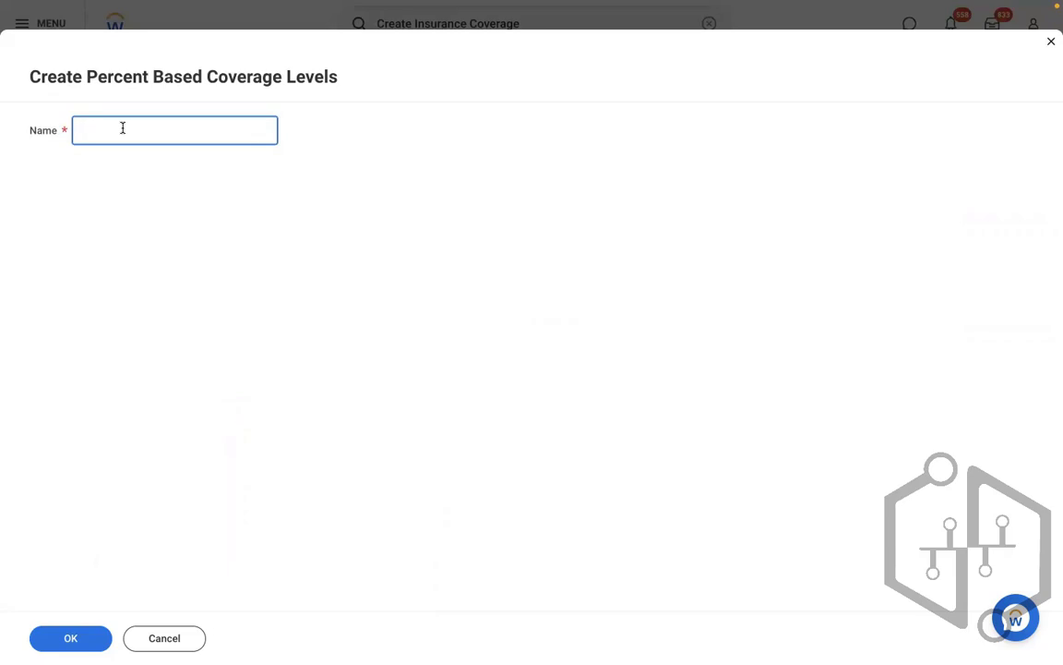
pyautogui.write('RMD - Percentage Coverage lEVEL')
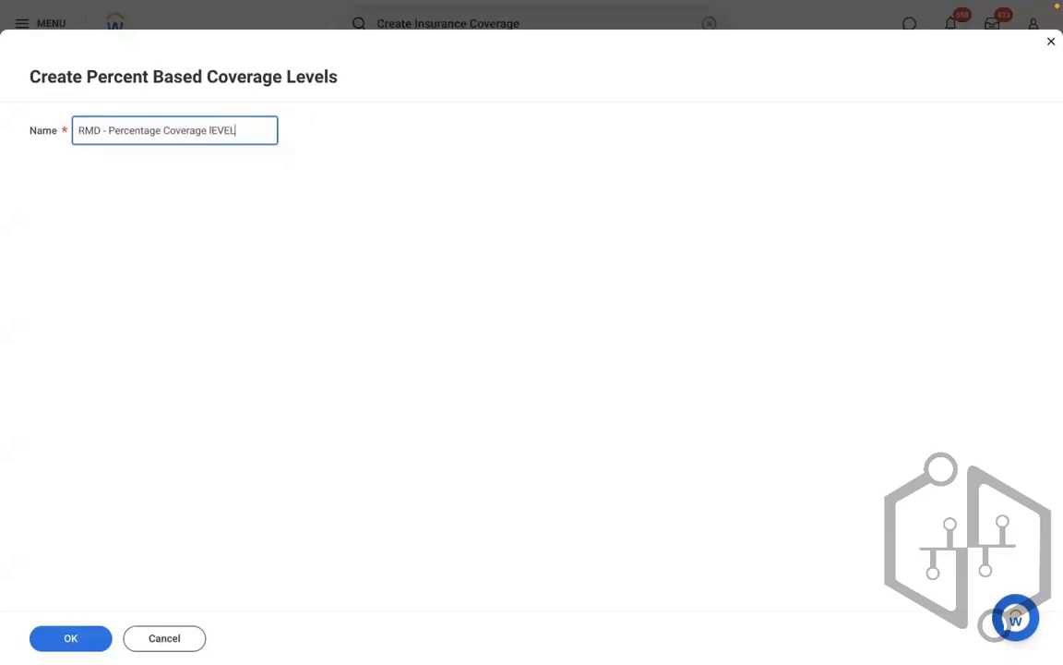
pyautogui.press('BackSpace')
pyautogui.press('BackSpace')
pyautogui.press('BackSpace')
pyautogui.press('BackSpace')
pyautogui.press('BackSpace')
pyautogui.write('Levels')
pyautogui.click(68, 647)
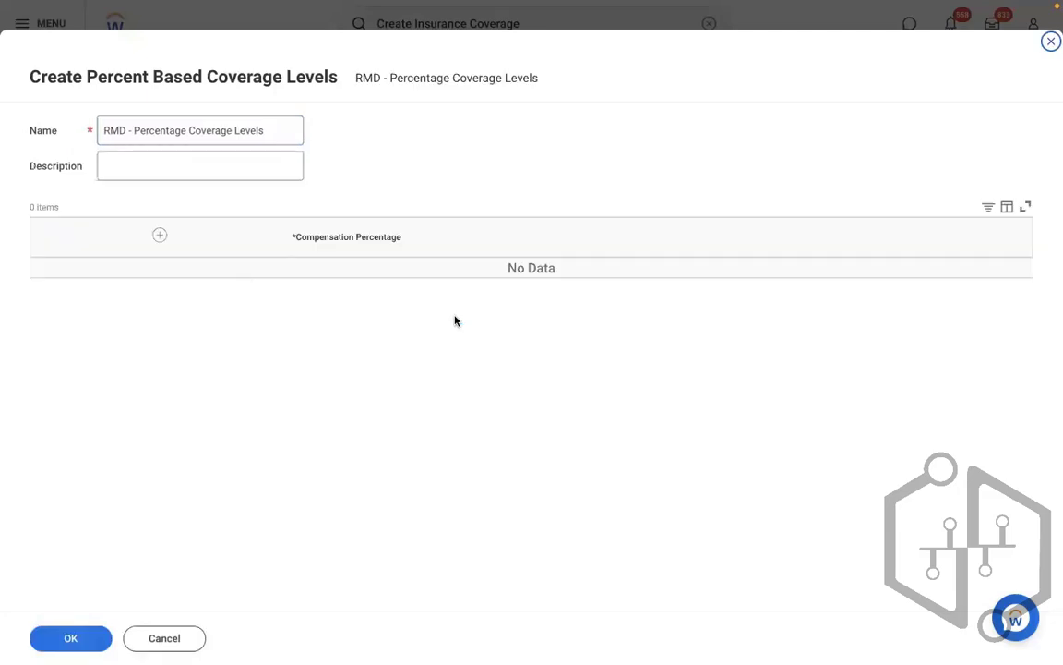
# Add five compensation percentage rows to the RMD - Percentage Coverage Levels.
pyautogui.click(159, 237)
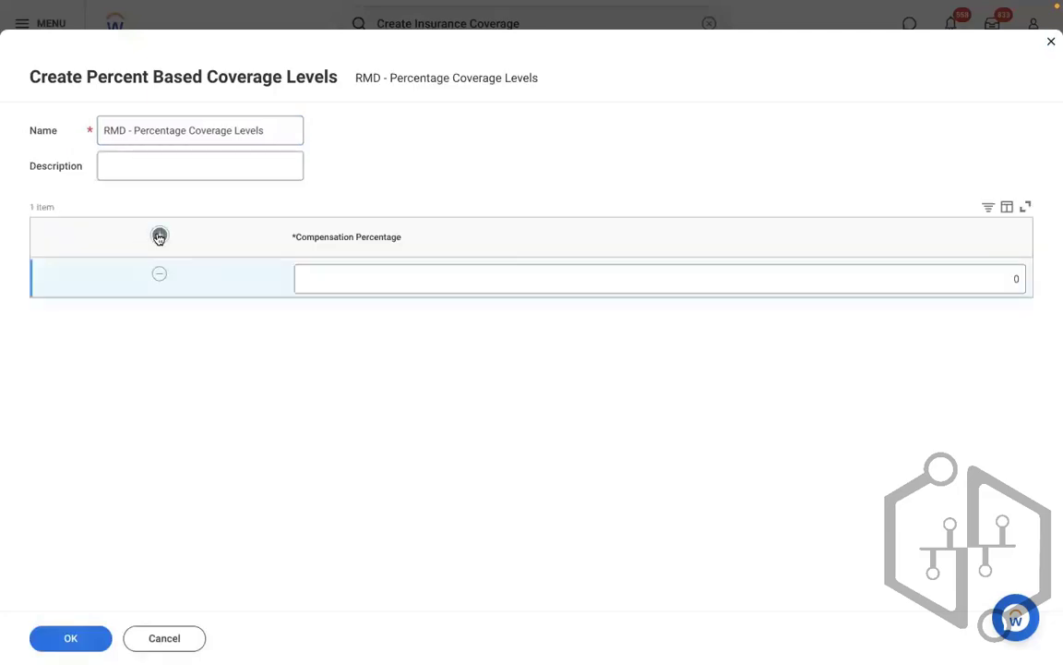
pyautogui.click(159, 236)
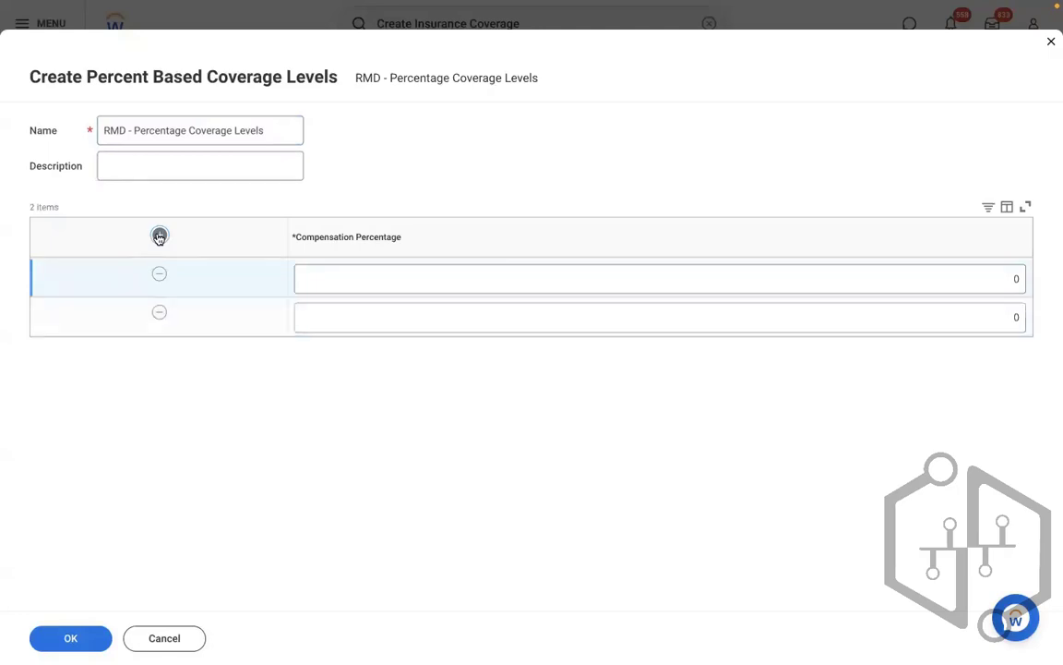
pyautogui.click(158, 236)
pyautogui.click(158, 237)
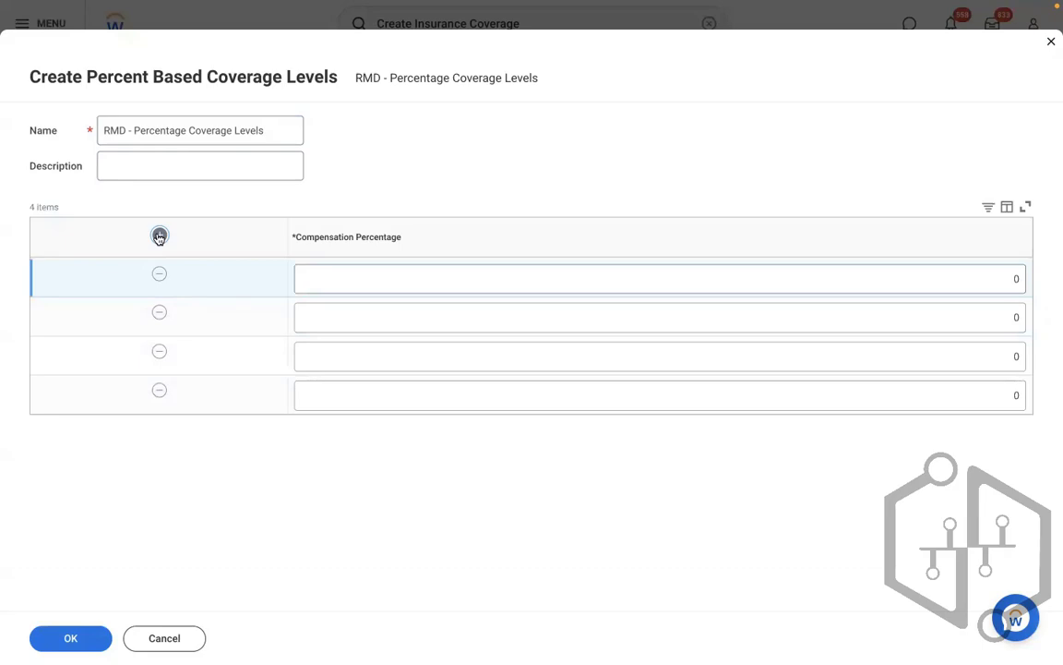
pyautogui.click(159, 236)
# Fill the compensation percentage rows with 10, 20, 30, 40 and 50, and save the coverage levels.
pyautogui.click(980, 287)
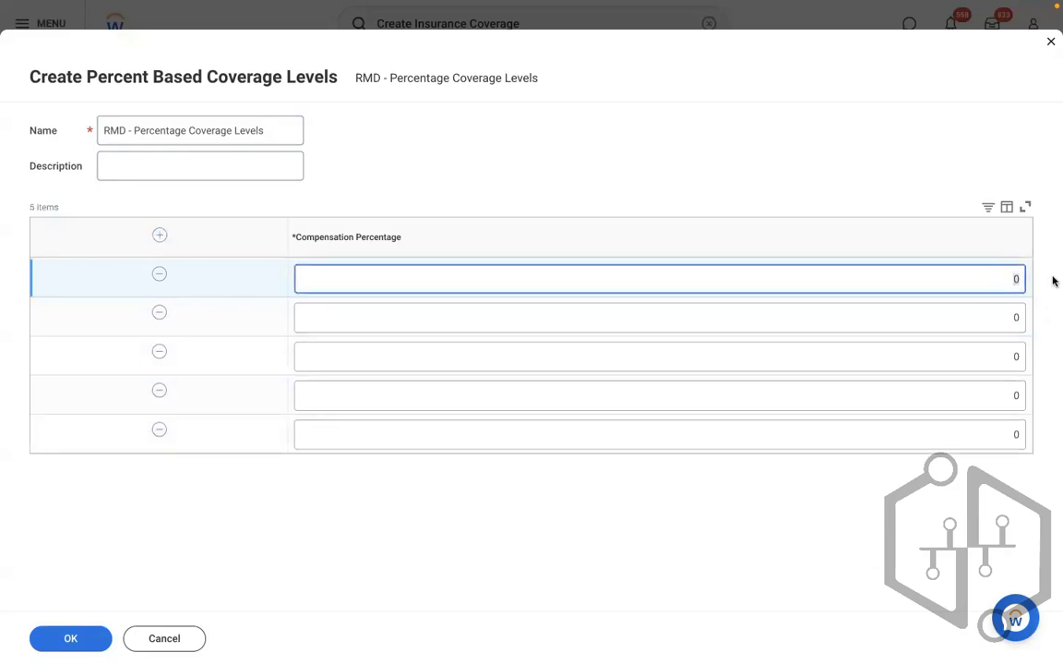
pyautogui.write('10')
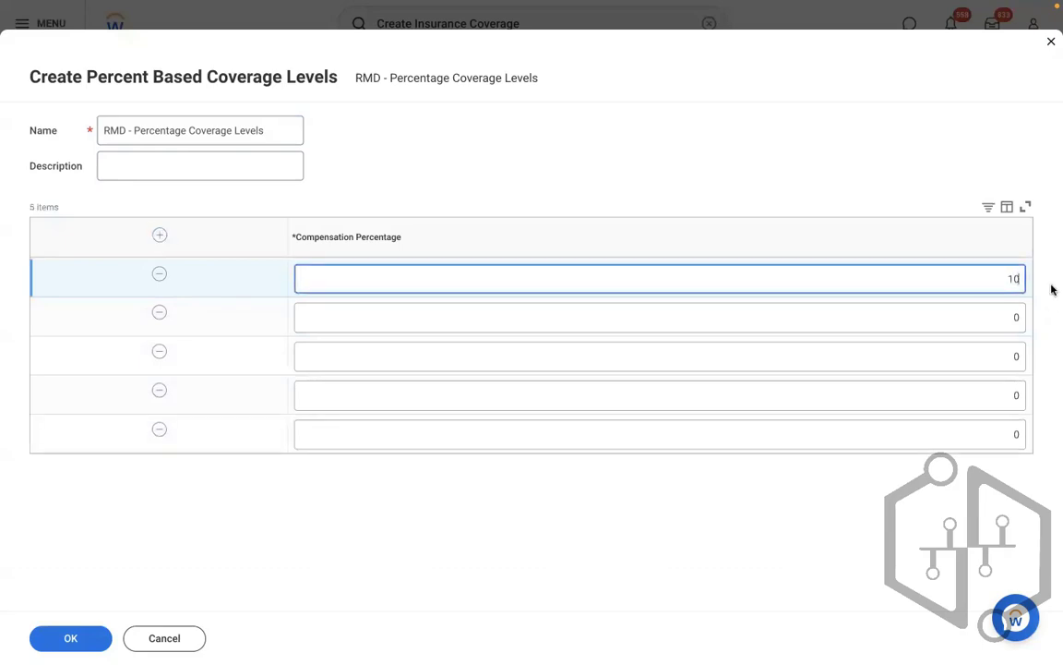
pyautogui.click(1011, 322)
pyautogui.write('20')
pyautogui.click(1015, 356)
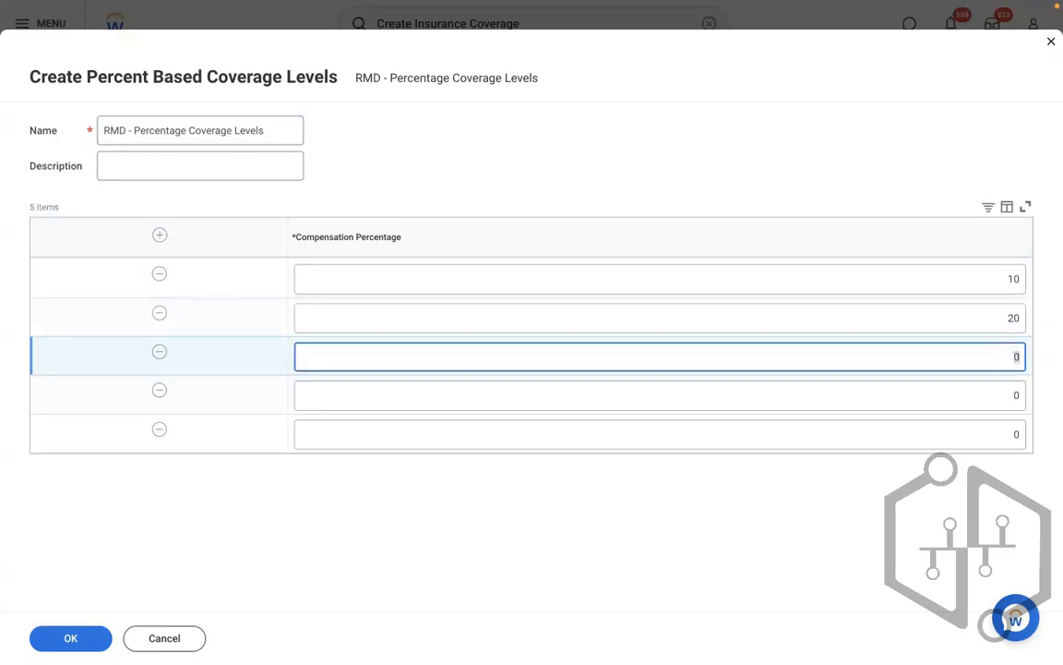
pyautogui.write('30')
pyautogui.click(1014, 395)
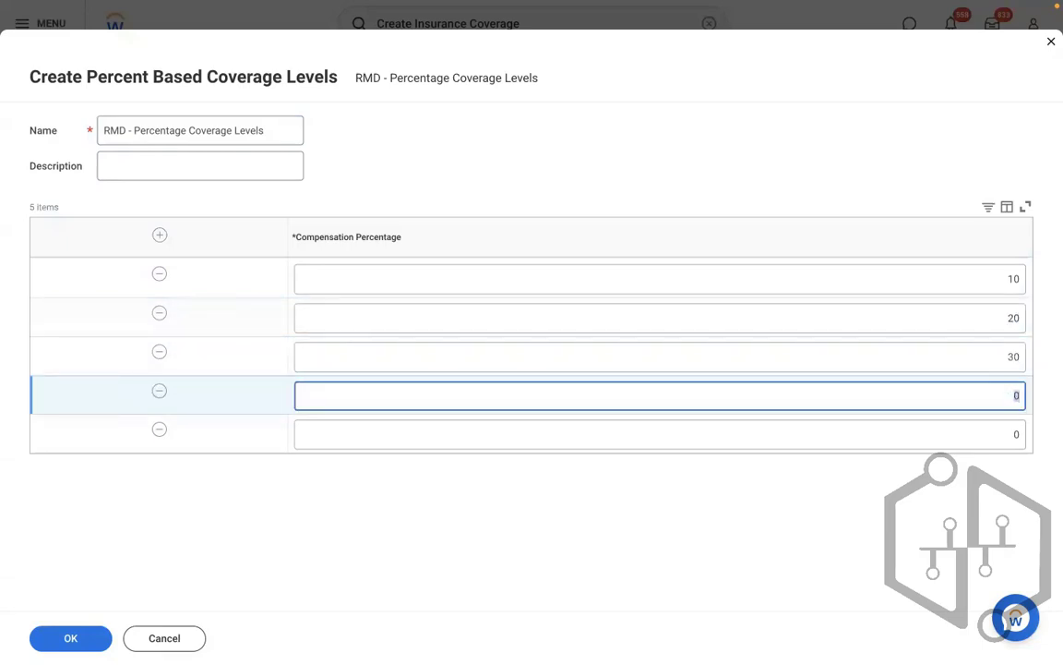
pyautogui.write('40')
pyautogui.click(1015, 434)
pyautogui.write('5')
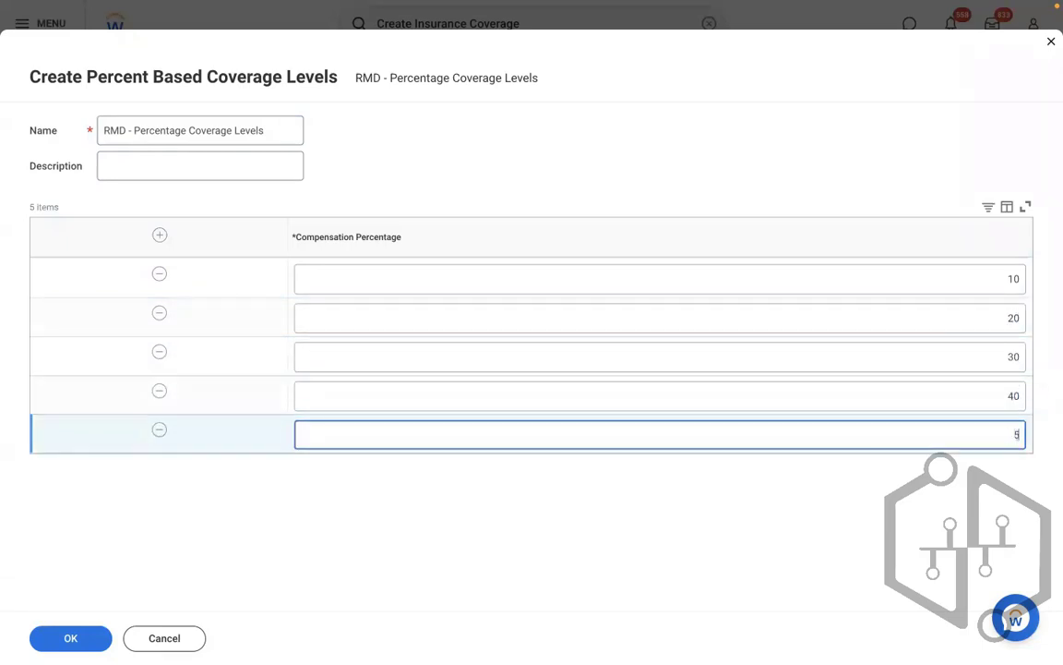
pyautogui.write('0')
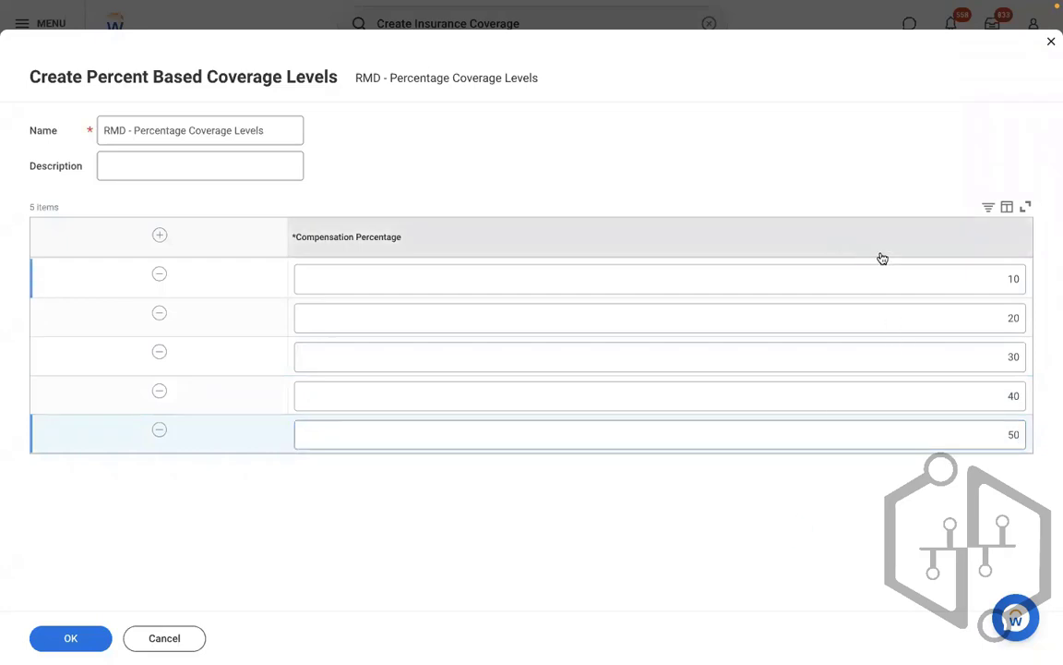
pyautogui.click(79, 639)
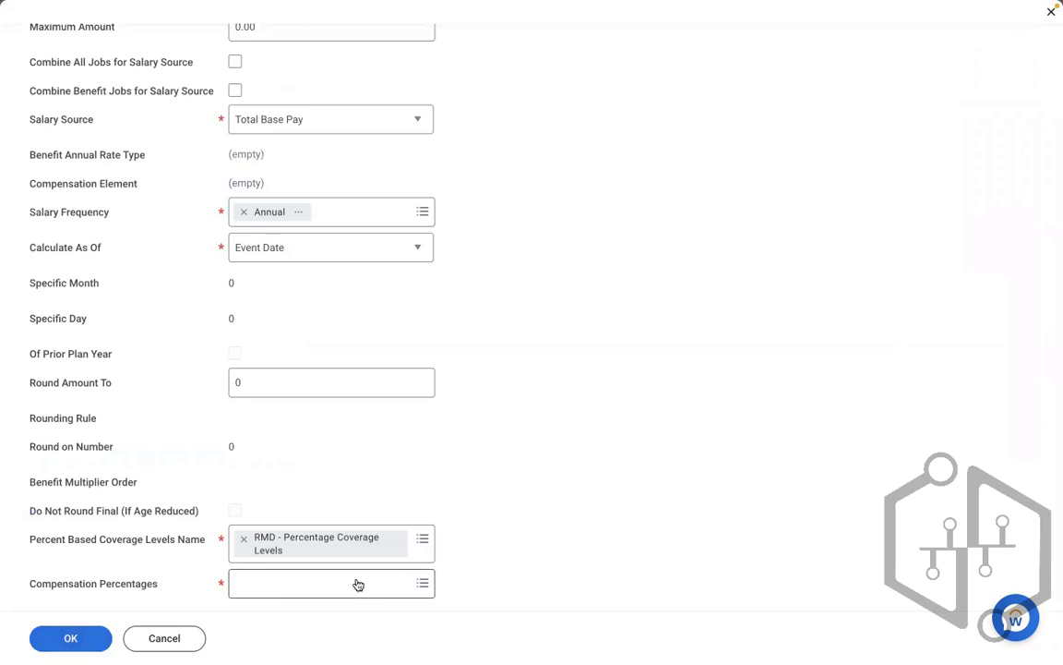
# Select all compensation percentages from 10% of Salary through 50% of Salary for the coverage.
pyautogui.click(358, 584)
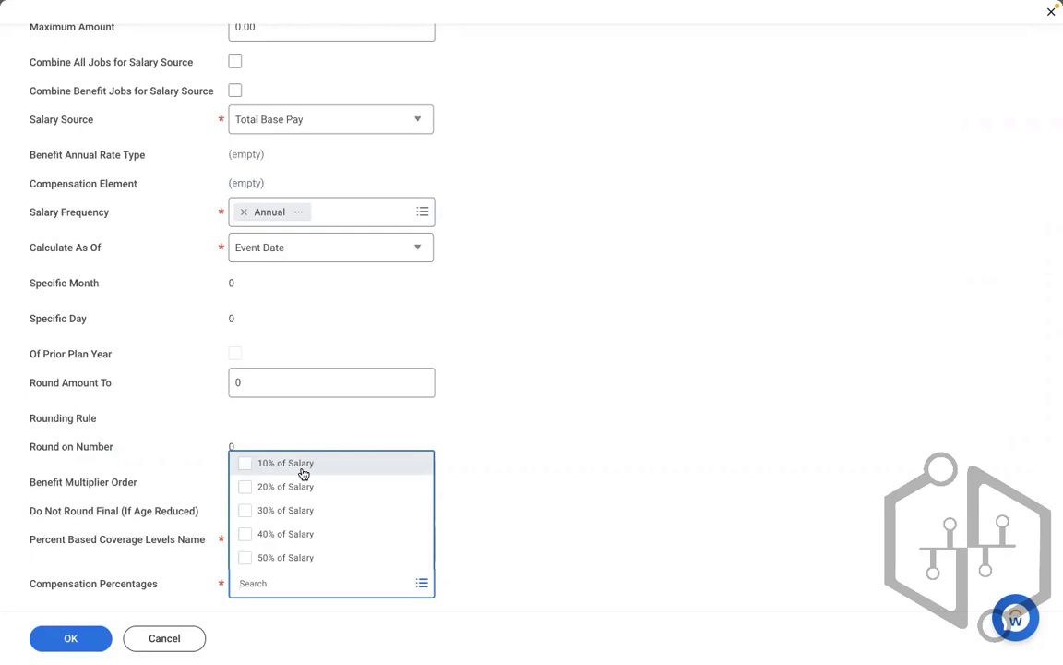
pyautogui.click(304, 474)
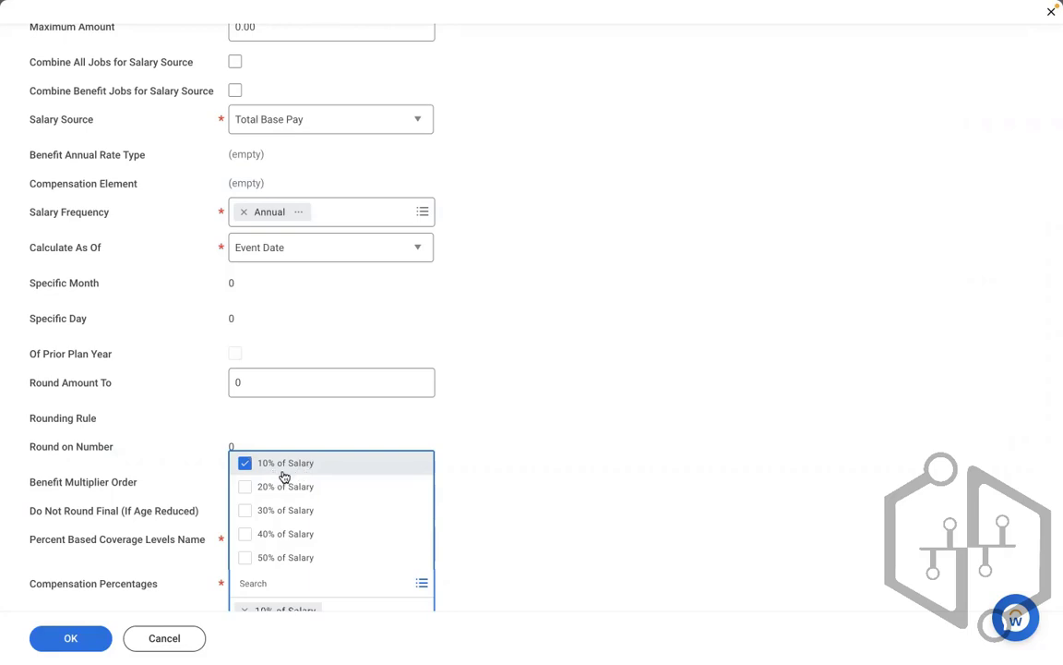
pyautogui.press('super+a')
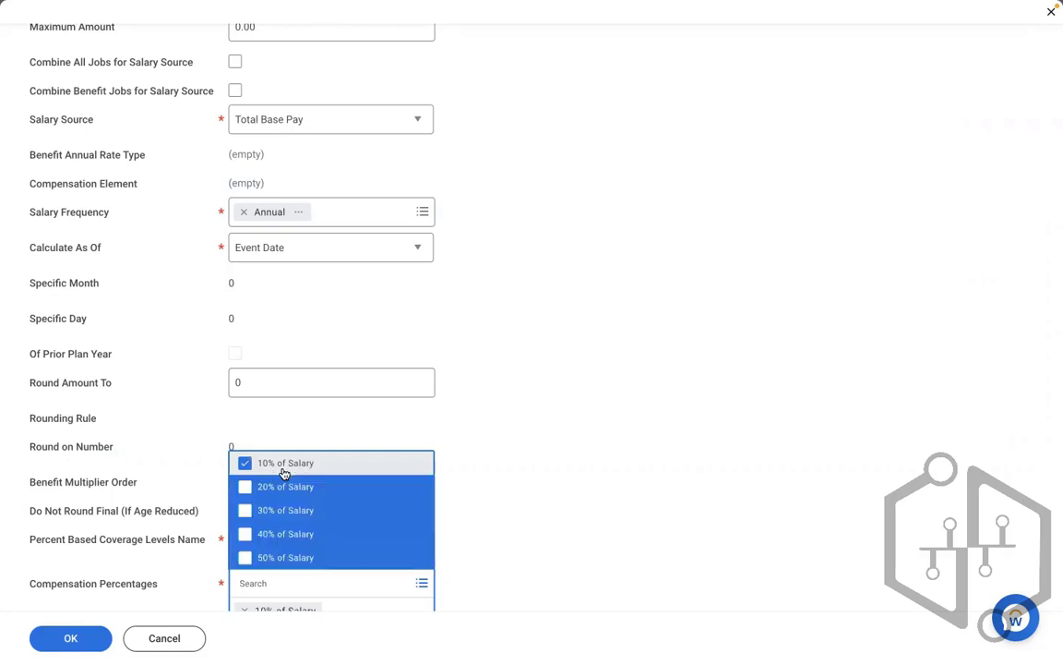
pyautogui.press('Return')
pyautogui.press('Return')
pyautogui.click(558, 443)
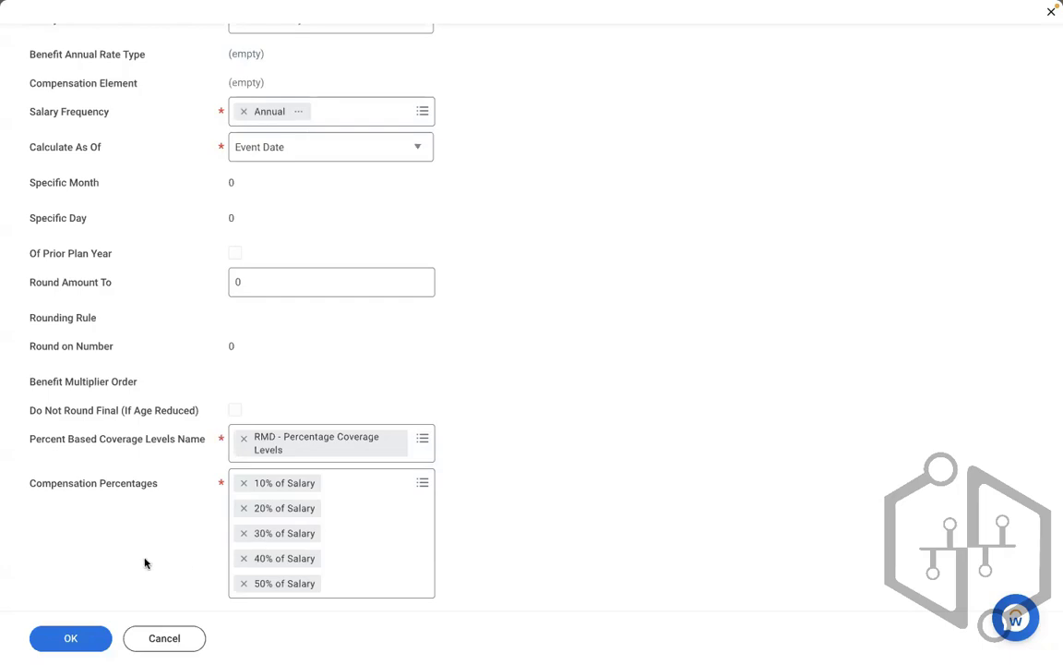
pyautogui.press('XF86AudioRaiseVolume')
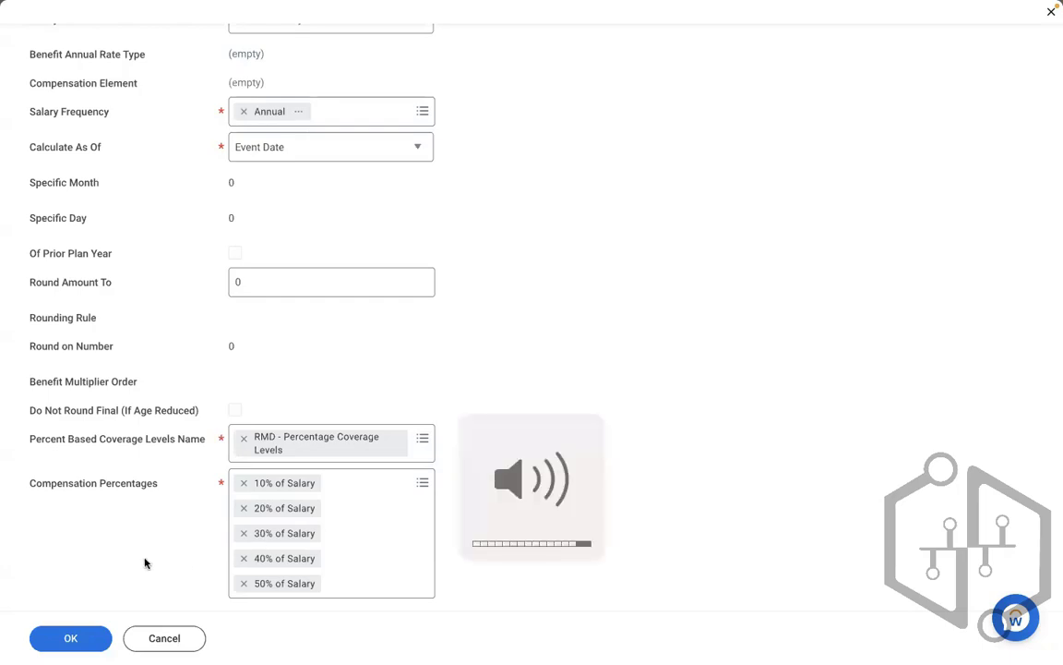
# Rename the percent of salary coverage as RMD - Insurance Coverage - Percentage based LTD.
pyautogui.scroll(5, 144, 564)
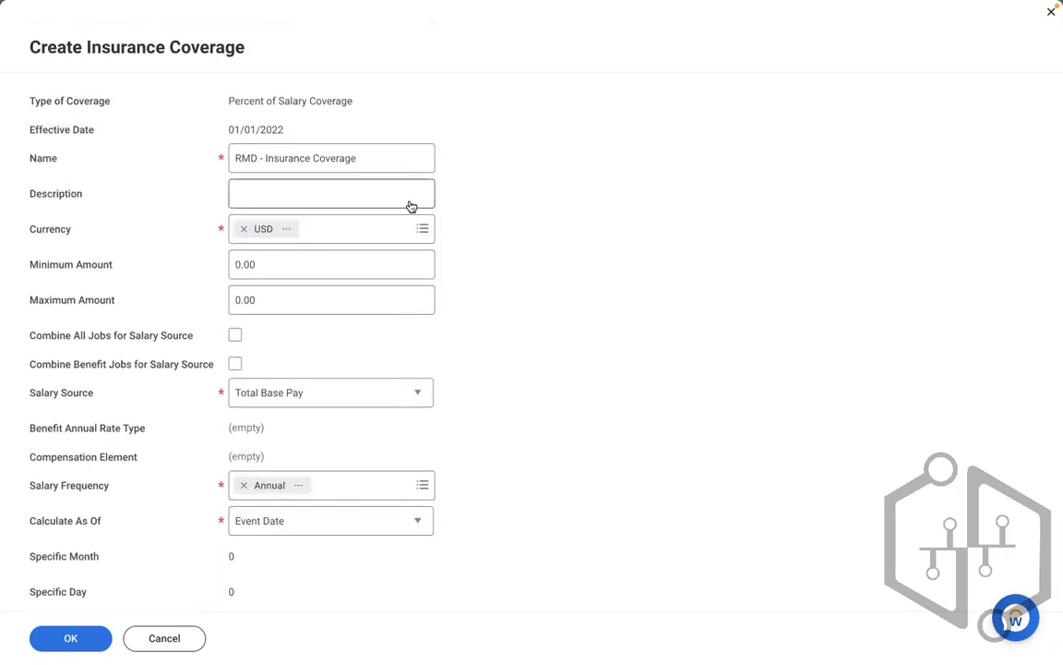
pyautogui.moveTo(264, 159); pyautogui.dragTo(203, 145)
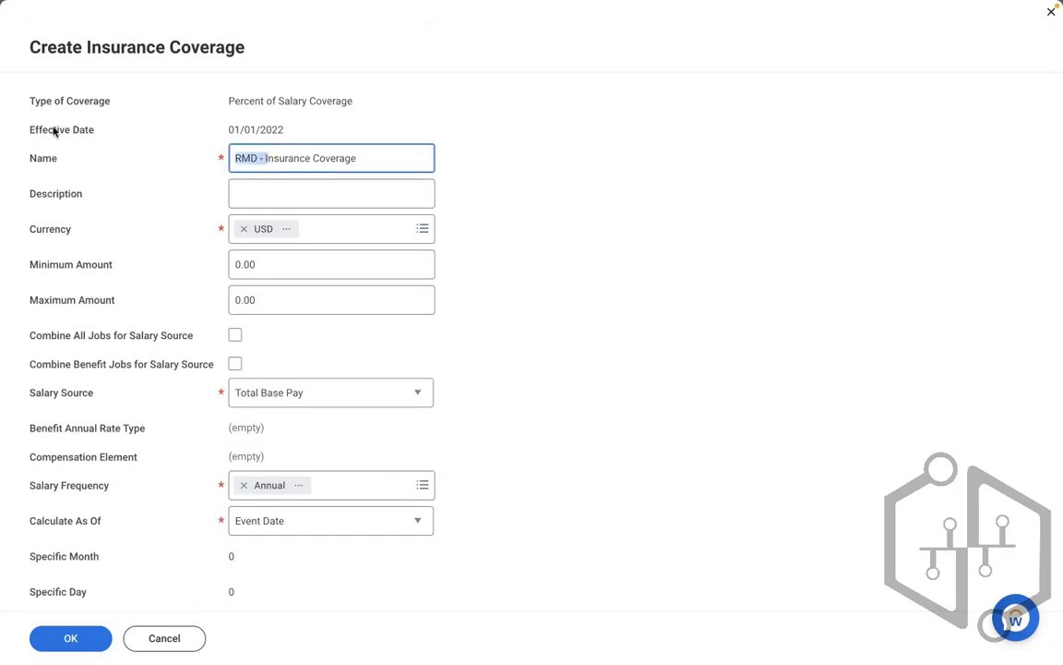
pyautogui.press('BackSpace')
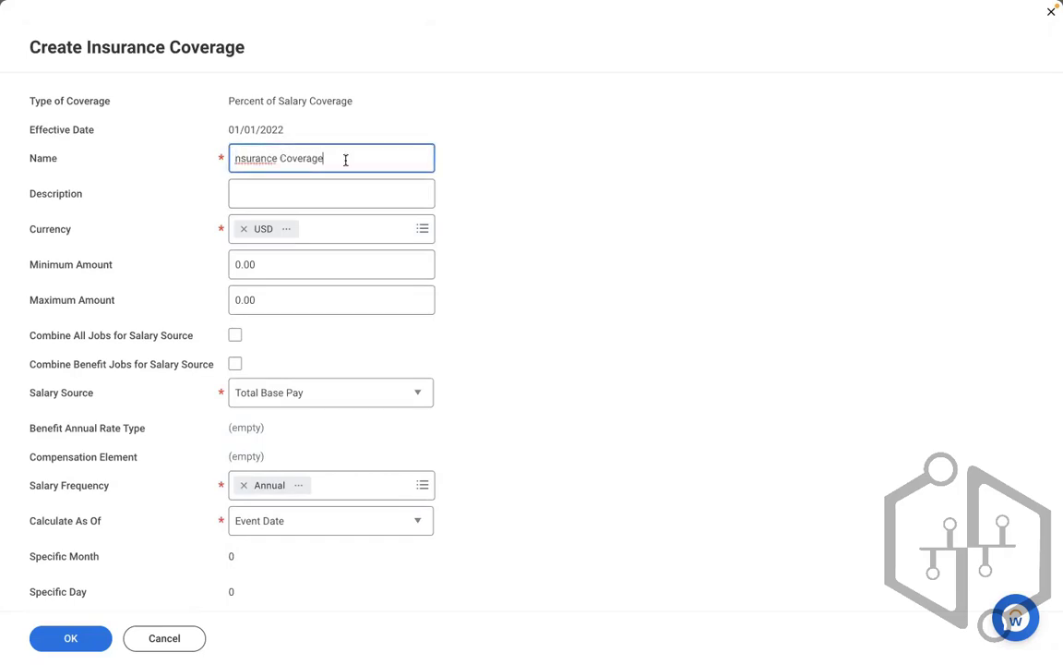
pyautogui.press('BackSpace')
pyautogui.press('BackSpace')
pyautogui.press('BackSpace')
pyautogui.press('BackSpace')
pyautogui.press('BackSpace')
pyautogui.press('BackSpace')
pyautogui.press('BackSpace')
pyautogui.press('BackSpace')
pyautogui.press('BackSpace')
pyautogui.press('BackSpace')
pyautogui.press('BackSpace')
pyautogui.press('BackSpace')
pyautogui.press('BackSpace')
pyautogui.press('BackSpace')
pyautogui.press('BackSpace')
pyautogui.press('BackSpace')
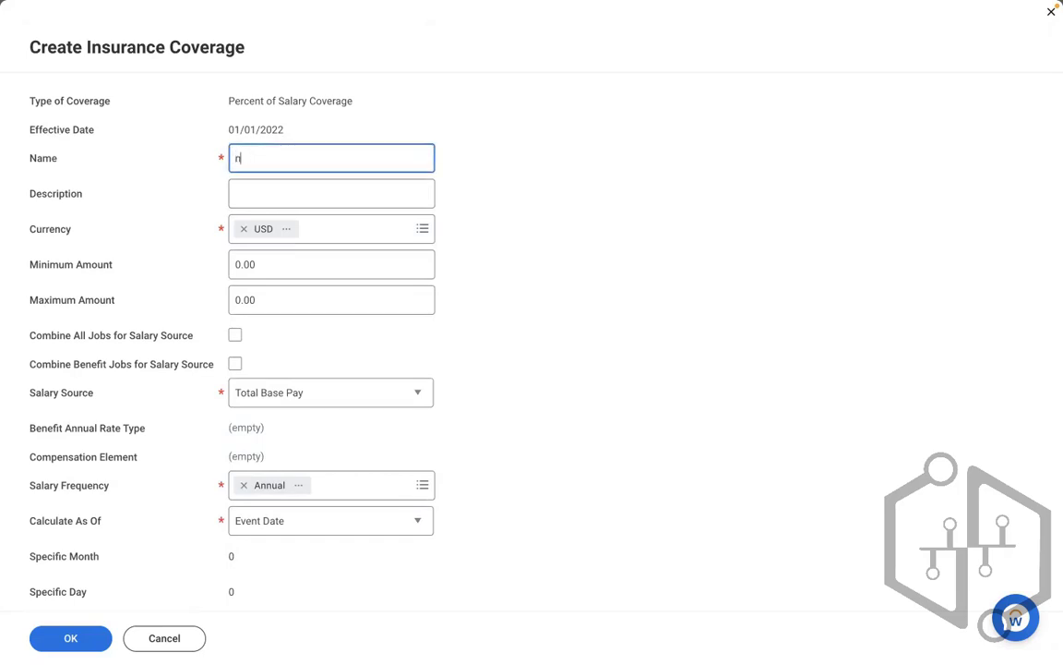
pyautogui.press('BackSpace')
pyautogui.write('Insurance Coverage -')
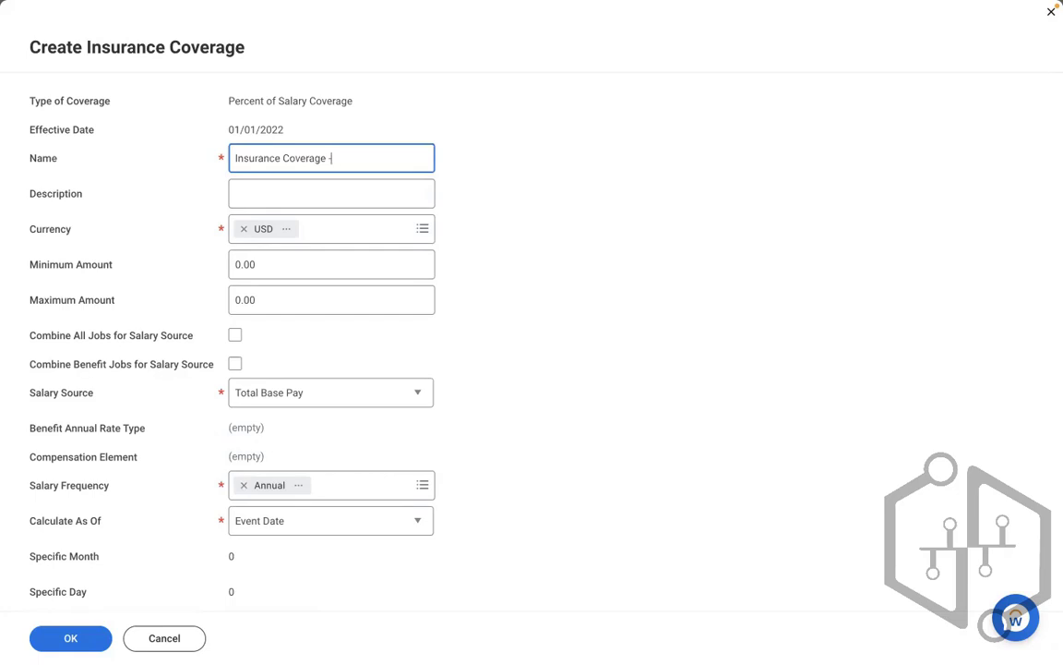
pyautogui.write(' Percentage based LTD')
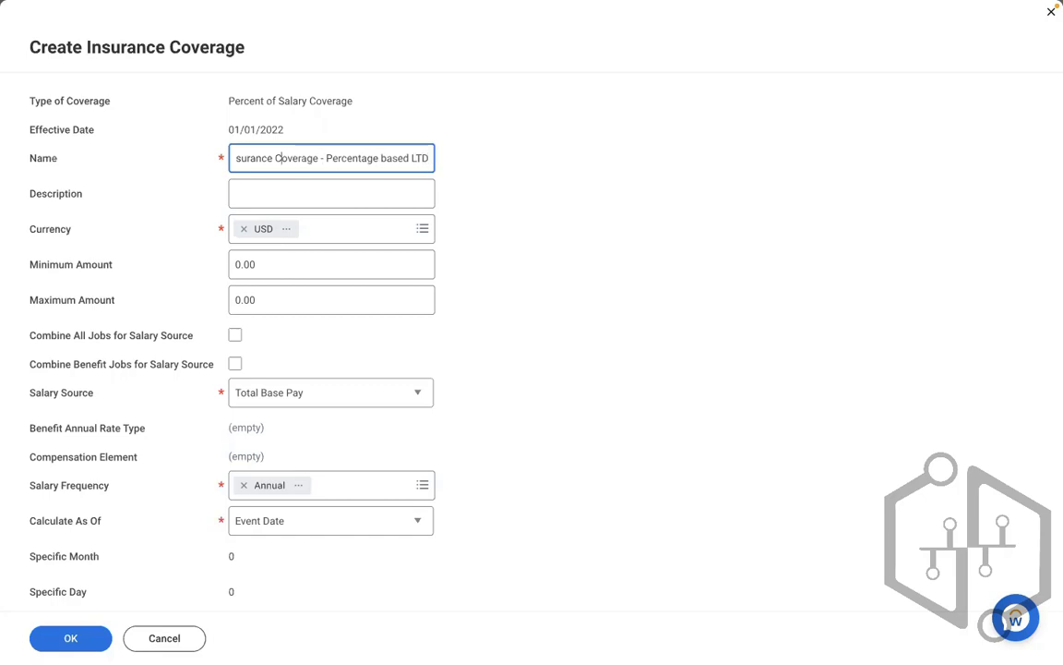
pyautogui.press('Left')
pyautogui.press('Left')
pyautogui.press('Left')
pyautogui.press('Left')
pyautogui.press('Left')
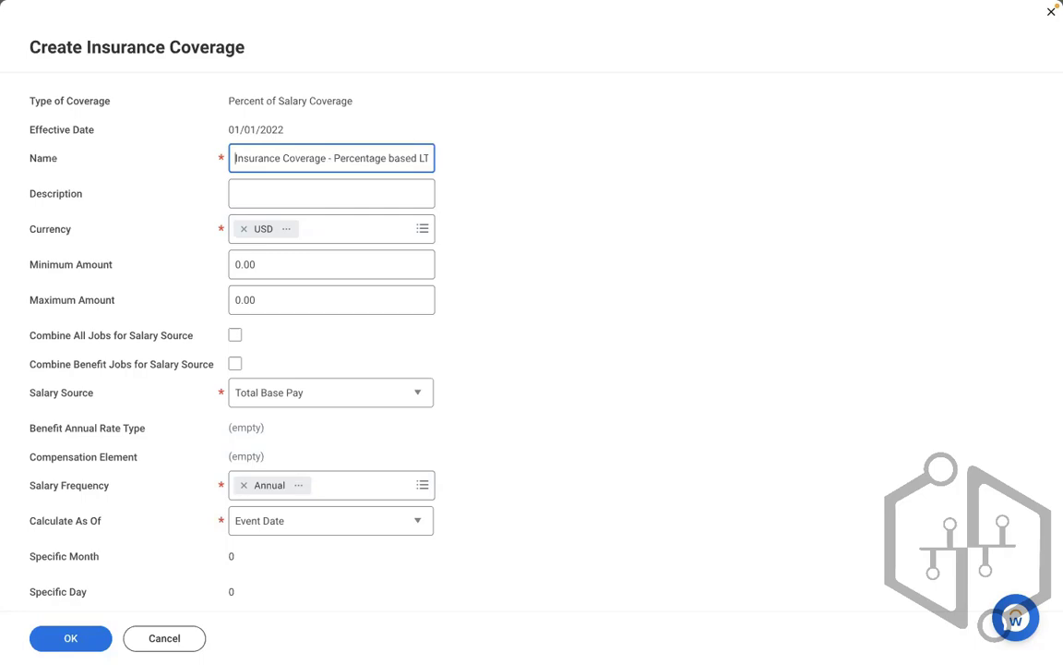
pyautogui.write('RMD -')
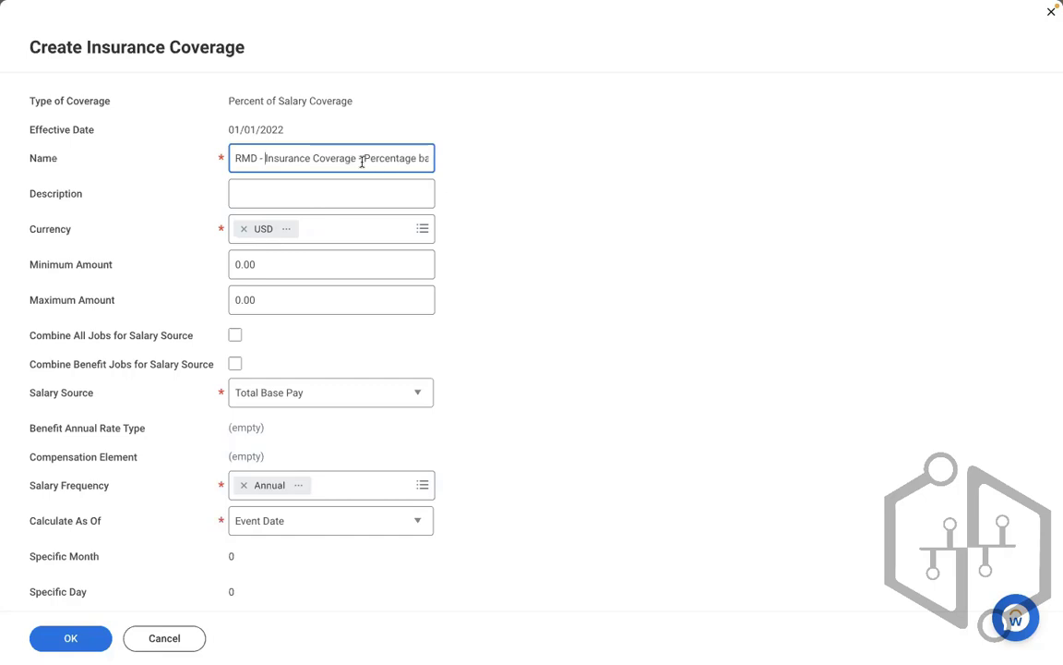
# Change the coverage name to RMD - Insurance Coverage % Based and save the new coverage.
pyautogui.moveTo(359, 160); pyautogui.dragTo(932, 212)
pyautogui.press('BackSpace')
pyautogui.write('%')
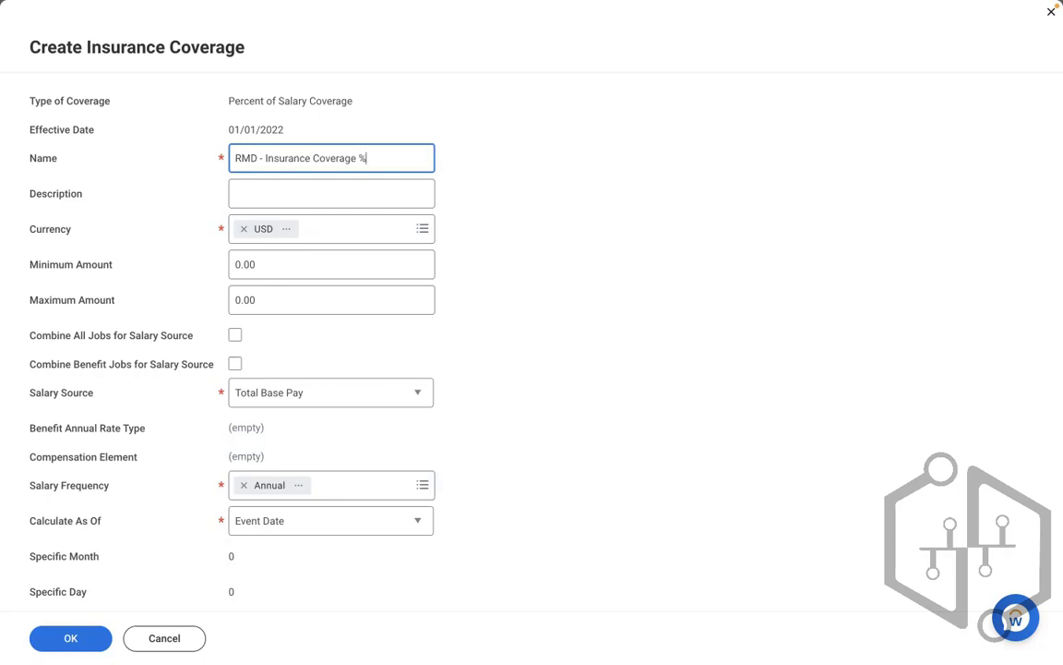
pyautogui.write(' Based')
pyautogui.click(804, 326)
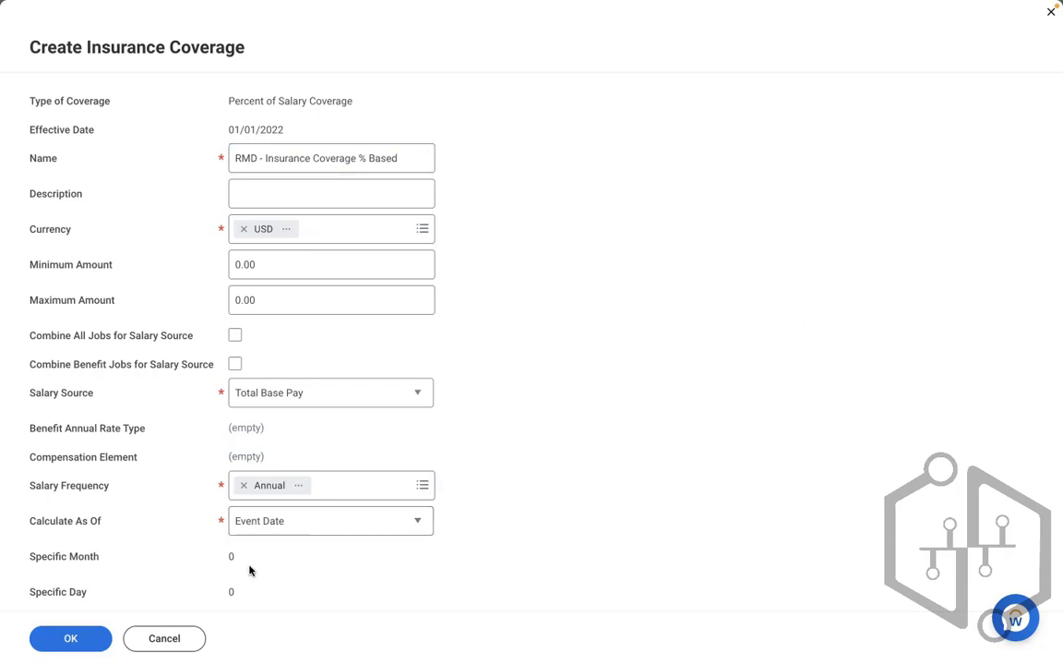
pyautogui.scroll(-6, 687, 497)
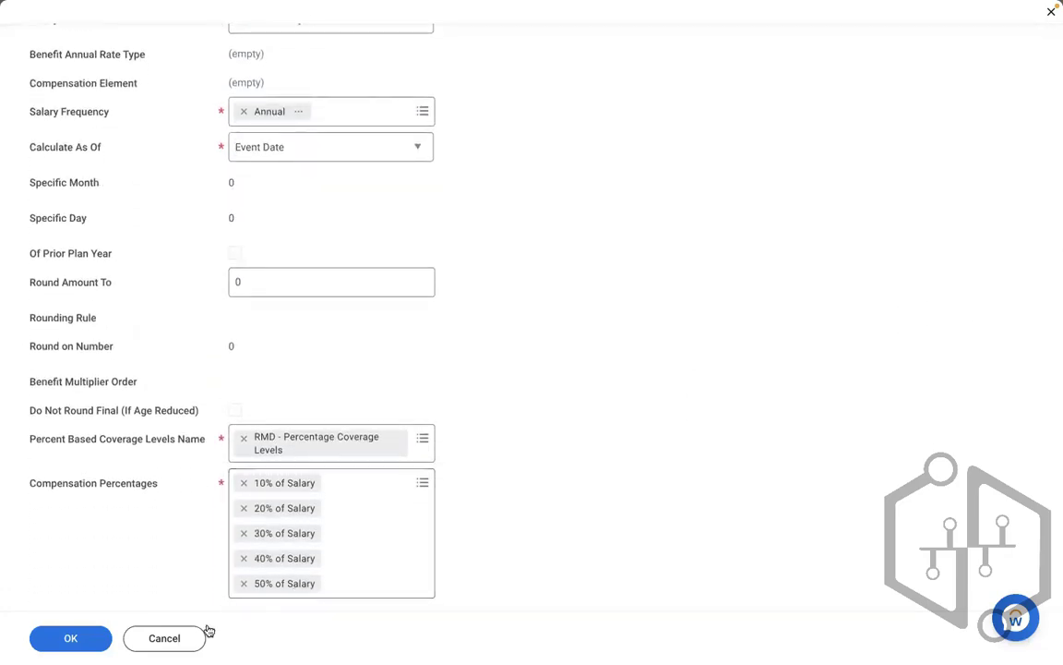
pyautogui.click(77, 639)
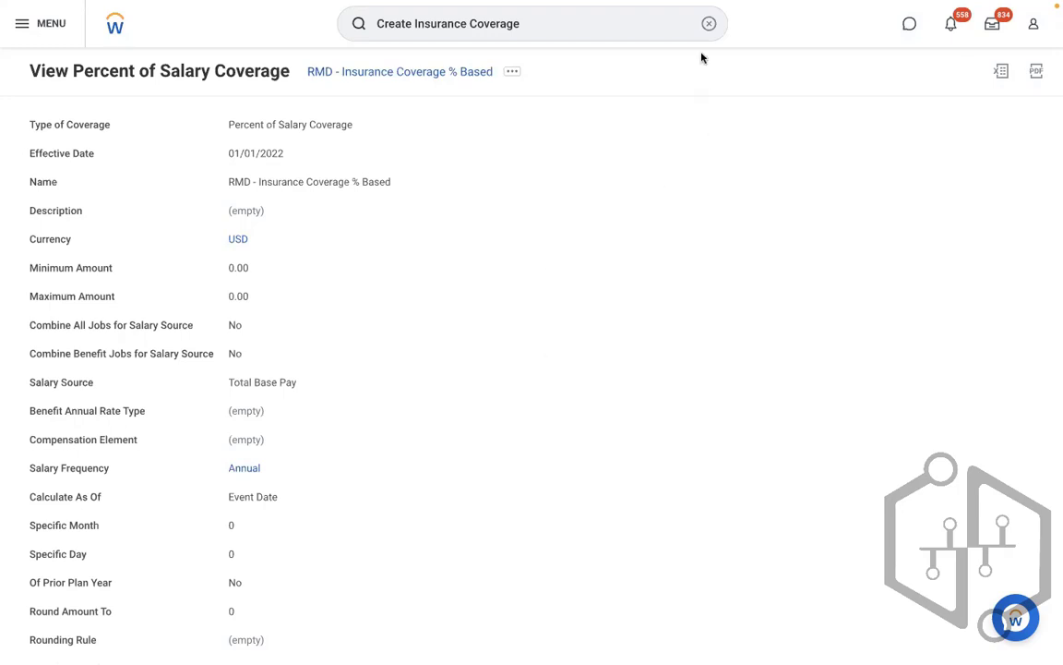
# Find and start the Create Insurance Rate task, and set its effective date to 01/01/2022.
pyautogui.click(707, 26)
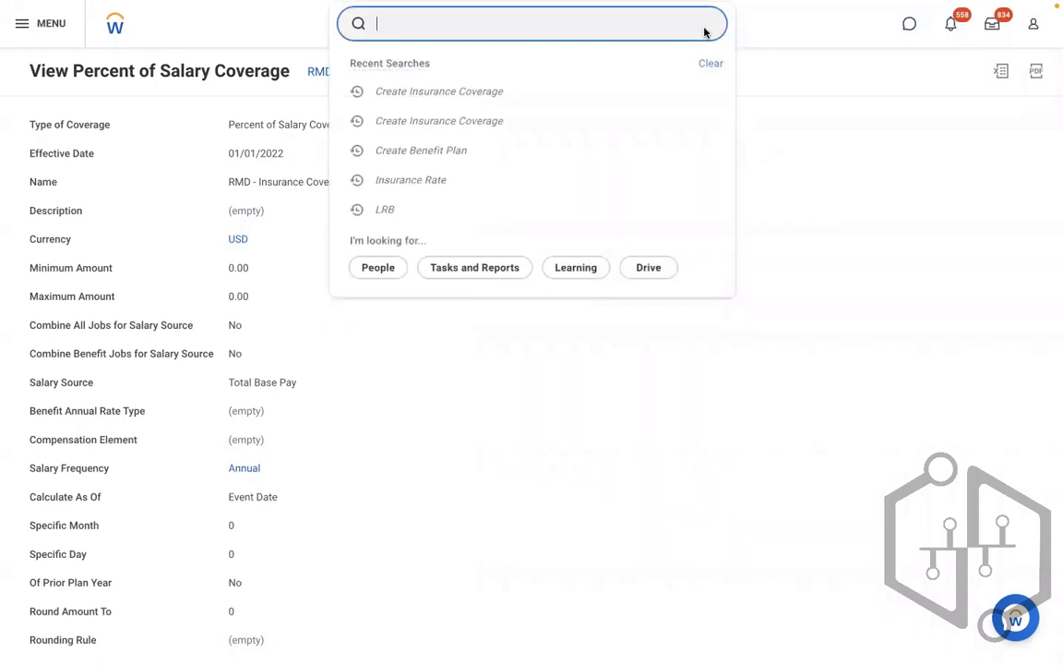
pyautogui.write('create insu rate')
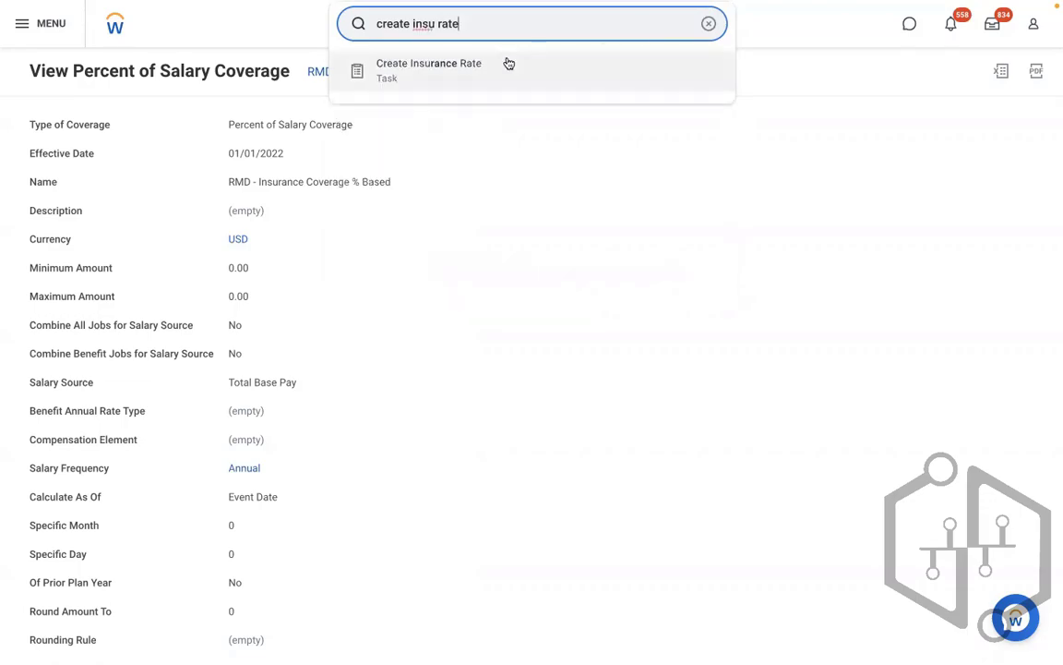
pyautogui.click(506, 64)
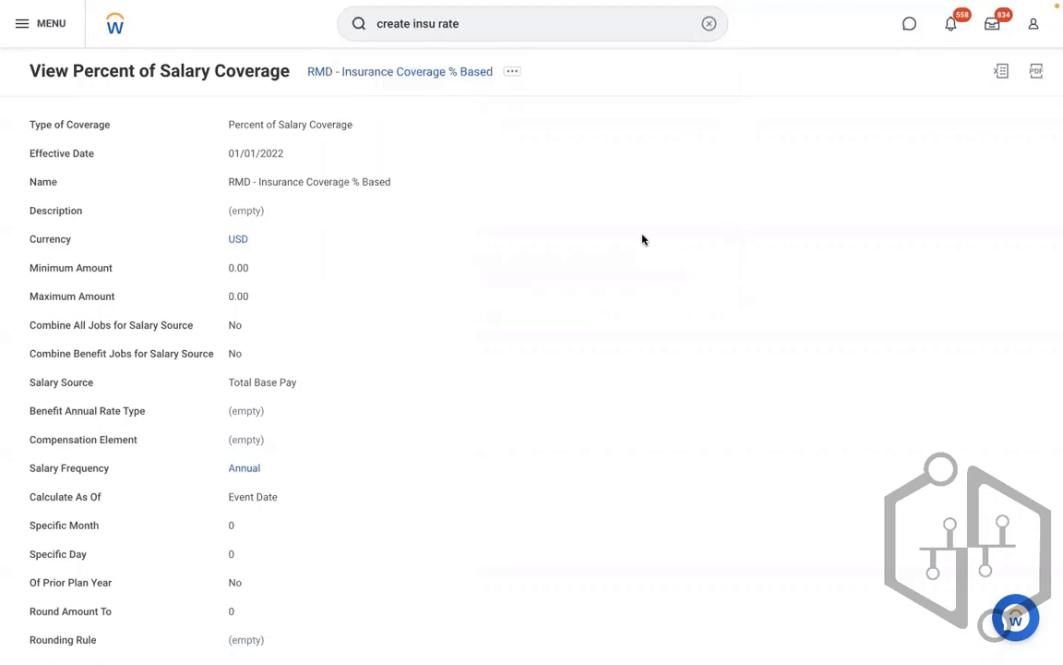
pyautogui.click(498, 189)
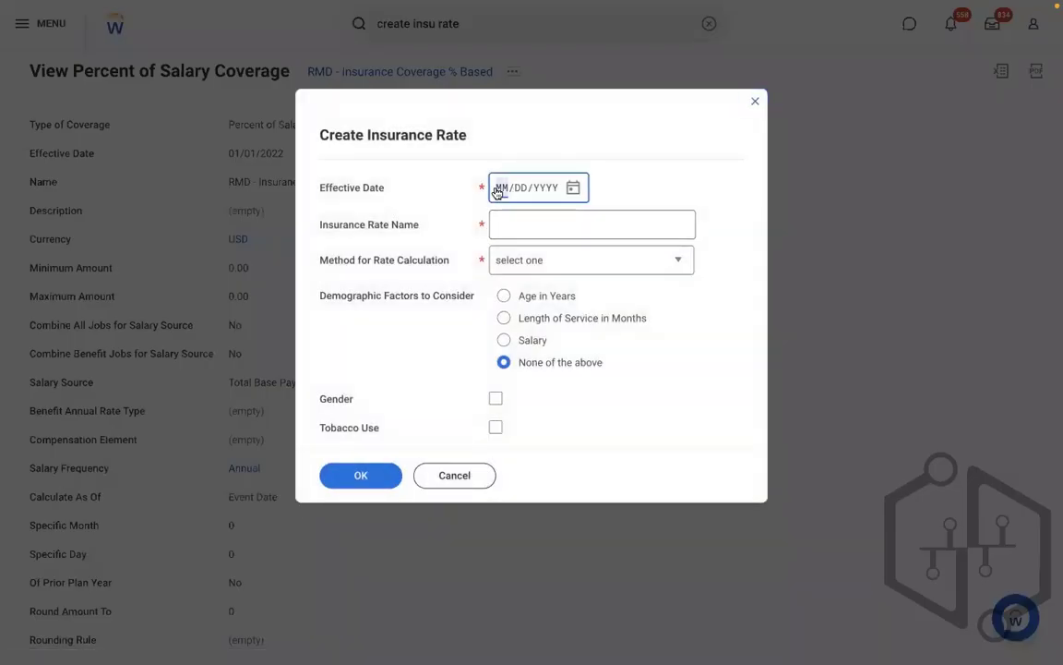
pyautogui.write('010')
pyautogui.press('BackSpace')
pyautogui.press('BackSpace')
pyautogui.press('BackSpace')
pyautogui.write('01012022')
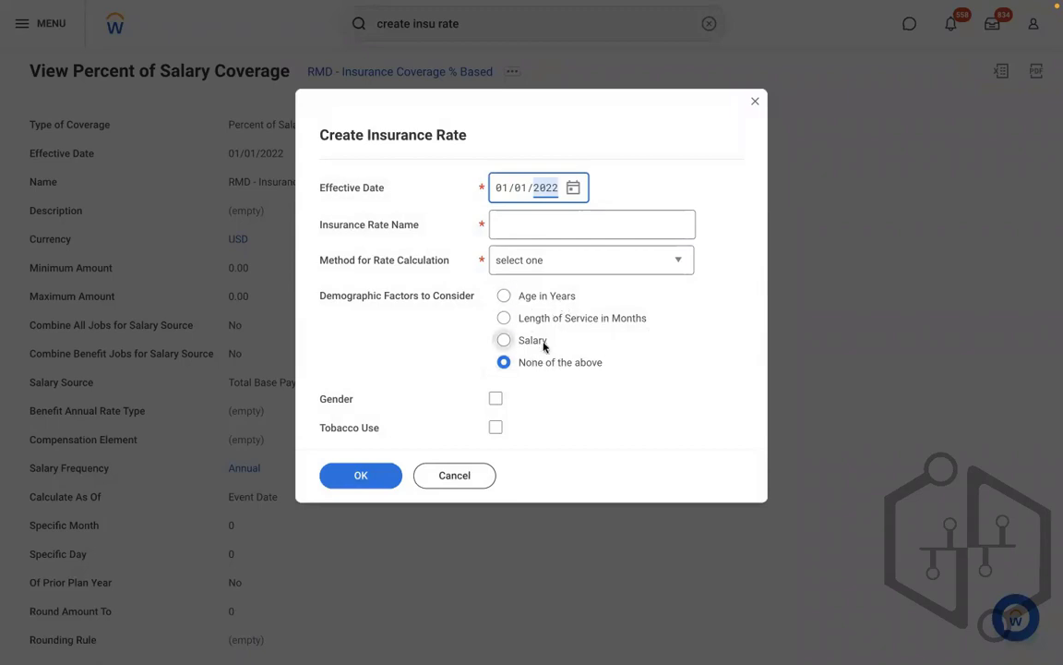
pyautogui.click(646, 337)
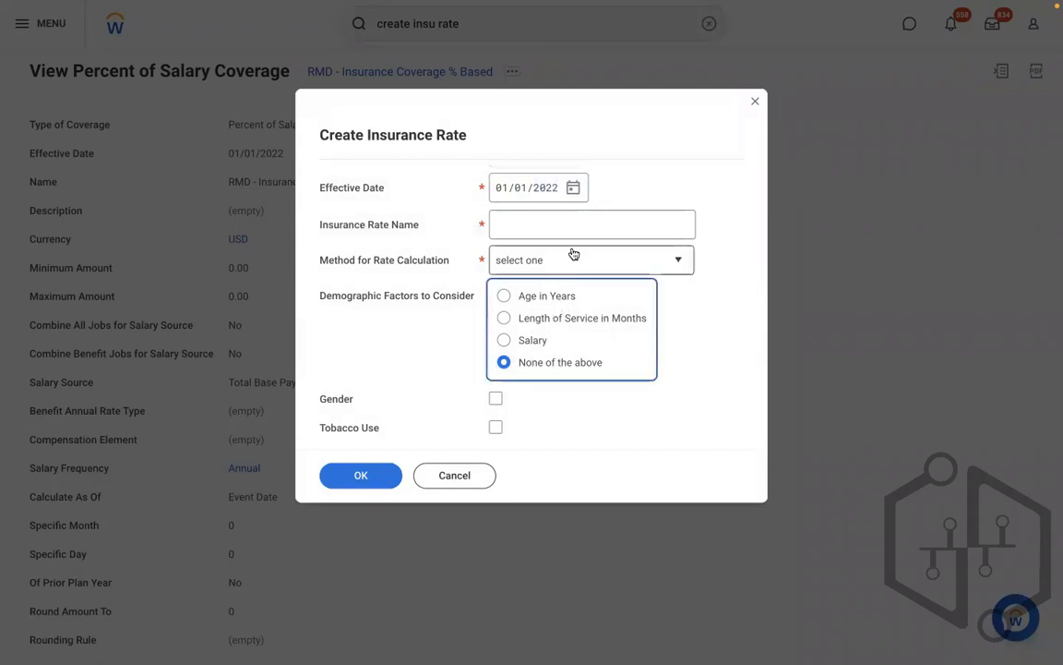
# Name the rate RMD - Insurance Rate and set its method for rate calculation to Flat Amount.
pyautogui.click(532, 223)
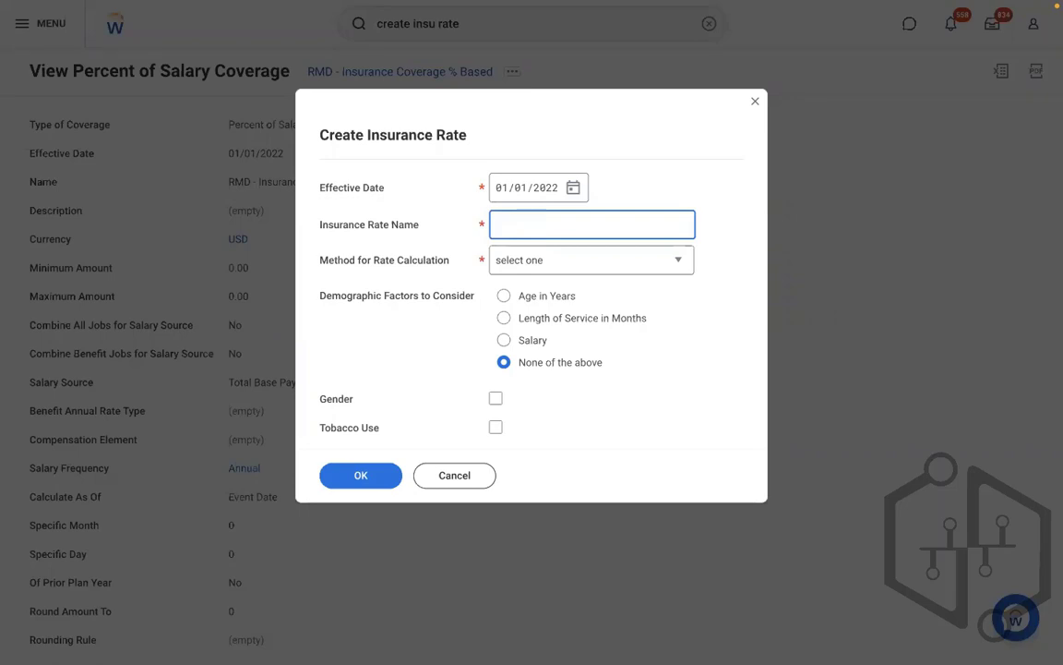
pyautogui.write('RMD - Insurance Rate')
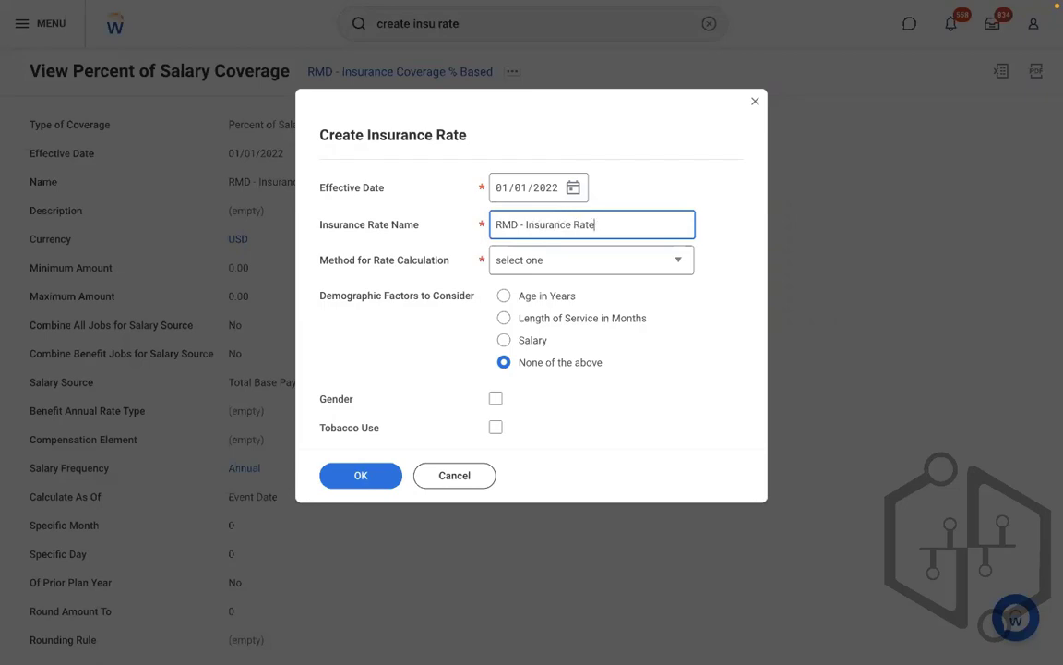
pyautogui.click(546, 268)
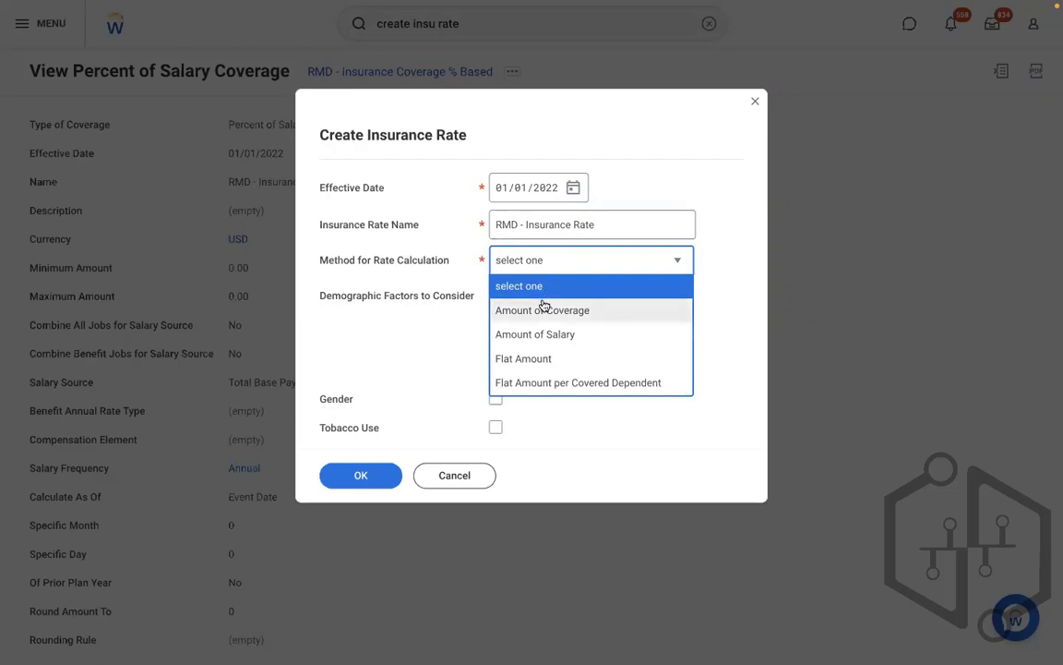
pyautogui.click(526, 380)
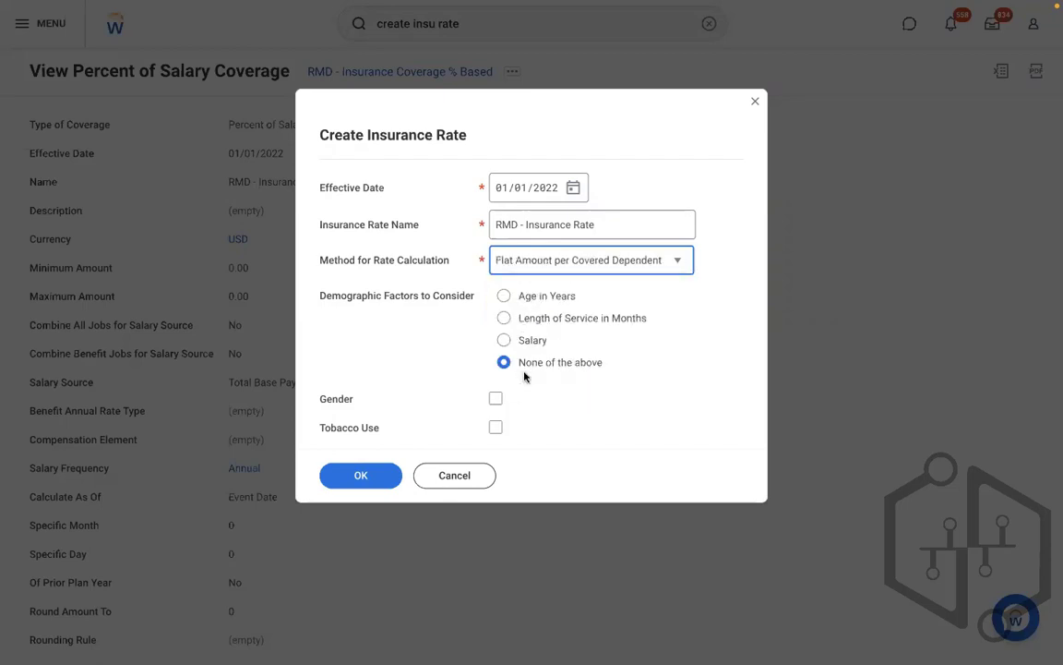
pyautogui.click(622, 263)
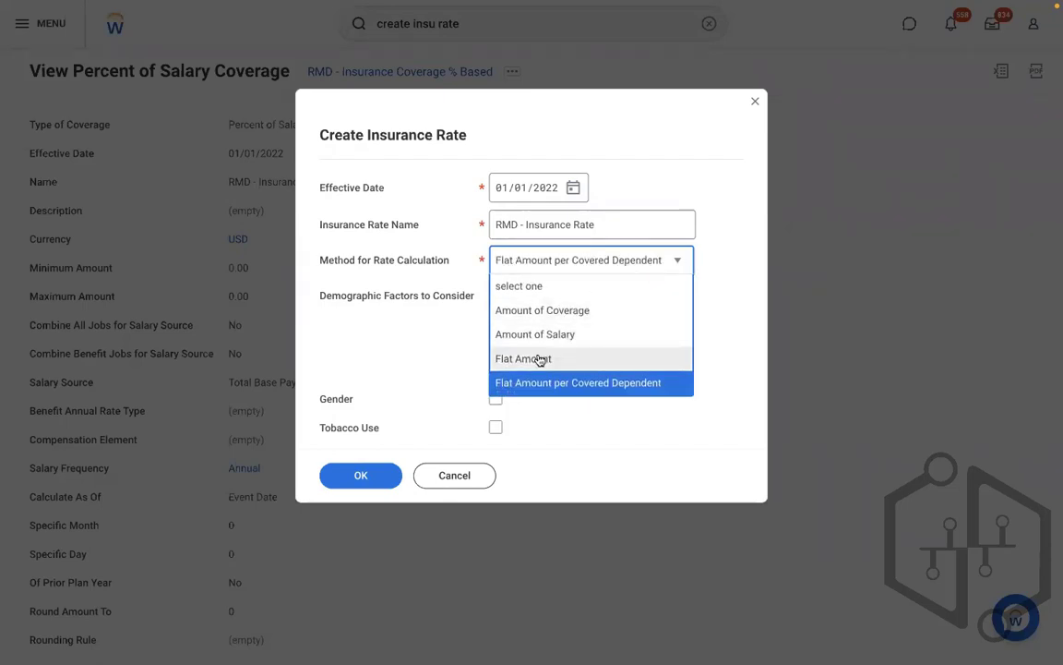
pyautogui.click(539, 359)
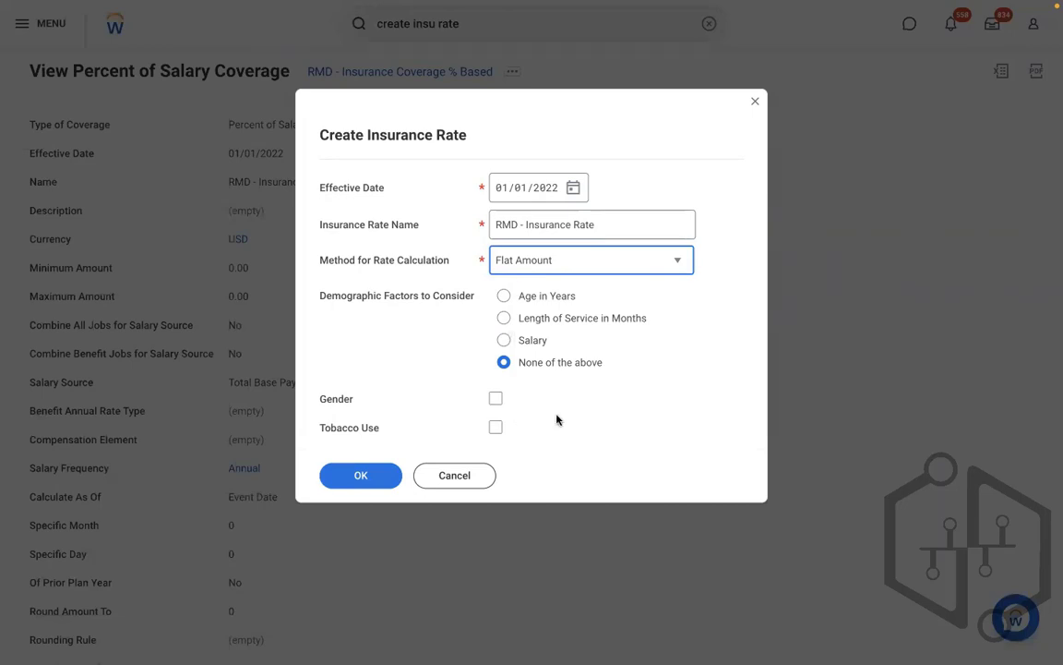
# Include gender and tobacco use in the insurance rate and continue to the rate details.
pyautogui.click(496, 400)
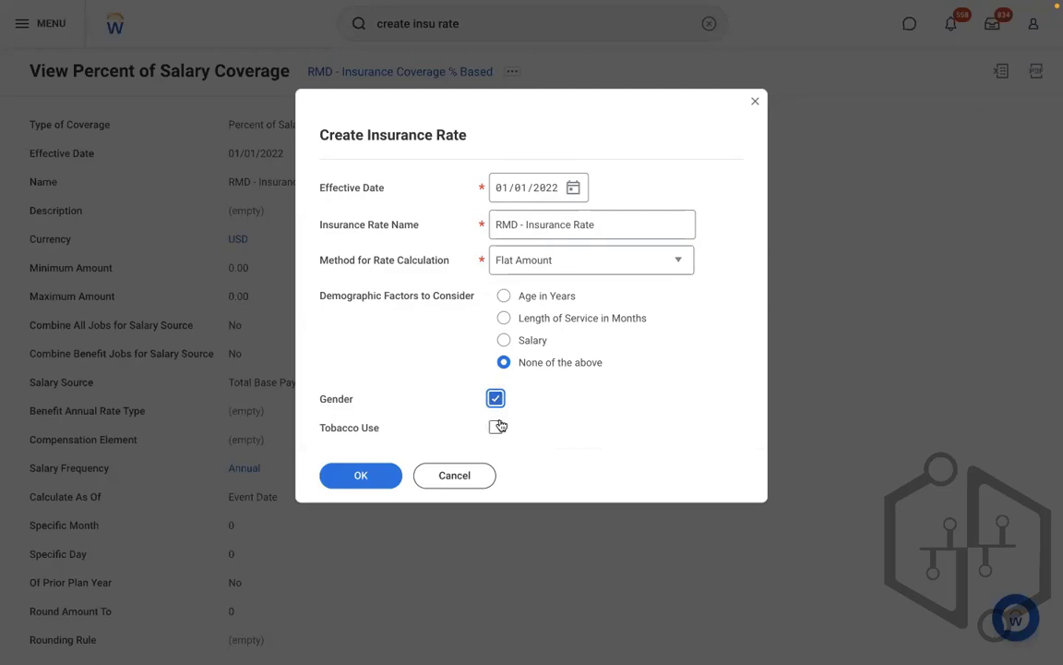
pyautogui.click(496, 427)
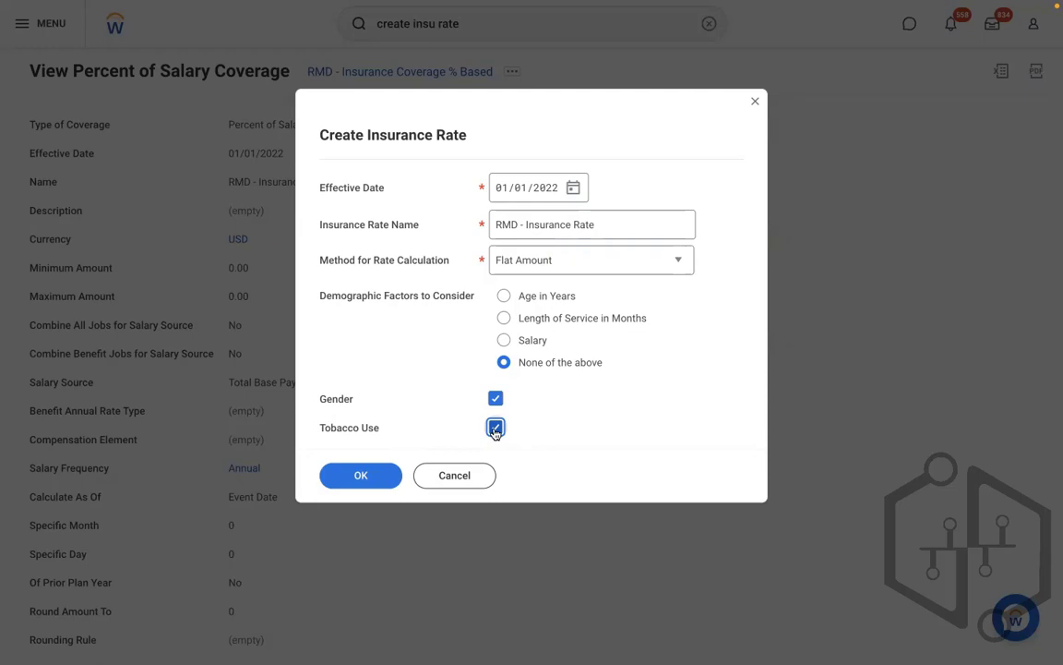
pyautogui.click(363, 476)
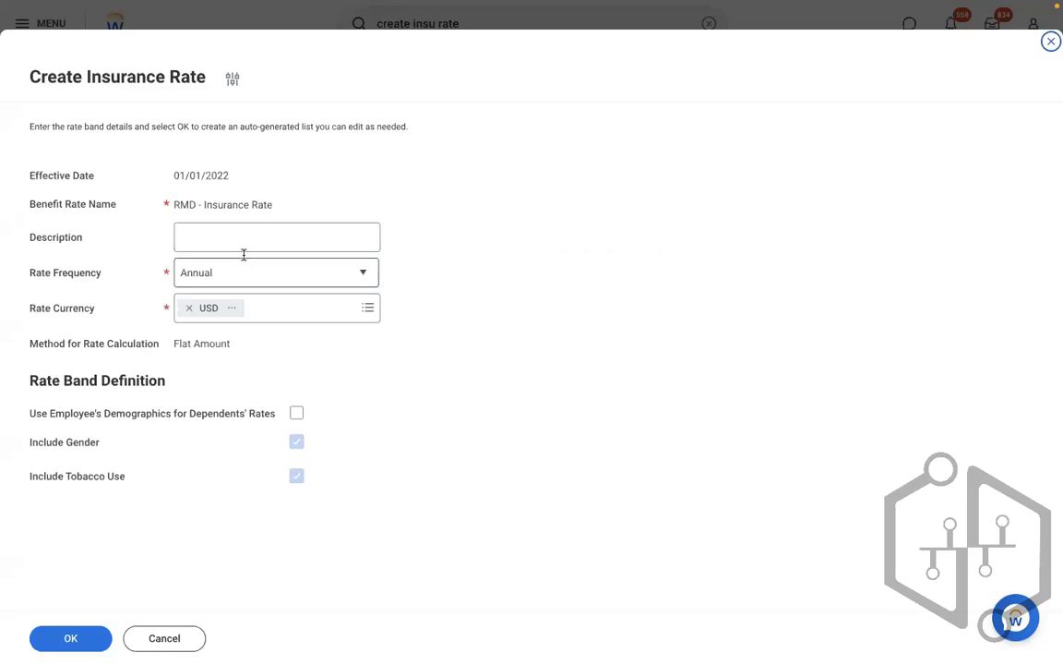
pyautogui.click(208, 227)
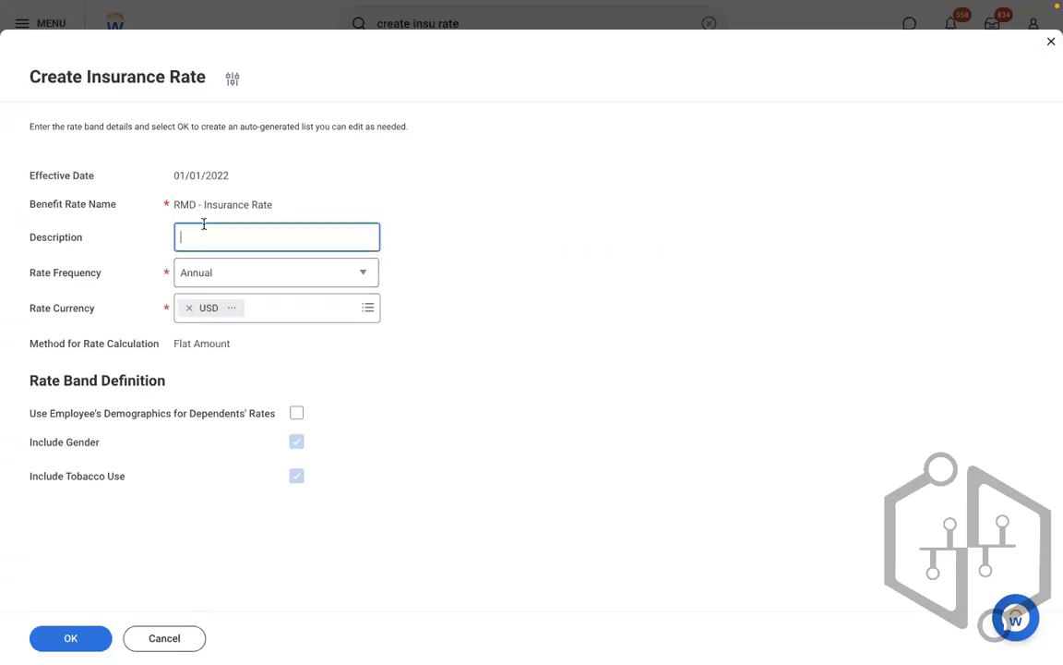
pyautogui.click(613, 242)
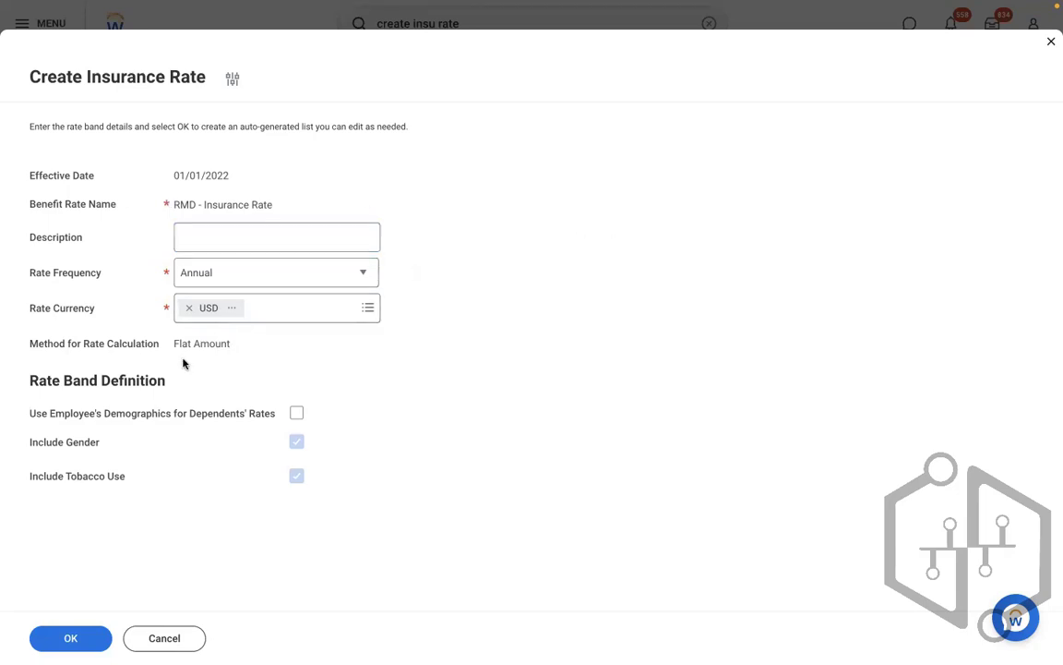
pyautogui.doubleClick(205, 344)
pyautogui.click(441, 375)
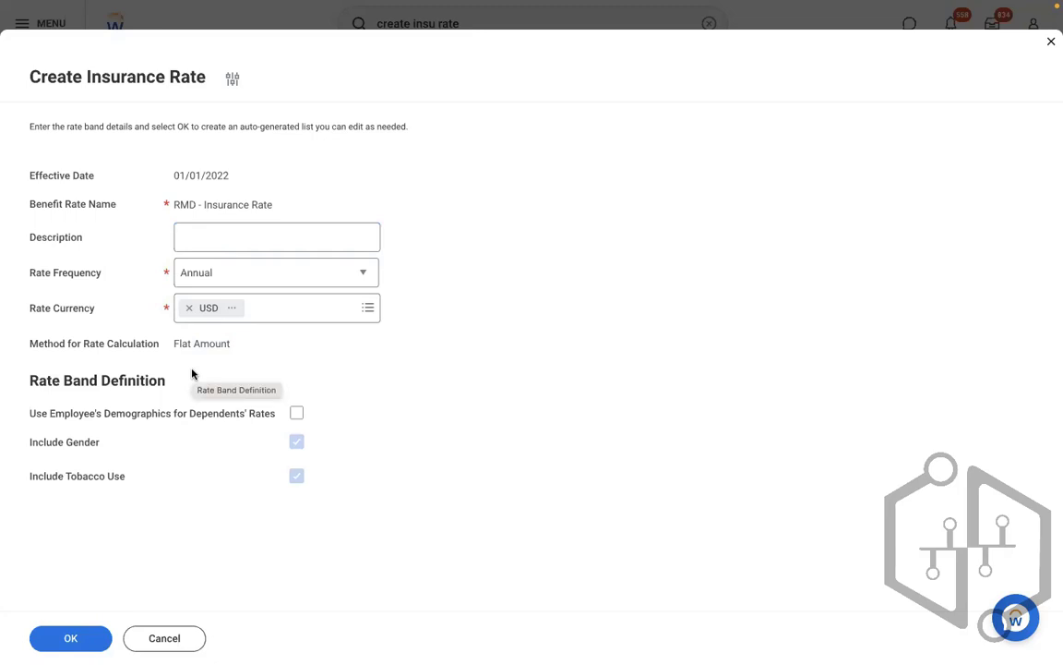
pyautogui.click(295, 413)
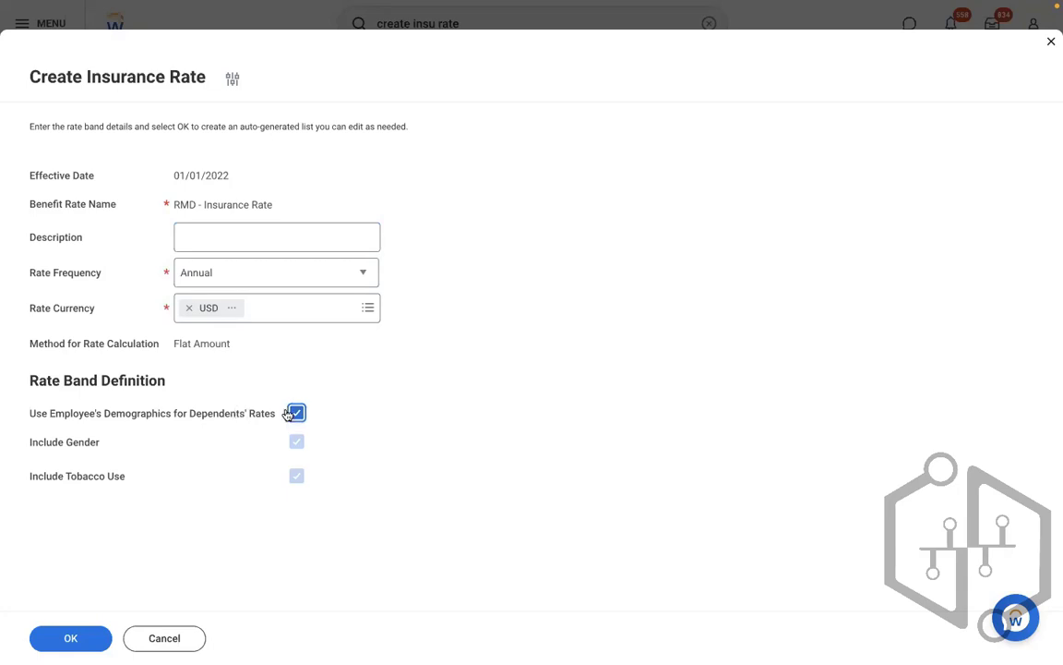
pyautogui.click(297, 415)
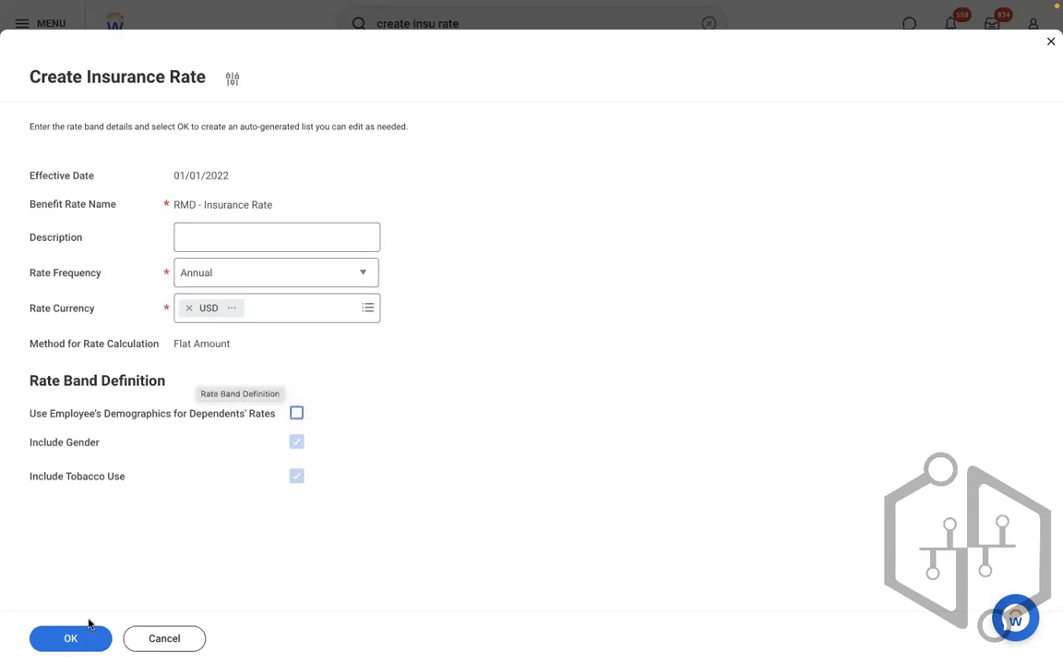
# Generate the rate bands for RMD - Insurance Rate and look through the resulting gender and tobacco use rows.
pyautogui.click(70, 641)
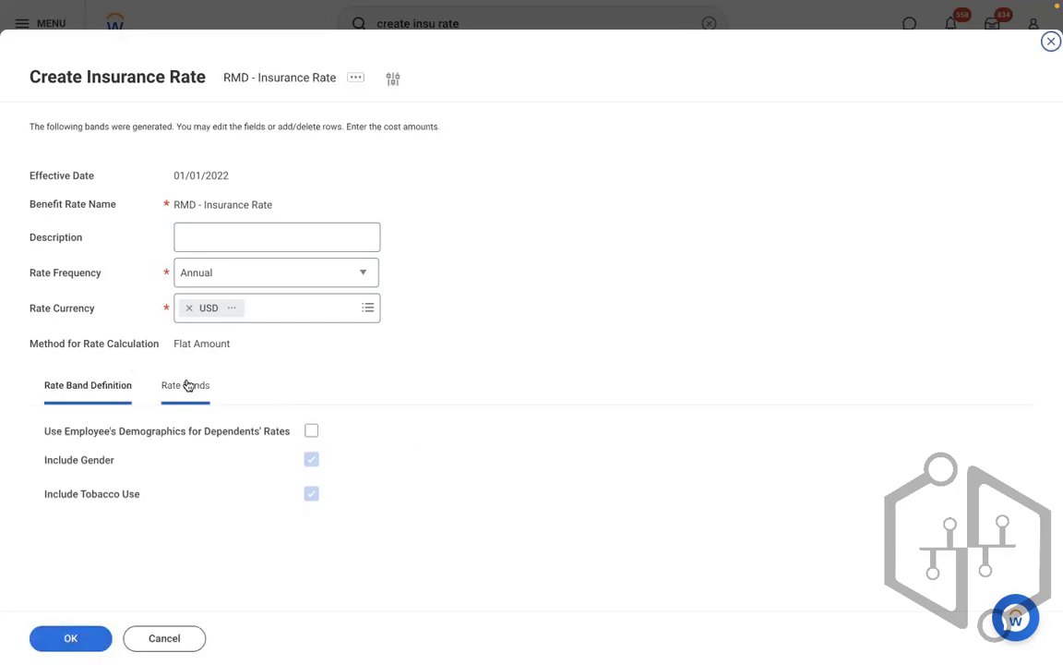
pyautogui.click(187, 386)
pyautogui.scroll(-5, 430, 353)
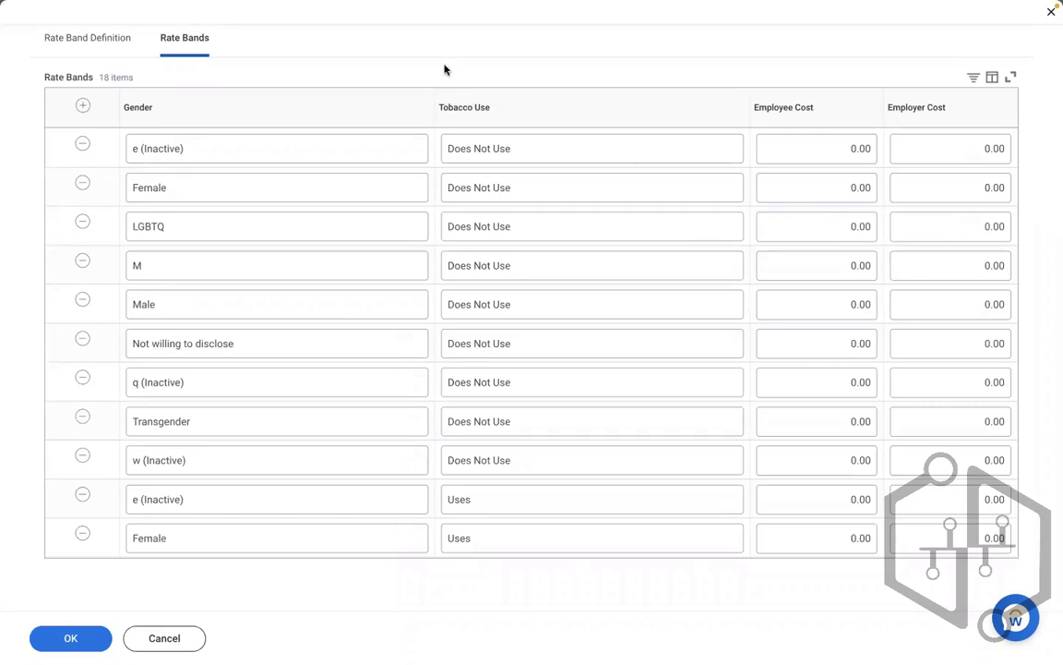
pyautogui.scroll(5, 444, 69)
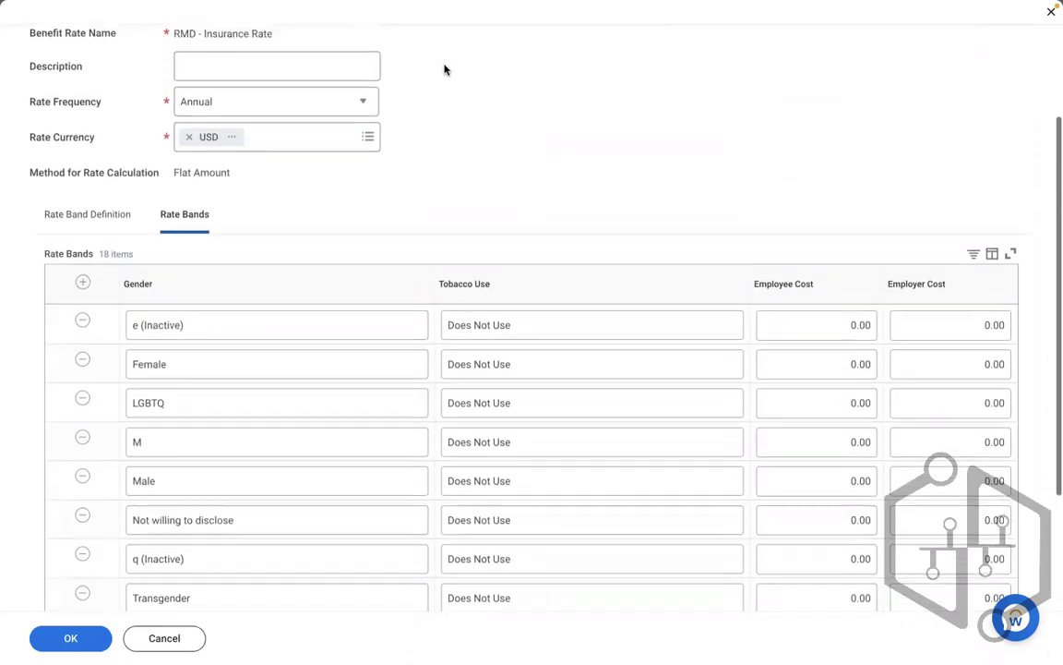
# Return to the insurance rate's initial criteria, exclude gender while keeping tobacco use, and submit the criteria.
pyautogui.click(88, 218)
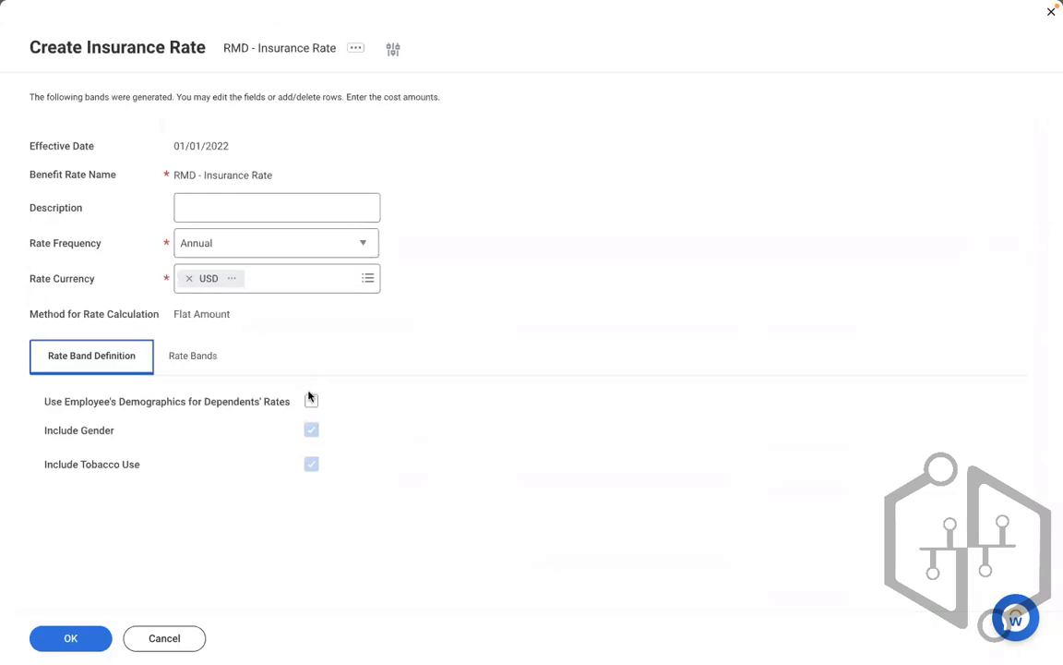
pyautogui.click(392, 49)
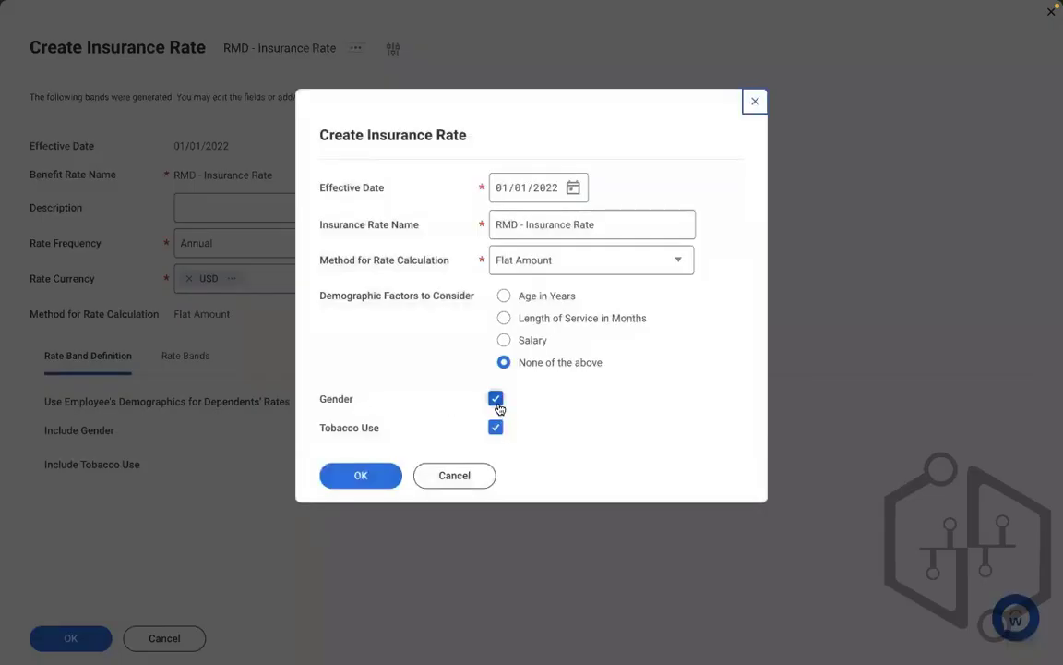
pyautogui.click(496, 400)
pyautogui.click(354, 474)
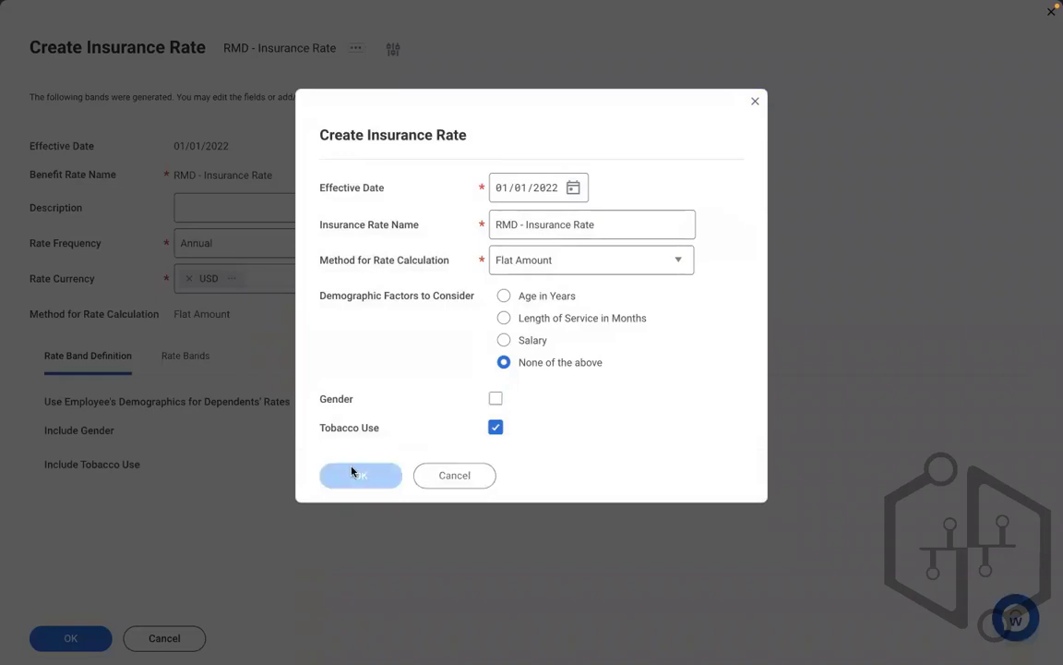
# Rename the insurance rate as RMD - Insurance Rate(All) and continue to the rate details.
pyautogui.click(609, 231)
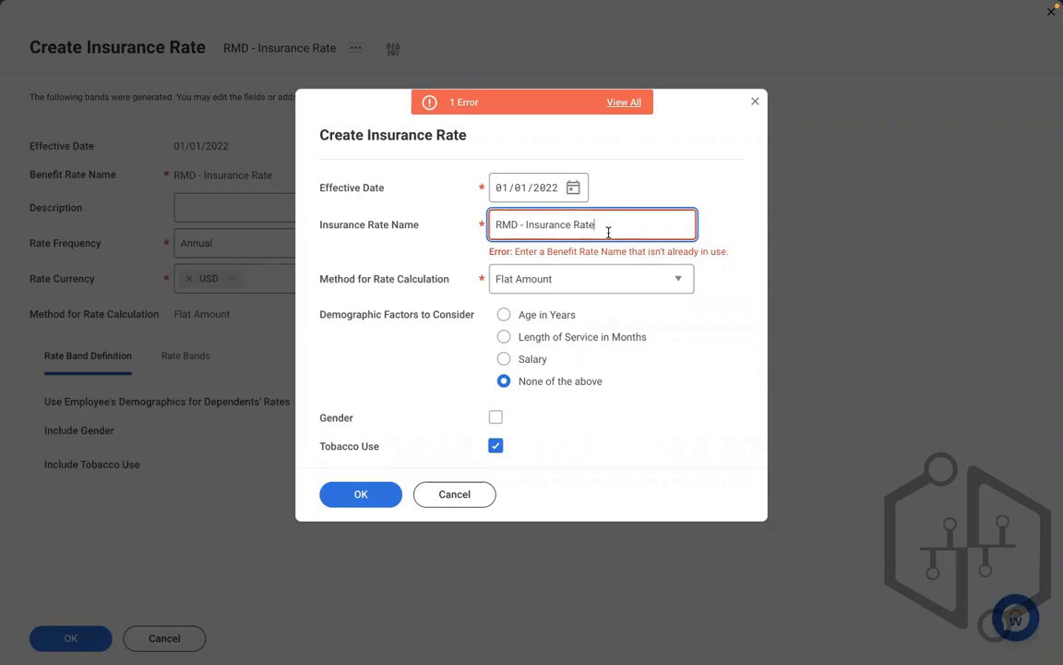
pyautogui.write('(')
pyautogui.write('All)')
pyautogui.click(351, 498)
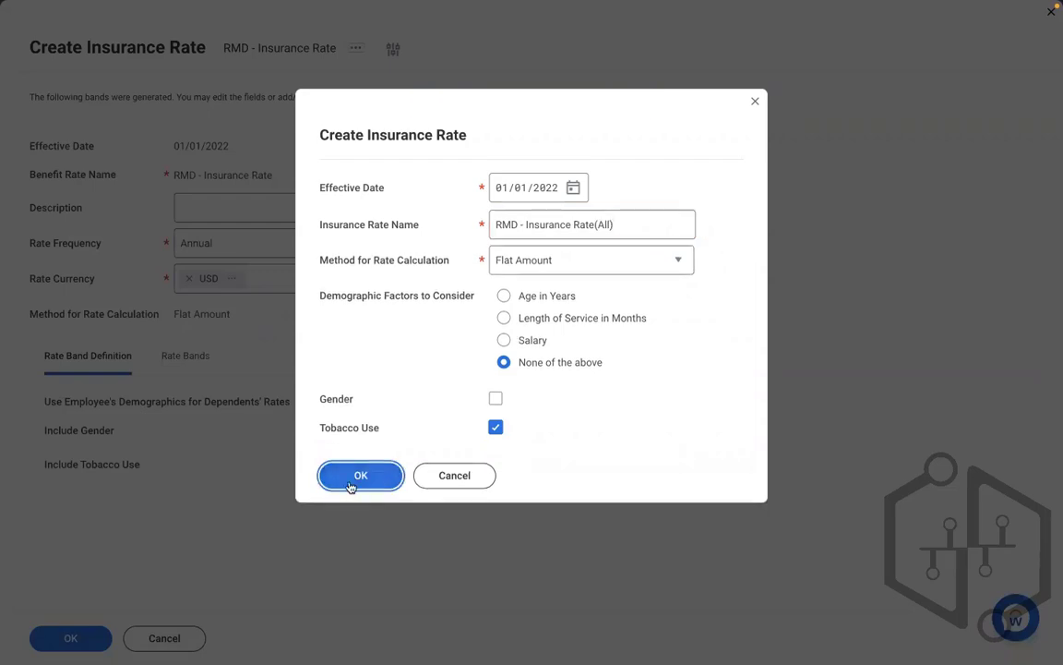
pyautogui.click(351, 484)
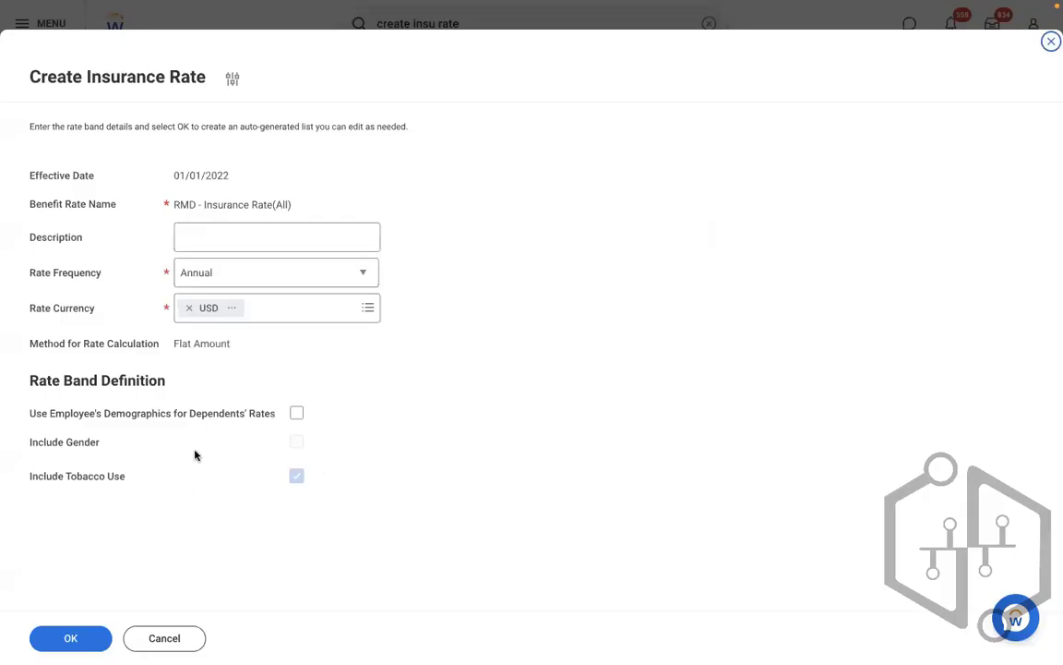
# Generate the rate bands for RMD - Insurance Rate(All) and look at the tobacco use rows and their employee costs.
pyautogui.click(74, 639)
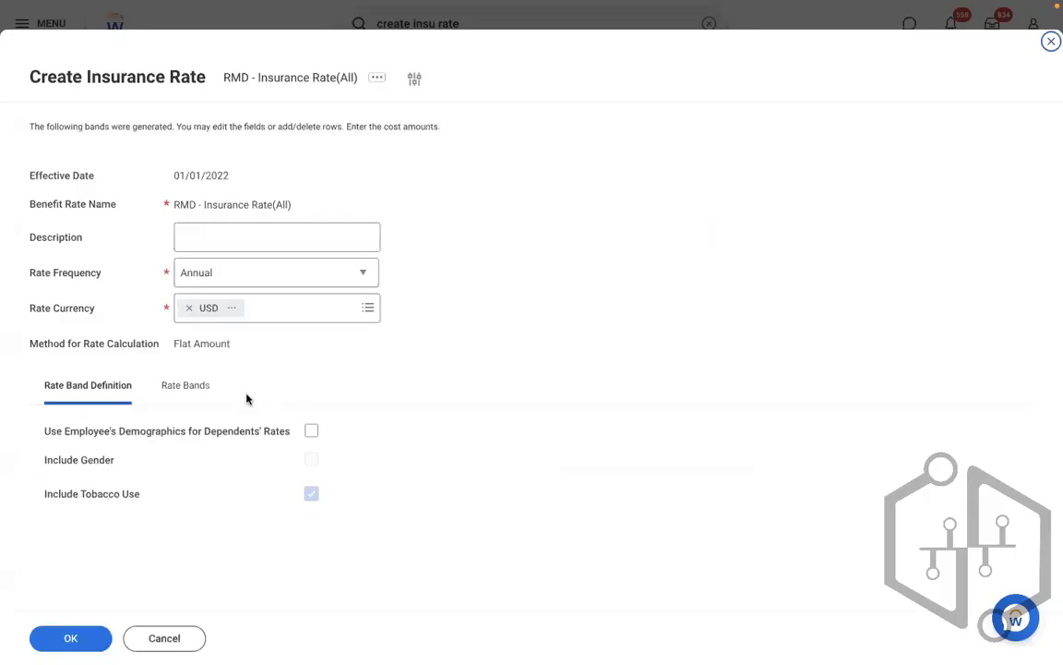
pyautogui.click(185, 385)
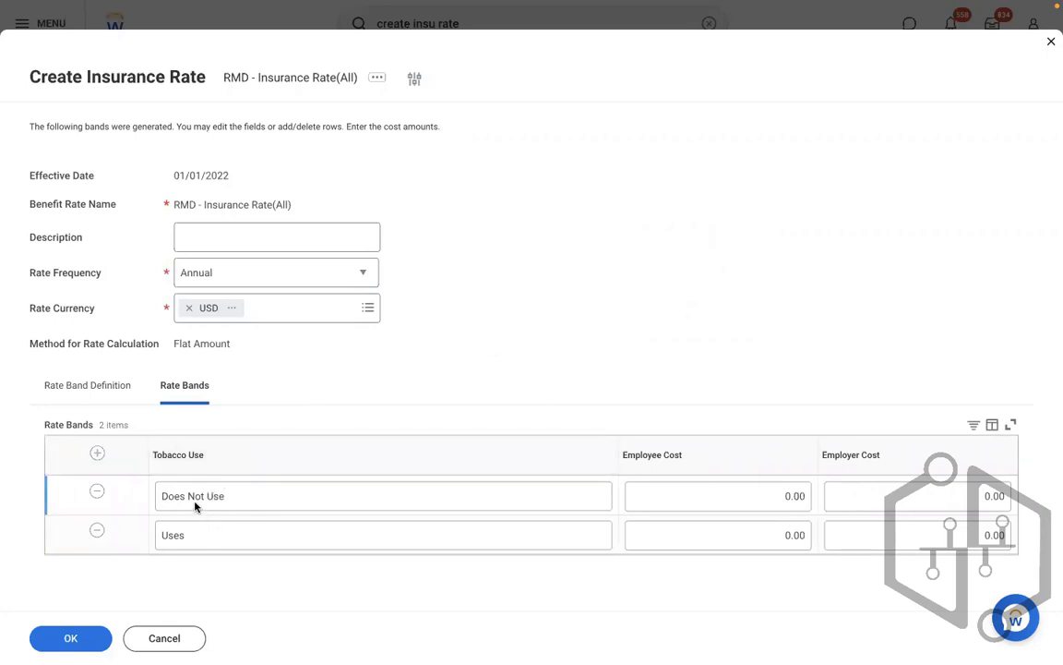
pyautogui.click(761, 491)
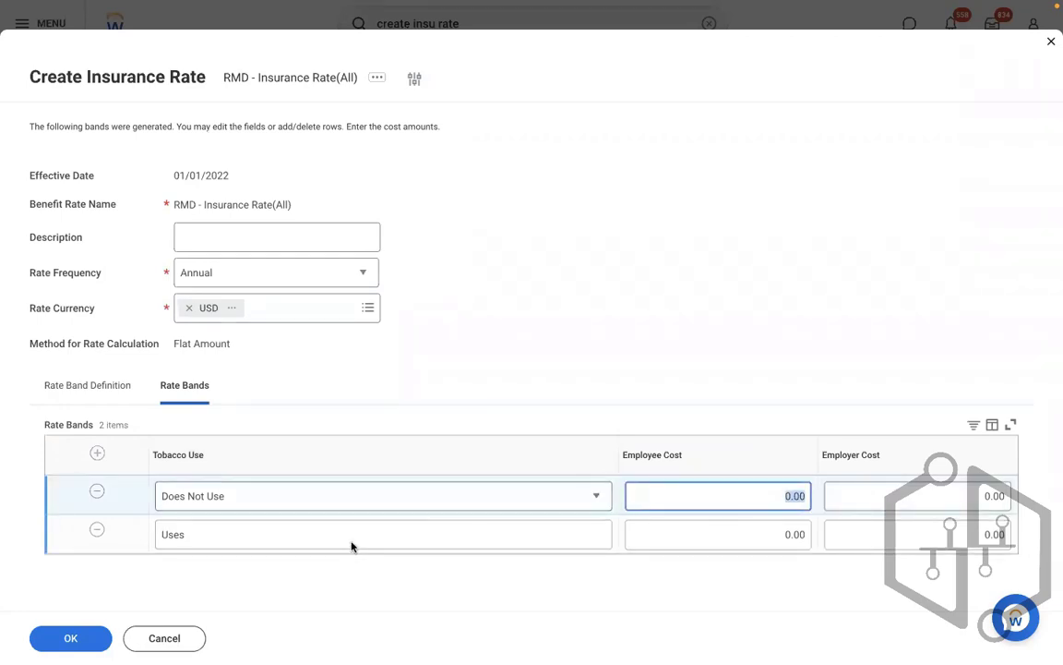
pyautogui.click(767, 543)
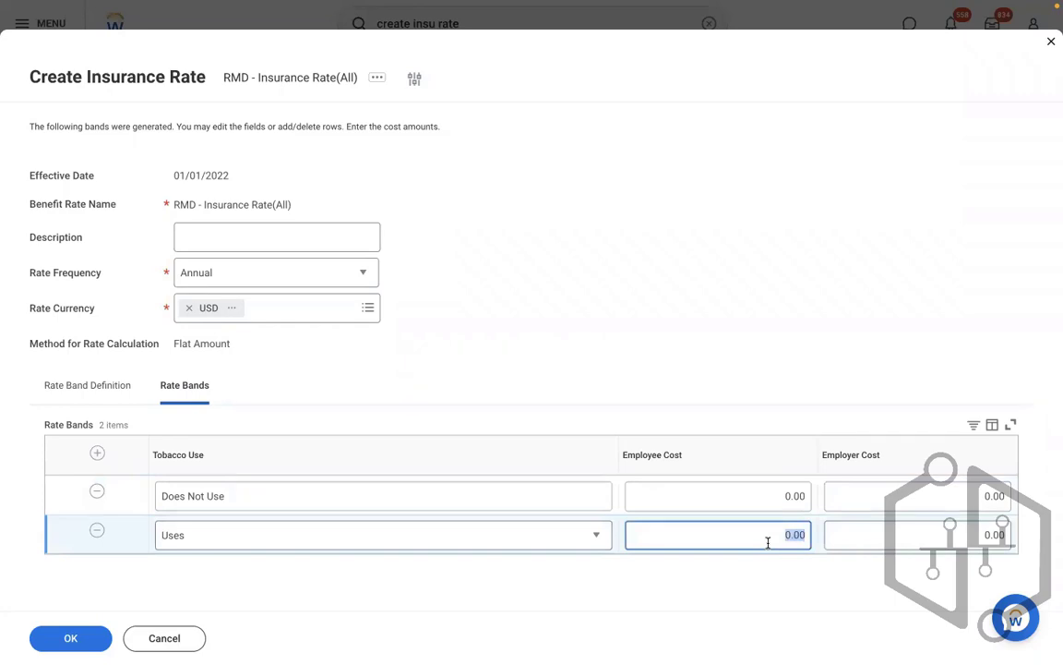
pyautogui.click(712, 501)
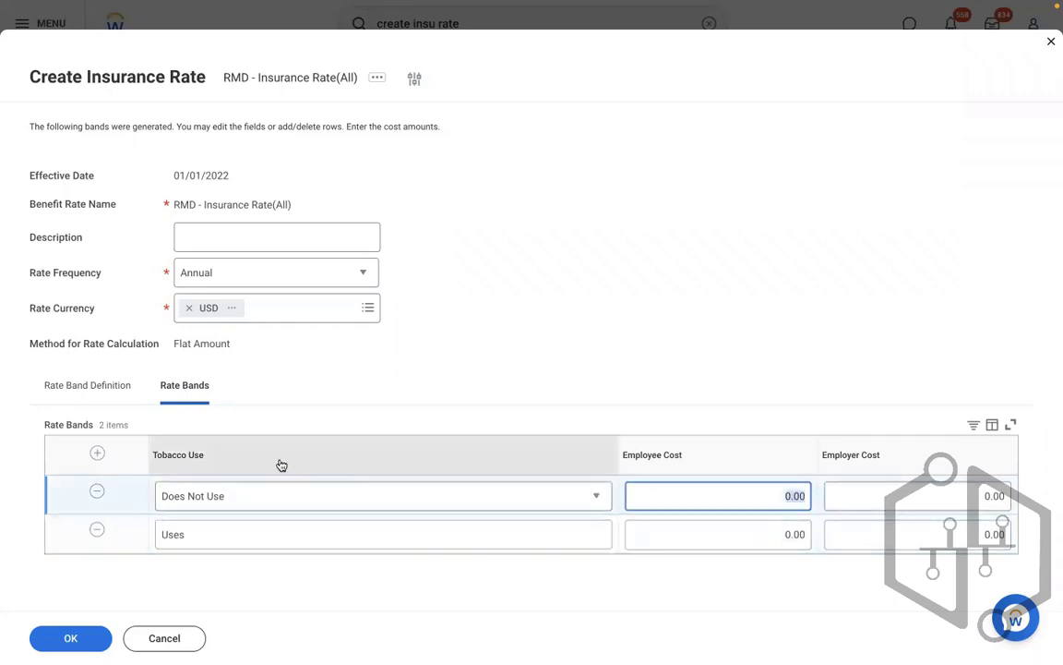
pyautogui.click(582, 299)
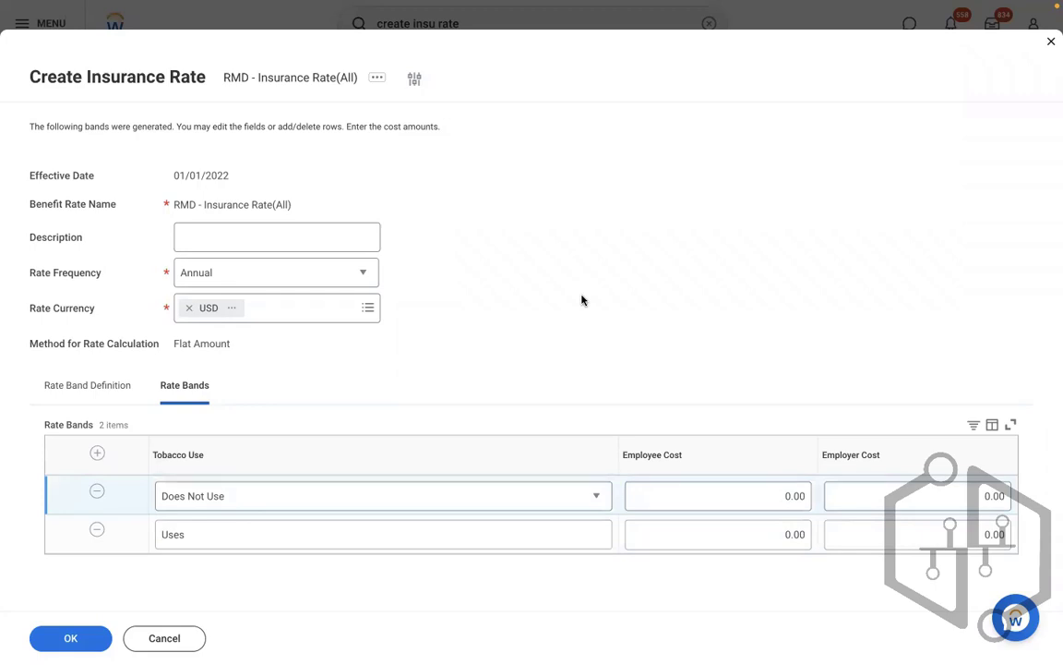
# Set the employee cost to 5 for the Does Not Use band and 10 for the Uses band.
pyautogui.click(744, 496)
pyautogui.click(867, 513)
pyautogui.doubleClick(772, 495)
pyautogui.write('5')
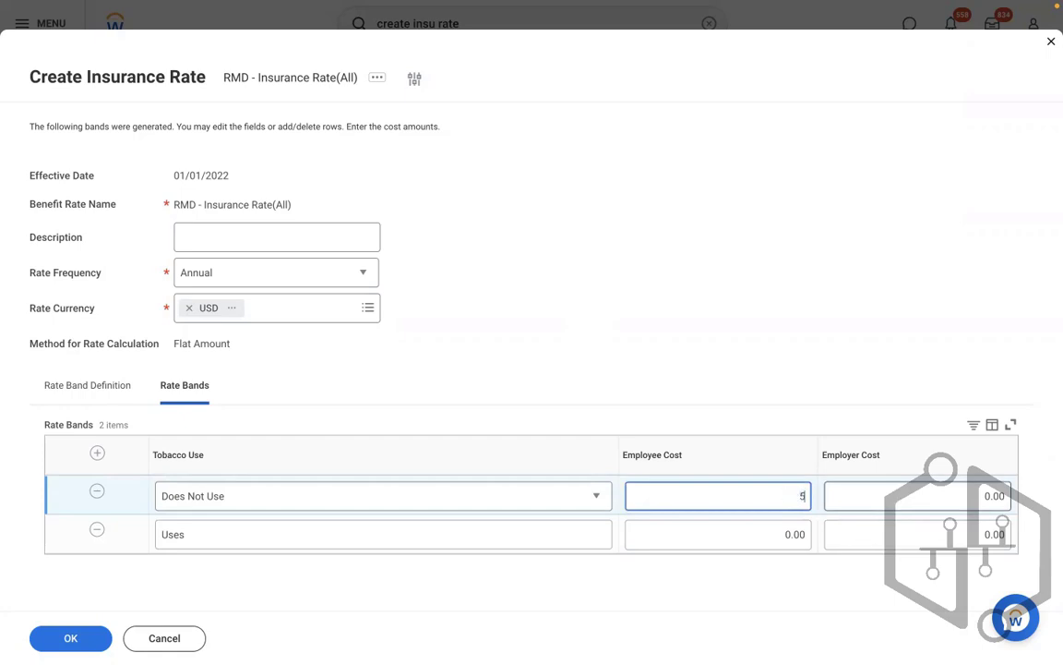
pyautogui.doubleClick(766, 534)
pyautogui.write('10')
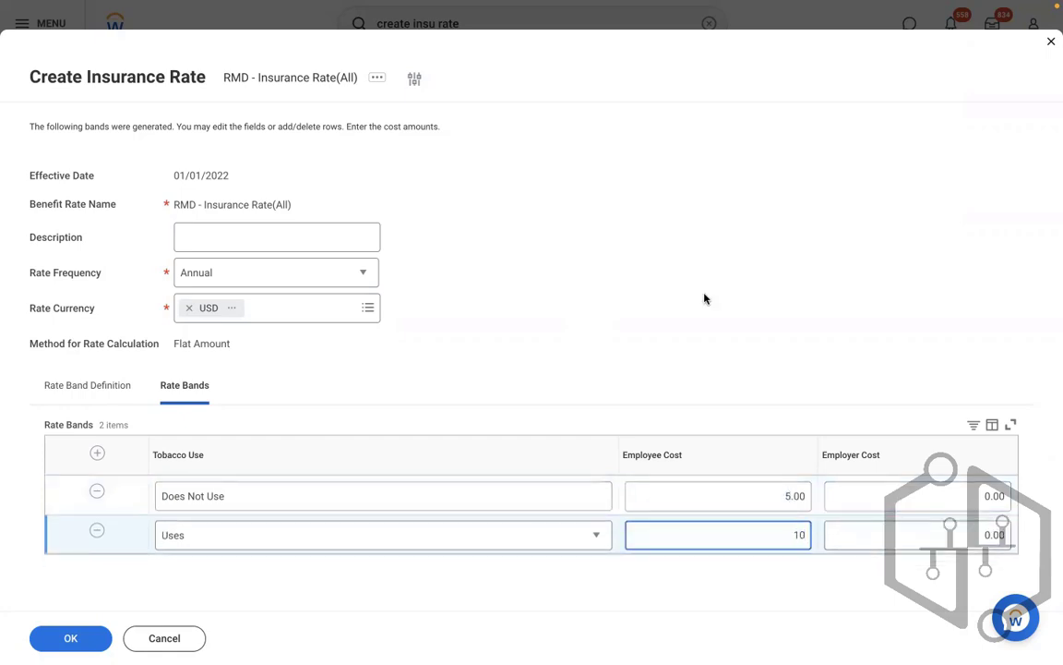
pyautogui.click(685, 263)
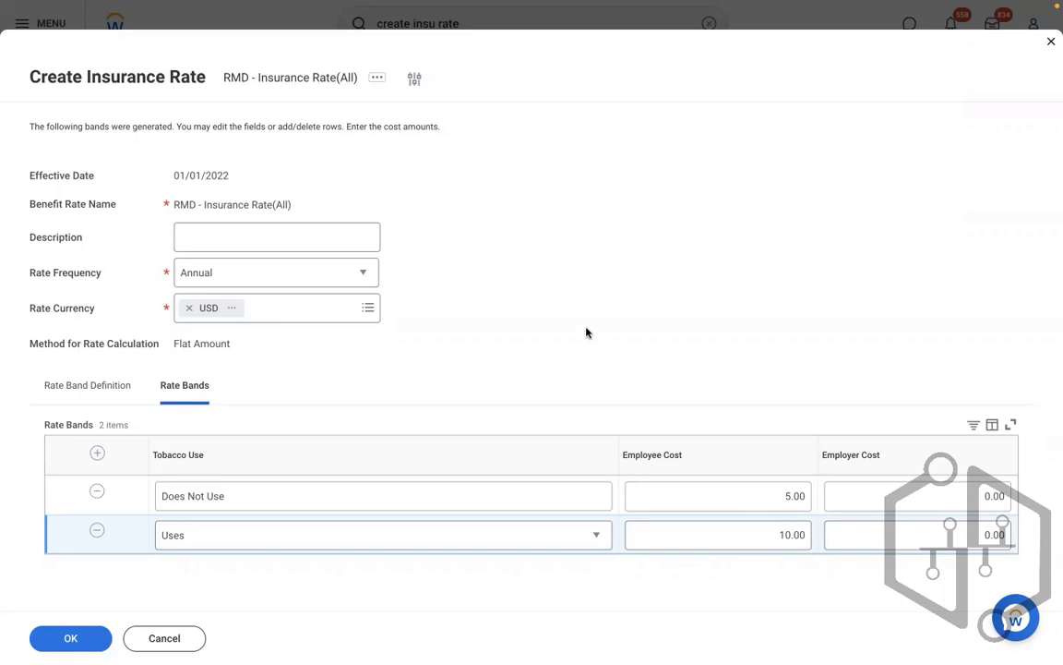
# Return to the rate's initial criteria, discarding the unsaved costs, and exclude tobacco use.
pyautogui.click(415, 79)
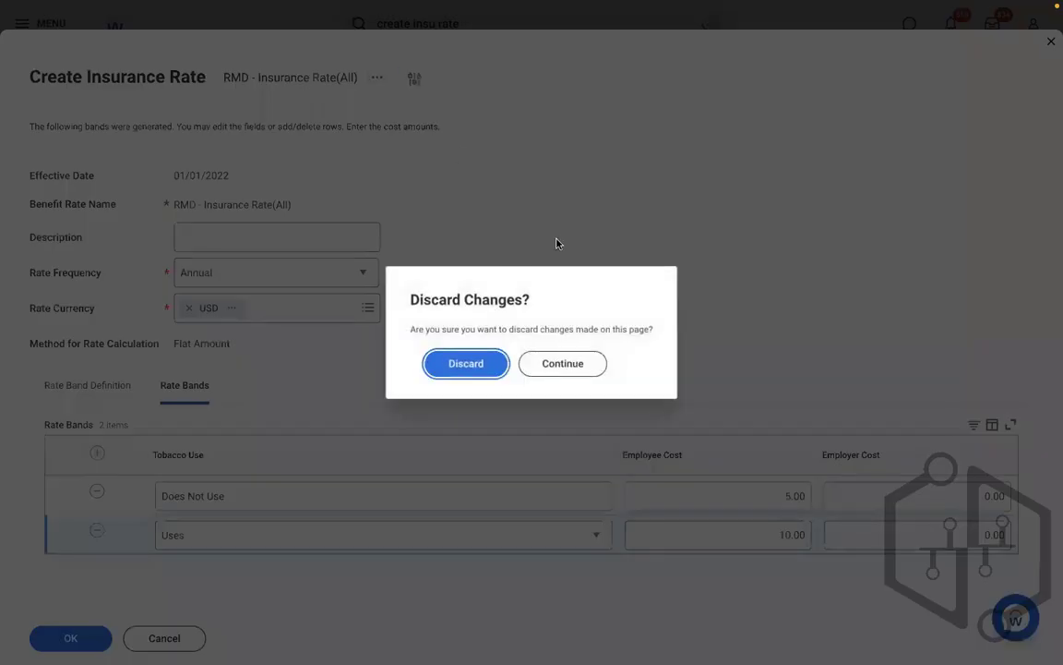
pyautogui.click(460, 365)
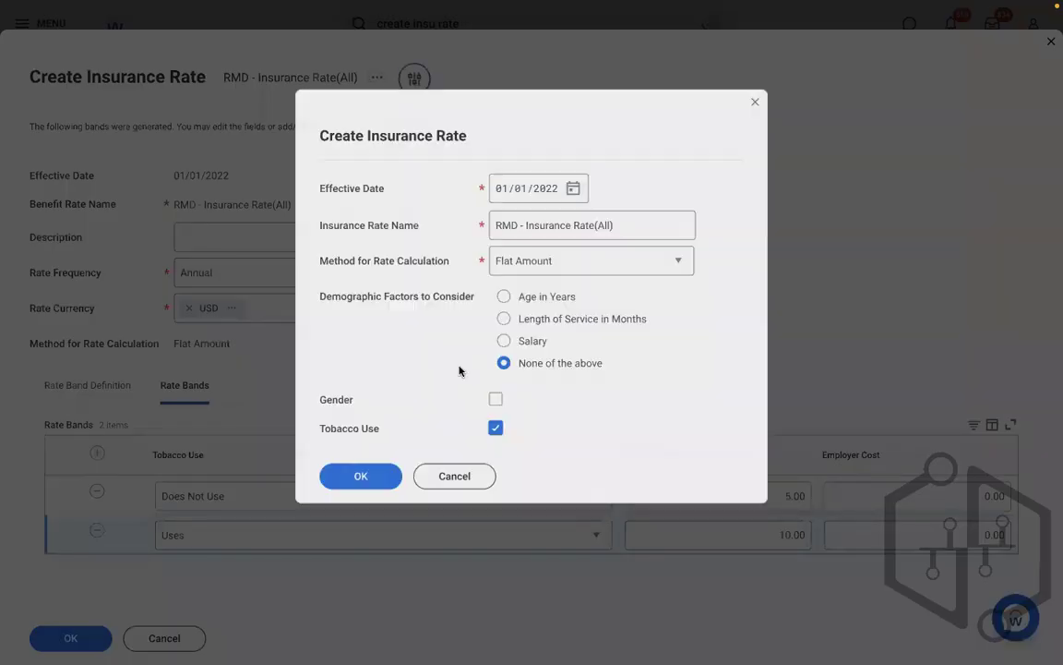
pyautogui.click(497, 428)
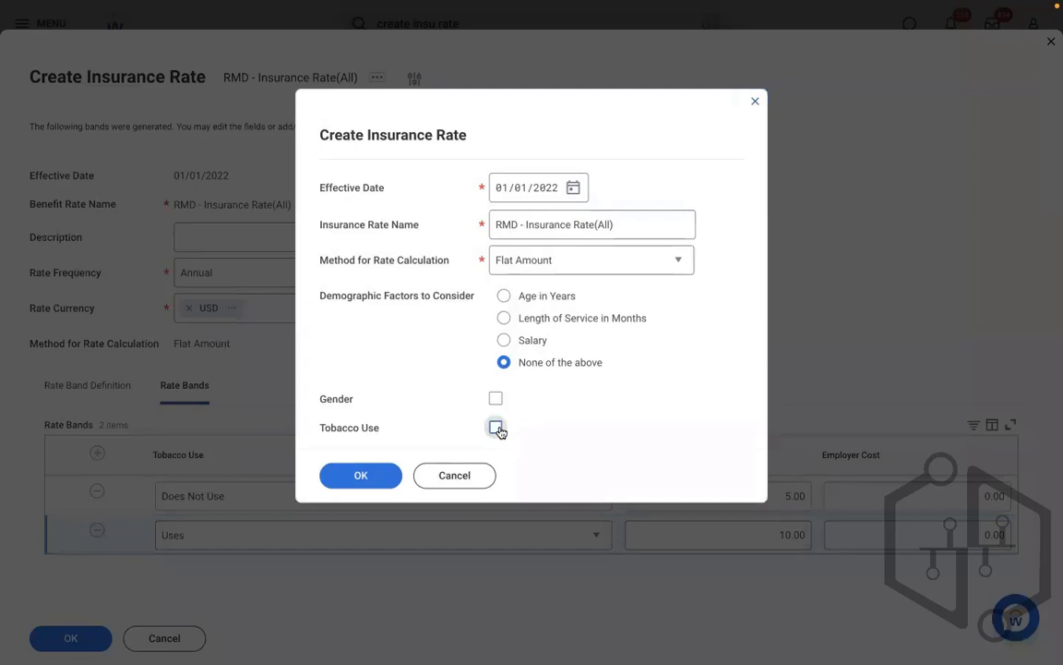
pyautogui.click(347, 473)
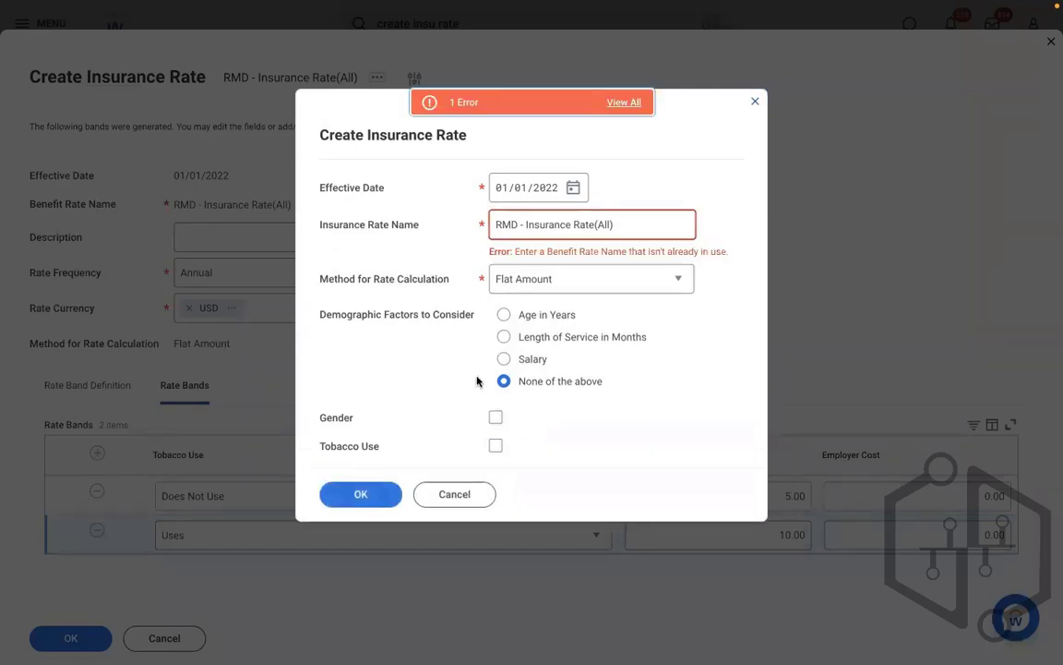
# Rename the rate as "RMD - Insurance Rate(All)." with a trailing period and continue to the rate amounts.
pyautogui.click(621, 232)
pyautogui.write('.')
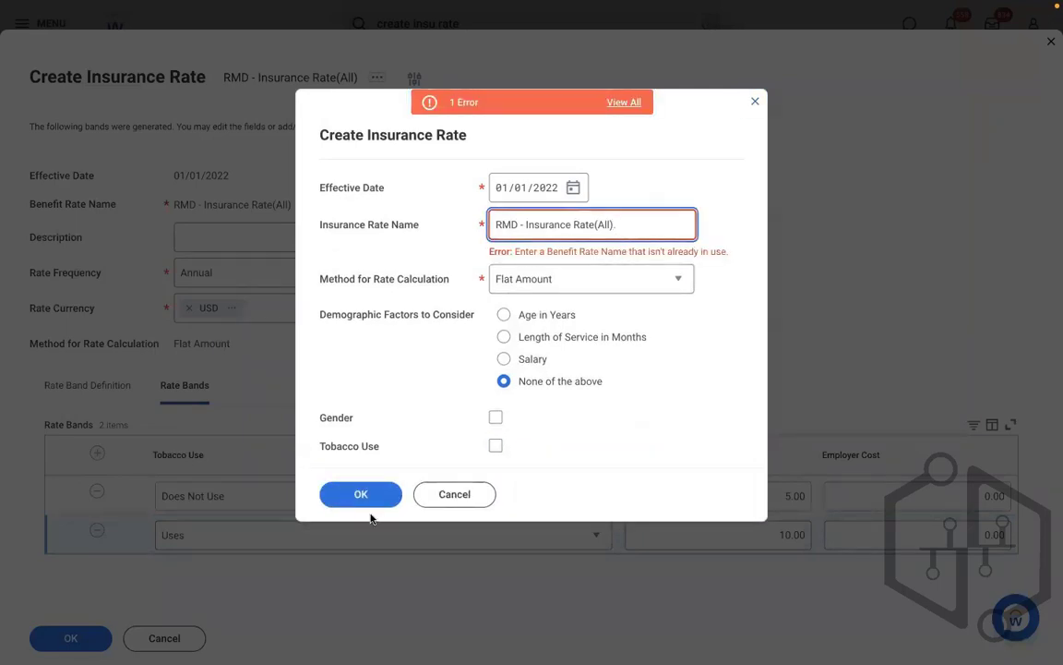
pyautogui.click(361, 495)
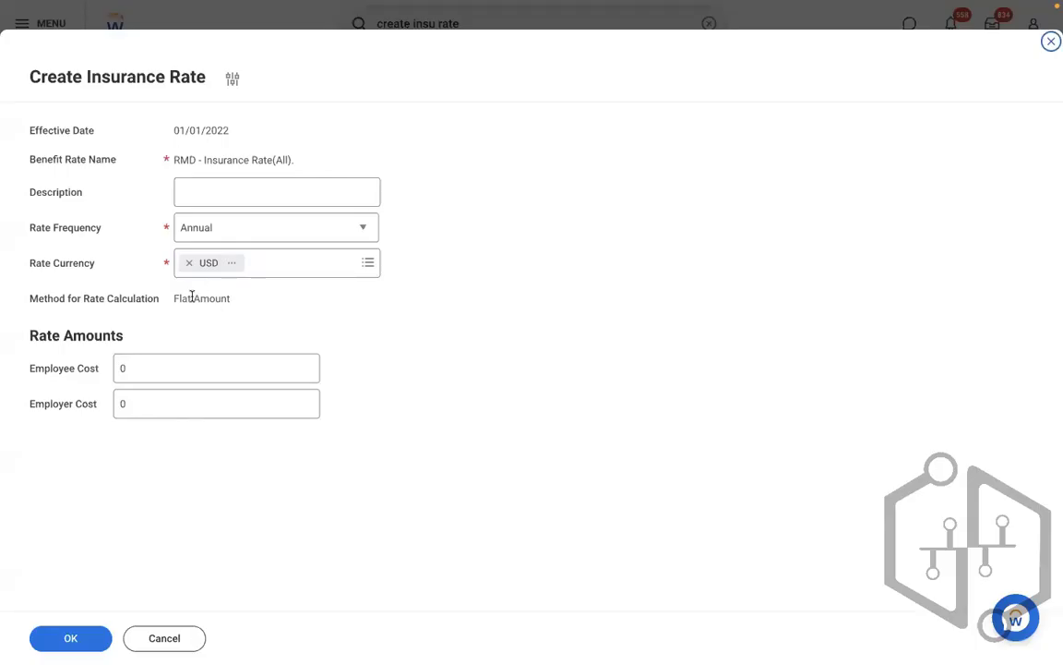
# Set the employee cost to 5 in the rate amounts.
pyautogui.click(135, 366)
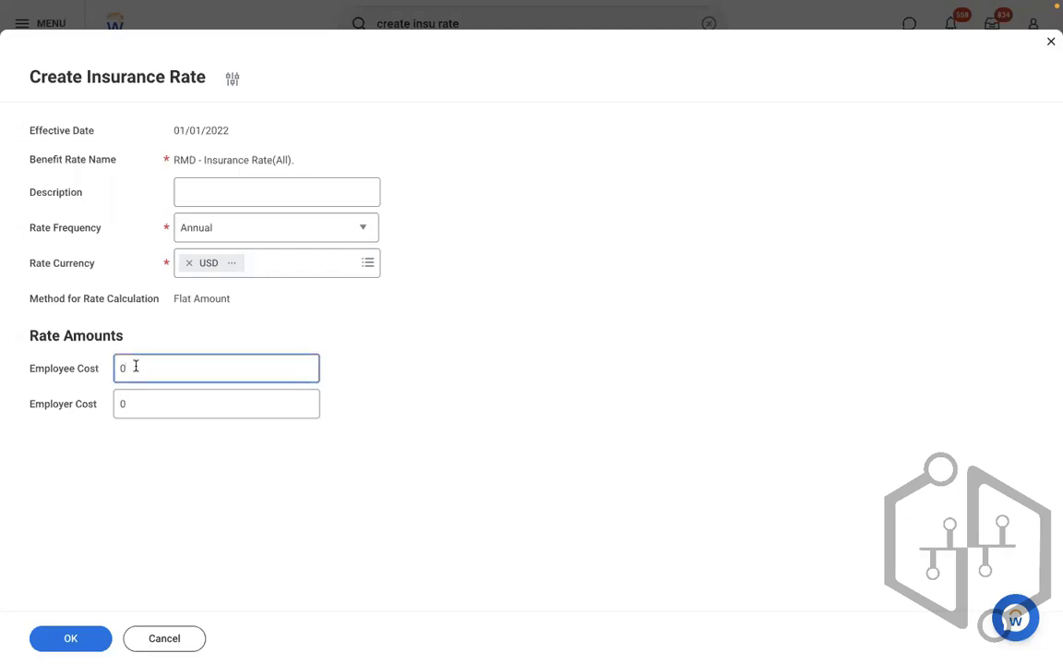
pyautogui.click(176, 412)
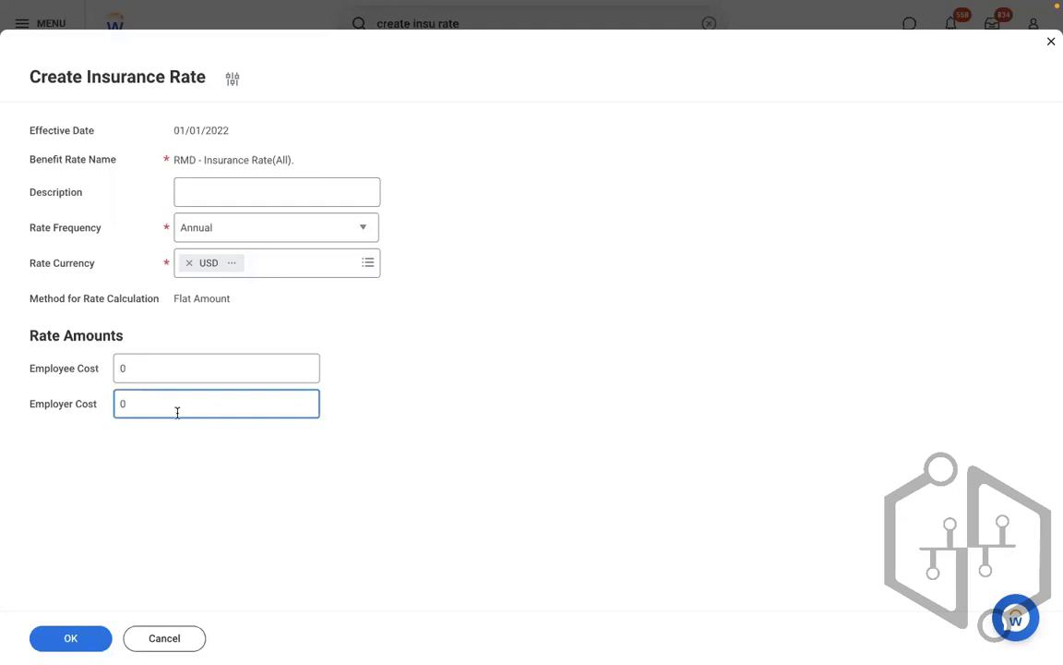
pyautogui.click(149, 369)
pyautogui.press('BackSpace')
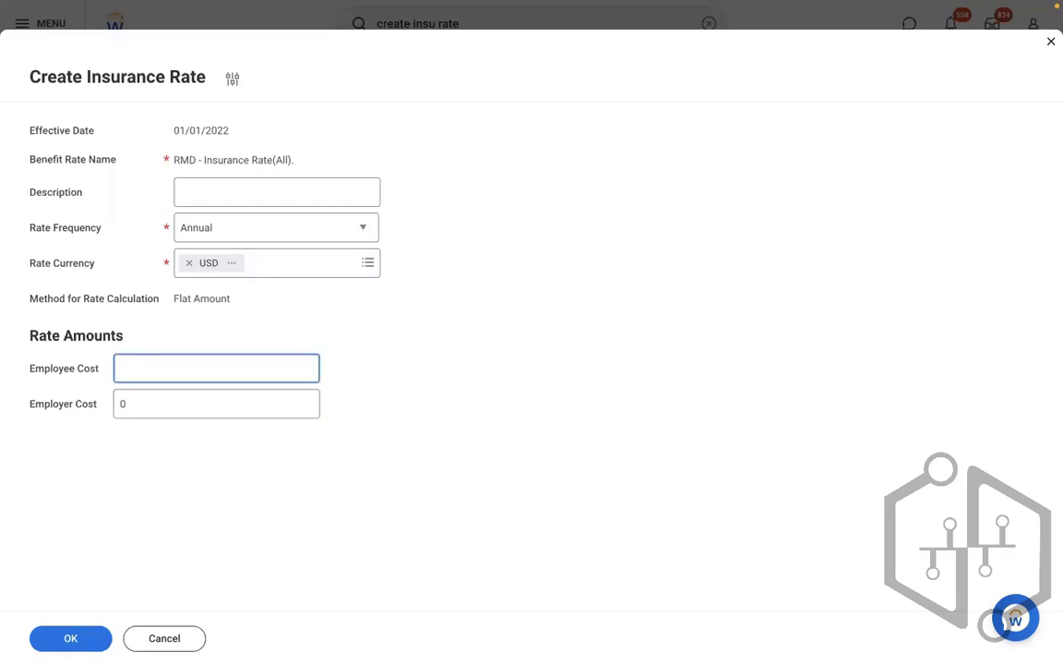
pyautogui.write('5')
# Set the employer cost to 5 and submit the insurance rate.
pyautogui.click(146, 404)
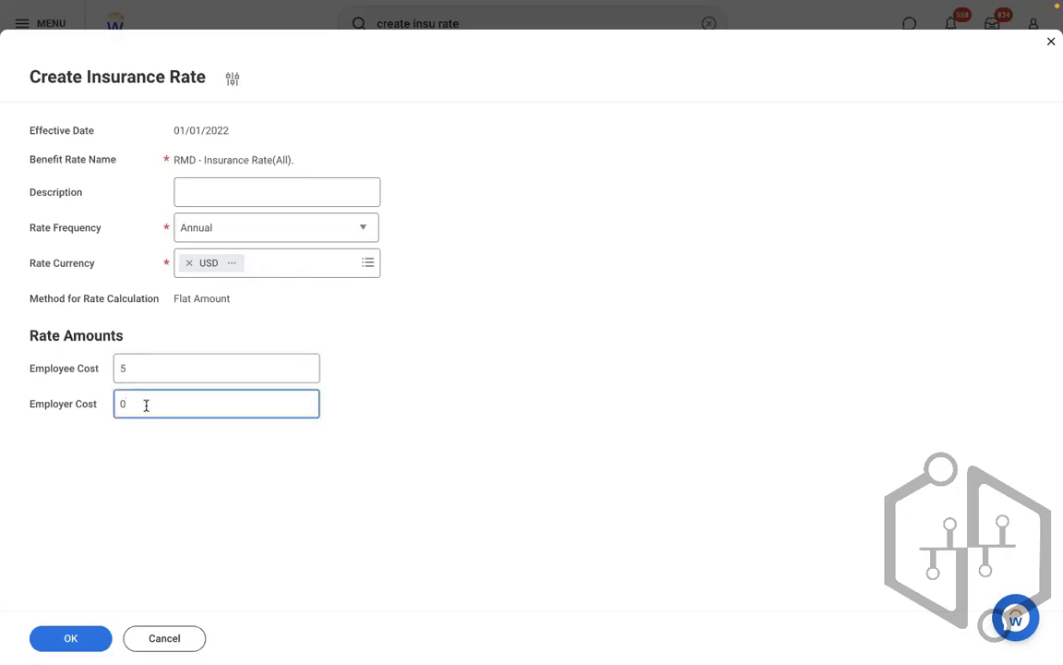
pyautogui.press('BackSpace')
pyautogui.write('1')
pyautogui.press('BackSpace')
pyautogui.write('5')
pyautogui.click(348, 523)
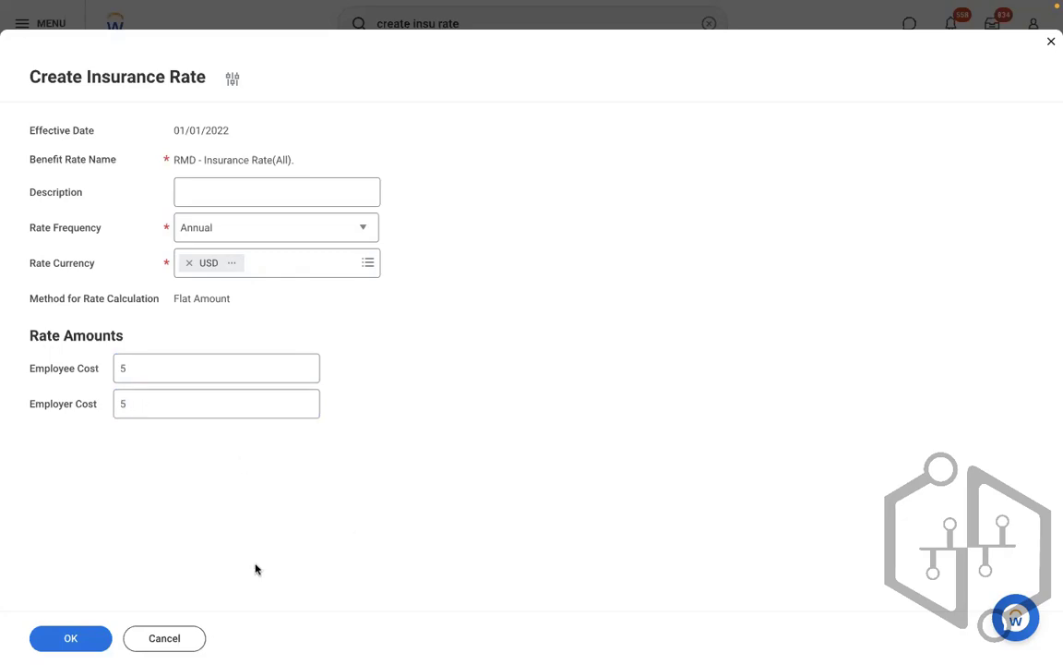
pyautogui.click(71, 641)
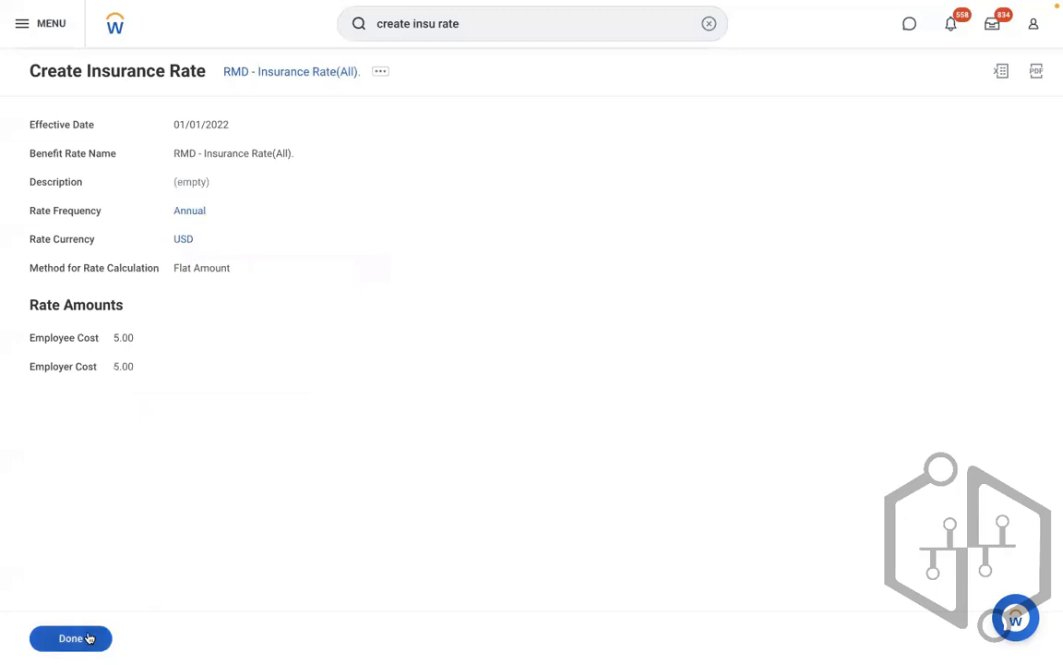